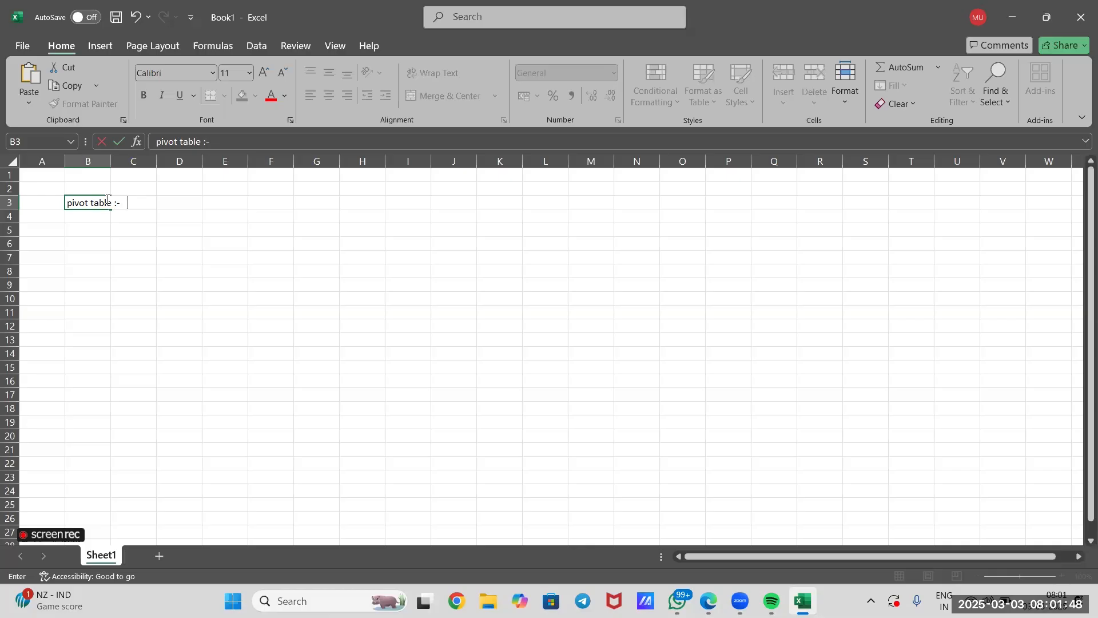
Continue the pivot table definition in cell B3 with "summarizing , analyzing and presenting data".
type("summarizing ,")
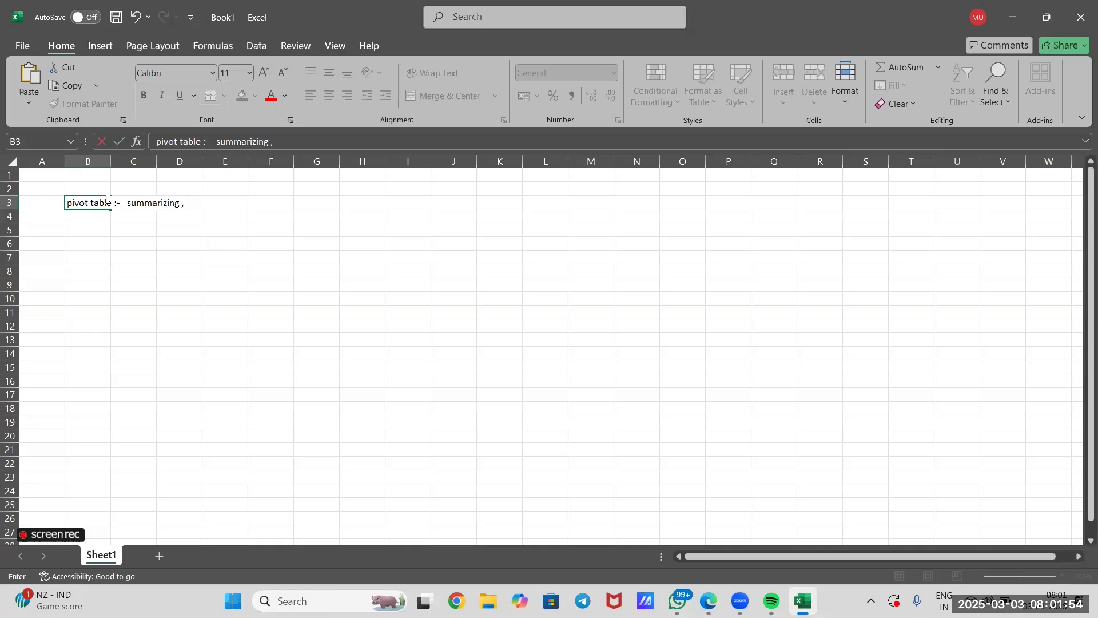
type(" analyzing and")
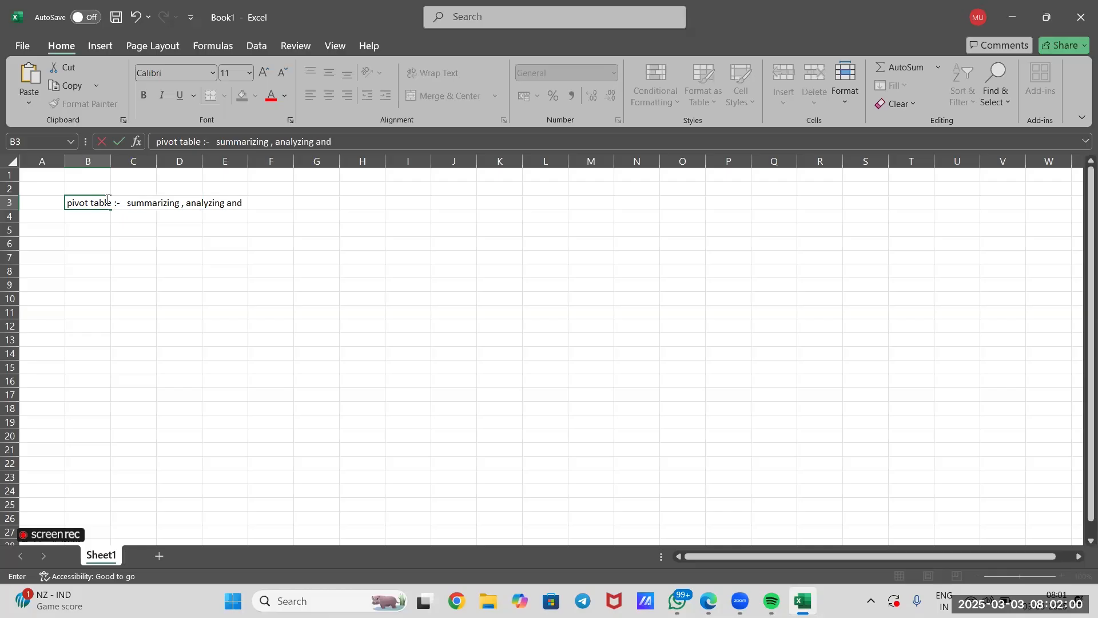
type(" presenting data ")
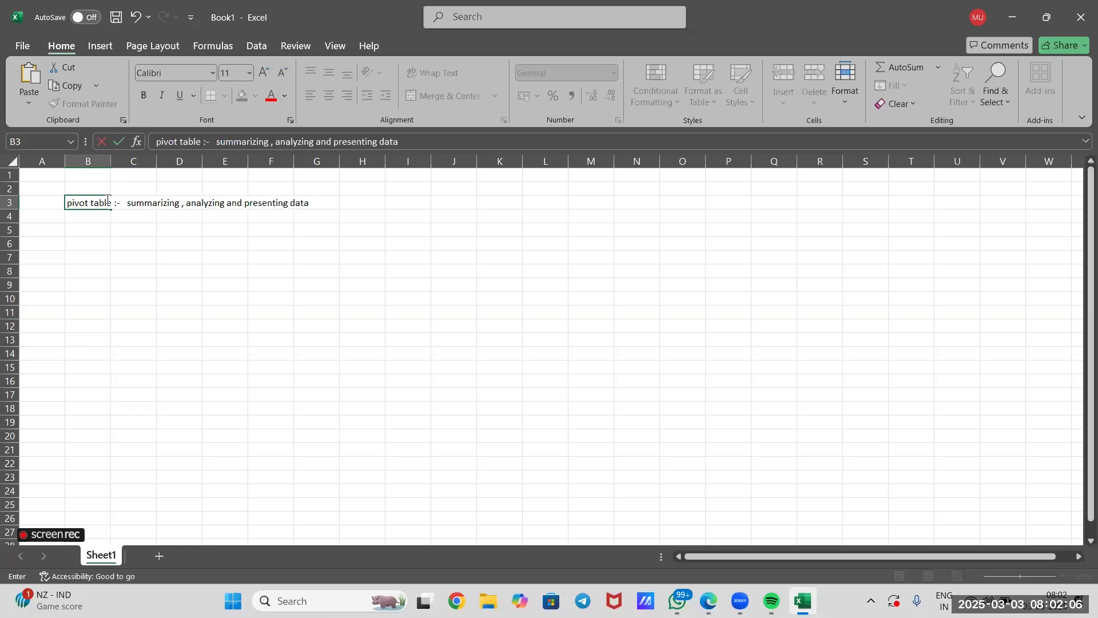
type("in a way that allow")
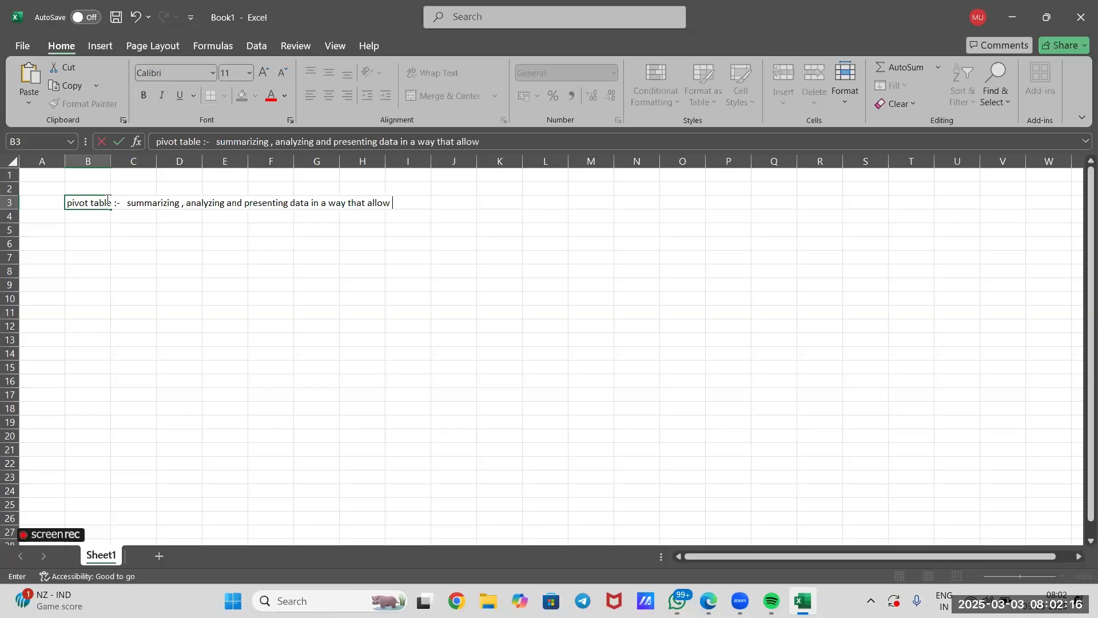
Finish the definition in B3 with "in a way that allow us to quicly see trends , patterns and insights".
type("us to quicly see tren")
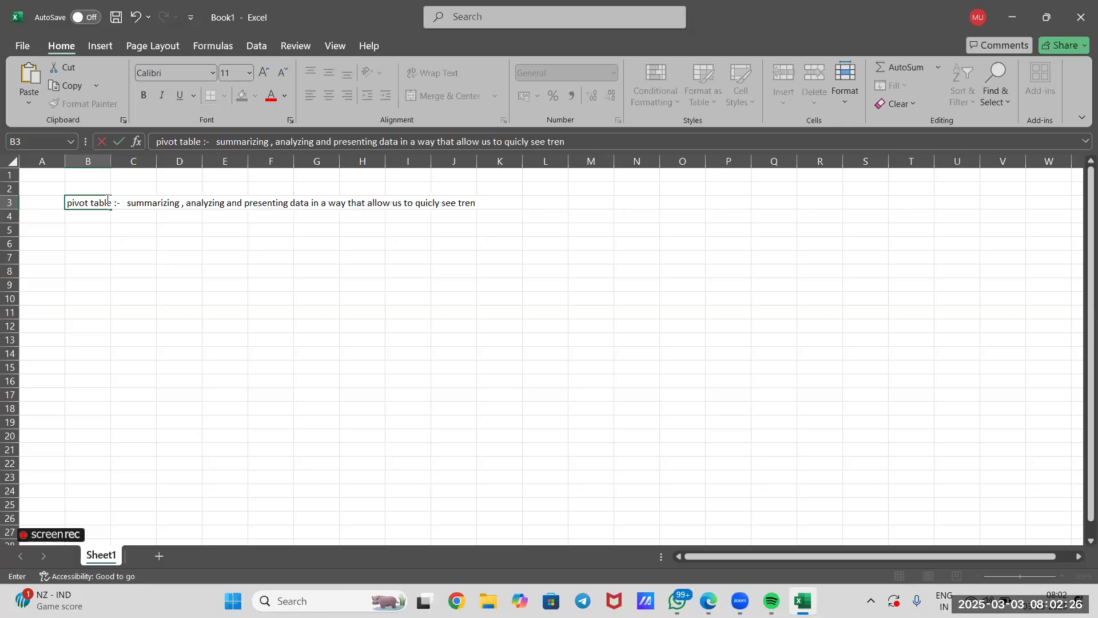
type("ds , patterns and insights")
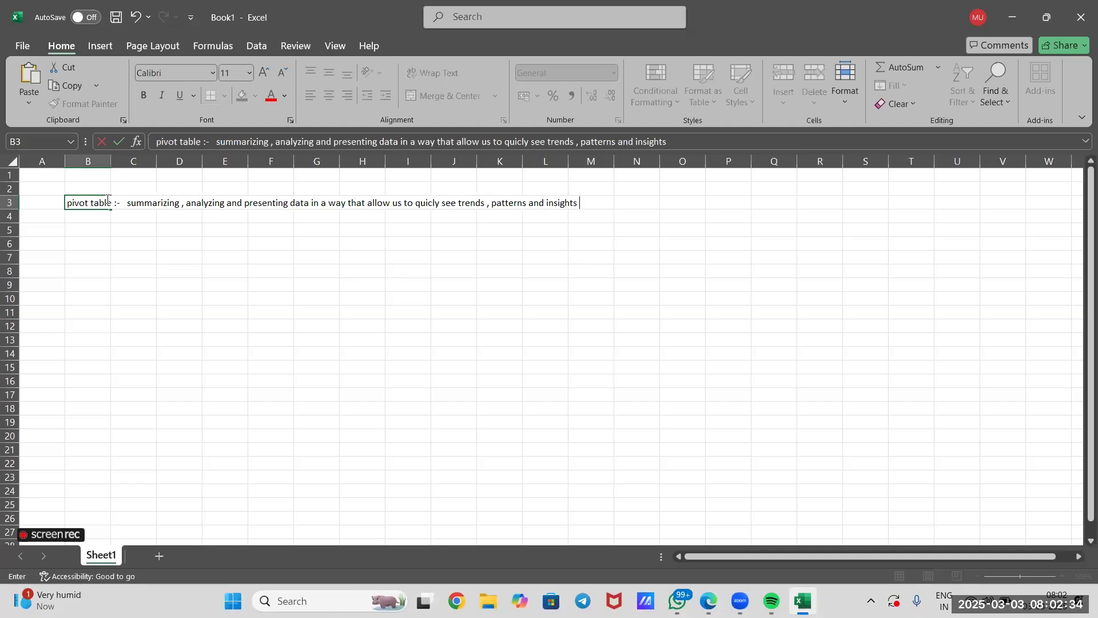
left_click(252, 322)
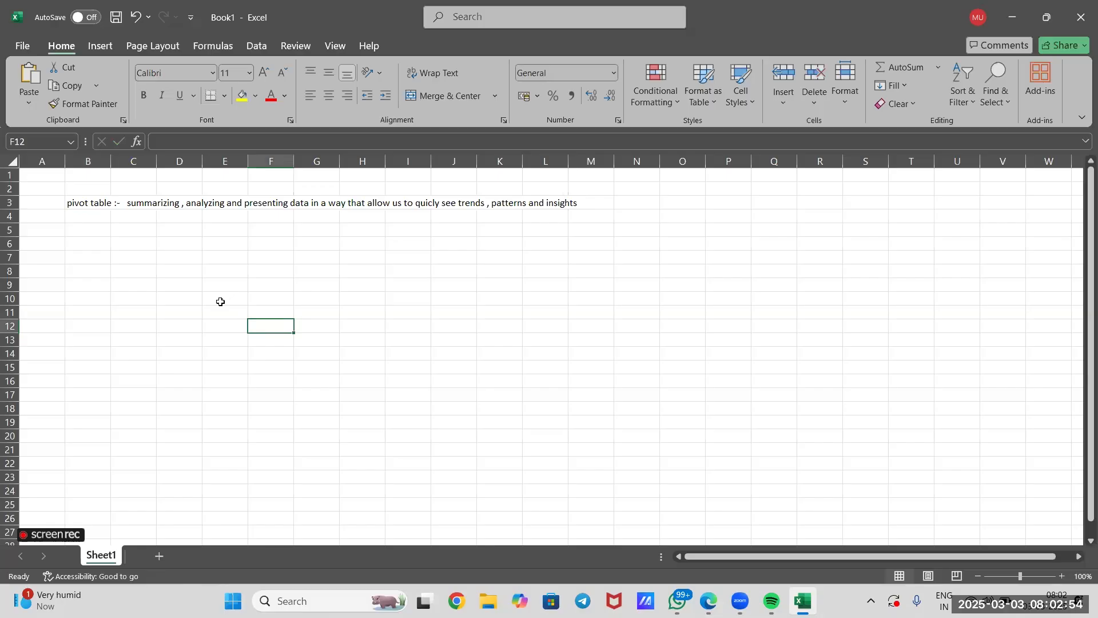
left_click(135, 205)
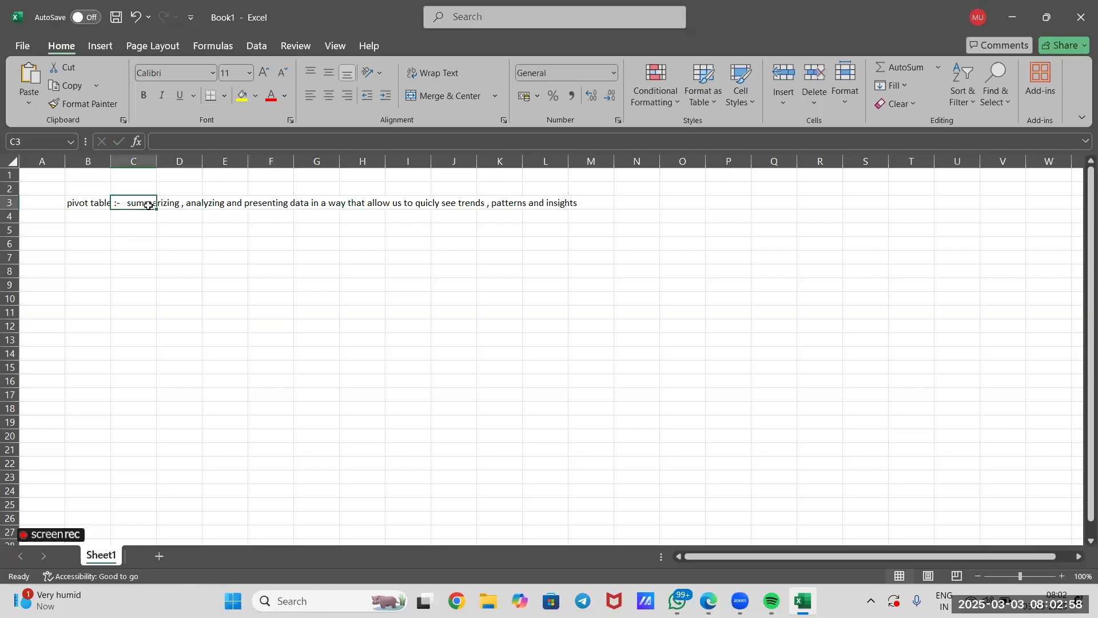
left_click(207, 204)
left_click(278, 202)
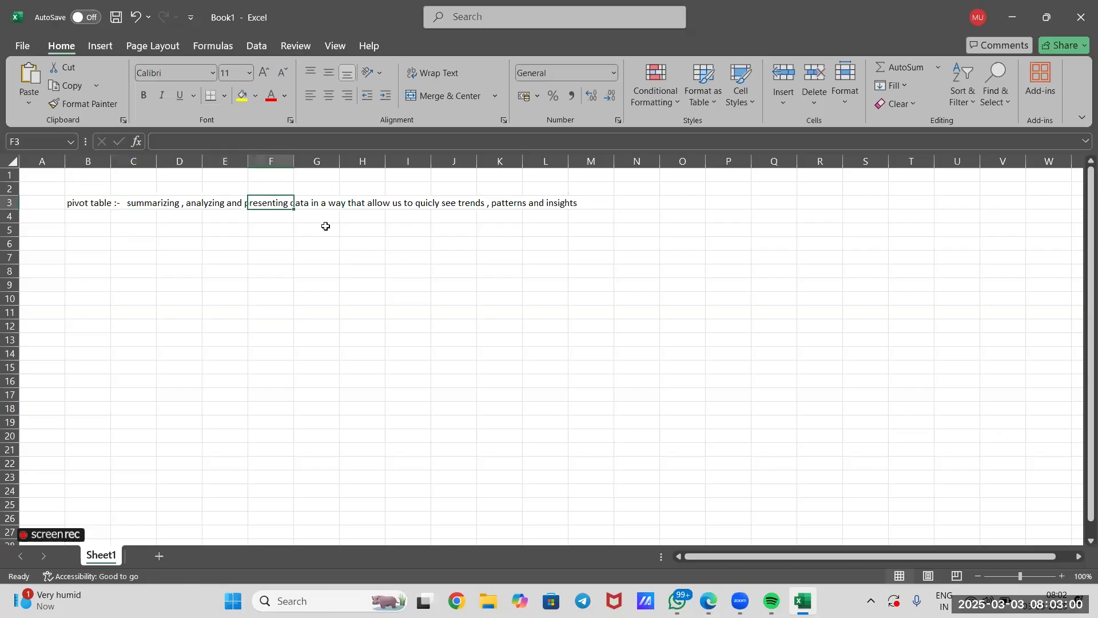
left_click(363, 248)
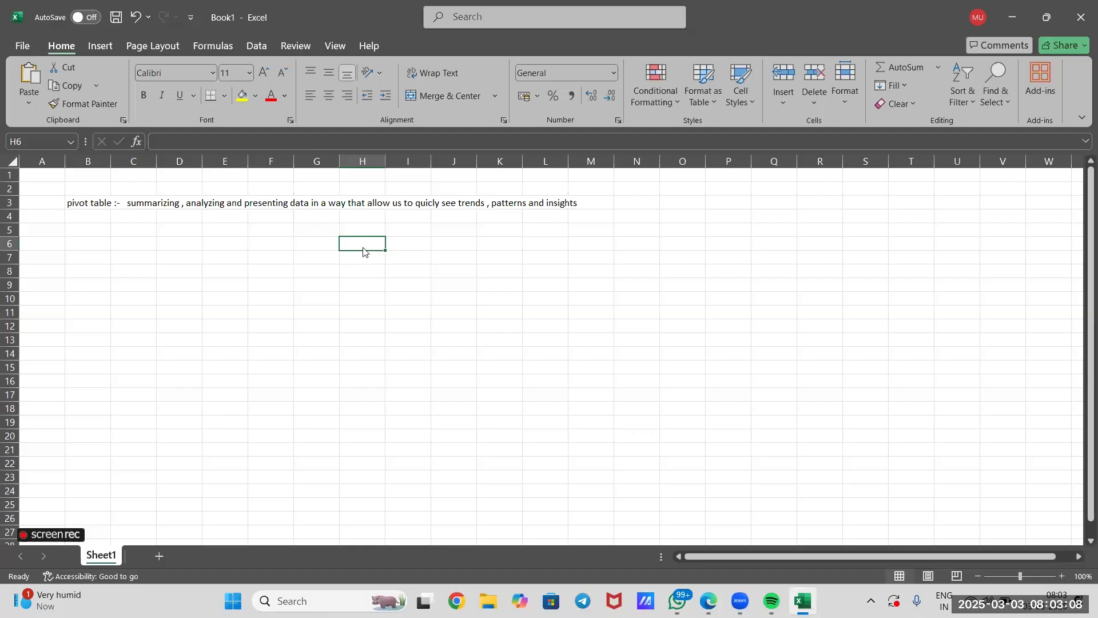
Enter the note "it automatically sorts , counts and total the data" in cell C5.
left_click(137, 231)
double_click(137, 231)
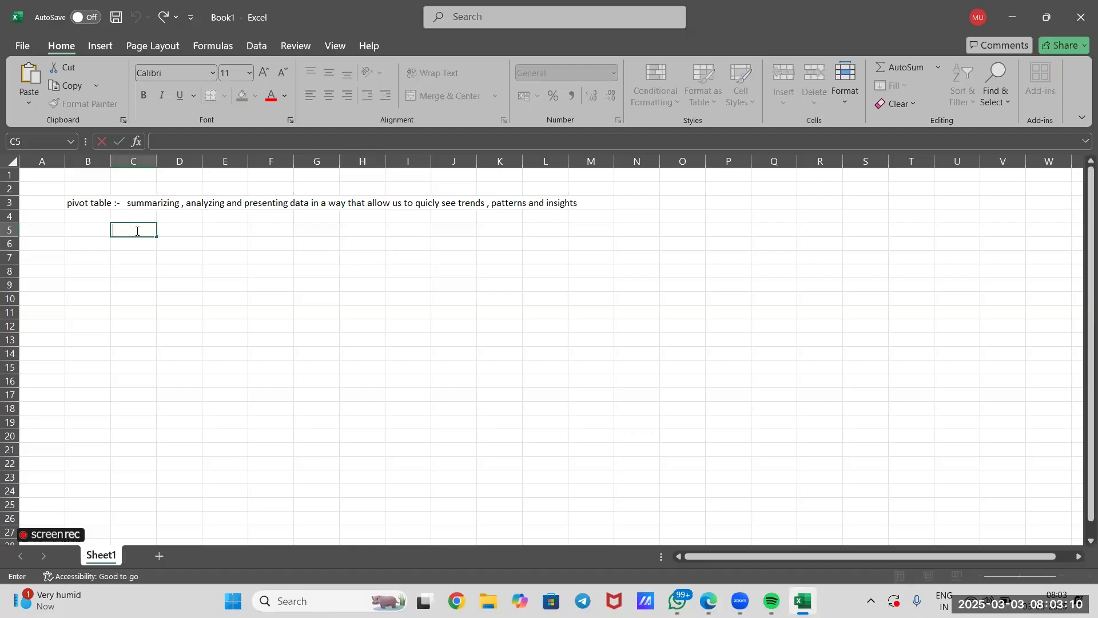
type("it automatically sorts")
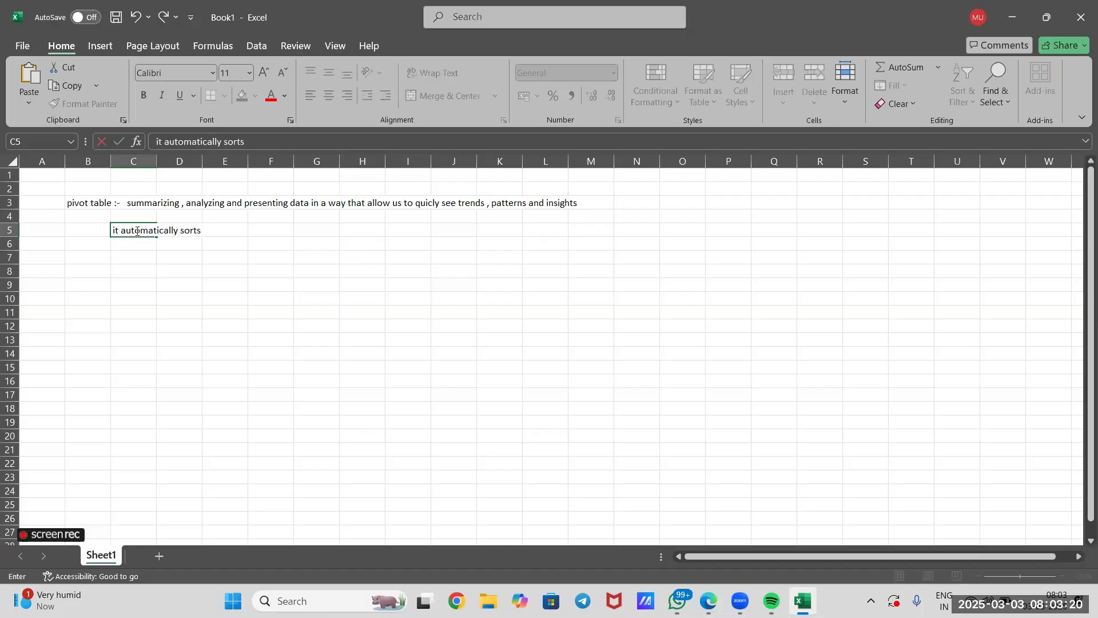
type(" , counts and to")
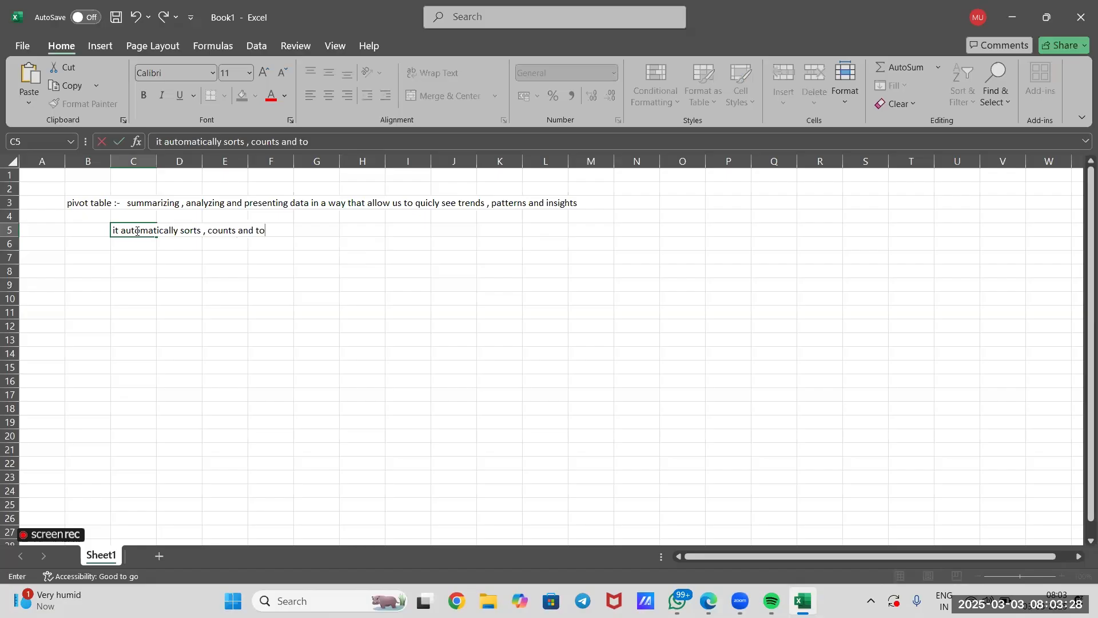
type("tal the data")
left_click(227, 296)
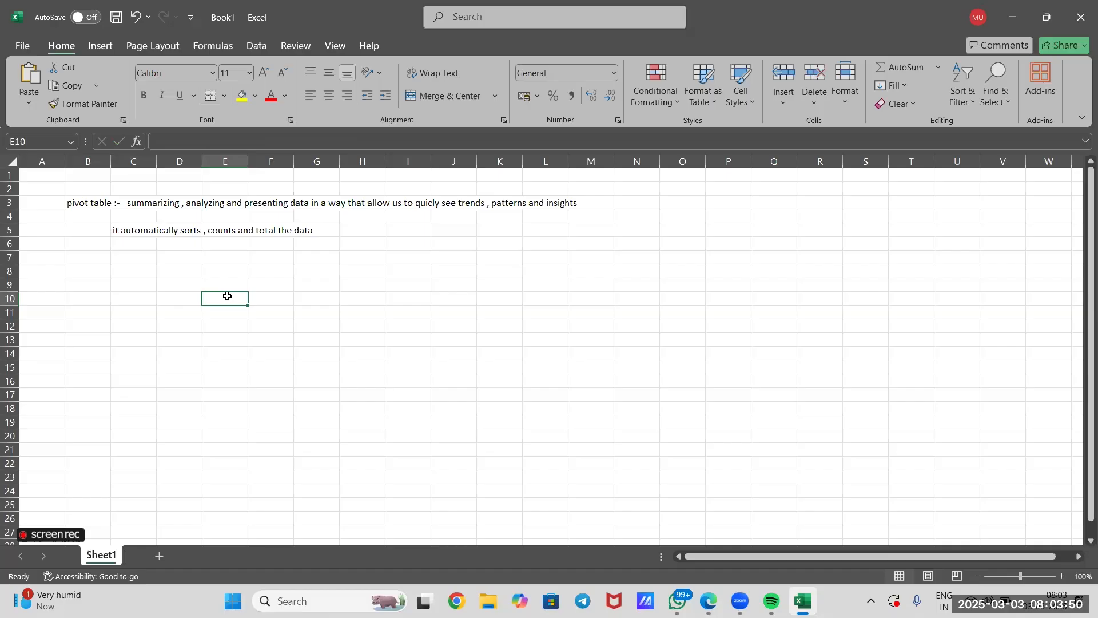
double_click(189, 230)
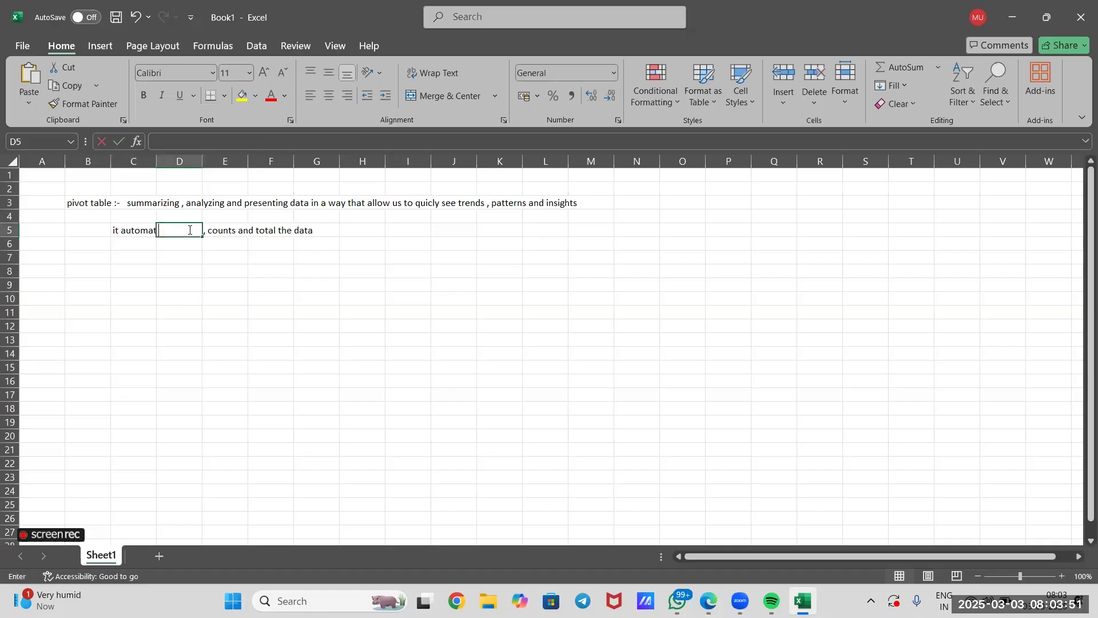
left_click(228, 230)
left_click(274, 233)
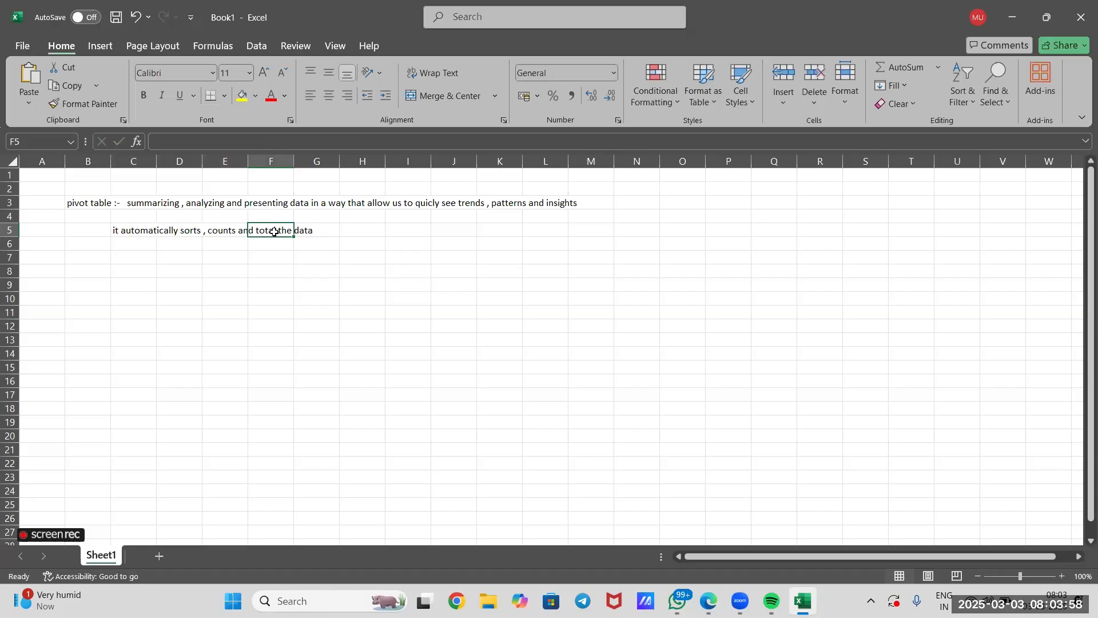
left_click(260, 288)
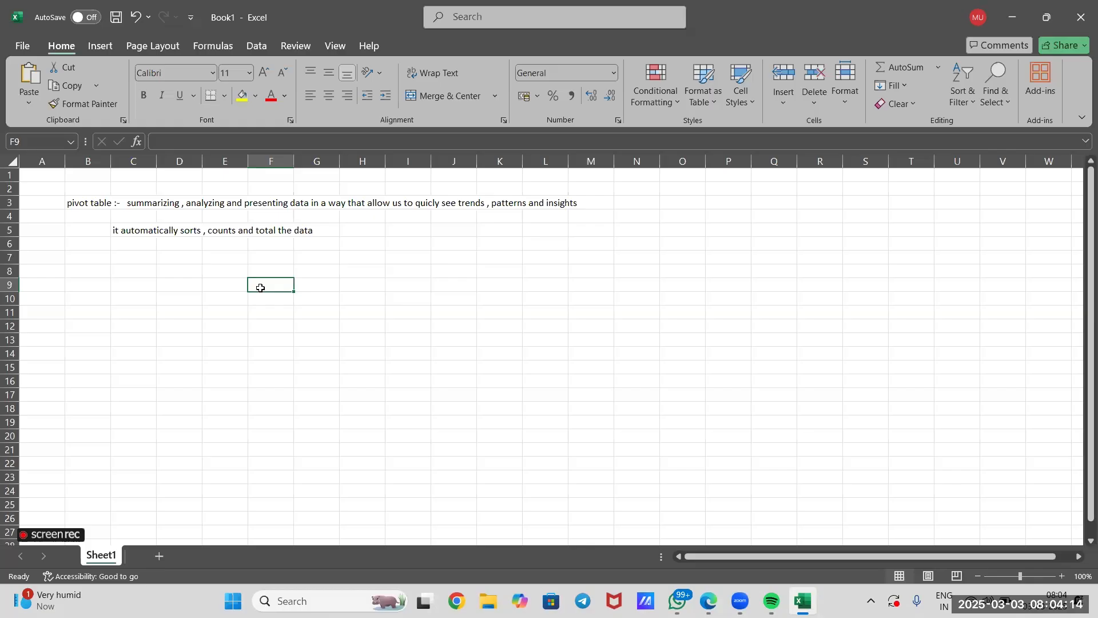
Add a new worksheet to the workbook and place it before Sheet1.
left_click(159, 554)
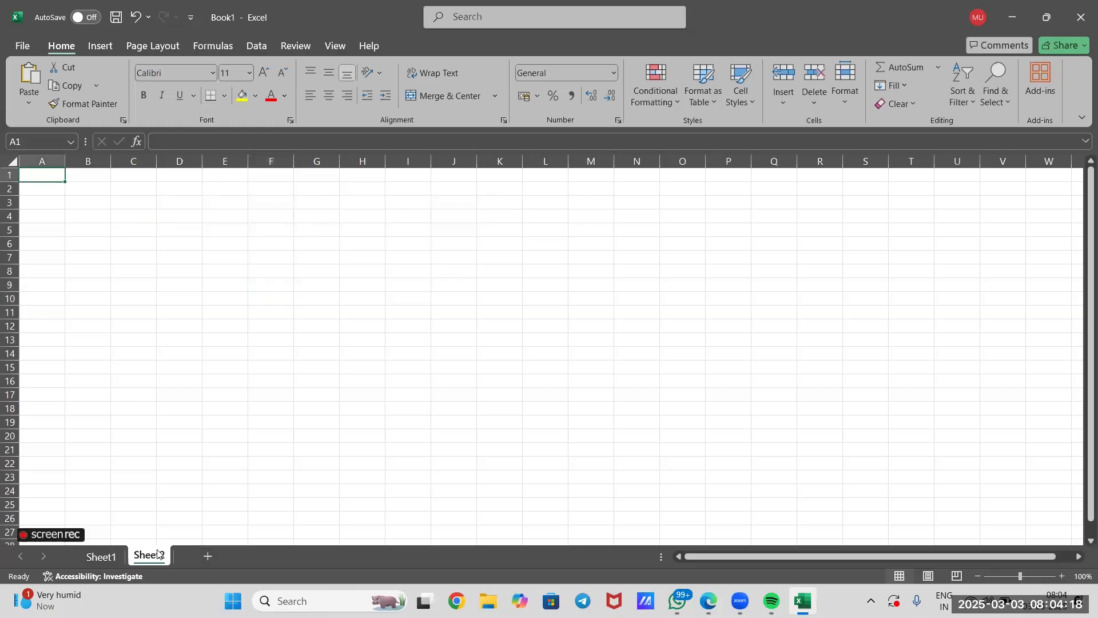
left_click(67, 193)
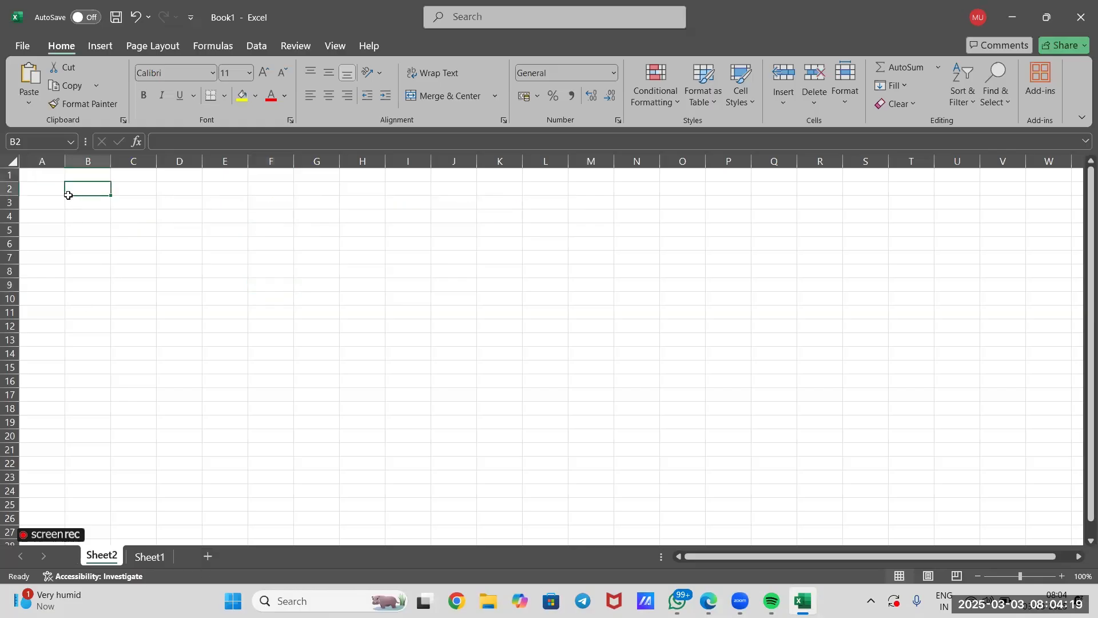
double_click(41, 176)
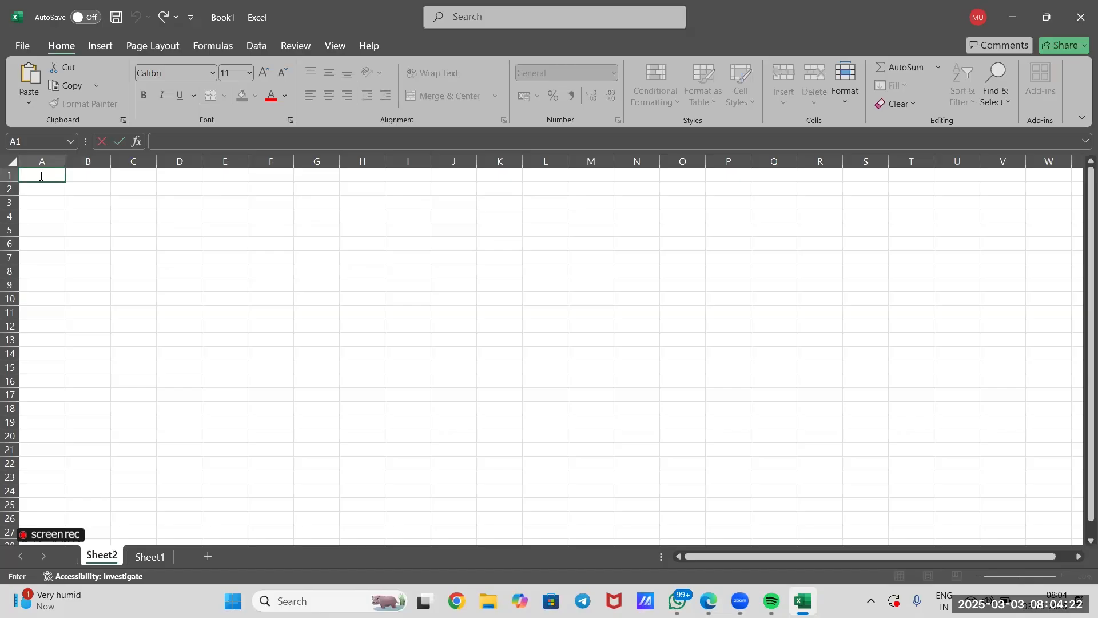
Enter the first instruction "1. prepare the data" in cell D10 of Sheet1.
left_click(150, 556)
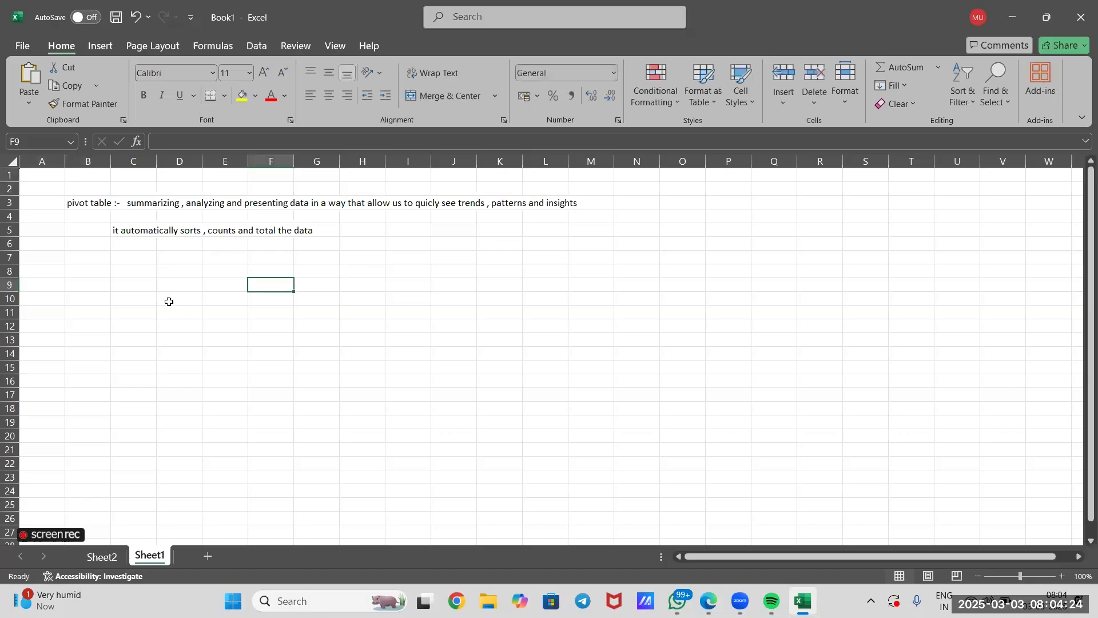
left_click(164, 303)
type("1. prep")
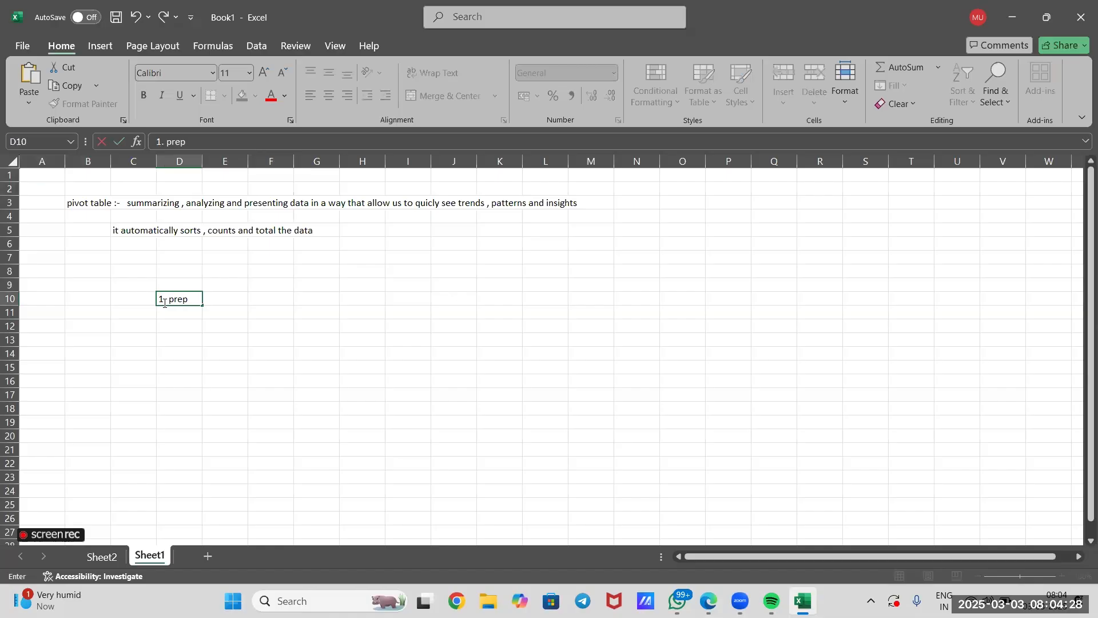
type("are the dat")
type("ta")
key("BackSpace")
key("BackSpace")
type("a")
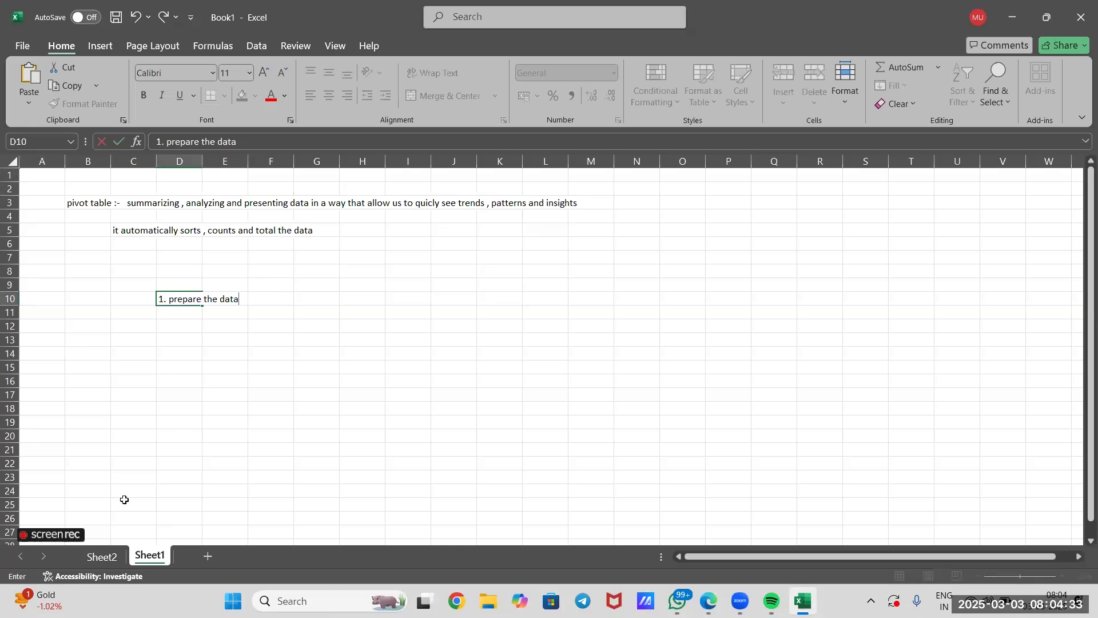
Enter the column headers product, region, sales and date in cells A1 to D1 of Sheet2.
left_click(101, 556)
double_click(40, 173)
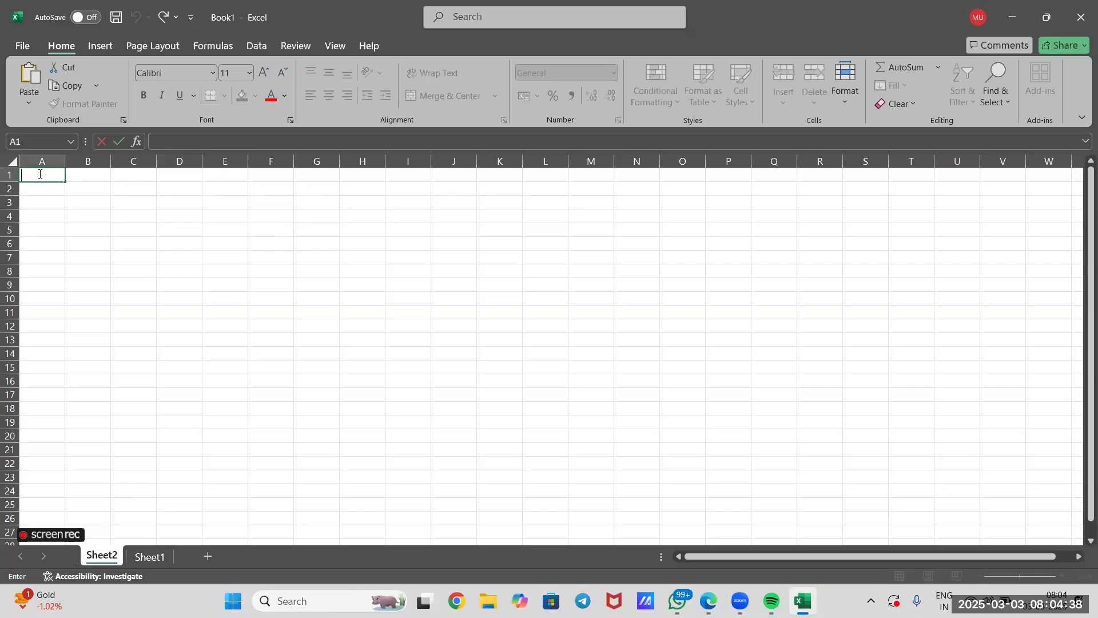
type("product")
left_click(82, 175)
type("r")
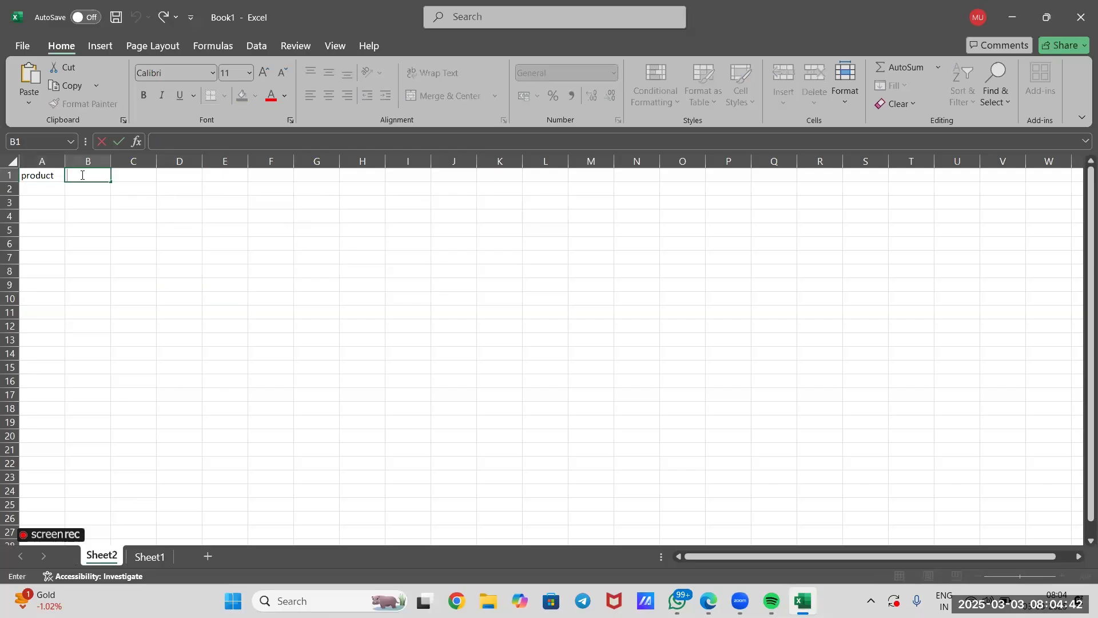
type("egion")
left_click(127, 178)
type("s")
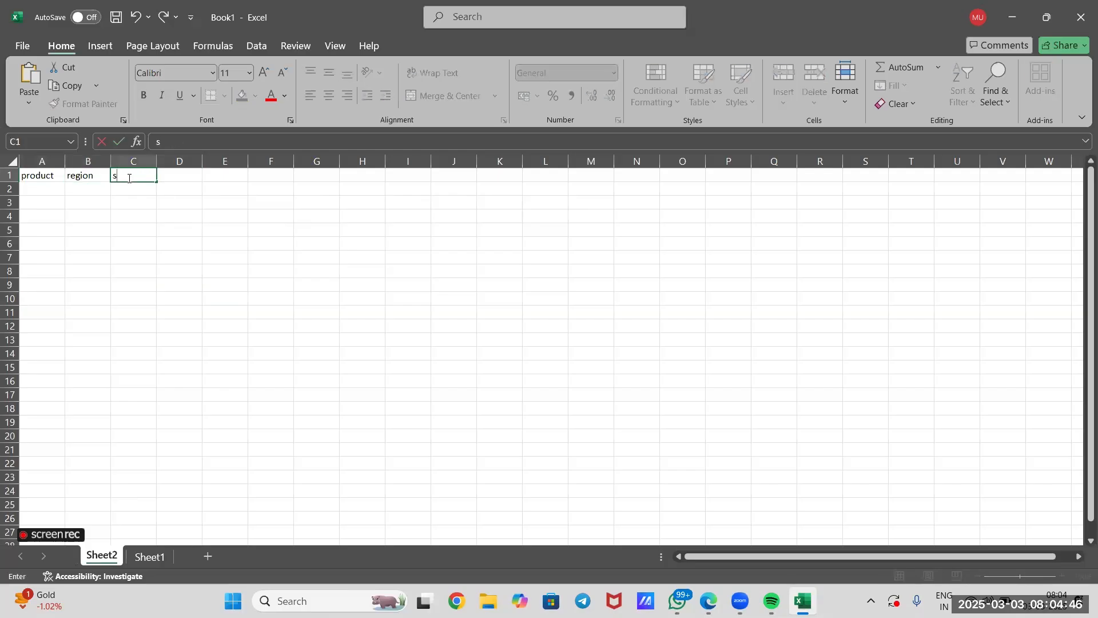
type("ales")
left_click(182, 181)
type("date")
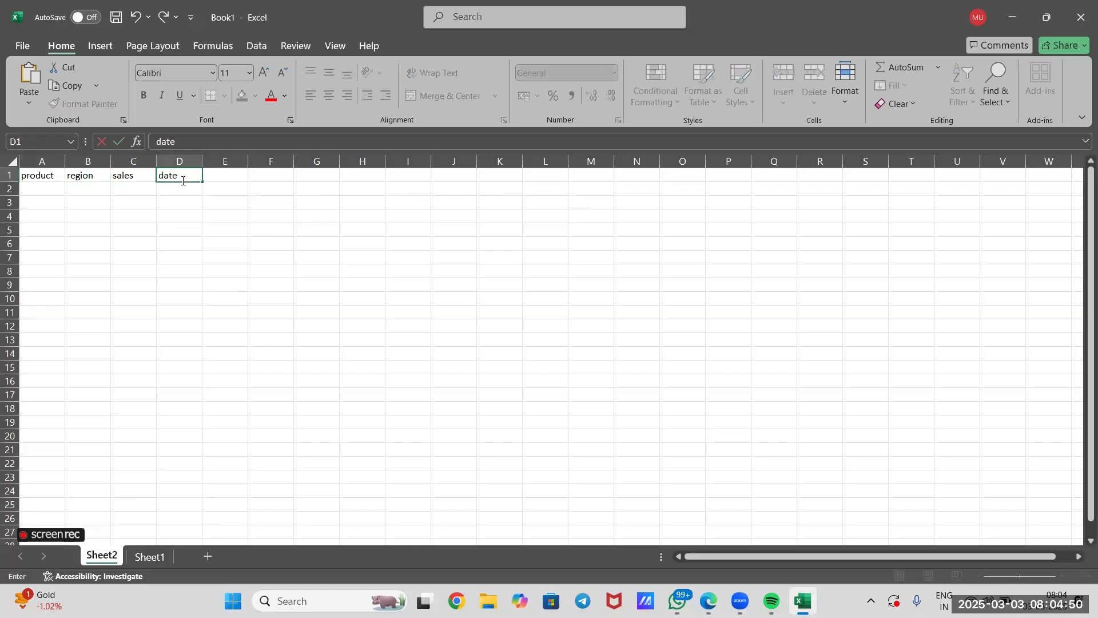
left_click(169, 218)
Fill the product column with product A, product B and Product C in cells A2 to A4.
left_click(46, 188)
type("produ")
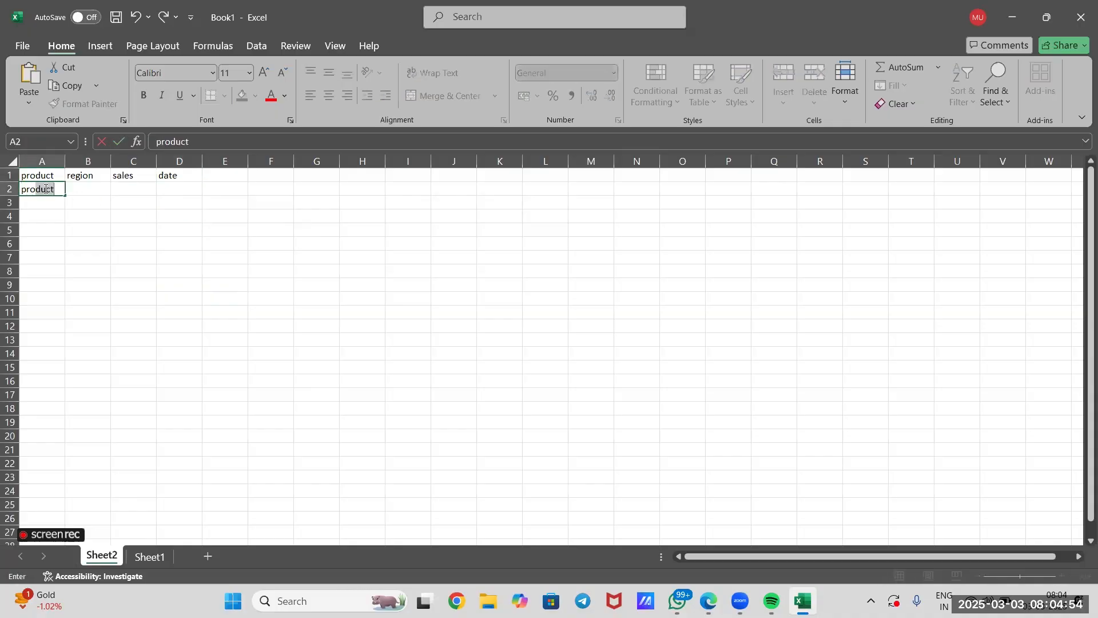
type("ct A")
left_click(48, 206)
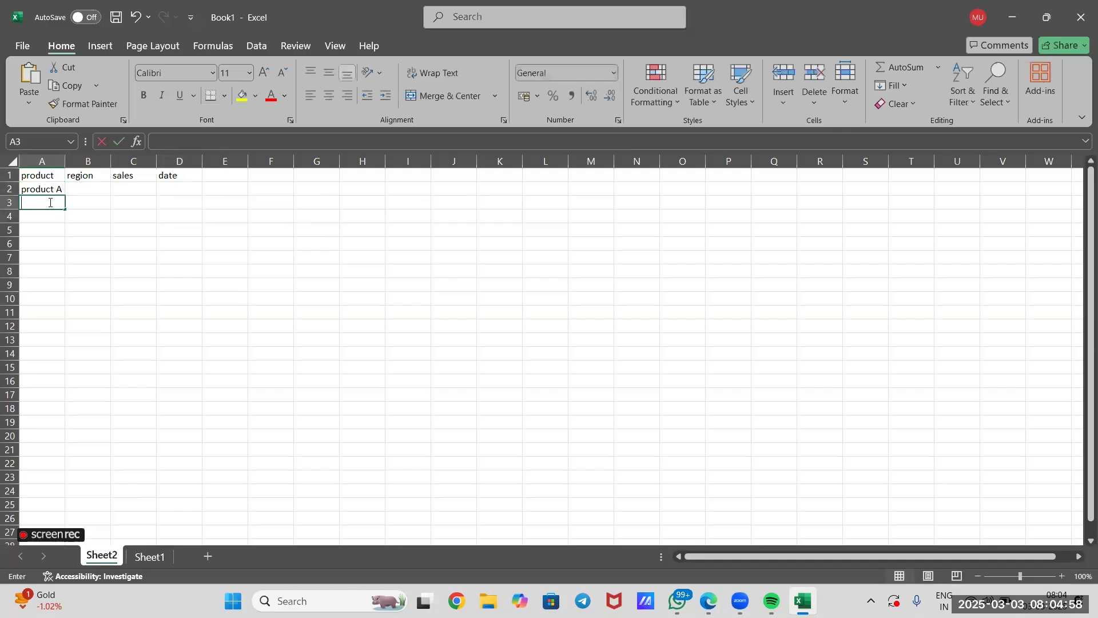
type("product")
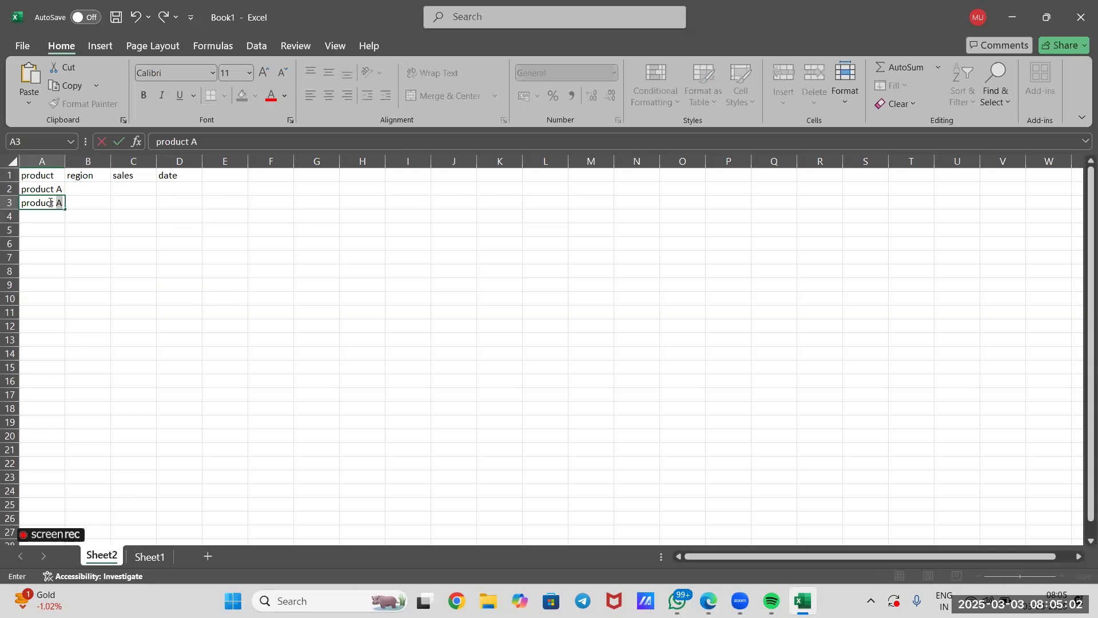
type("B")
key("Return")
type("Product C")
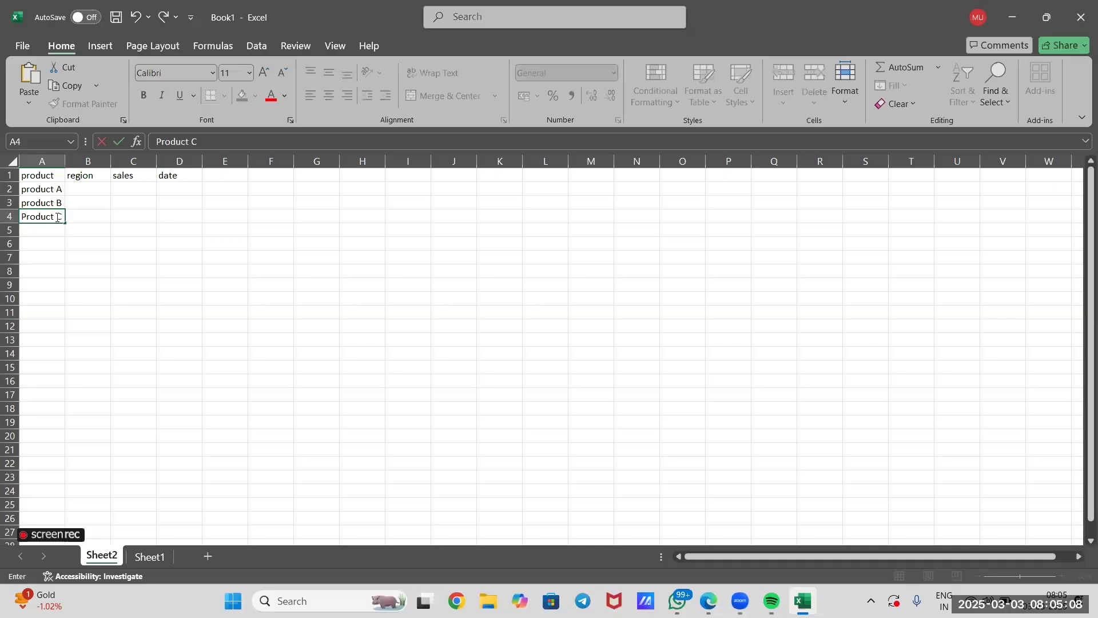
Fill the region column with North, South and East in cells B2 to B4.
left_click(87, 187)
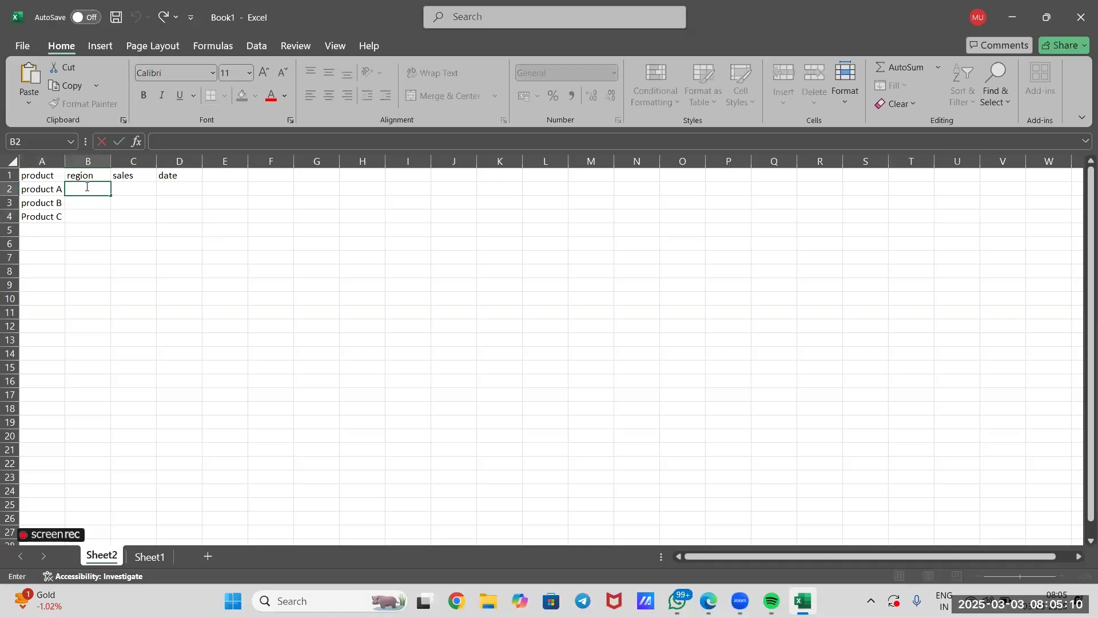
type("Nortyh")
left_click(87, 187)
key("Delete")
left_click(93, 200)
type("Sou")
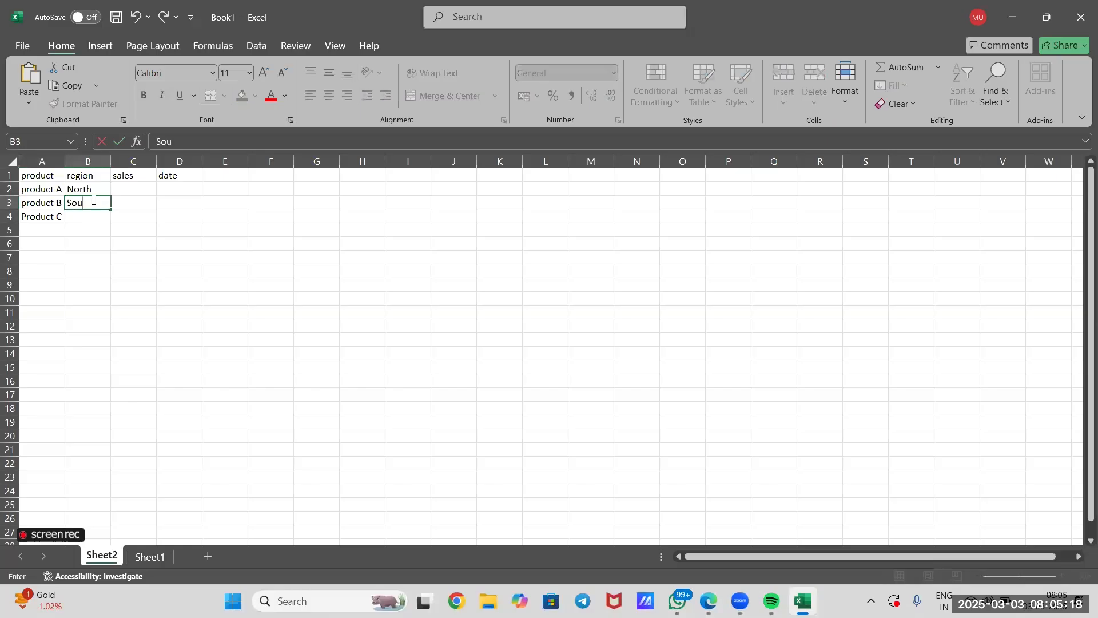
type("th")
left_click(96, 218)
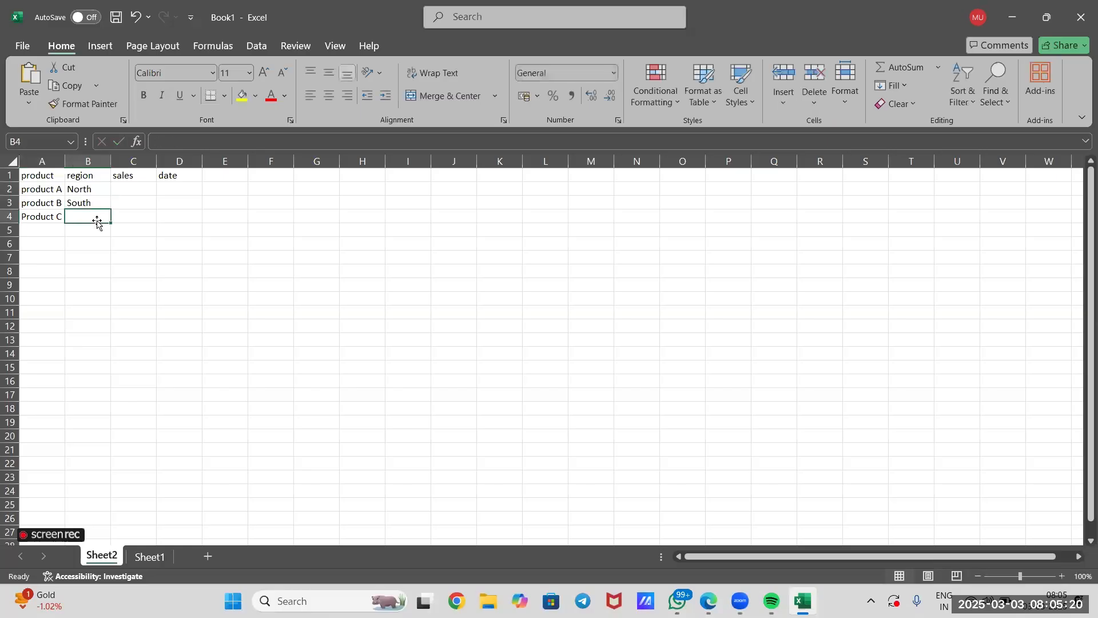
type("Ea")
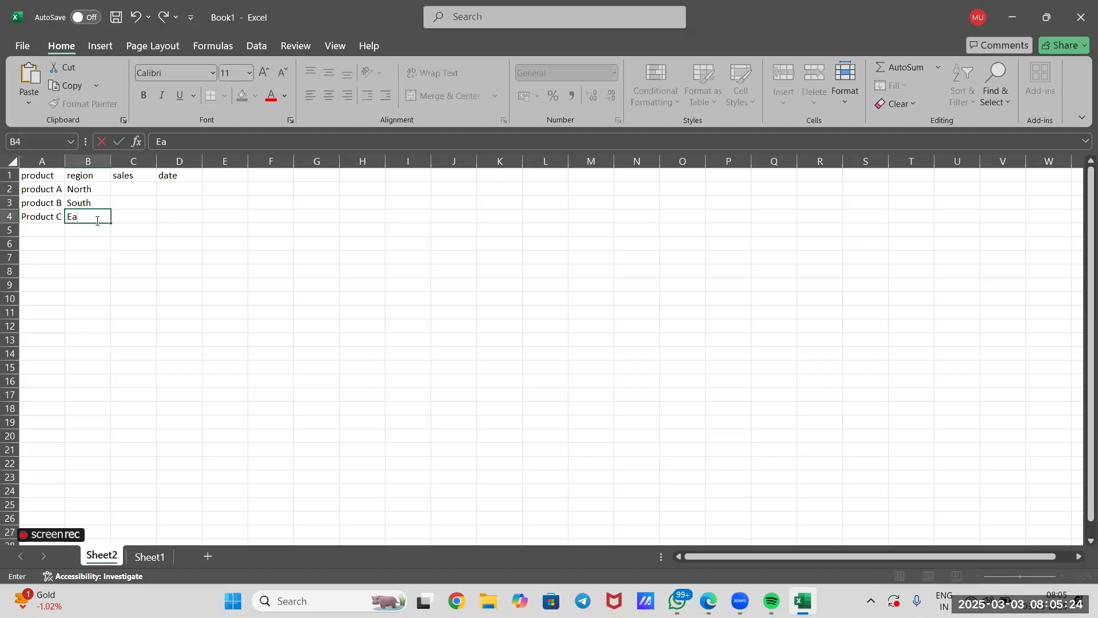
type("st")
Change the product name in cell A4 to Product A.
left_click(63, 220)
double_click(58, 217)
key("BackSpace")
key("Delete")
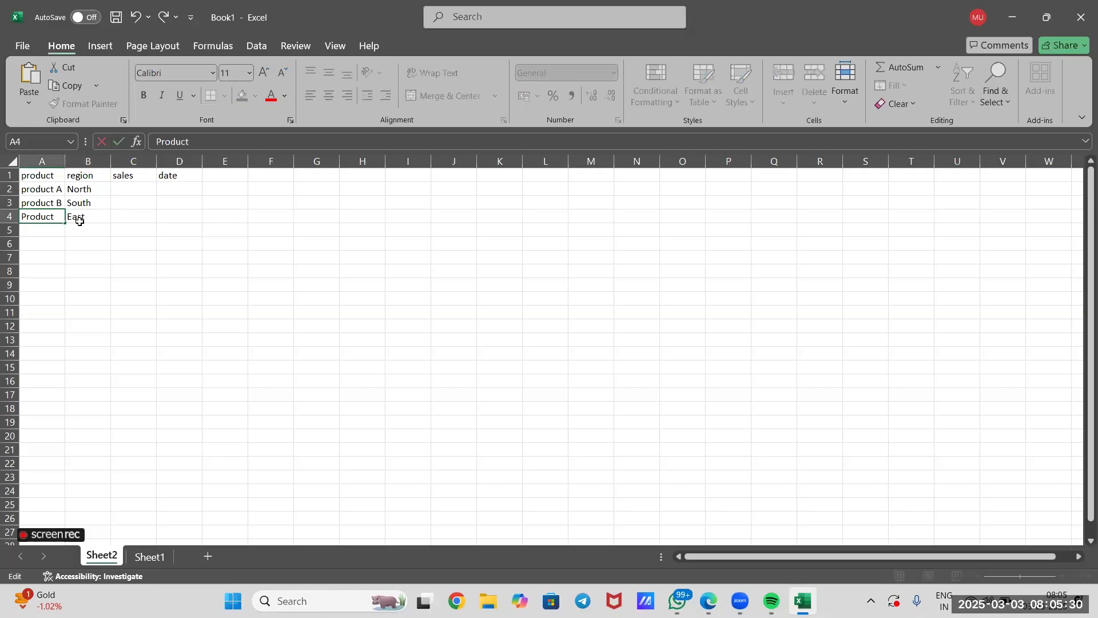
type("A")
Add a fourth record in row 5 with Product C as the product and North as the region.
left_click(46, 236)
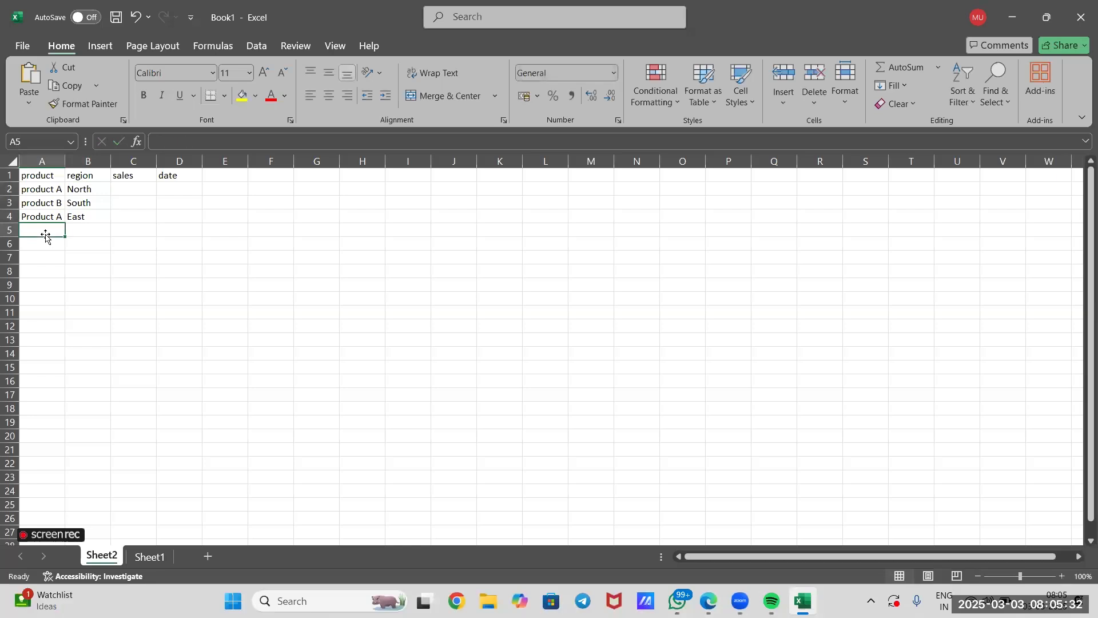
type("Product C")
left_click(84, 231)
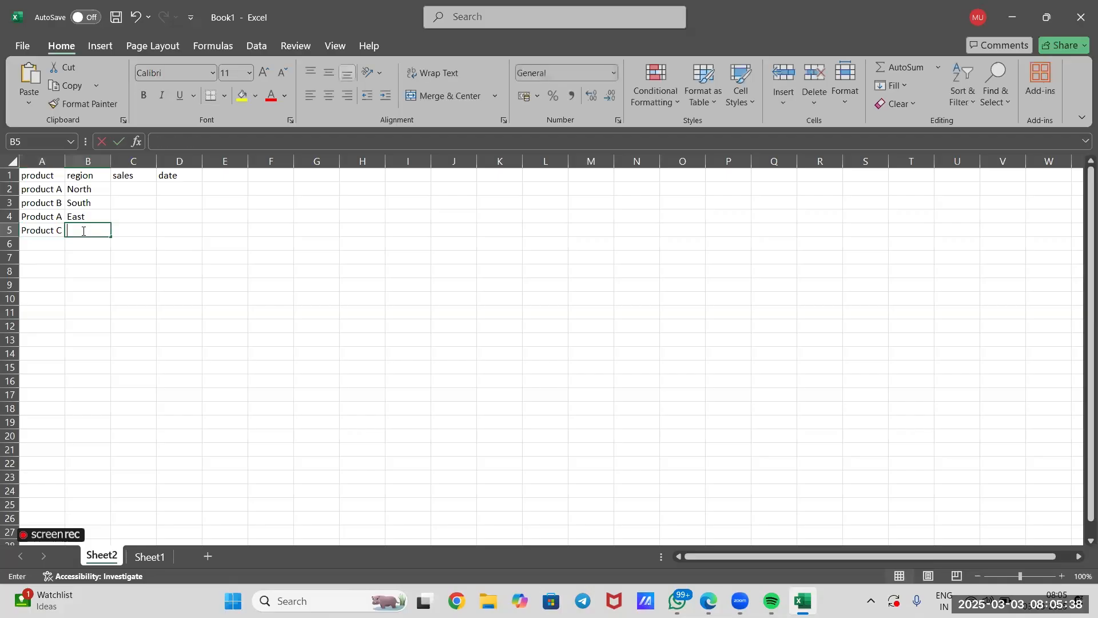
type("North")
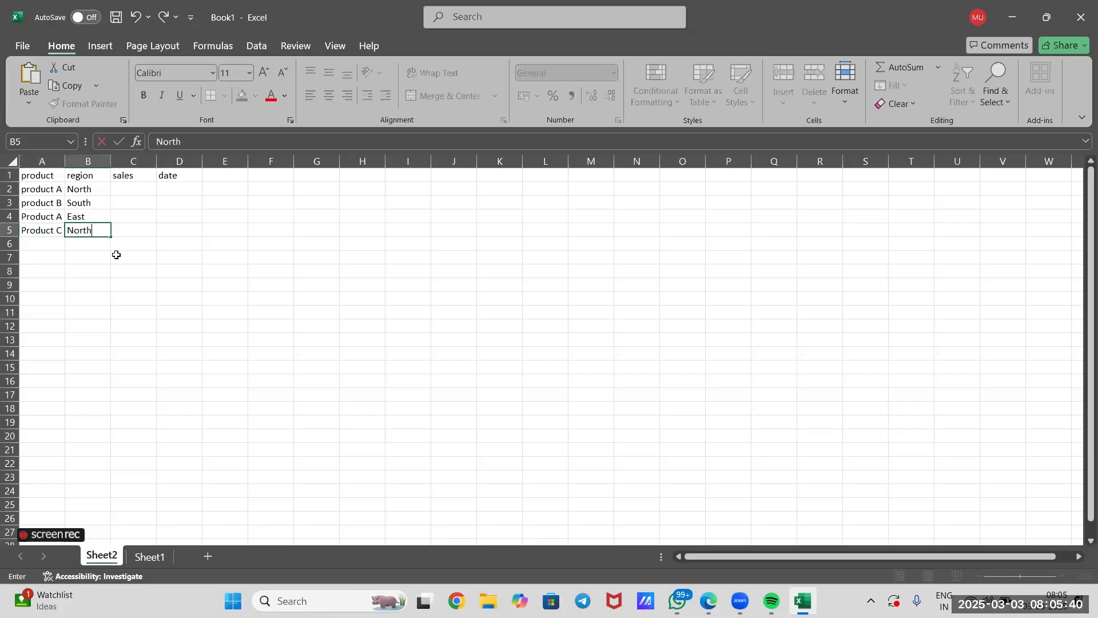
left_click(133, 286)
left_click_drag(35, 192, 44, 222)
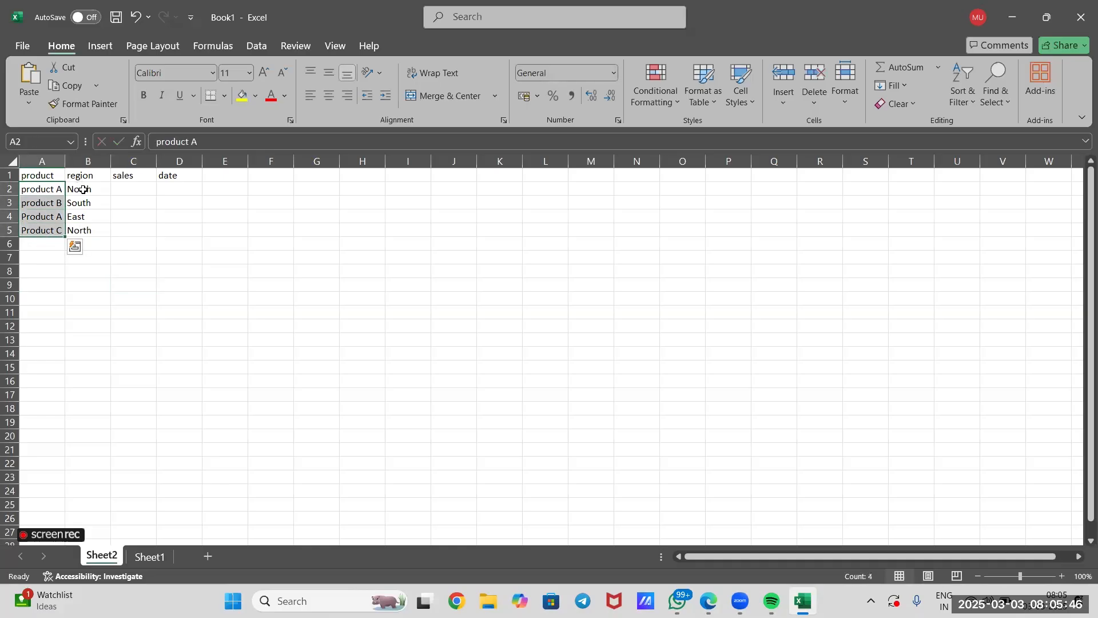
left_click(83, 190)
left_click(91, 201)
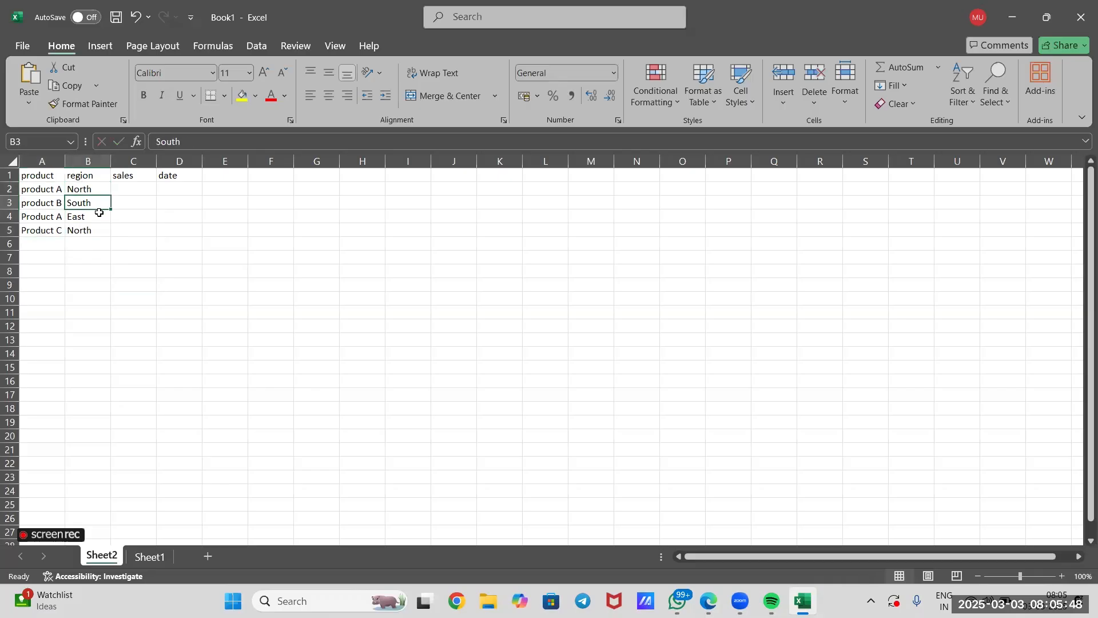
left_click(100, 216)
left_click(105, 232)
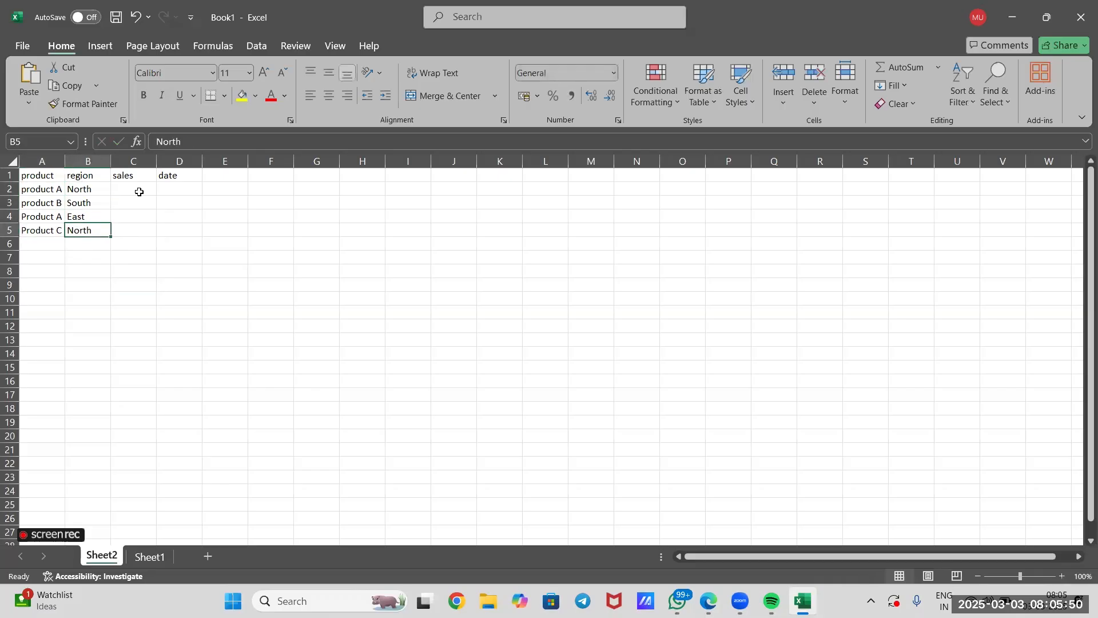
Fill the sales column with 1000, 1500, 1200 and 800 in cells C2 to C5.
double_click(142, 188)
type("2")
key("BackSpace")
type("1000")
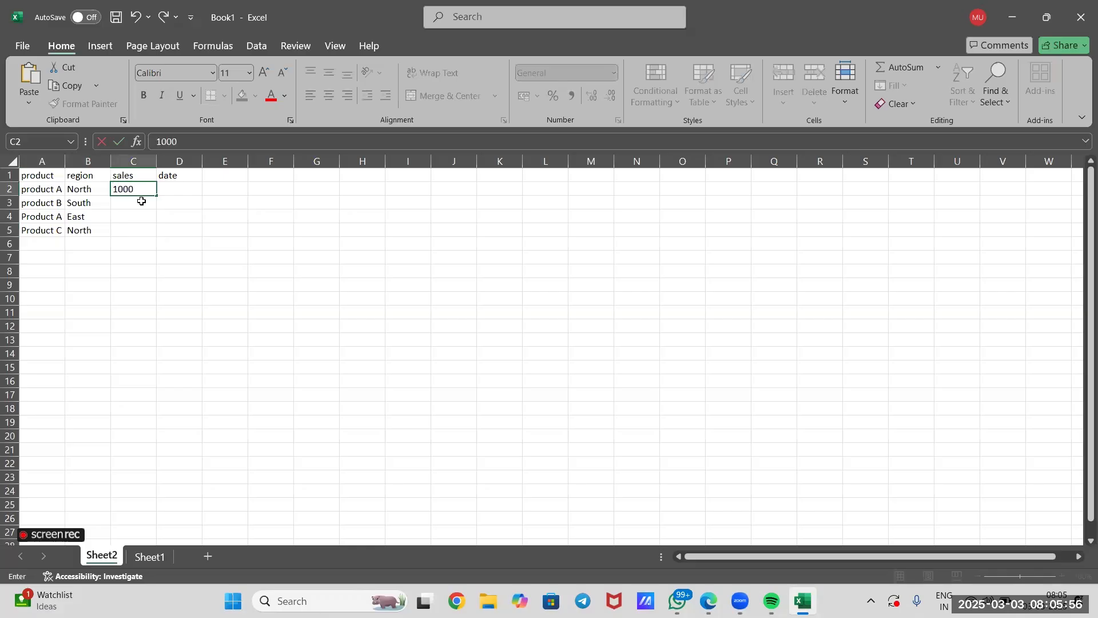
double_click(141, 202)
type("1500")
left_click(142, 215)
double_click(143, 215)
type("1200")
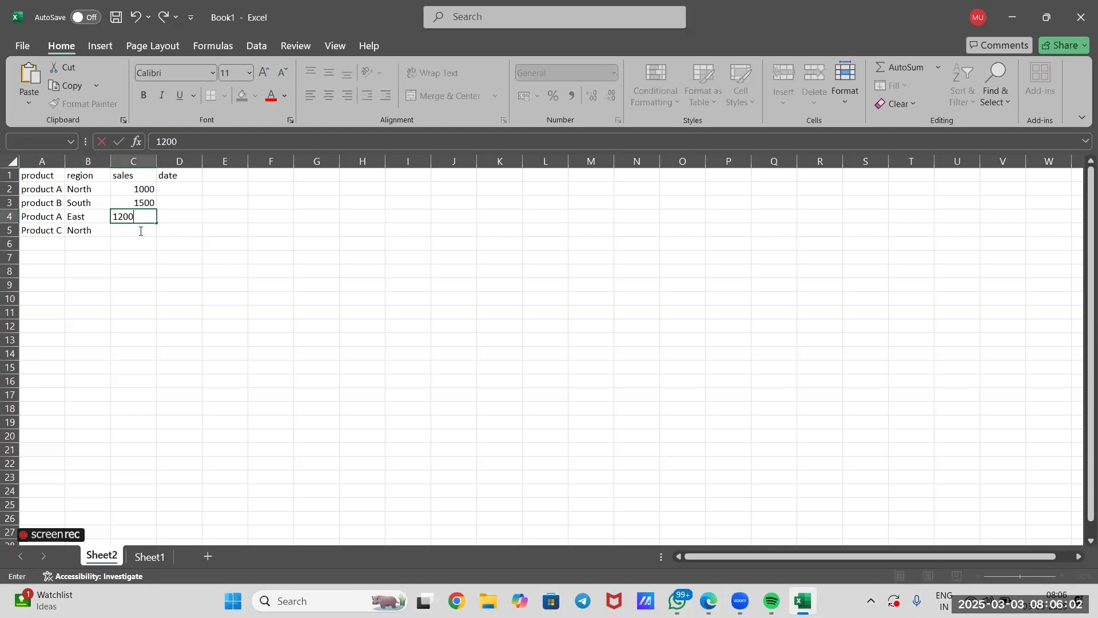
double_click(140, 231)
type("800")
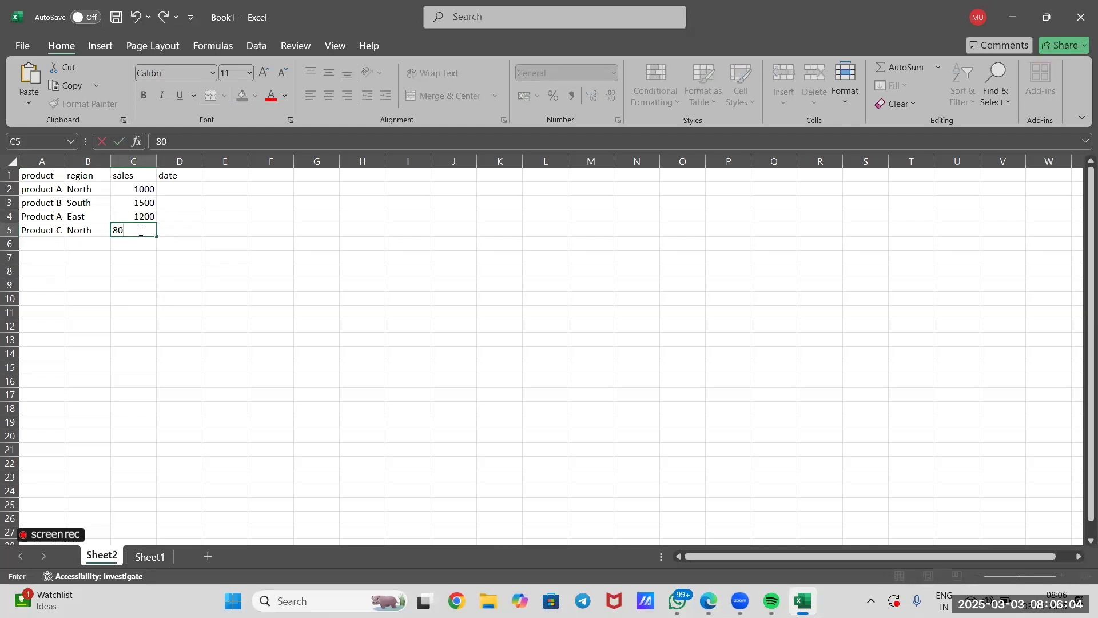
Enter the dates 01/01/2025, 01/02/2025, 01/03/2025 and 01/04/2025 in cells D2 to D5.
left_click(188, 188)
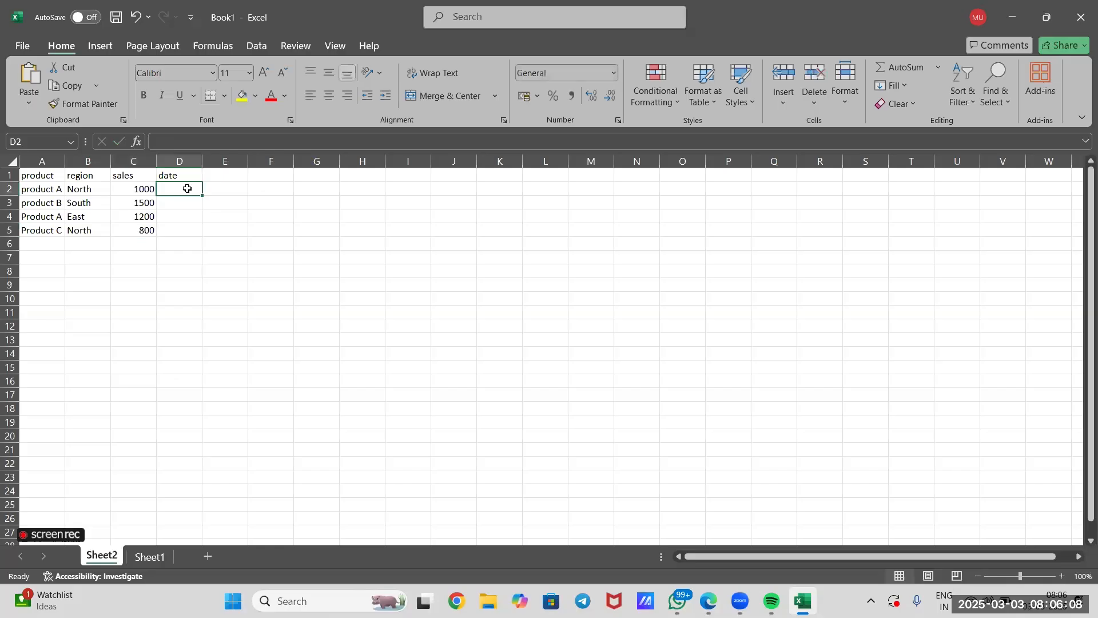
type("01/0")
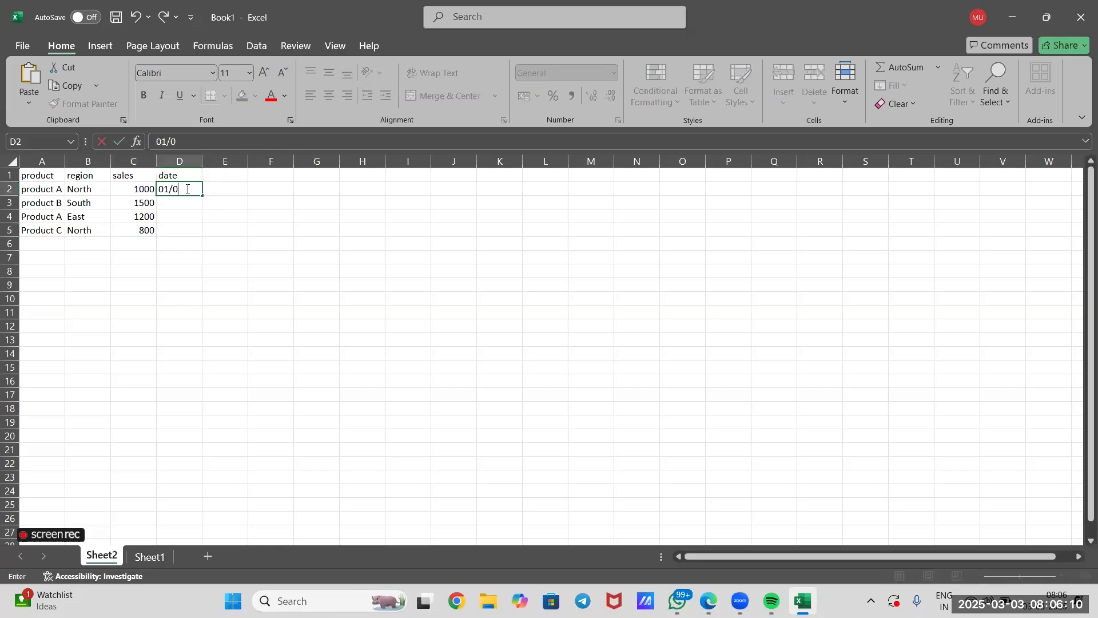
type("1/2025")
double_click(186, 203)
type("01")
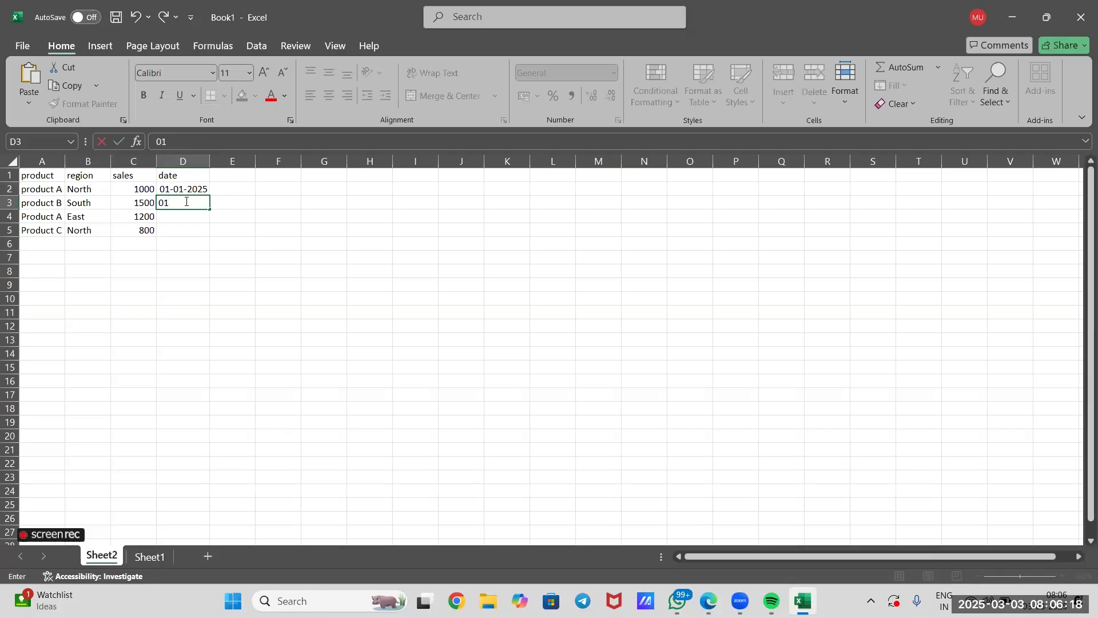
type("/02/2025")
left_click(189, 218)
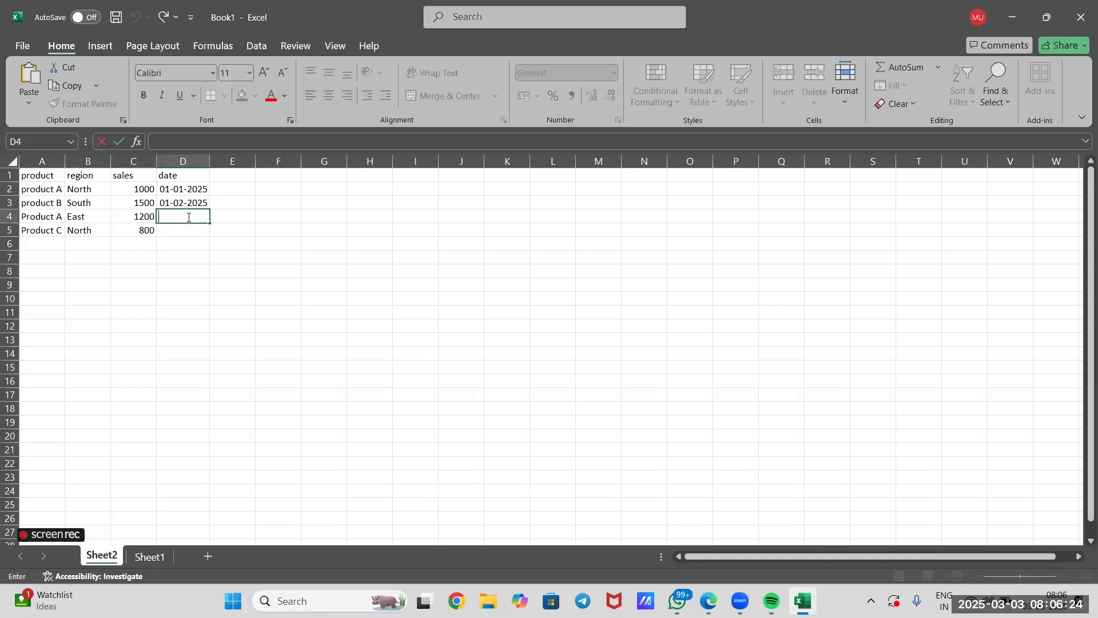
type("01/03/2025")
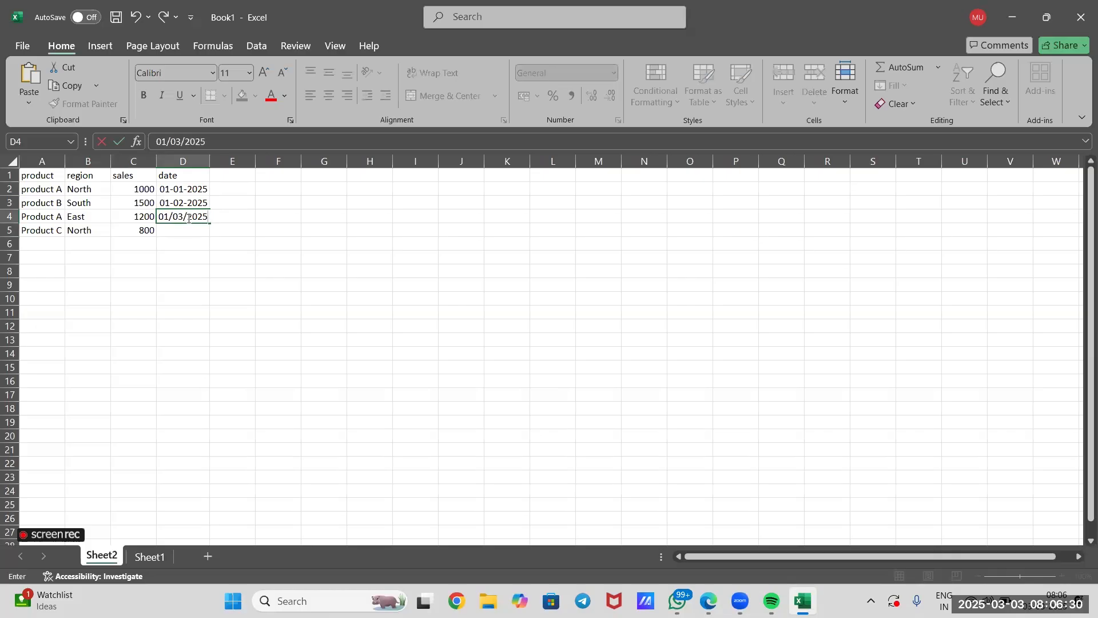
left_click(179, 234)
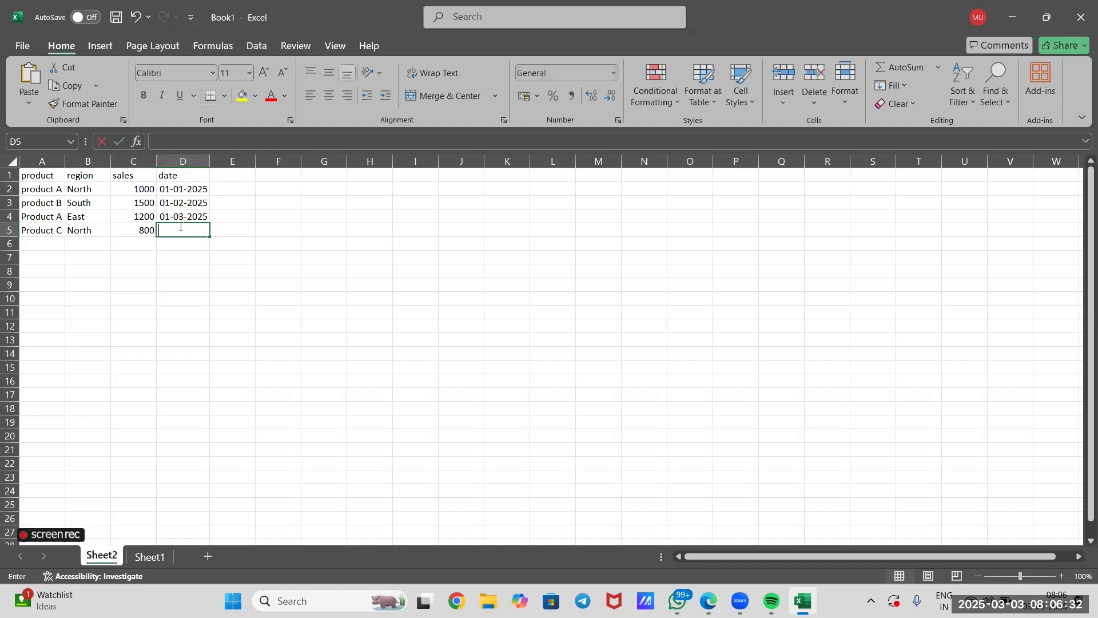
type("01/")
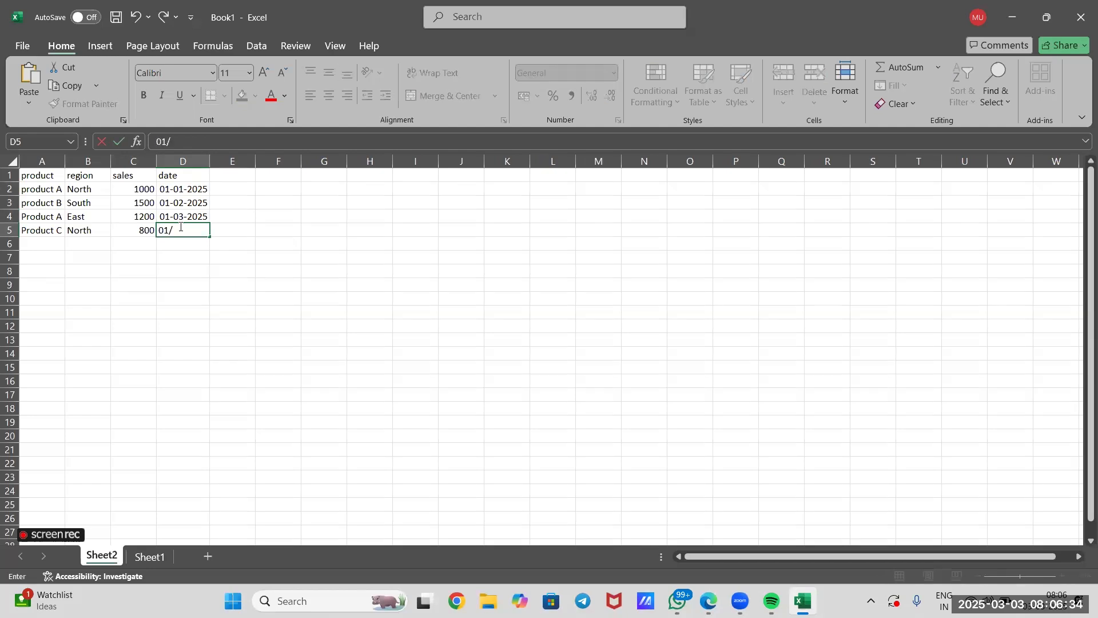
type("04/2025")
left_click(208, 289)
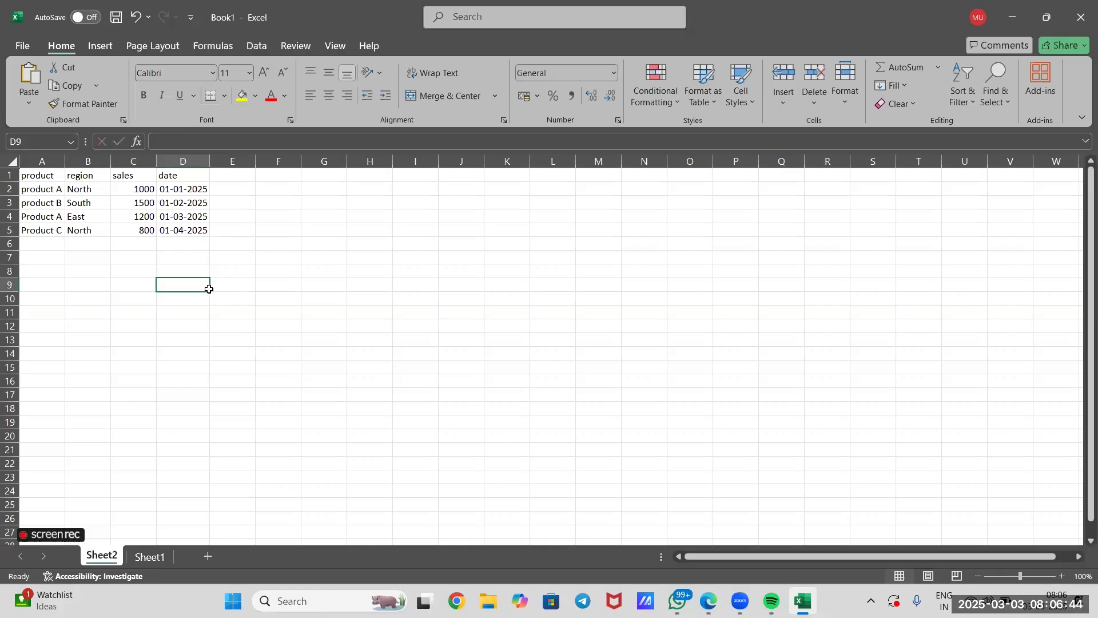
left_click(214, 231)
key("ctrl+a")
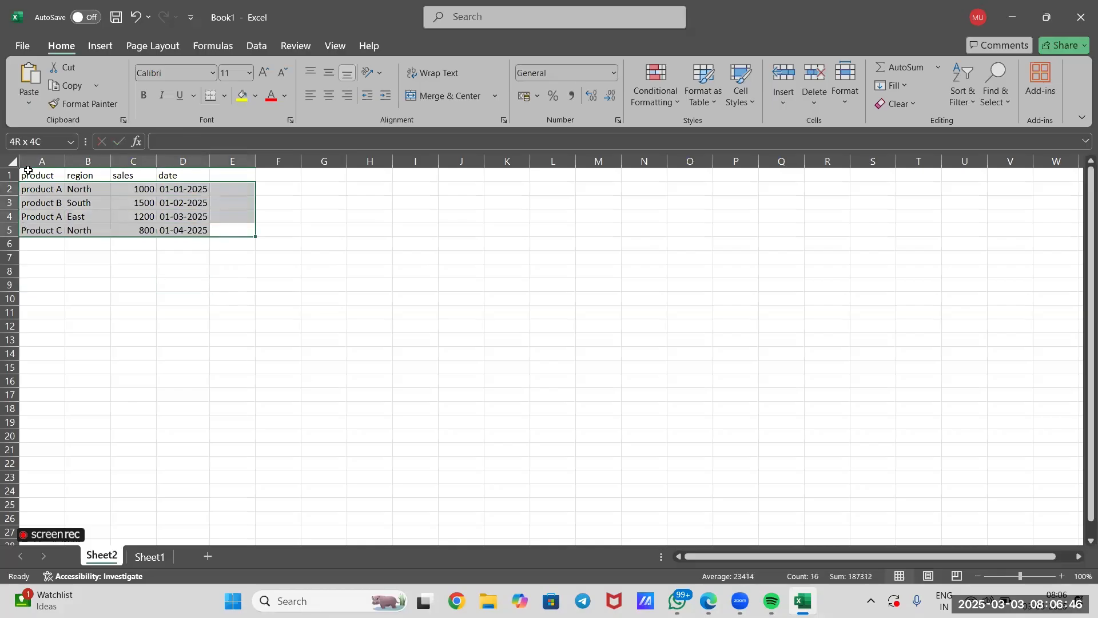
left_click(336, 330)
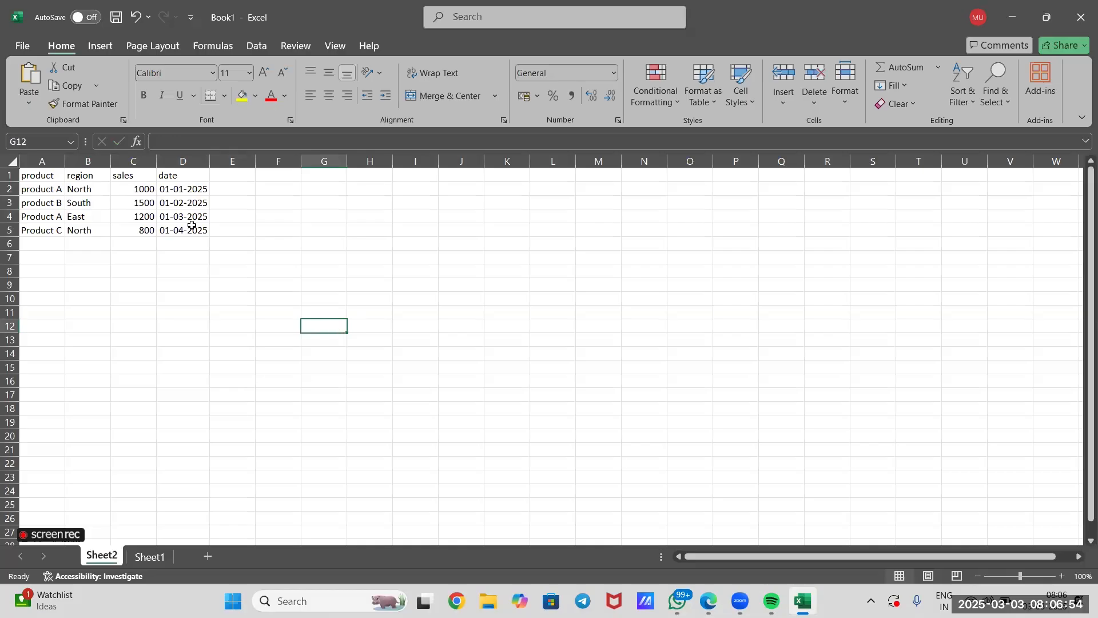
Enter the second instruction "2. insert pivot table" in cell D11 of Sheet1.
left_click(144, 558)
left_click(168, 313)
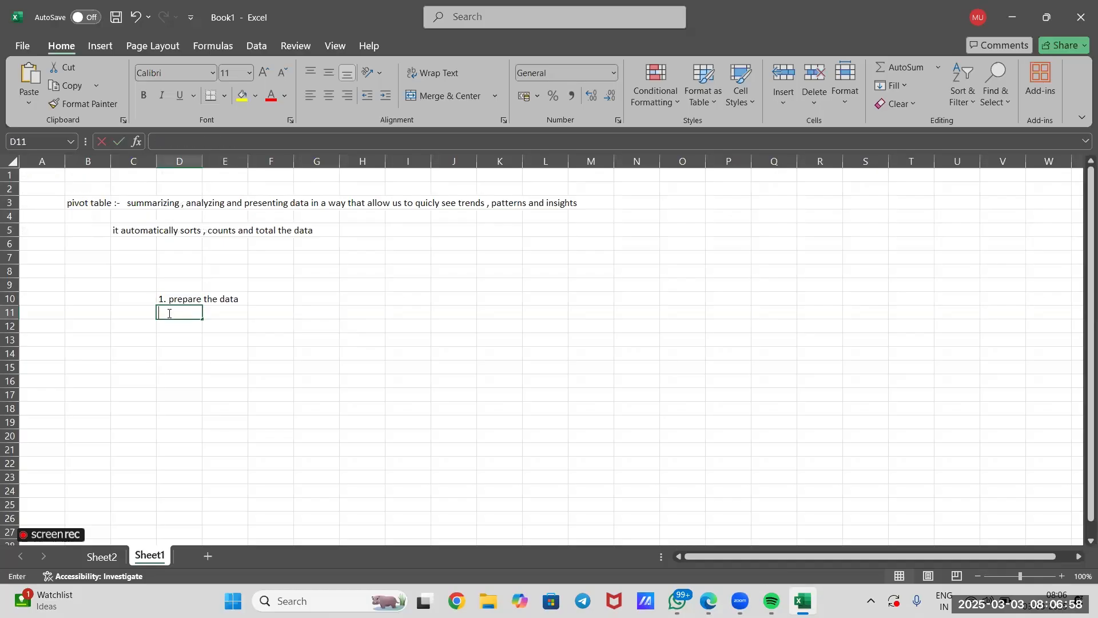
type("2. insert")
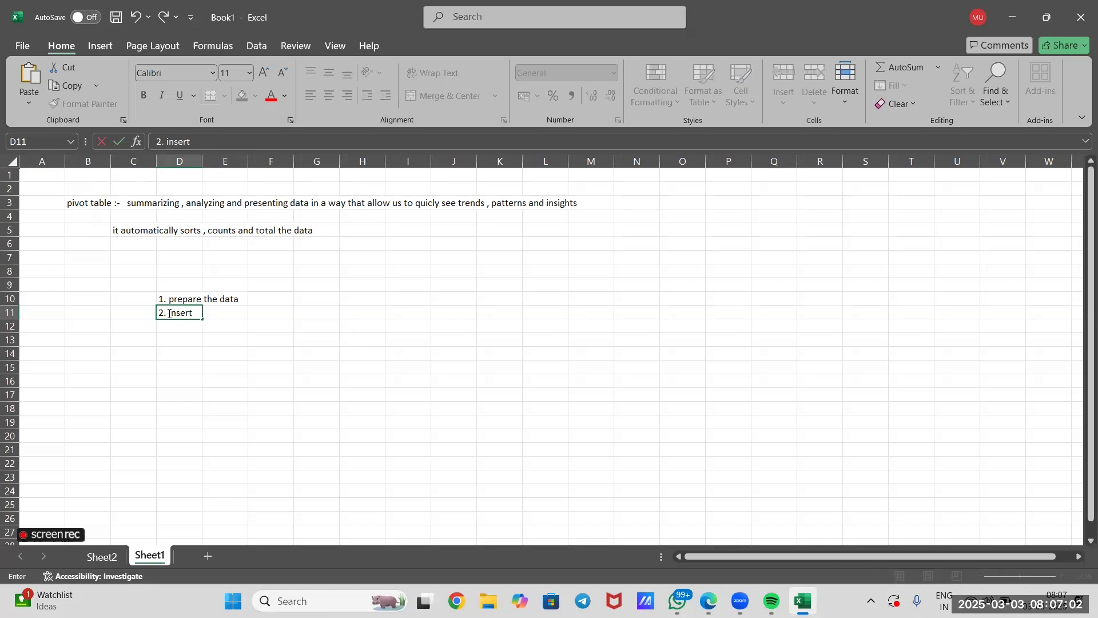
type(" pivot table")
left_click(179, 380)
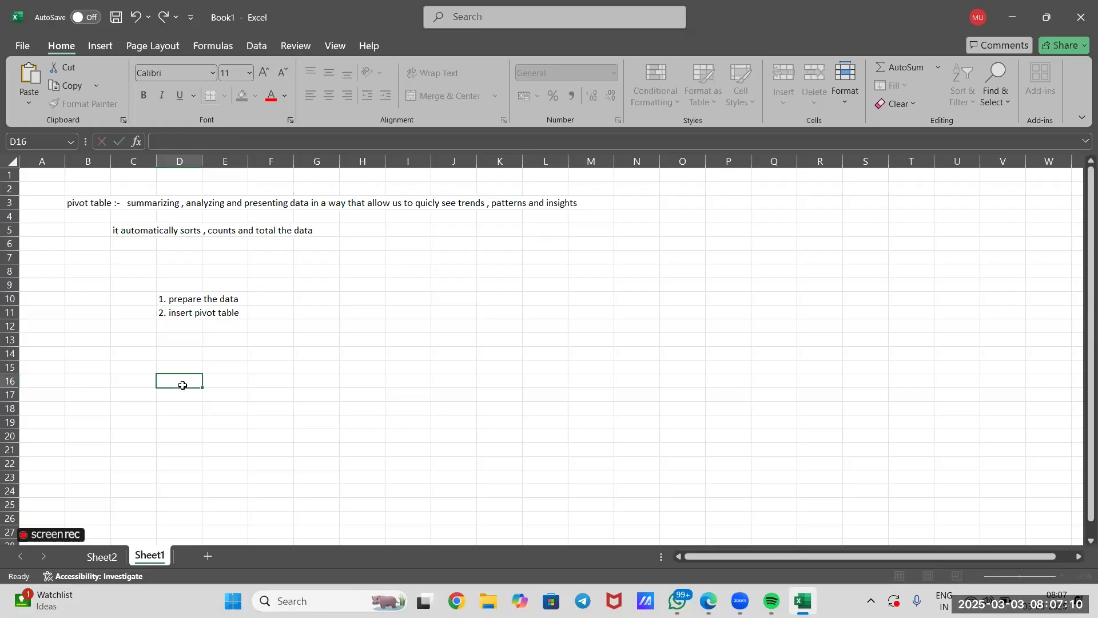
Insert a PivotTable on a new worksheet from the data range A1:D5 of Sheet2.
left_click(104, 557)
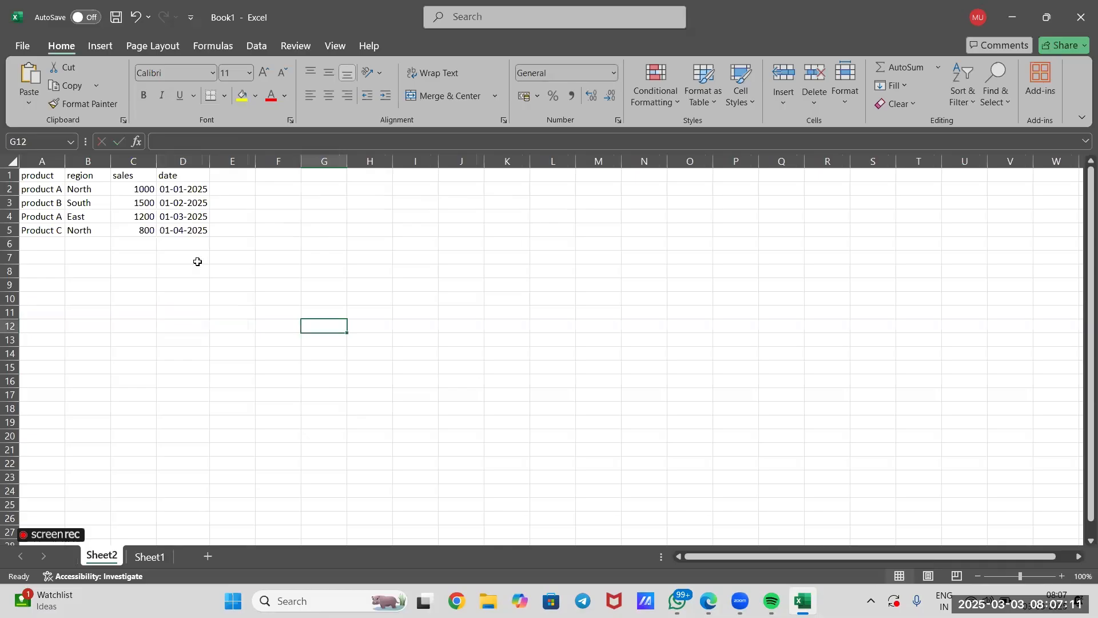
left_click(207, 232)
left_click(26, 176, "shift")
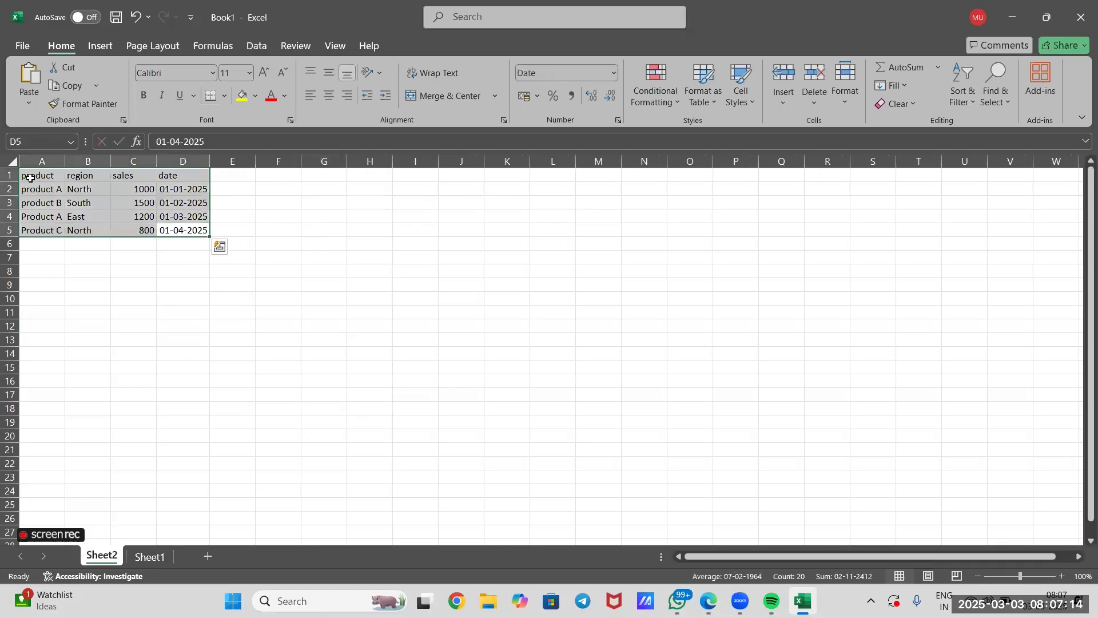
left_click(102, 49)
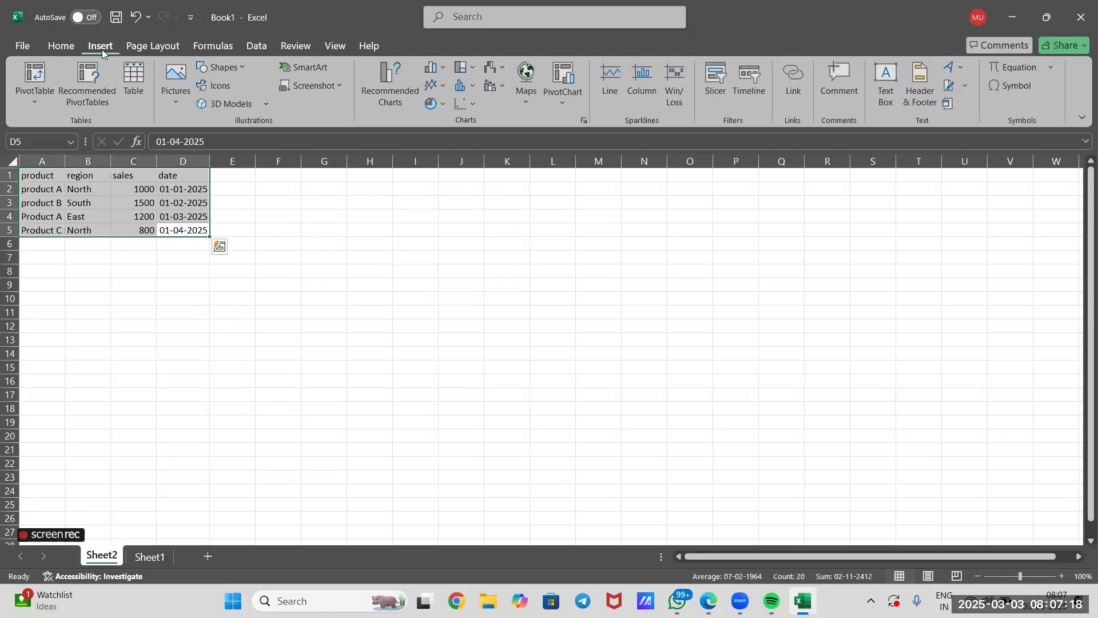
left_click(37, 75)
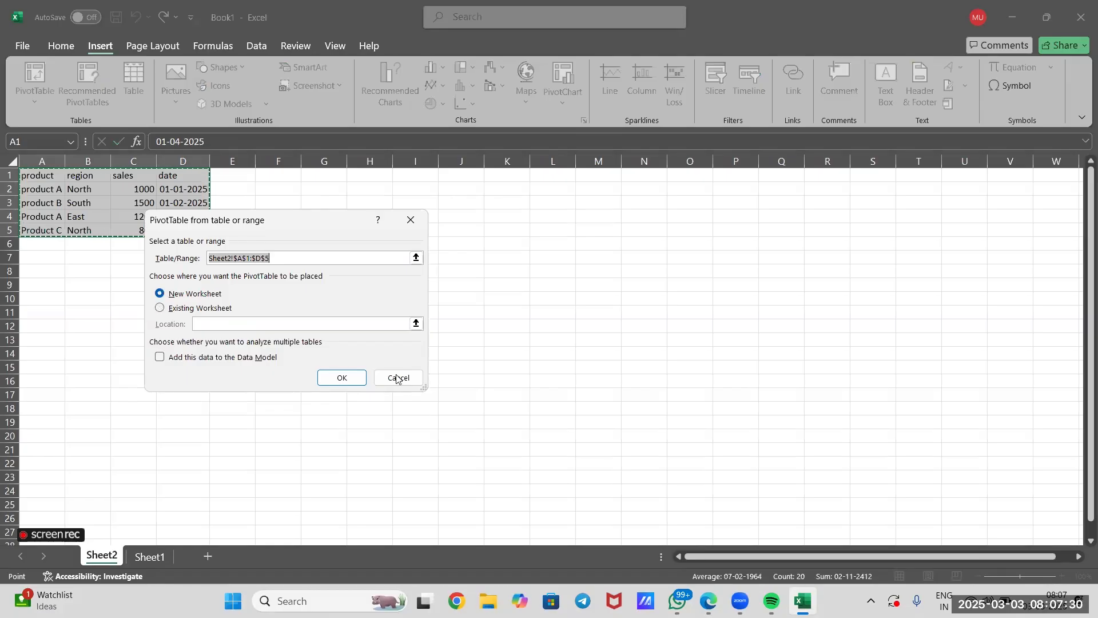
left_click(341, 378)
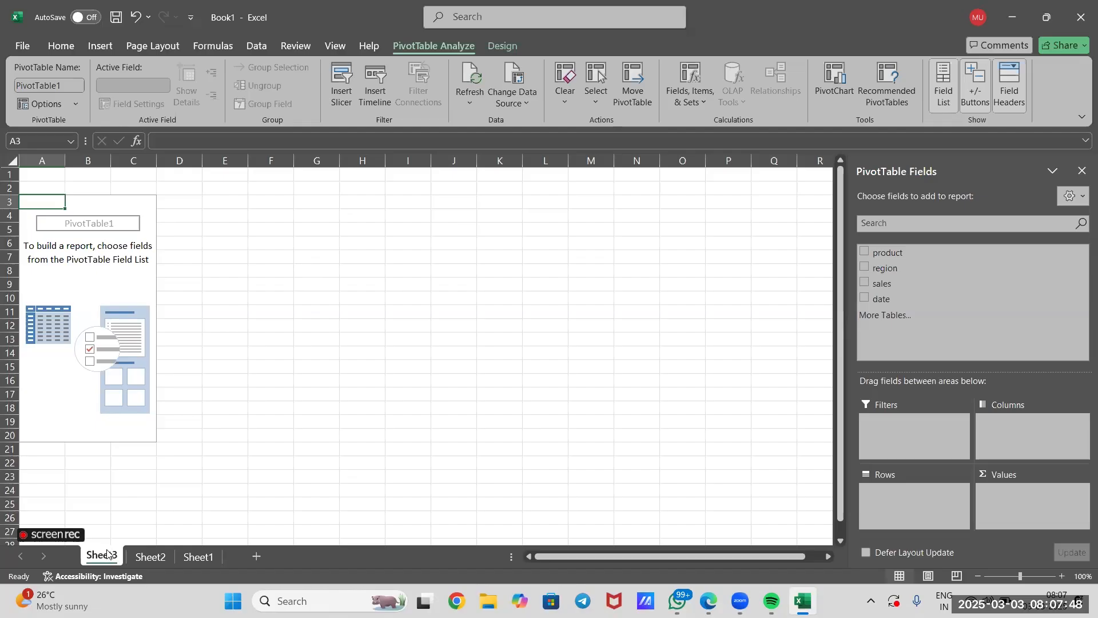
left_click(319, 382)
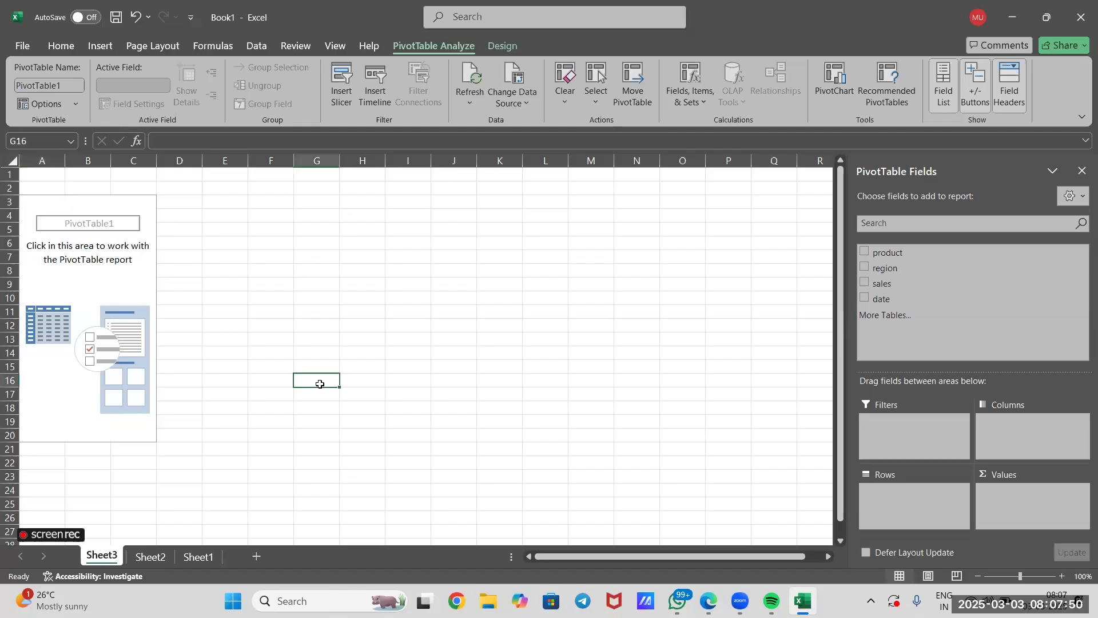
left_click(134, 283)
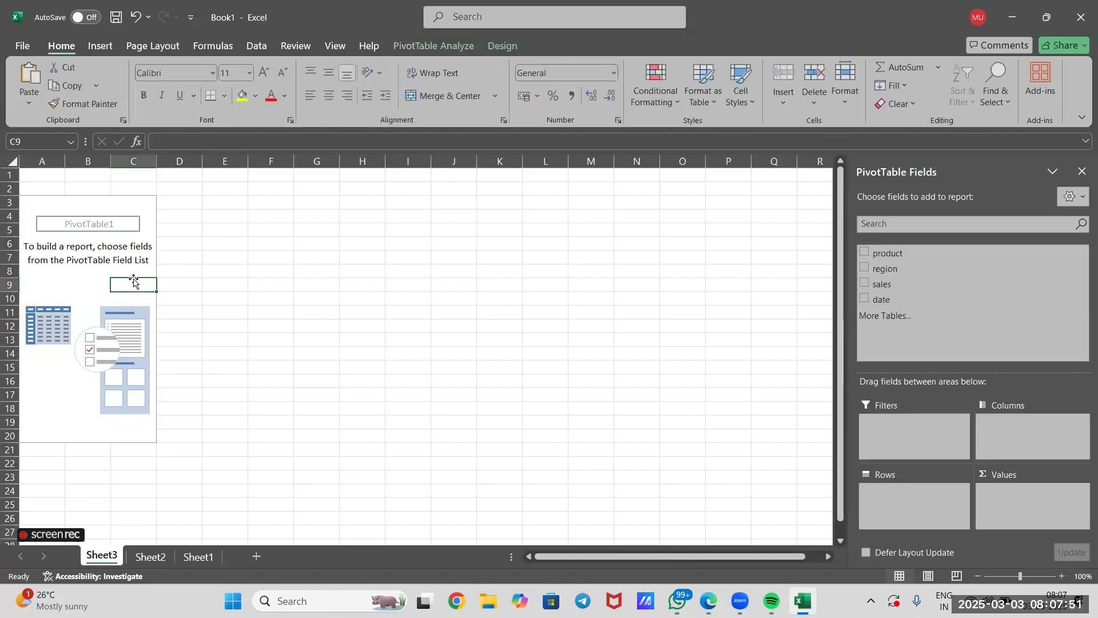
left_click(61, 282)
left_click(102, 202)
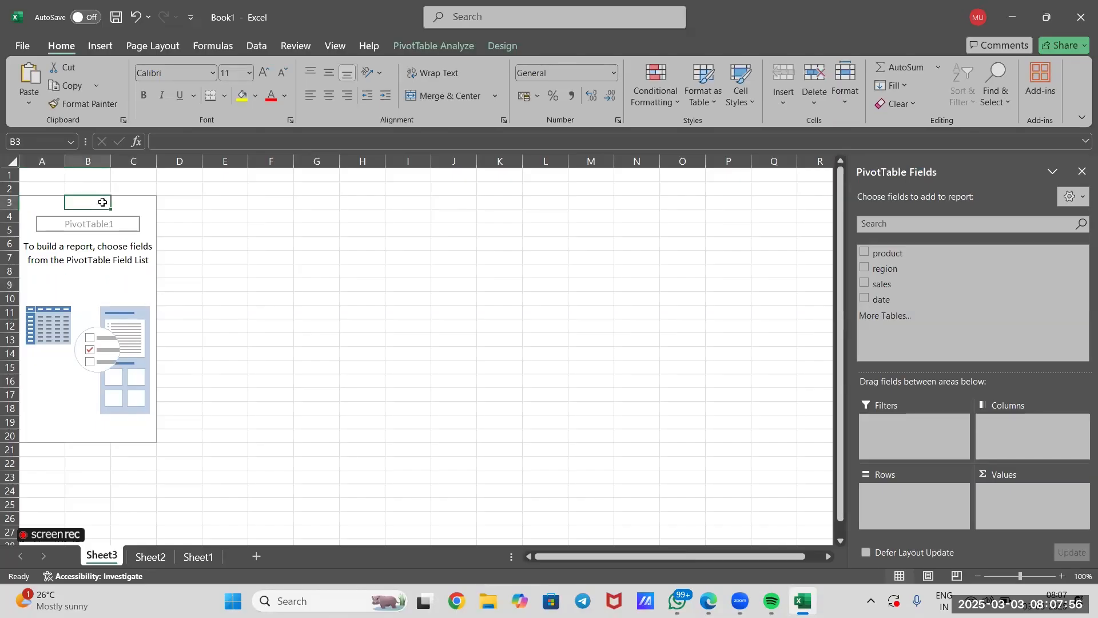
Rename the worksheet Sheet3, which holds the empty pivot table, as Report.
right_click(92, 559)
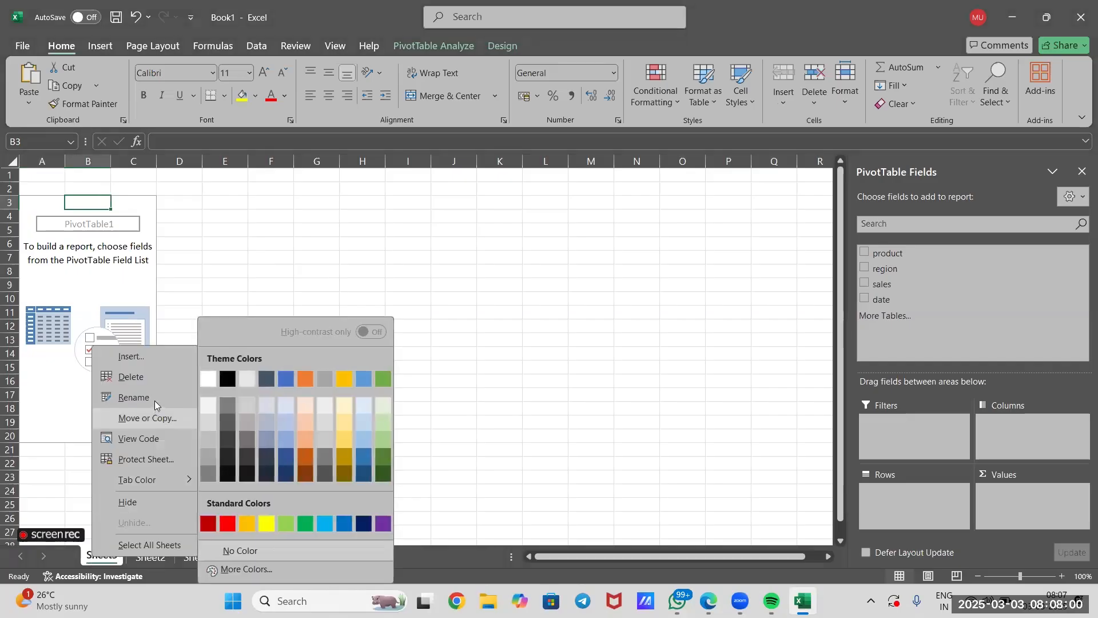
left_click(154, 401)
type("R")
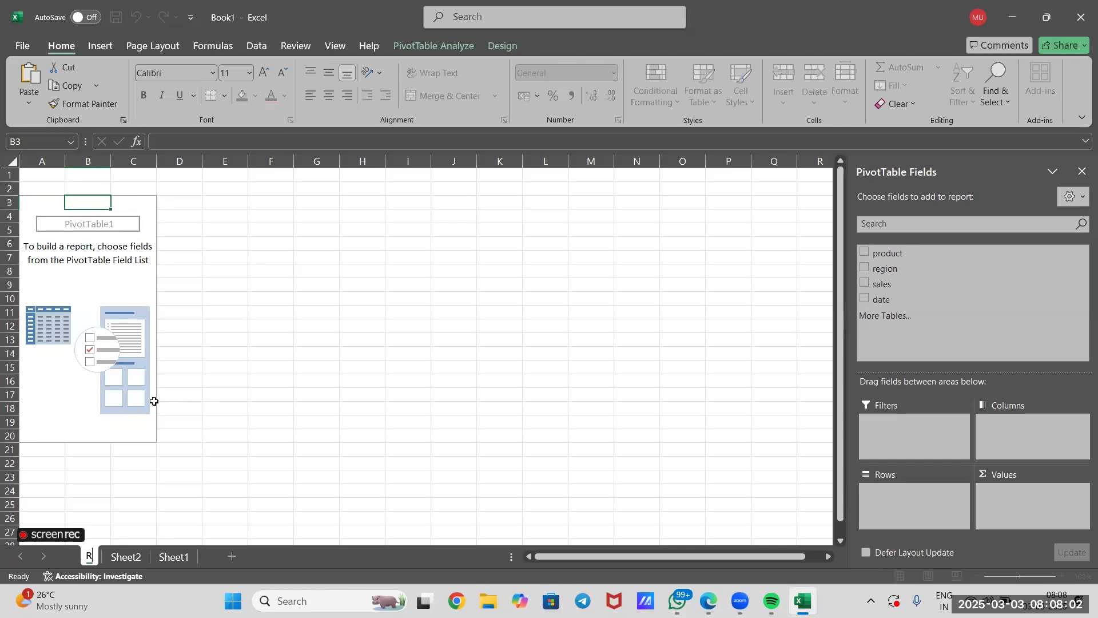
type("eport")
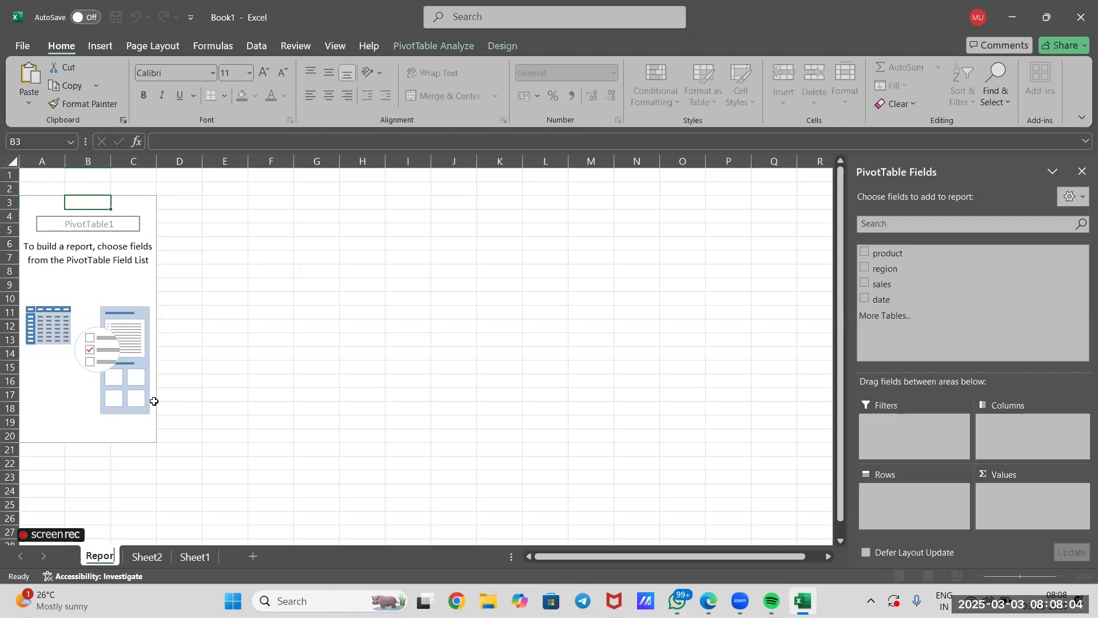
left_click(228, 487)
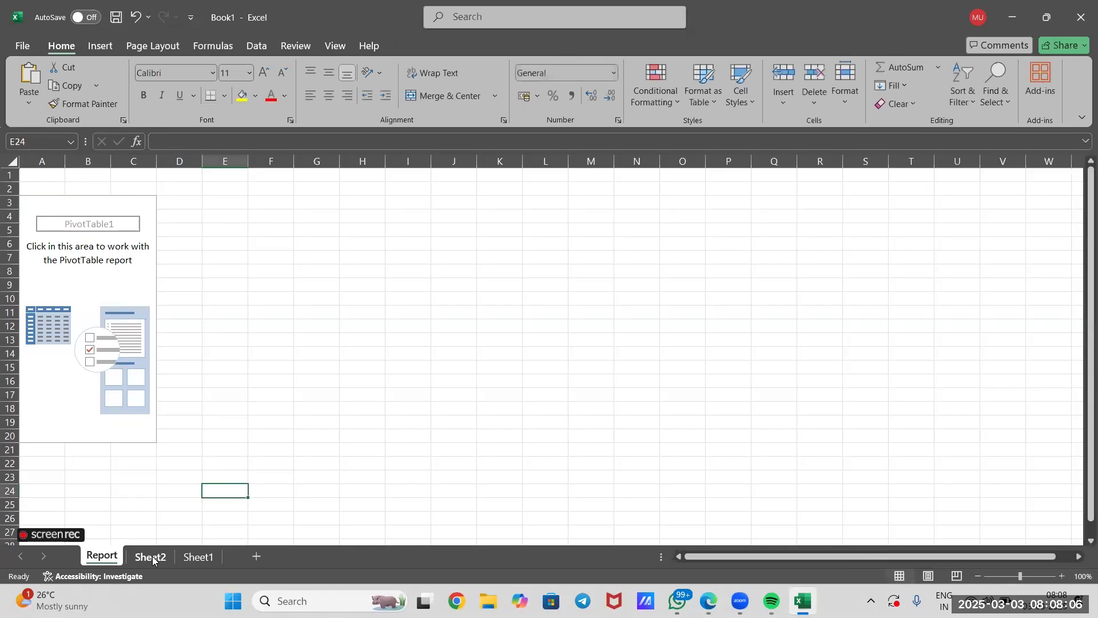
Rename the source data worksheet Sheet2 as Sales Data.
left_click(157, 559)
right_click(161, 558)
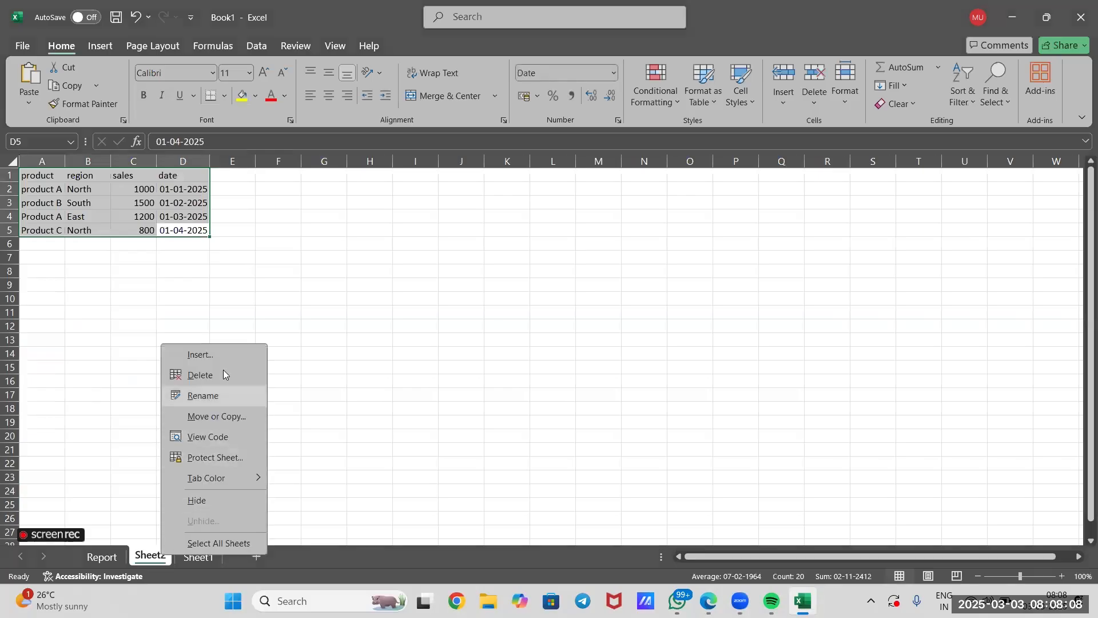
left_click(216, 395)
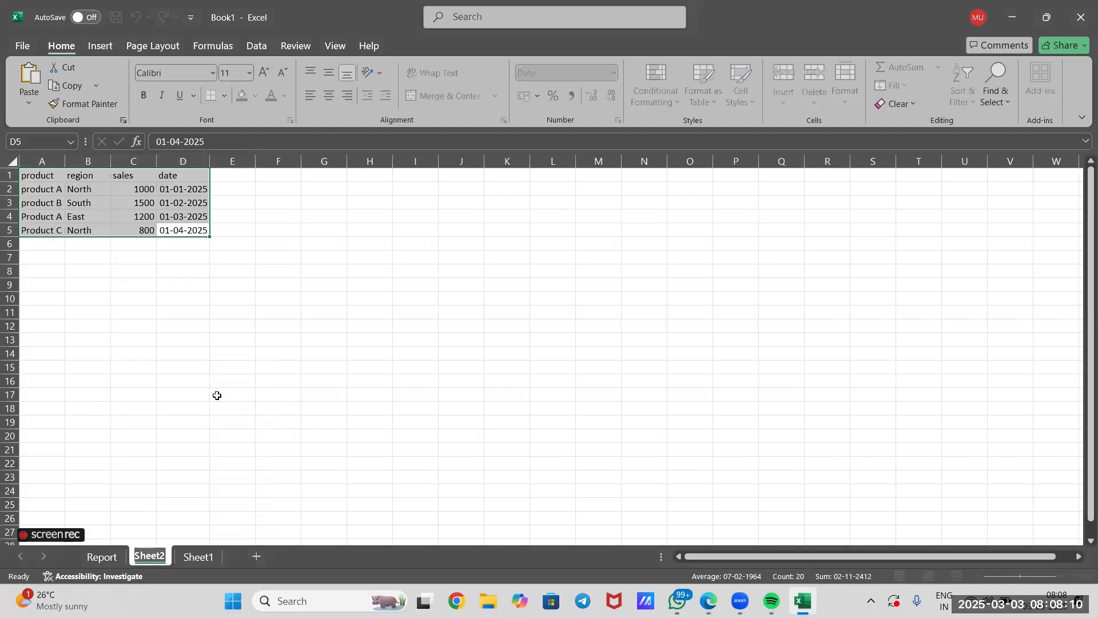
type("Sales")
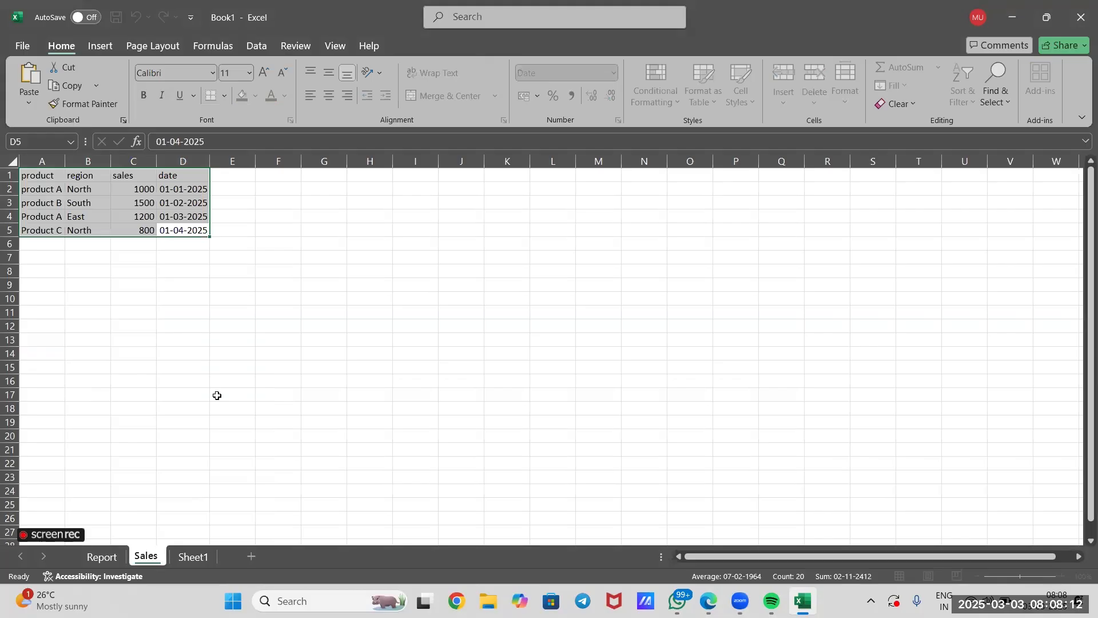
type(" Data")
left_click(218, 556)
left_click(169, 557)
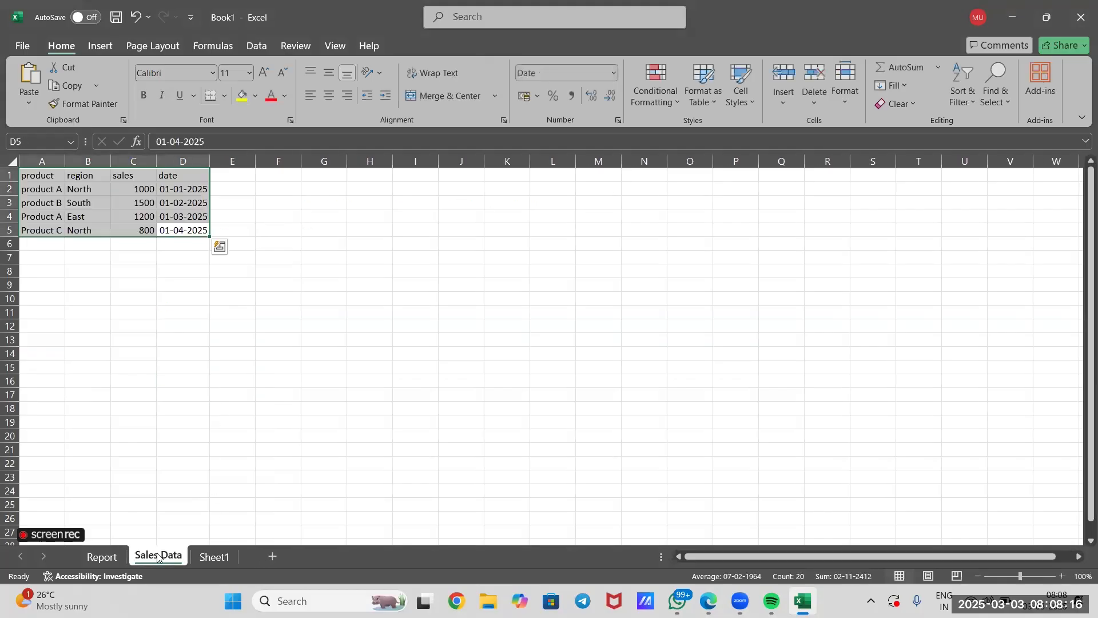
Enter the third instruction "3. build pivot table structure" in cell D12 of Sheet1.
left_click(113, 558)
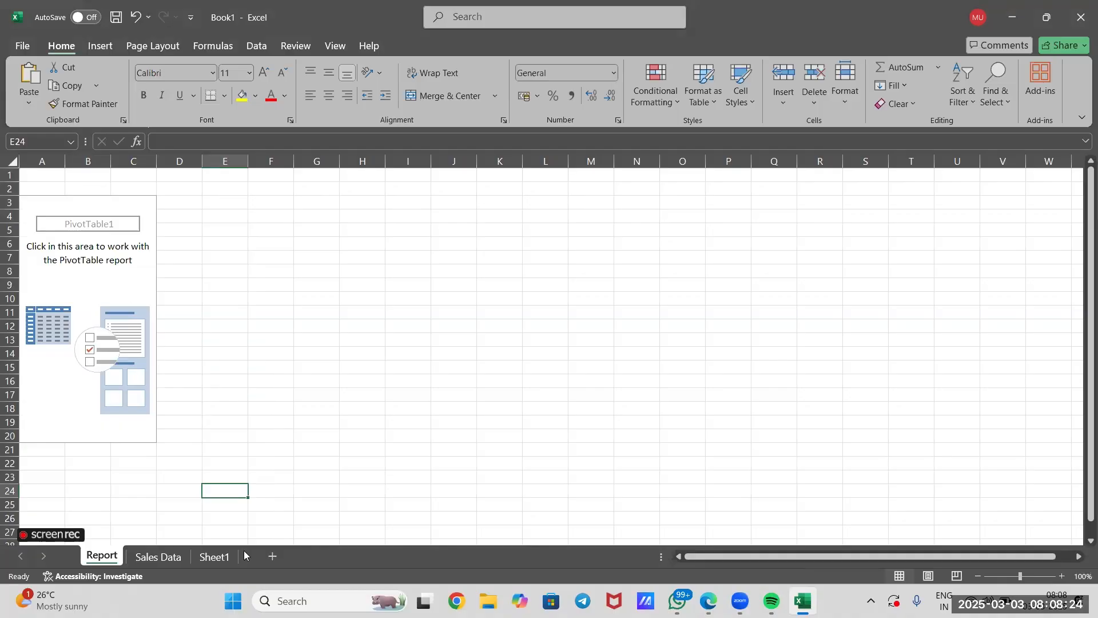
left_click(209, 554)
left_click(182, 327)
double_click(182, 327)
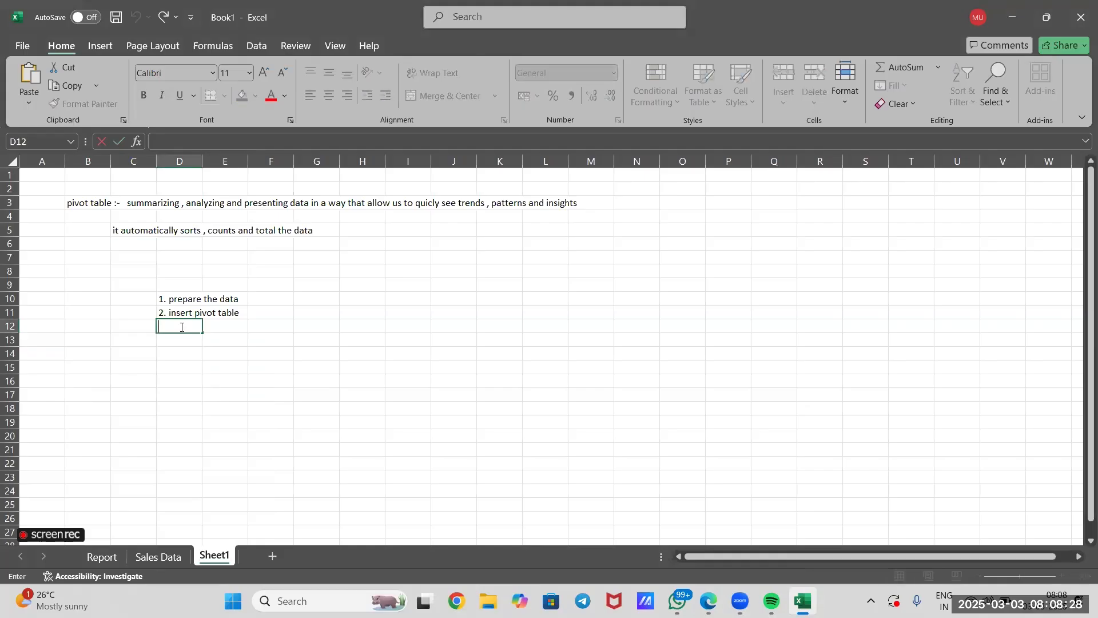
type("3. build piv")
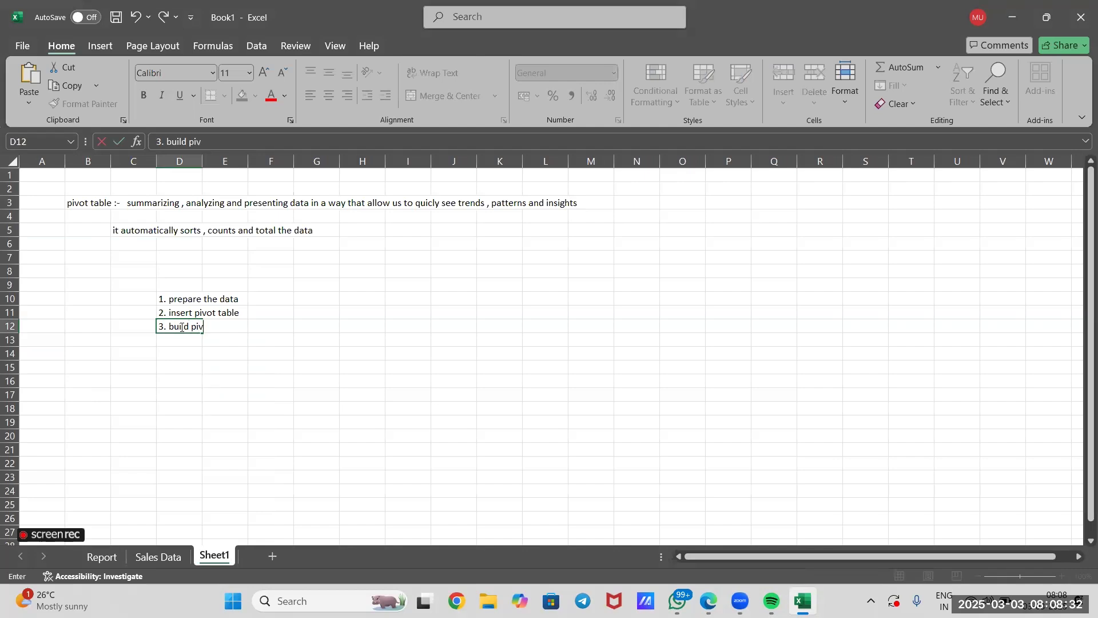
type("ot table structure")
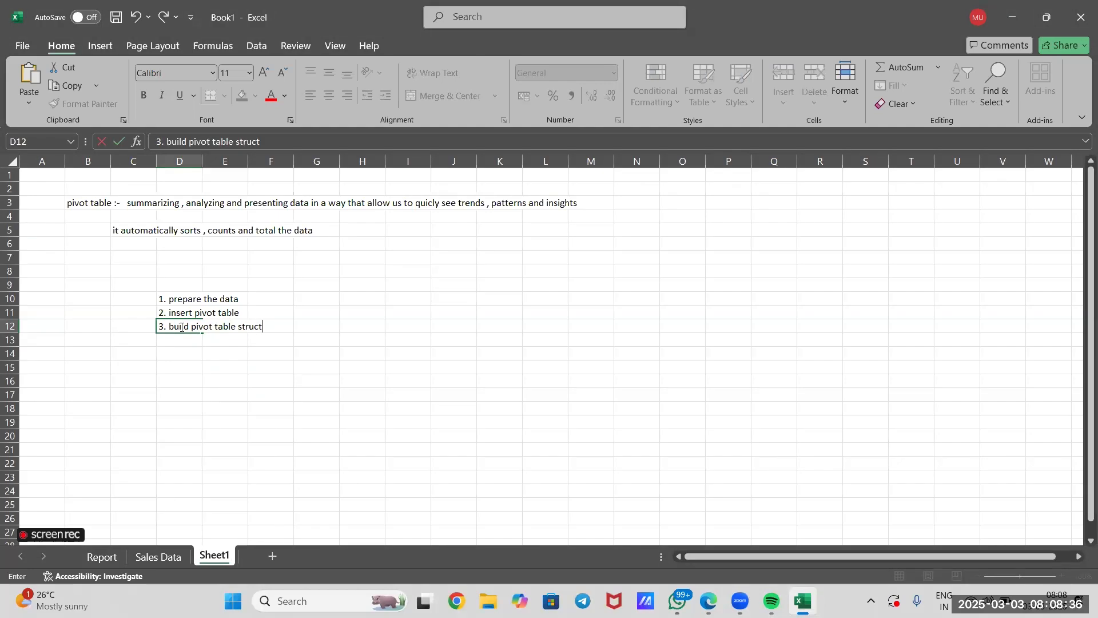
left_click(159, 373)
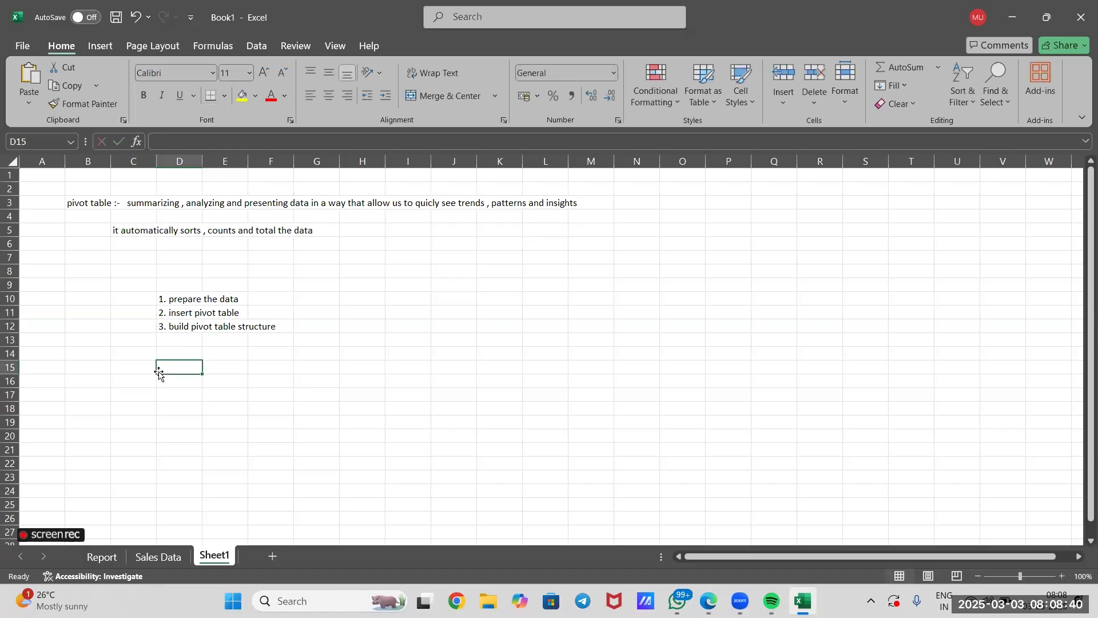
Add the product field to the Rows area of the pivot table on the Report sheet.
left_click(165, 556)
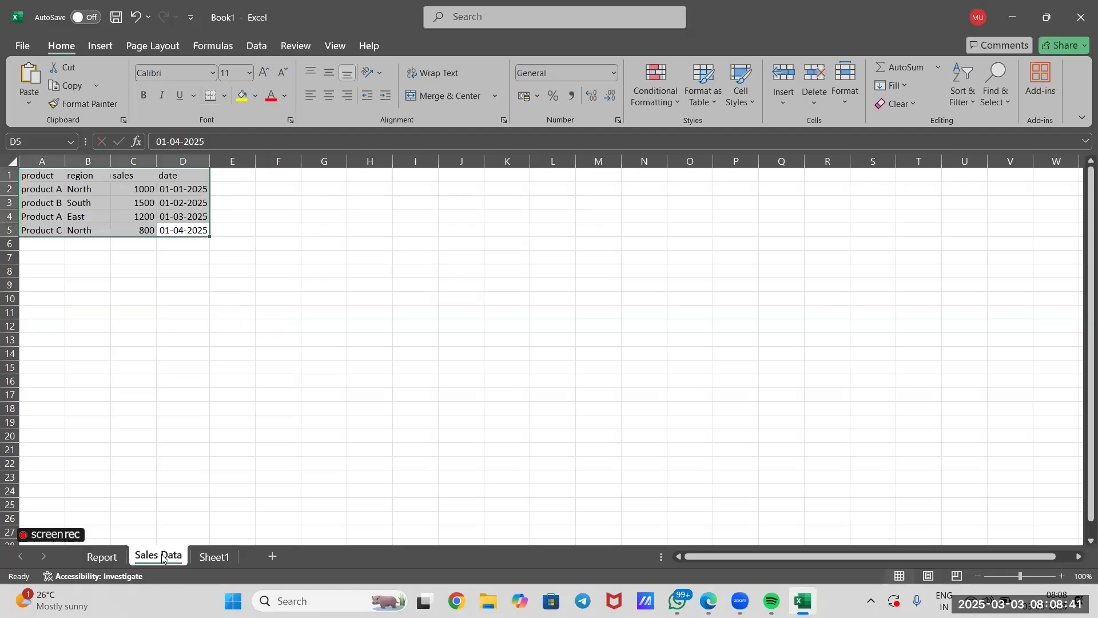
left_click(102, 556)
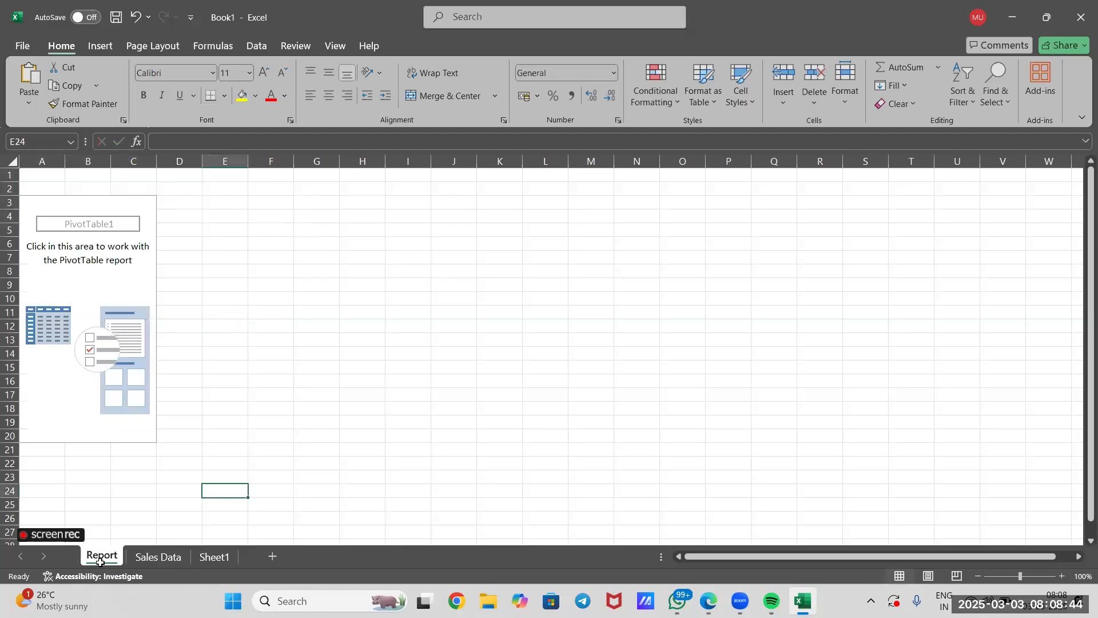
left_click(139, 291)
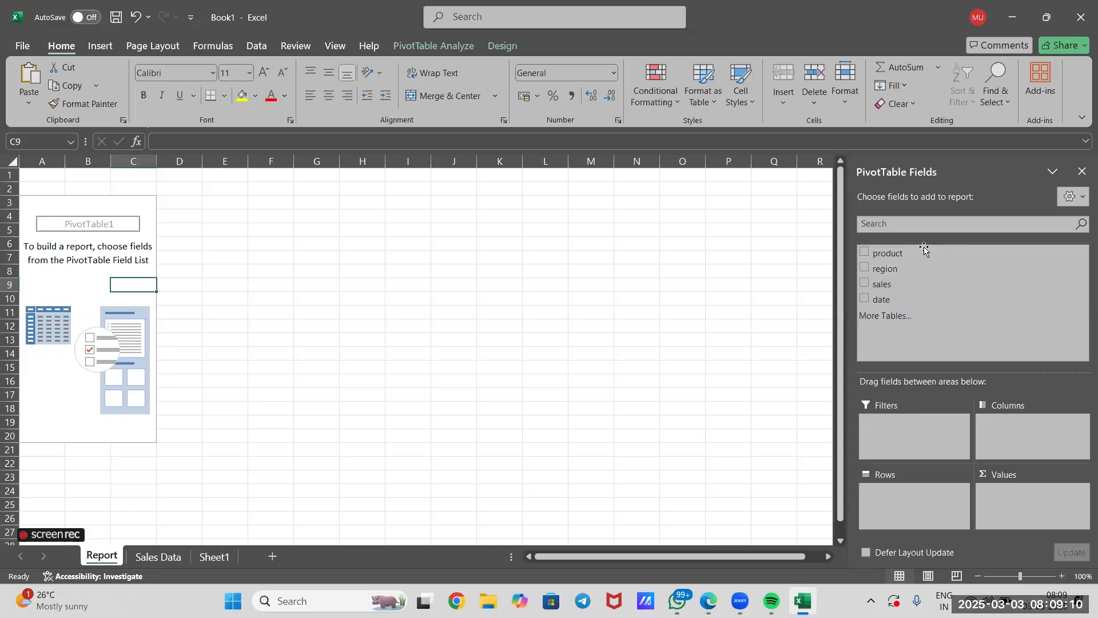
left_click_drag(919, 254, 912, 505)
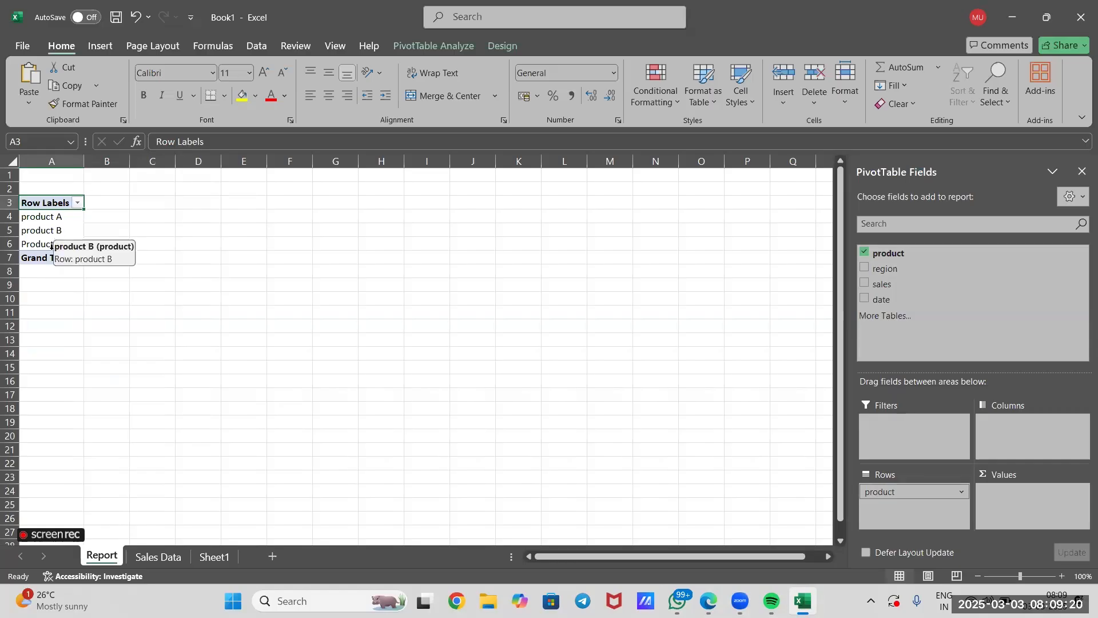
Compare the product entries on the Sales Data sheet with the product row labels on the Report sheet.
left_click(214, 556)
left_click(169, 558)
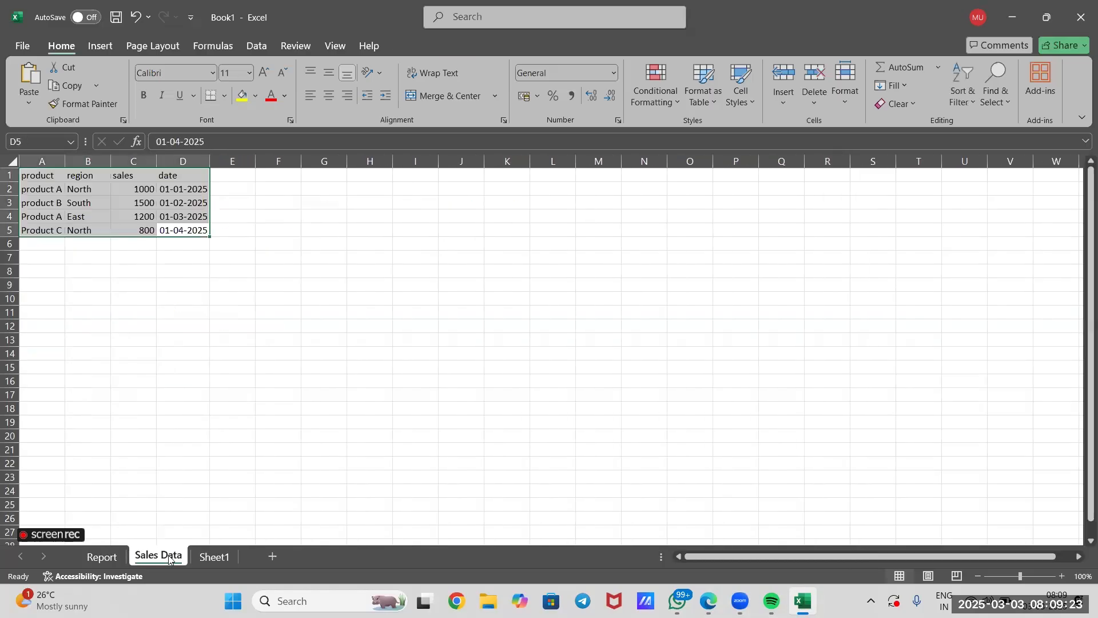
left_click(152, 351)
left_click(58, 188)
left_click(59, 217)
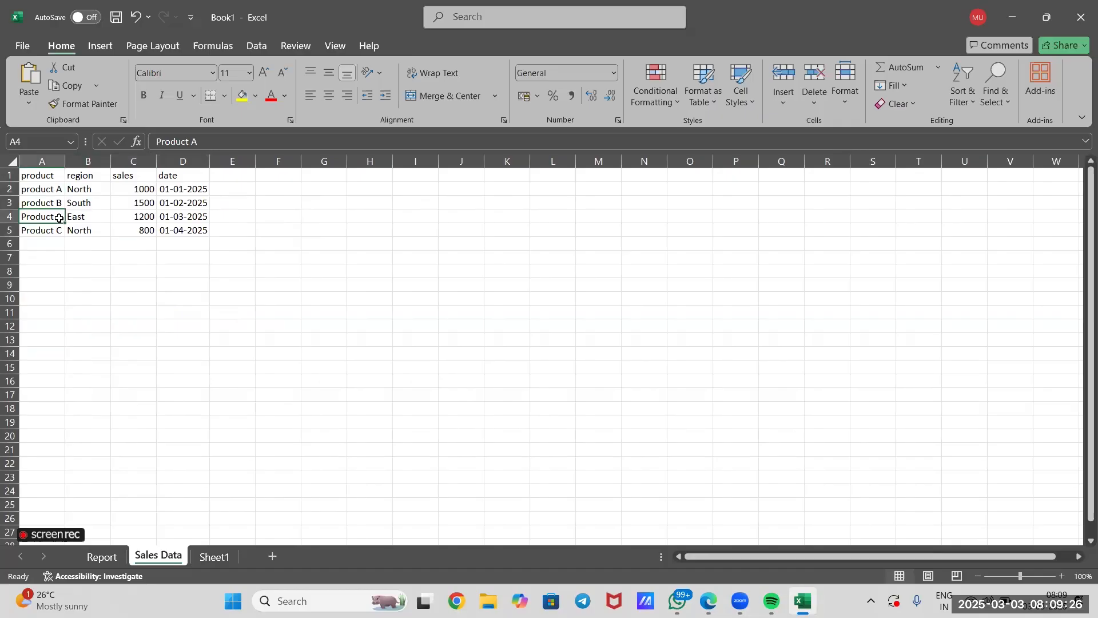
left_click(99, 555)
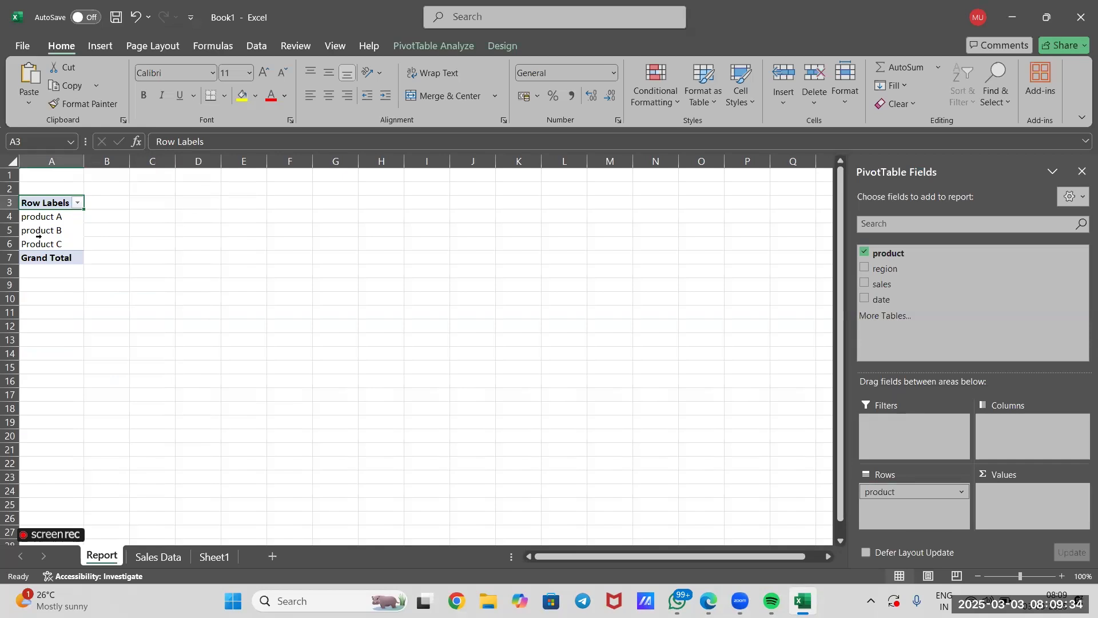
left_click(158, 556)
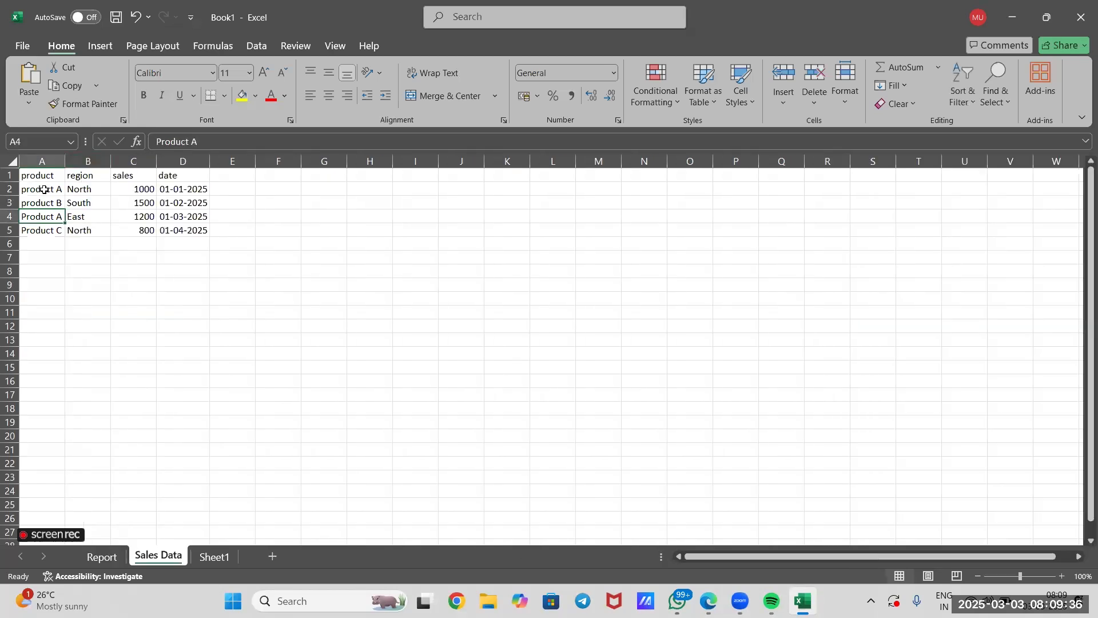
left_click(97, 557)
left_click(67, 220)
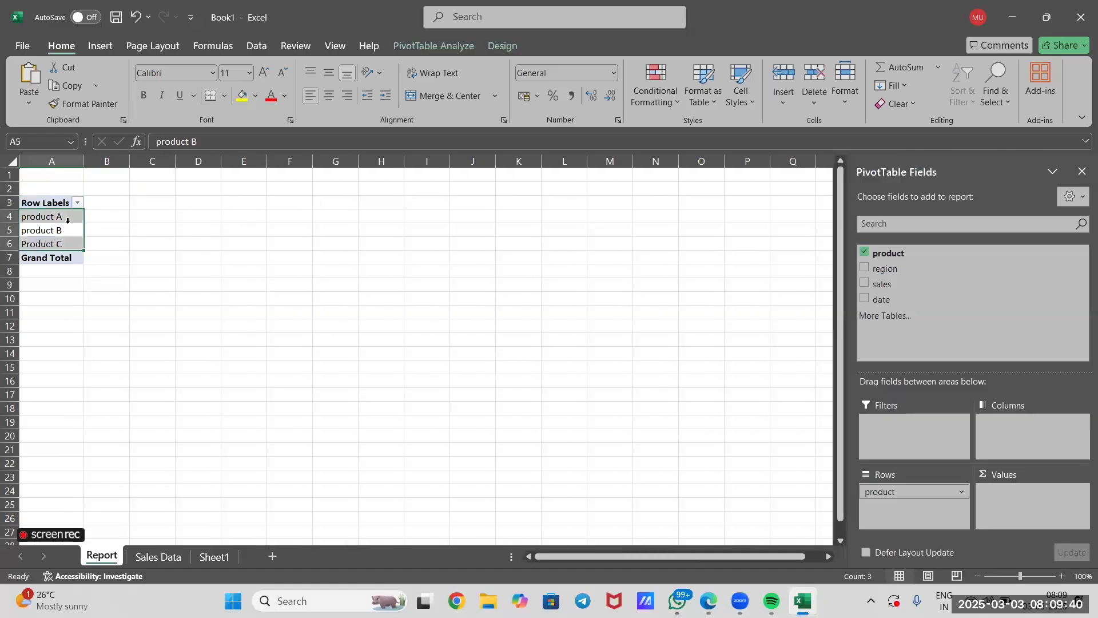
Replace the product field with the region field in the pivot table's Rows area.
left_click(960, 492)
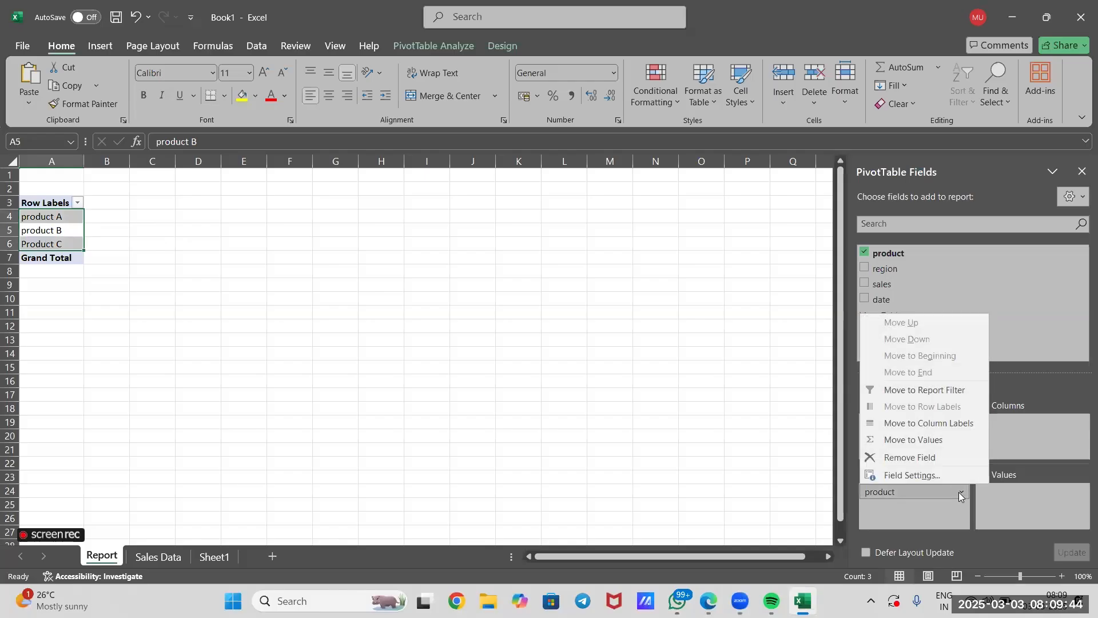
left_click(948, 458)
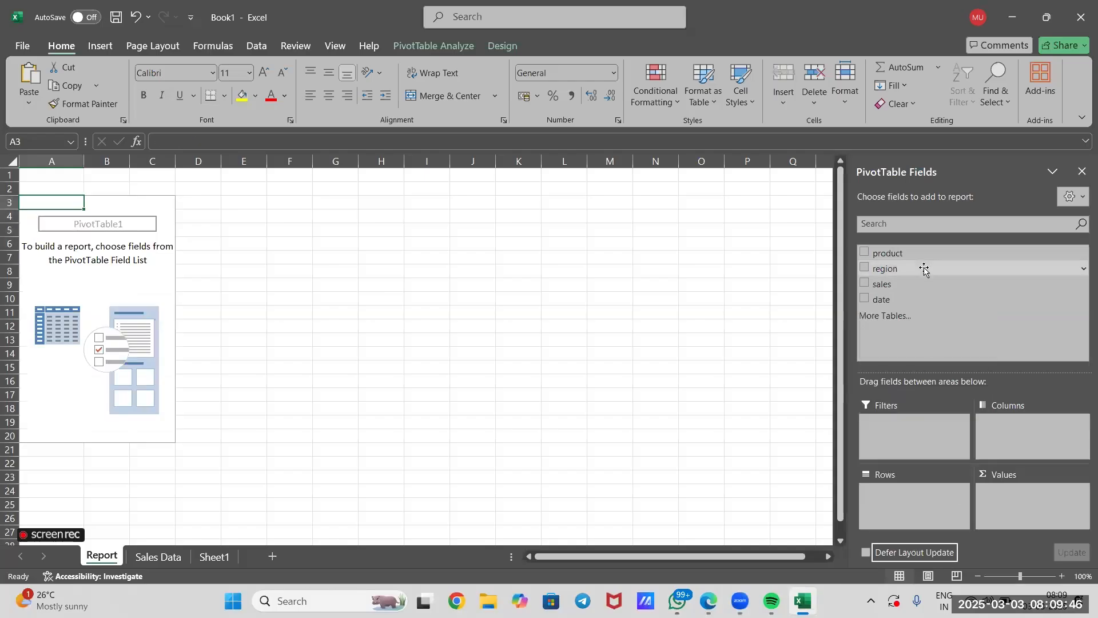
left_click_drag(925, 270, 913, 499)
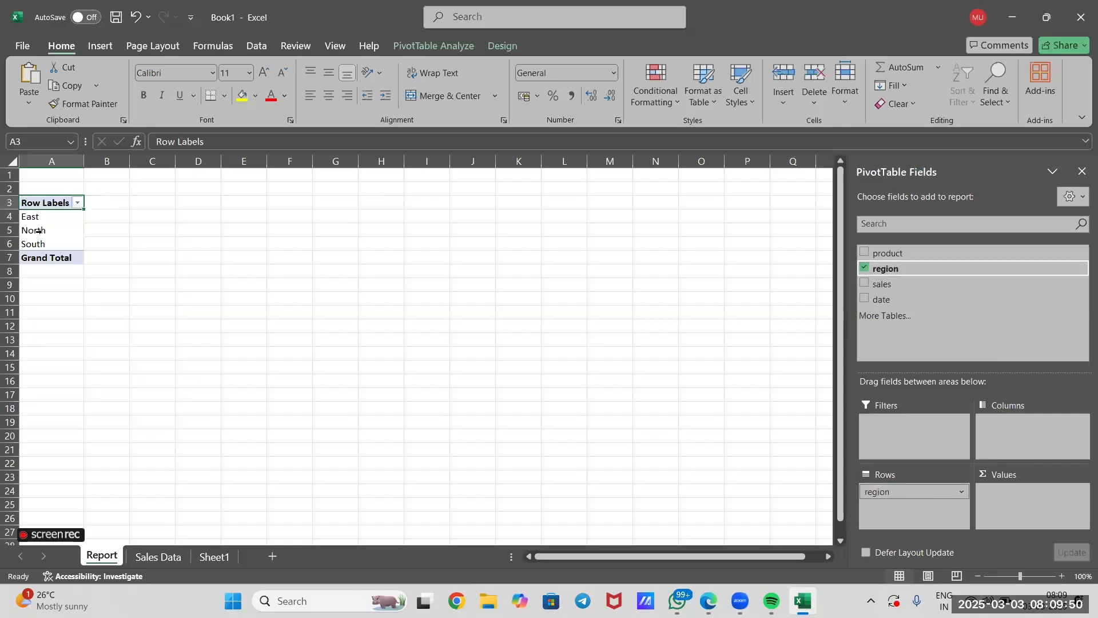
Compare the region entries on the Sales Data sheet with the region row labels on the Report sheet.
left_click(174, 557)
left_click(81, 189)
left_click(83, 202)
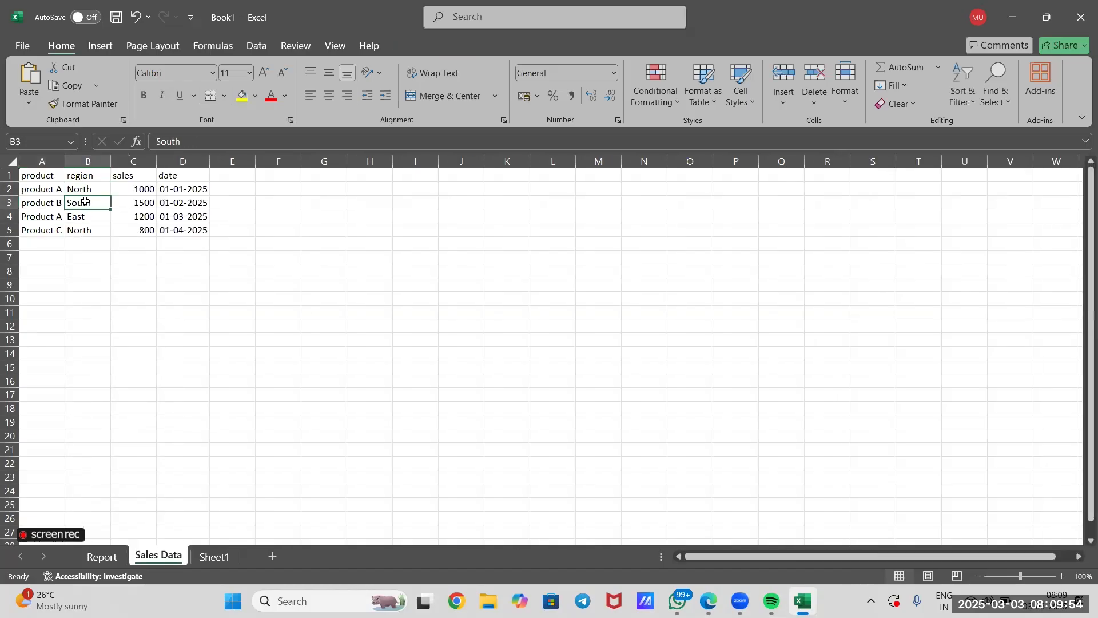
left_click(85, 218)
left_click(91, 241)
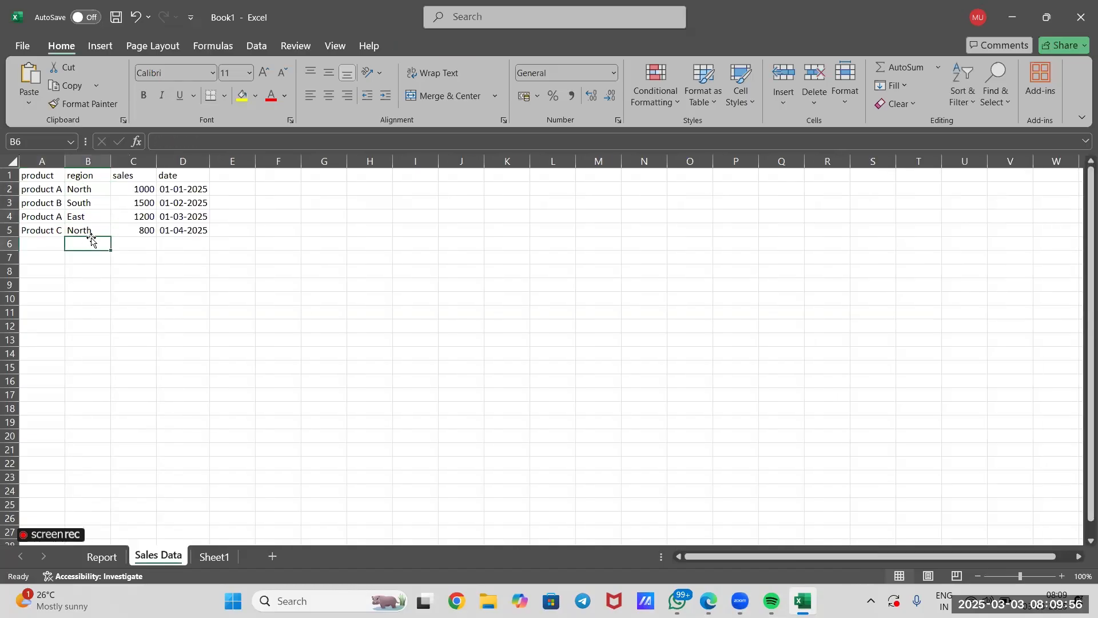
left_click(91, 230)
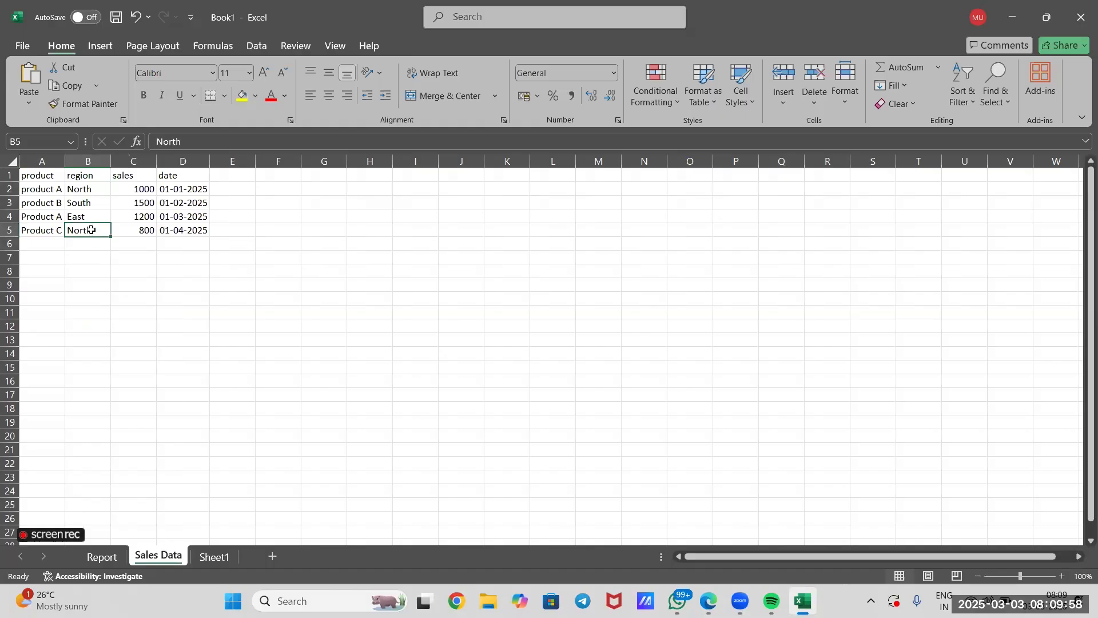
left_click(102, 557)
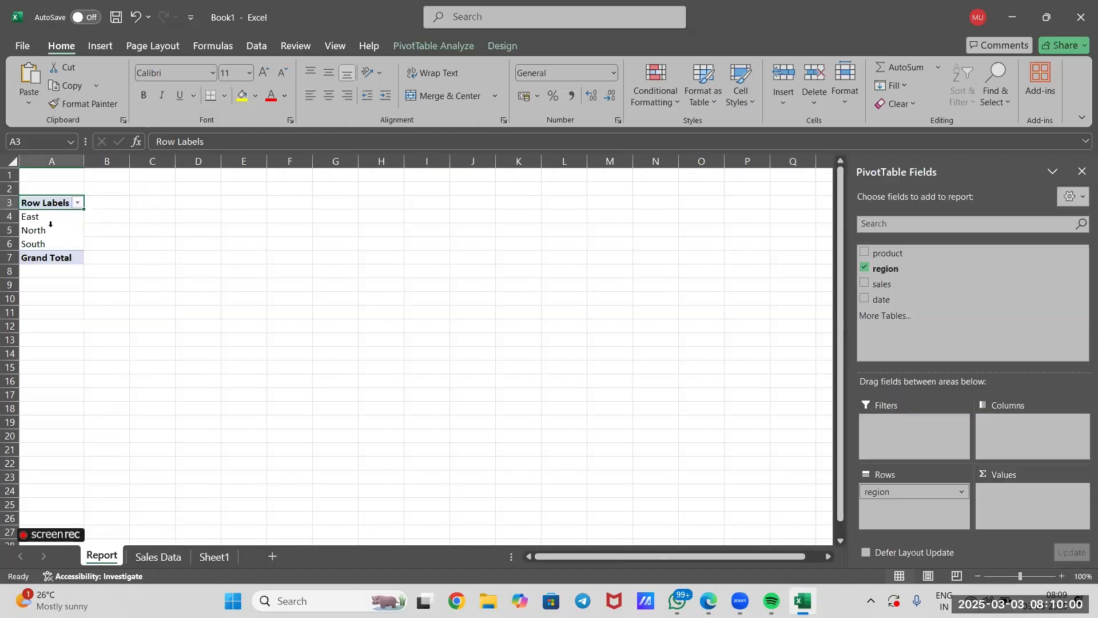
left_click(48, 236)
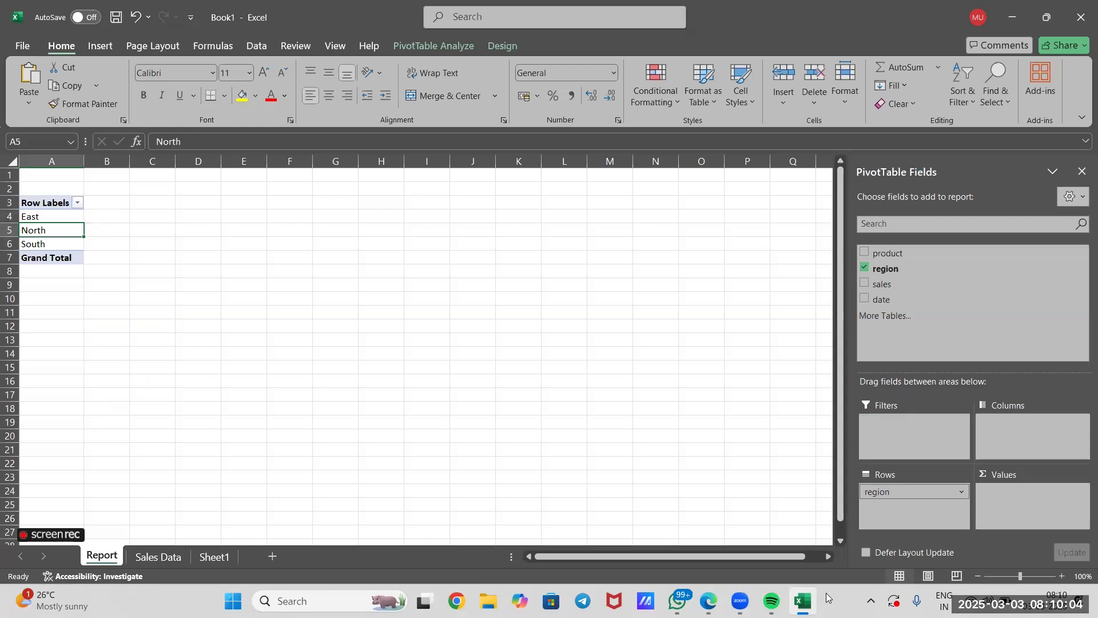
Remove the region field from the pivot table's Rows area.
left_click(960, 492)
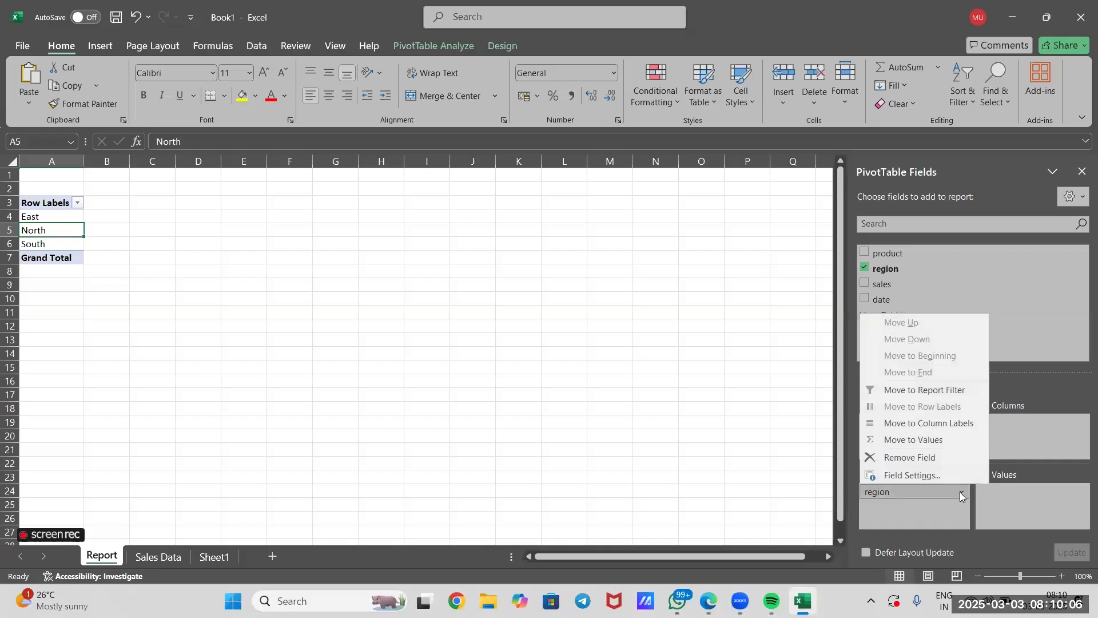
left_click(933, 456)
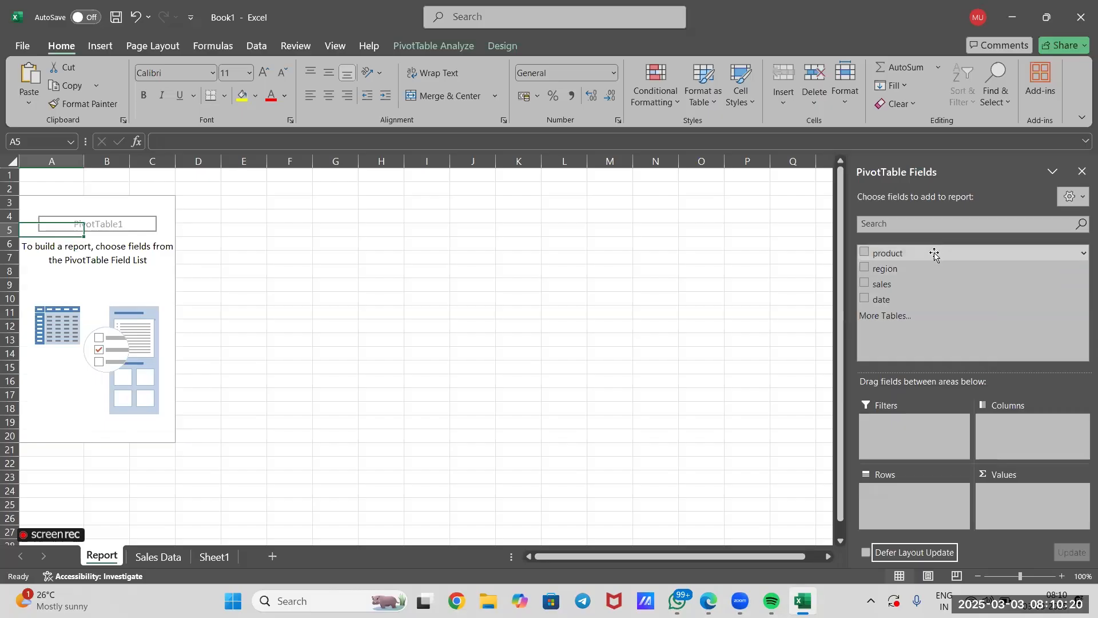
Add the product field to the pivot table's Rows area and the sales field to Values as a sum, and select the grand total.
left_click_drag(919, 258, 903, 502)
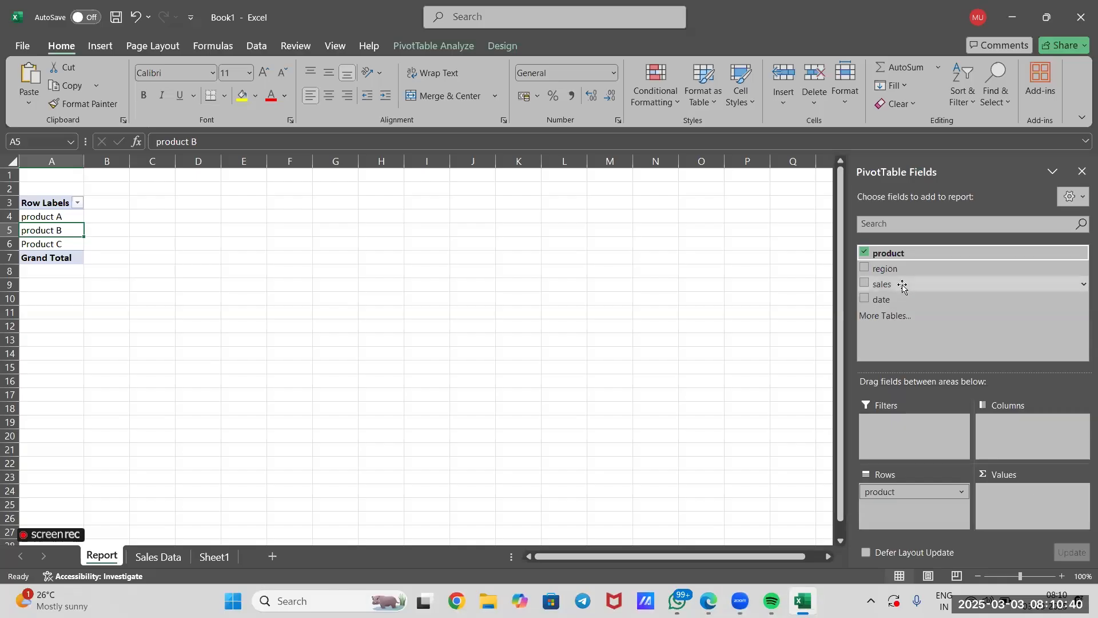
left_click_drag(895, 288, 1029, 505)
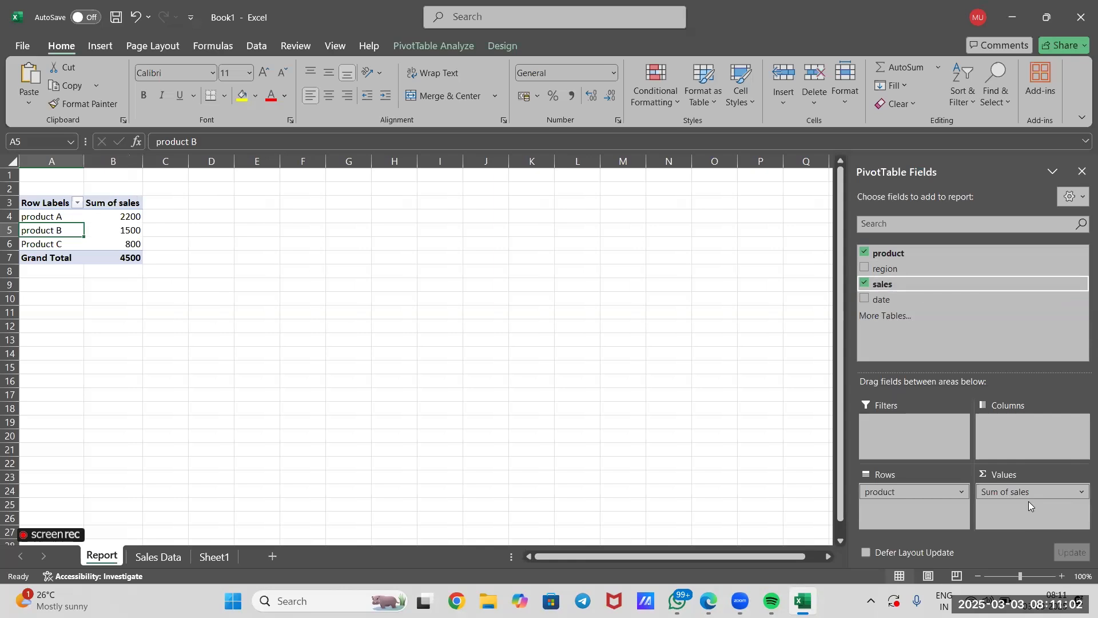
left_click(112, 258)
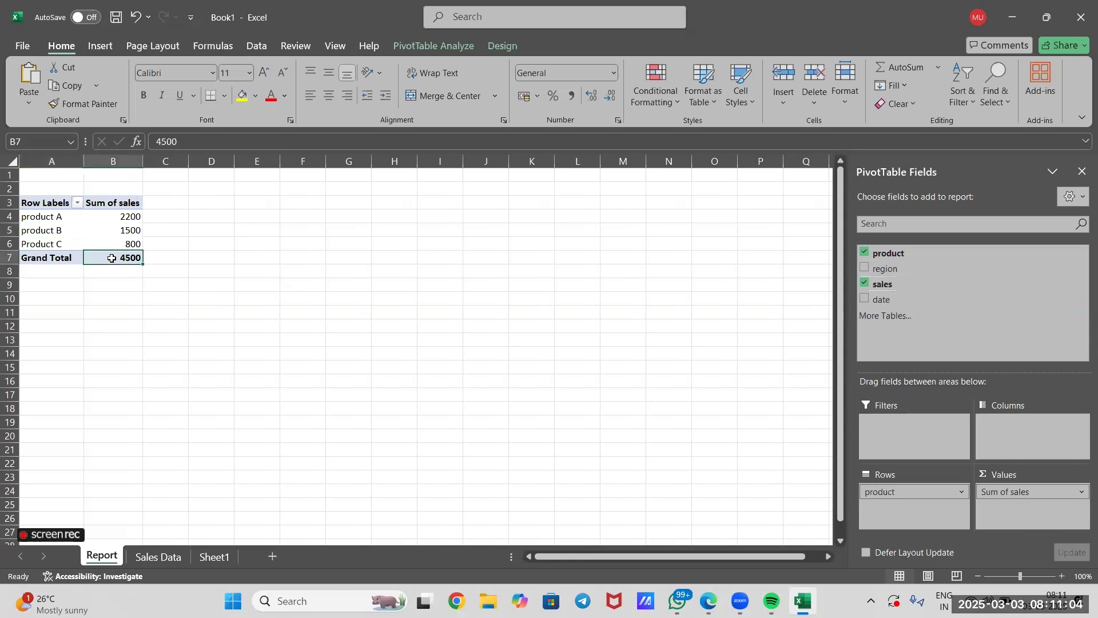
Examine the product A sum and the grand total in the pivot table on the Report sheet.
mouse_move(112, 258)
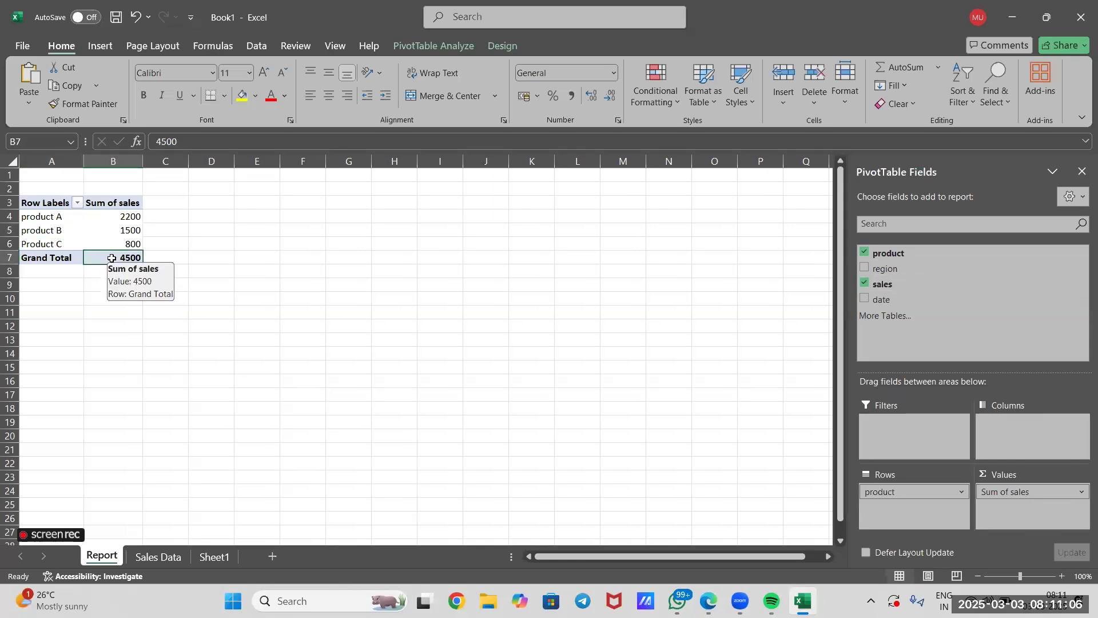
left_click(129, 215)
left_click(147, 259)
left_click(160, 307)
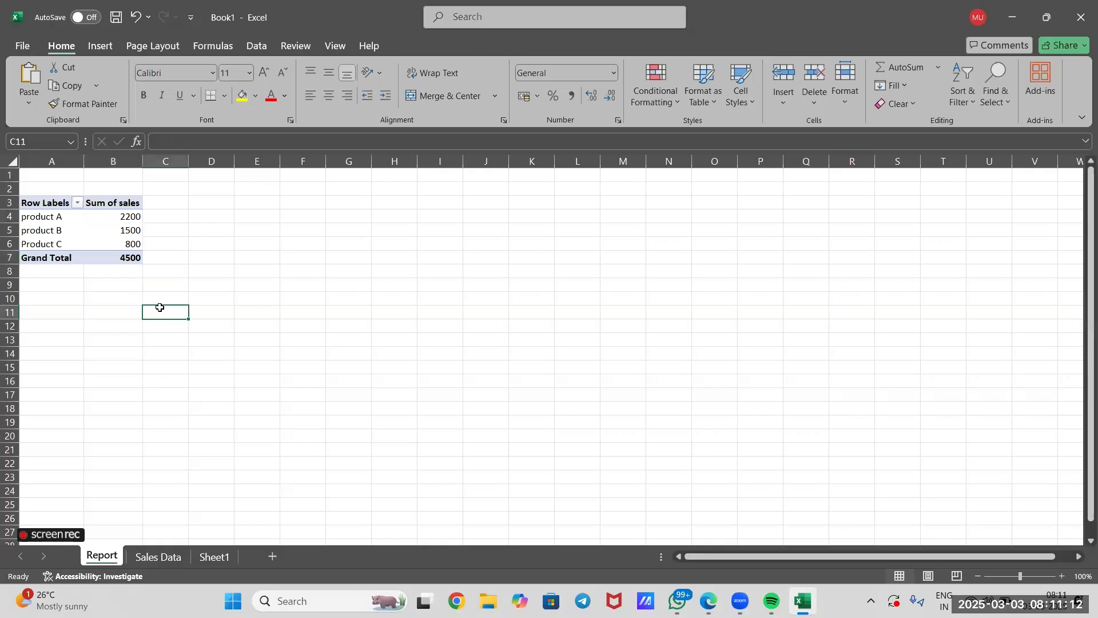
left_click(50, 215)
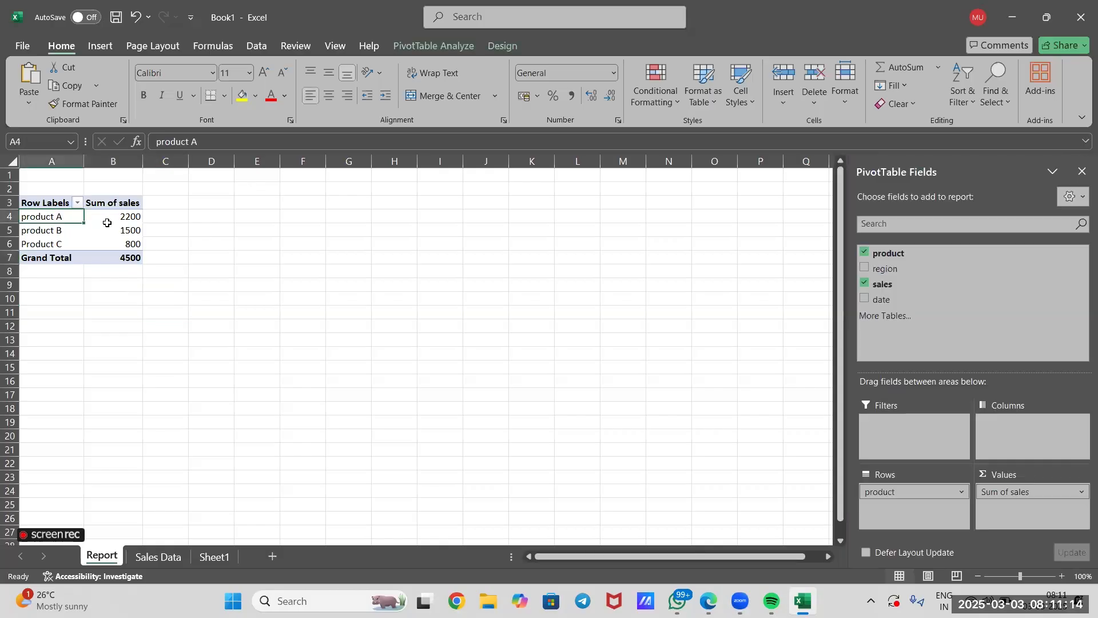
left_click(112, 219)
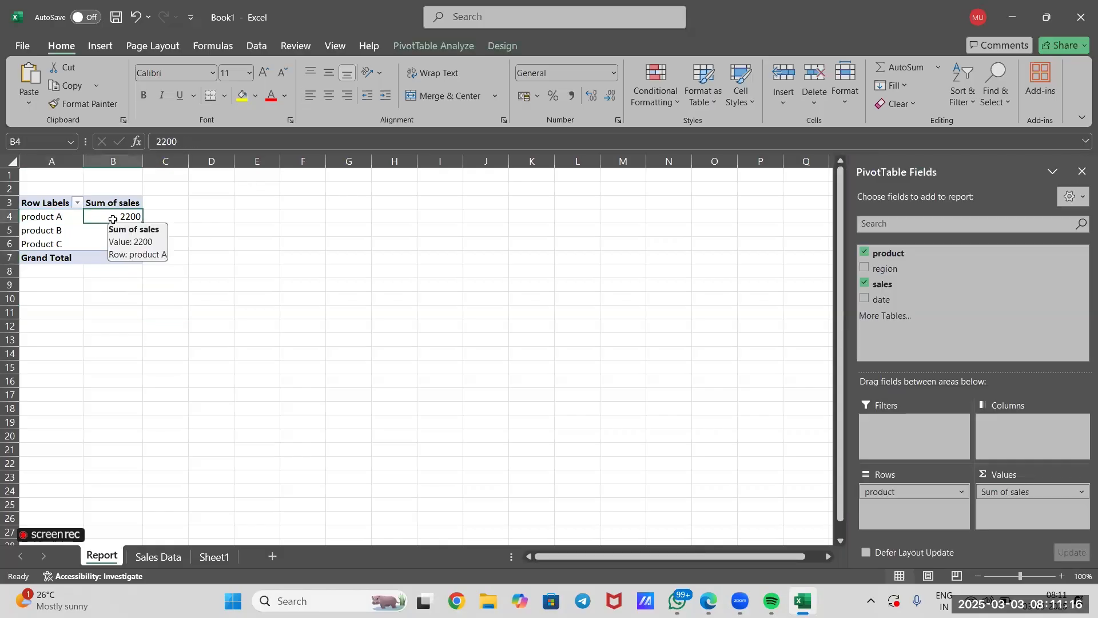
Compare the two product A sales entries on the Sales Data sheet with product A's sum on the Report sheet.
left_click(179, 559)
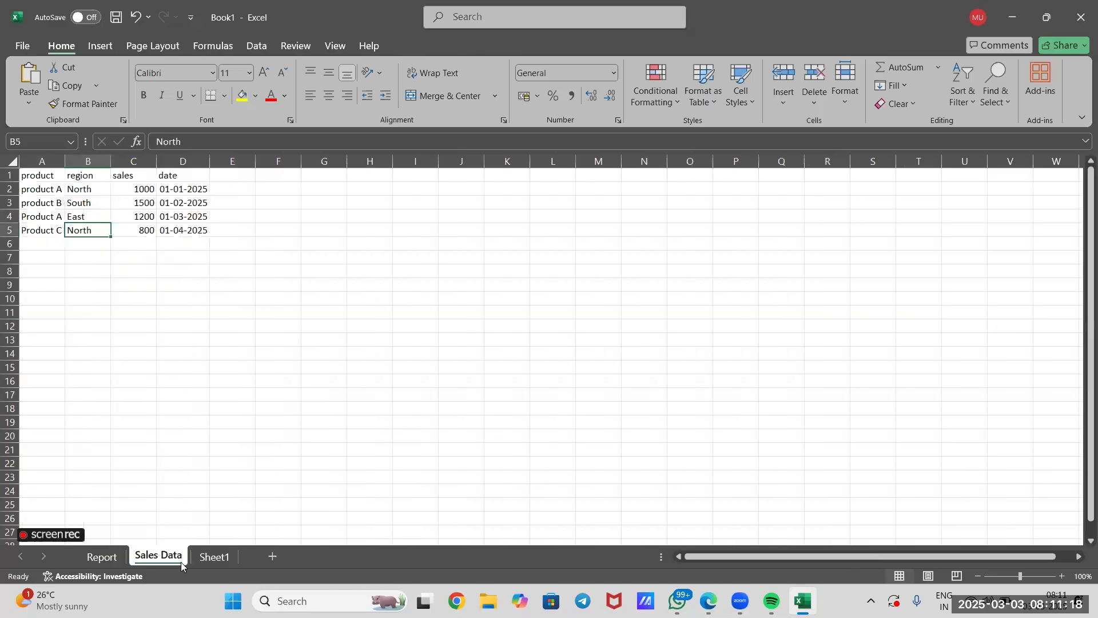
left_click(133, 258)
left_click(43, 187)
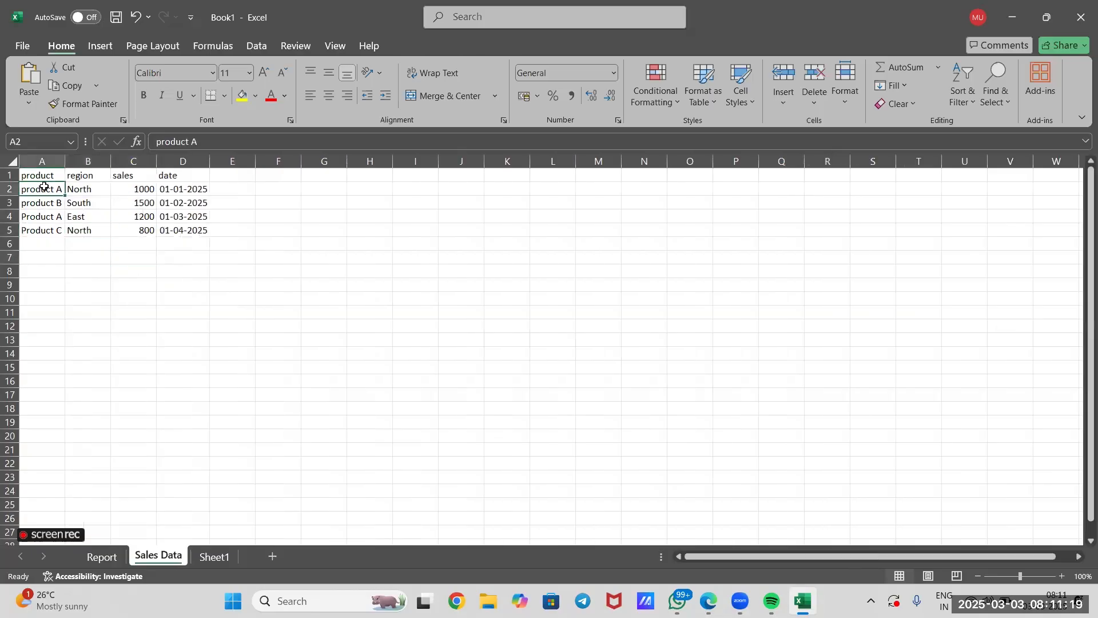
left_click(124, 188)
left_click(45, 216)
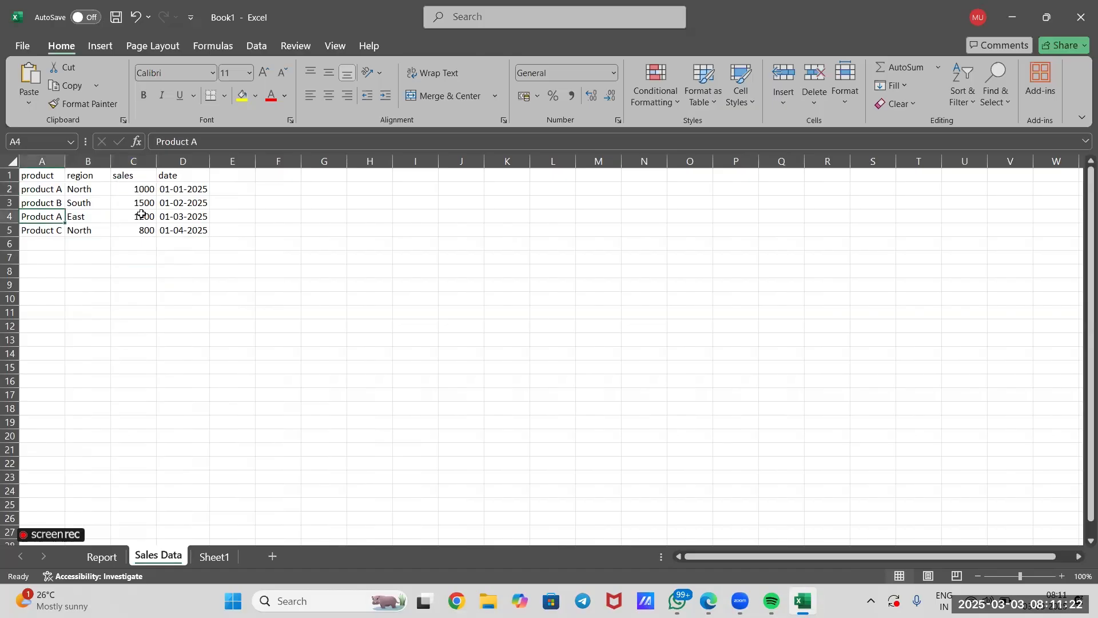
left_click(151, 216)
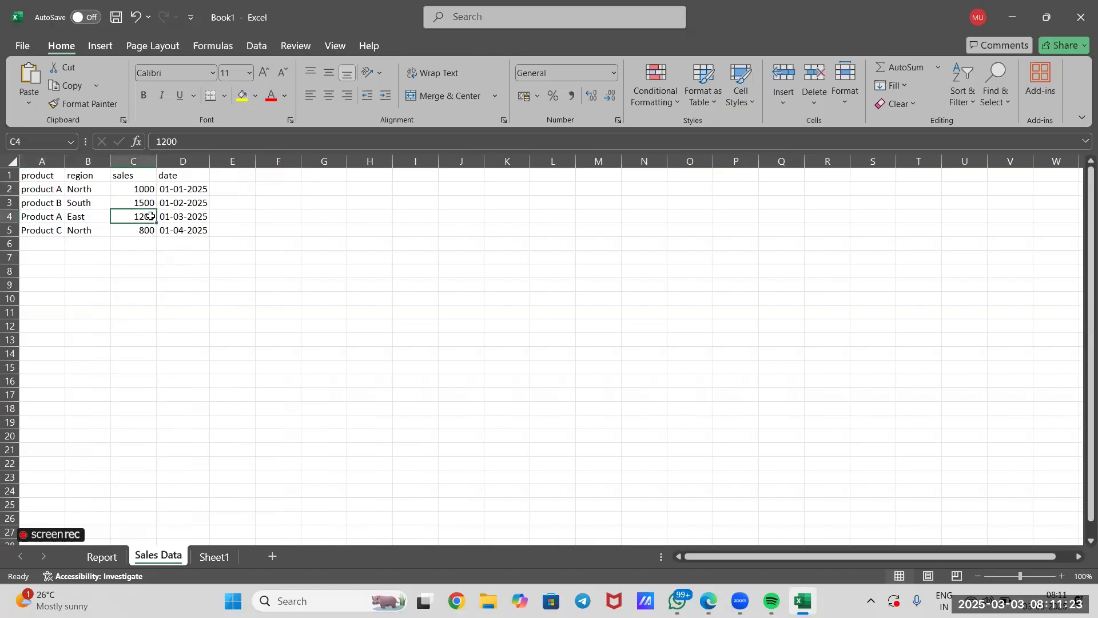
left_click(98, 563)
left_click(200, 315)
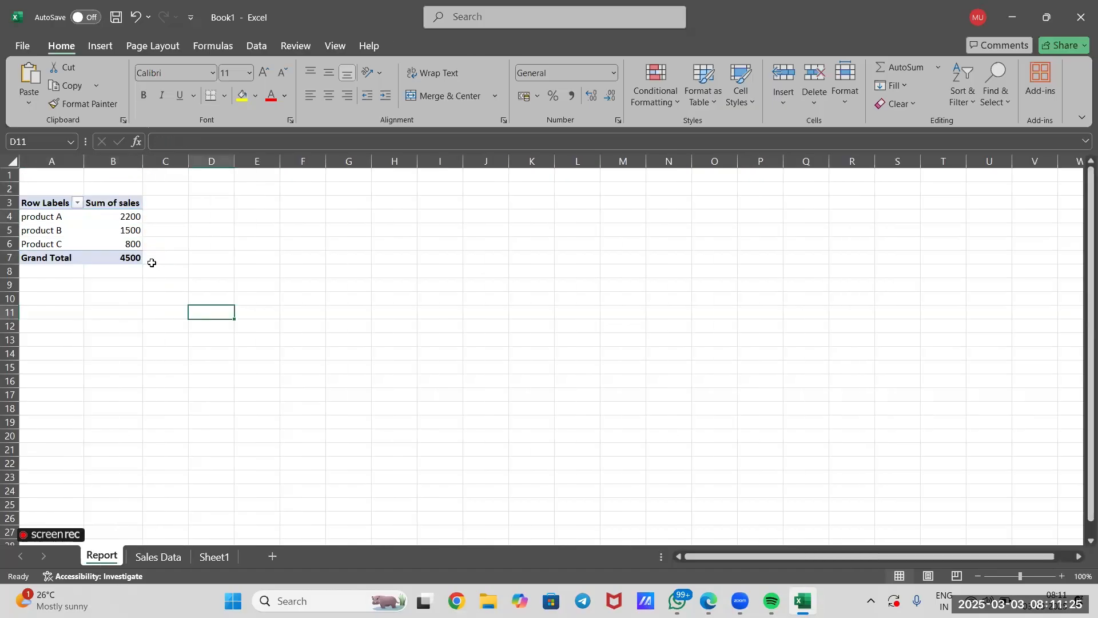
left_click(117, 212)
mouse_move(117, 211)
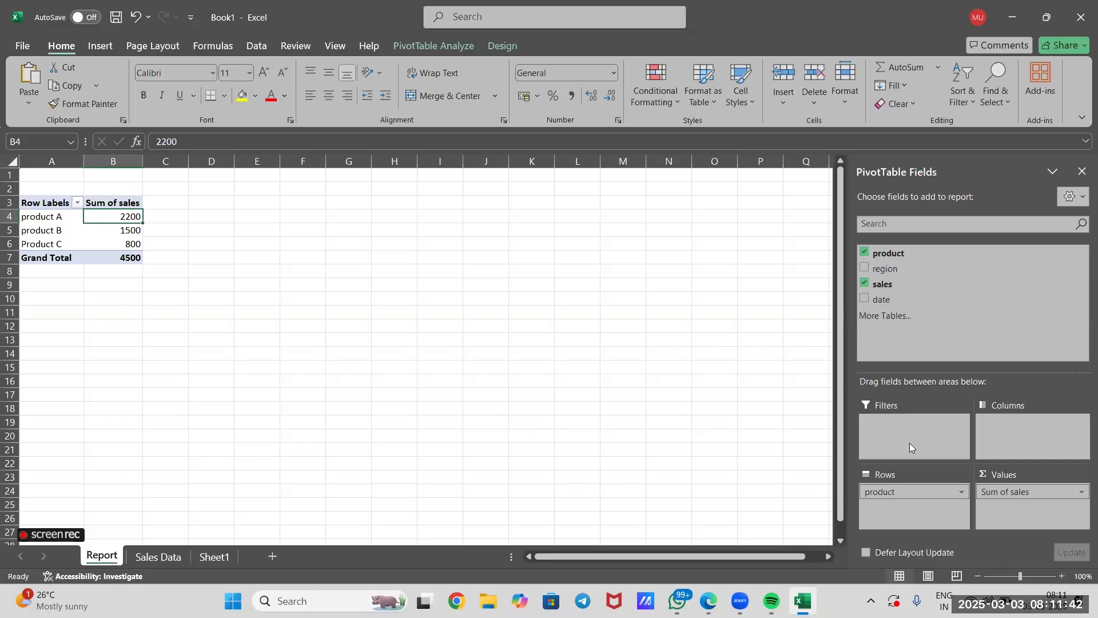
Add the region field to the pivot table's Filters area and filter the report to North.
left_click_drag(912, 268, 920, 434)
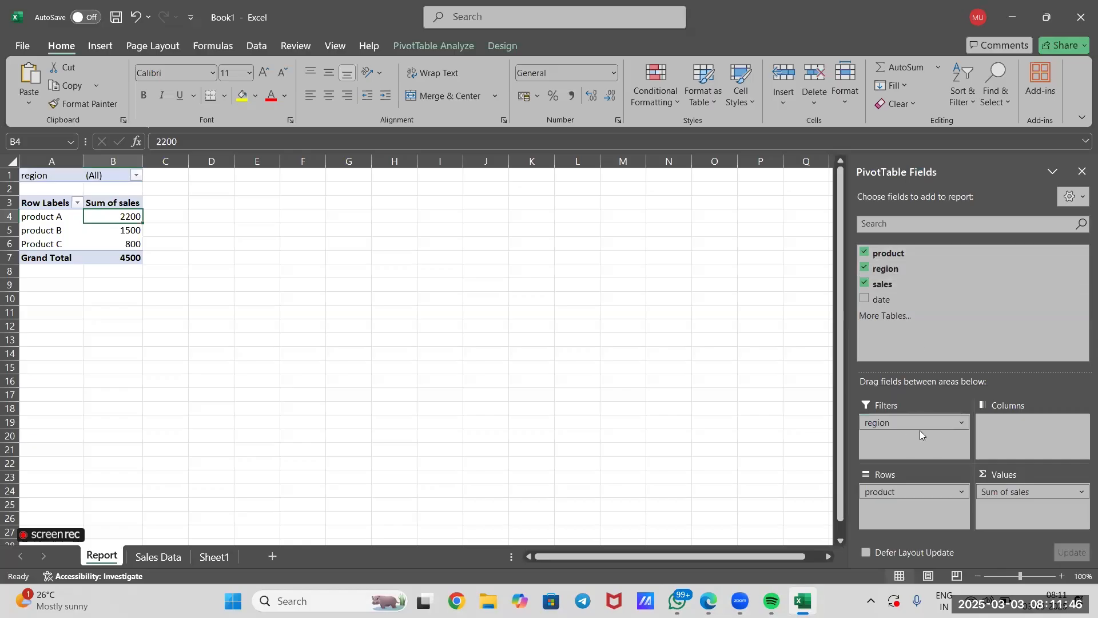
left_click(508, 325)
left_click(136, 175)
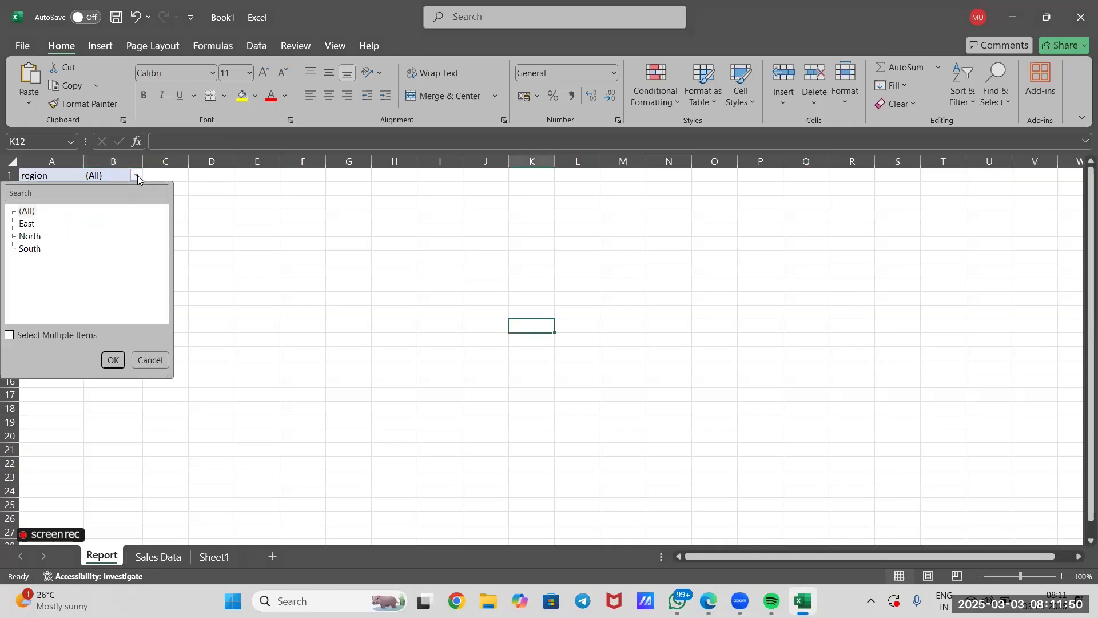
left_click(41, 238)
left_click(113, 360)
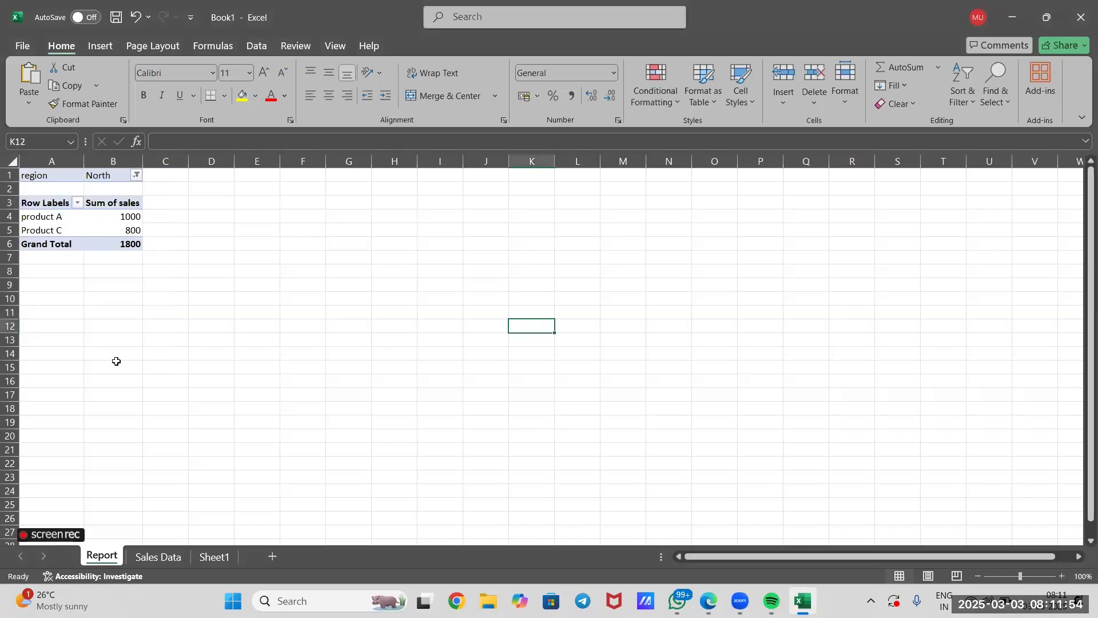
Change the pivot table's region filter to South.
left_click(137, 175)
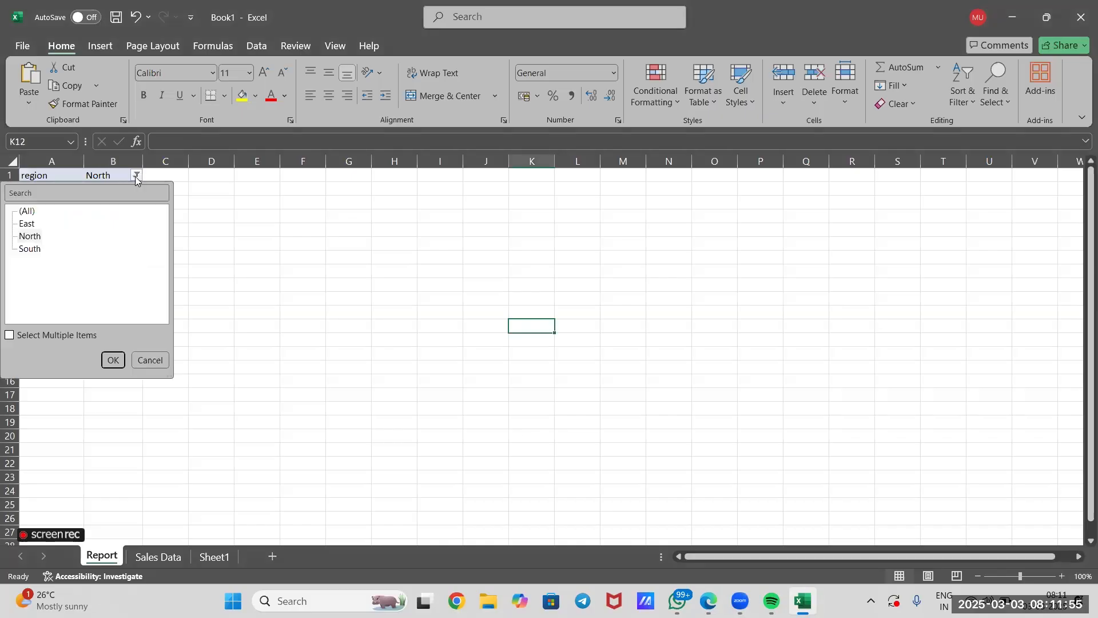
left_click(32, 252)
left_click(113, 356)
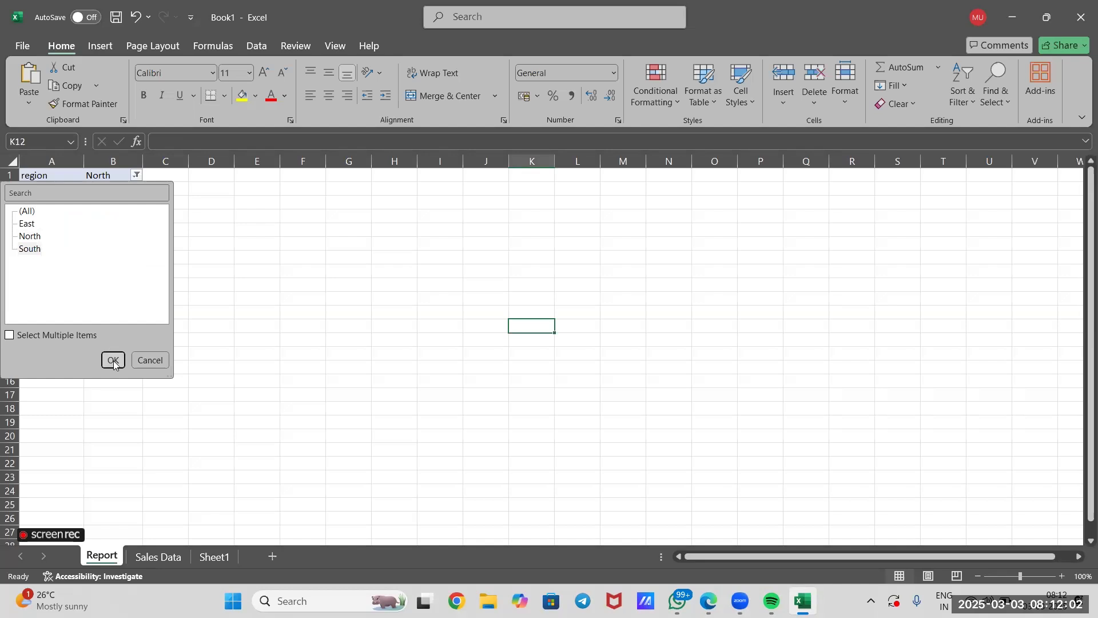
left_click(112, 360)
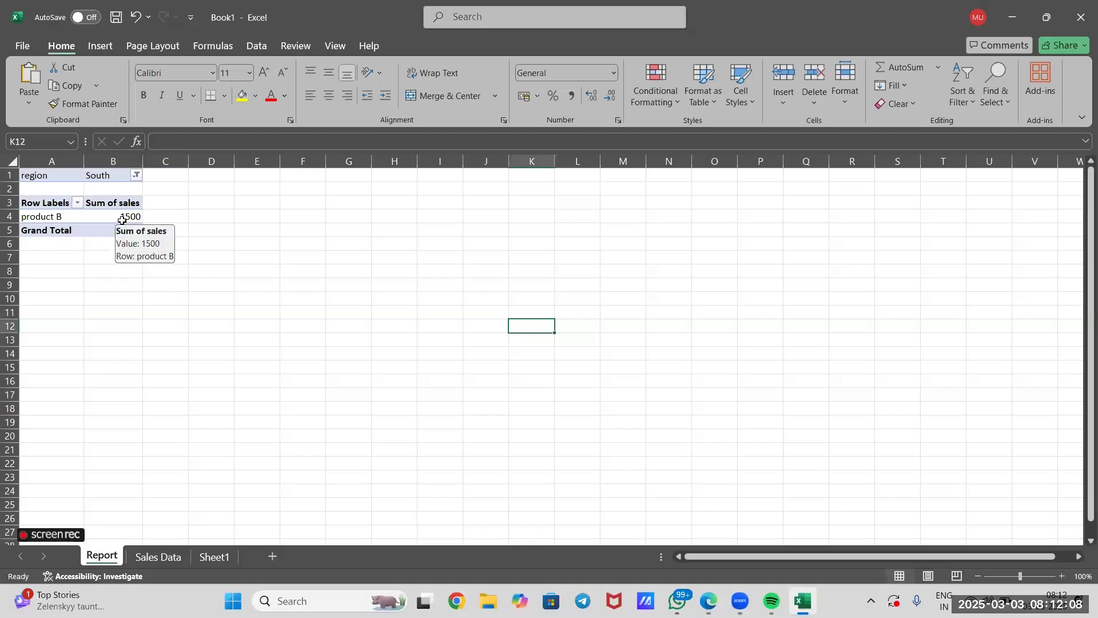
Switch the pivot table's region filter to East.
left_click(133, 174)
left_click(243, 255)
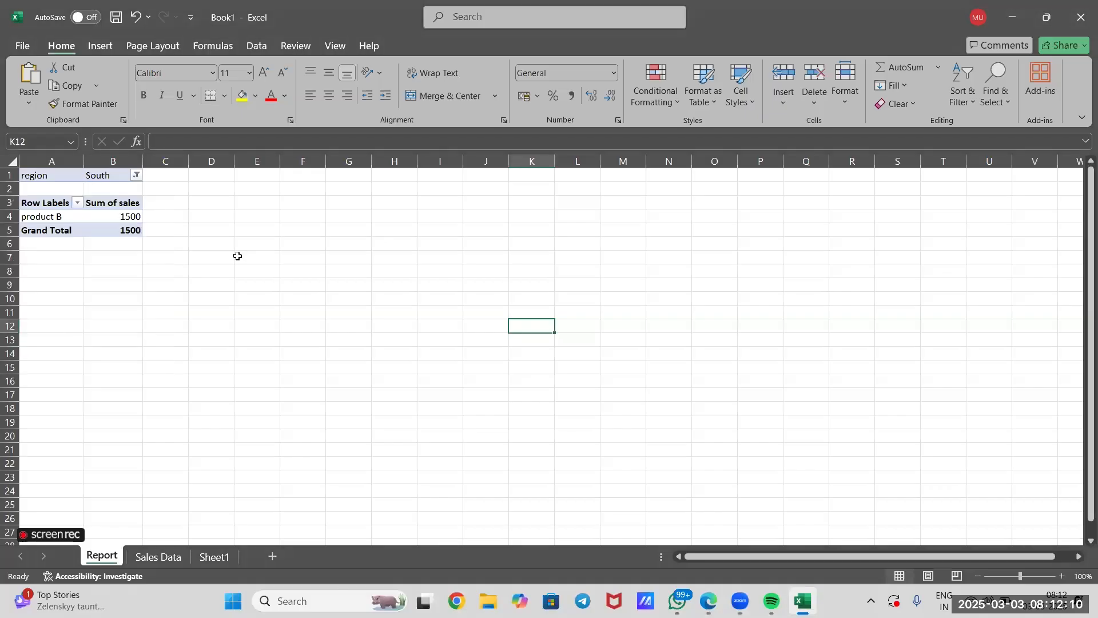
left_click(136, 175)
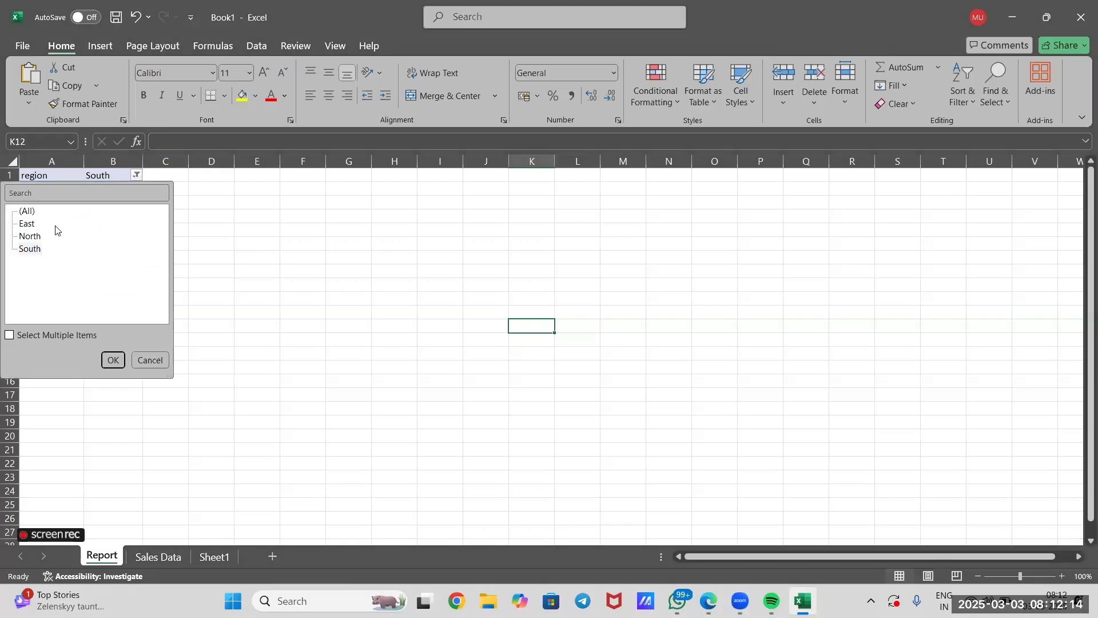
left_click(113, 360)
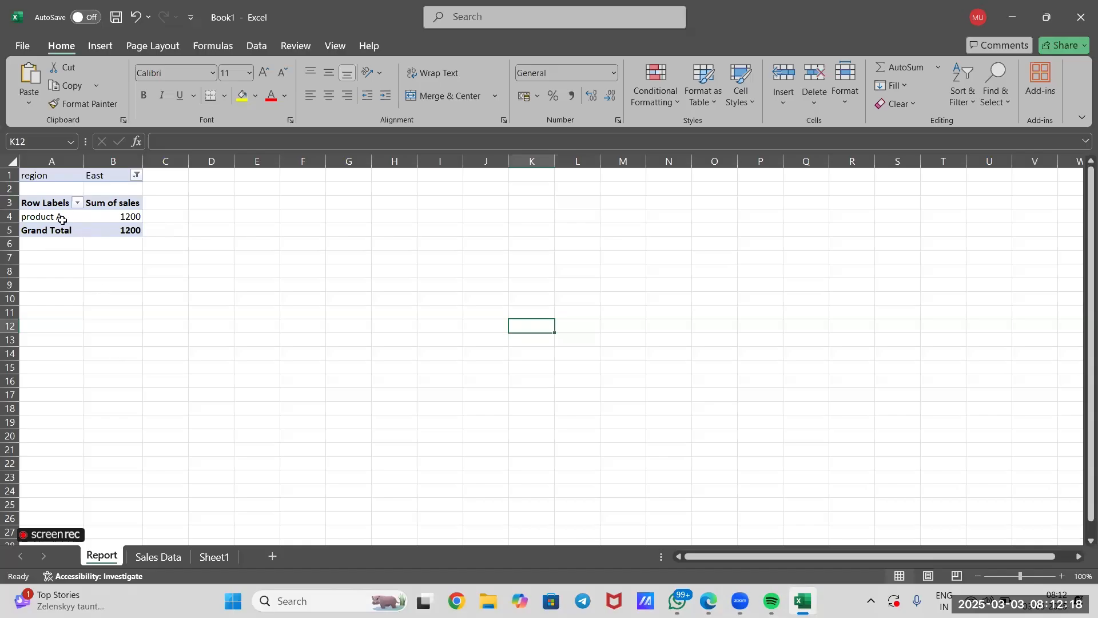
Set the pivot table's region filter back to North and select Product C's sales sum.
left_click(136, 175)
left_click(21, 236)
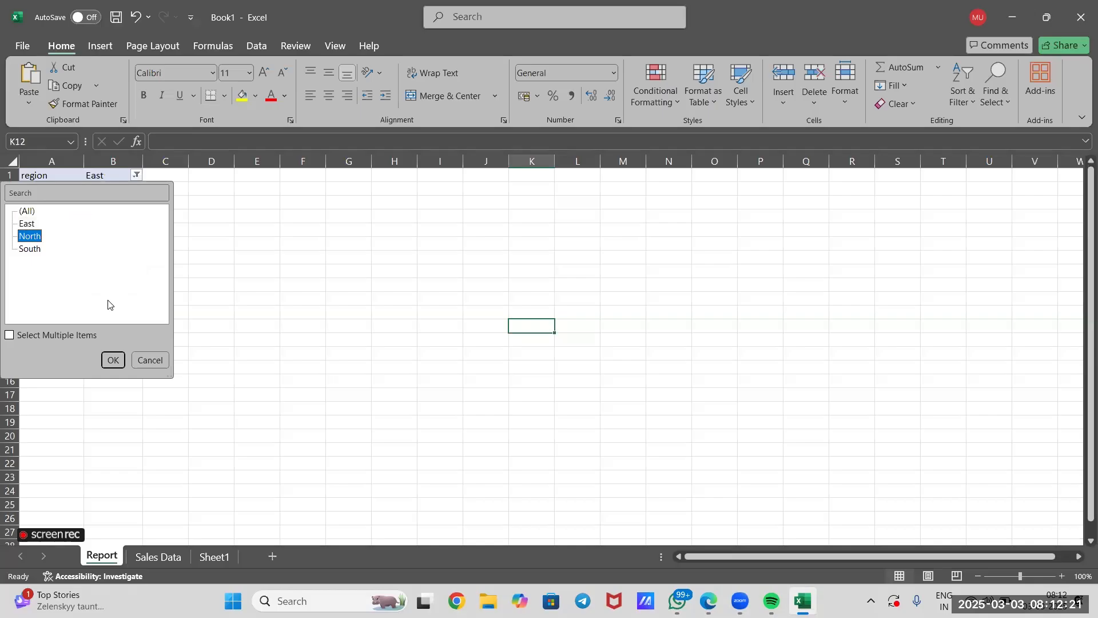
left_click(112, 364)
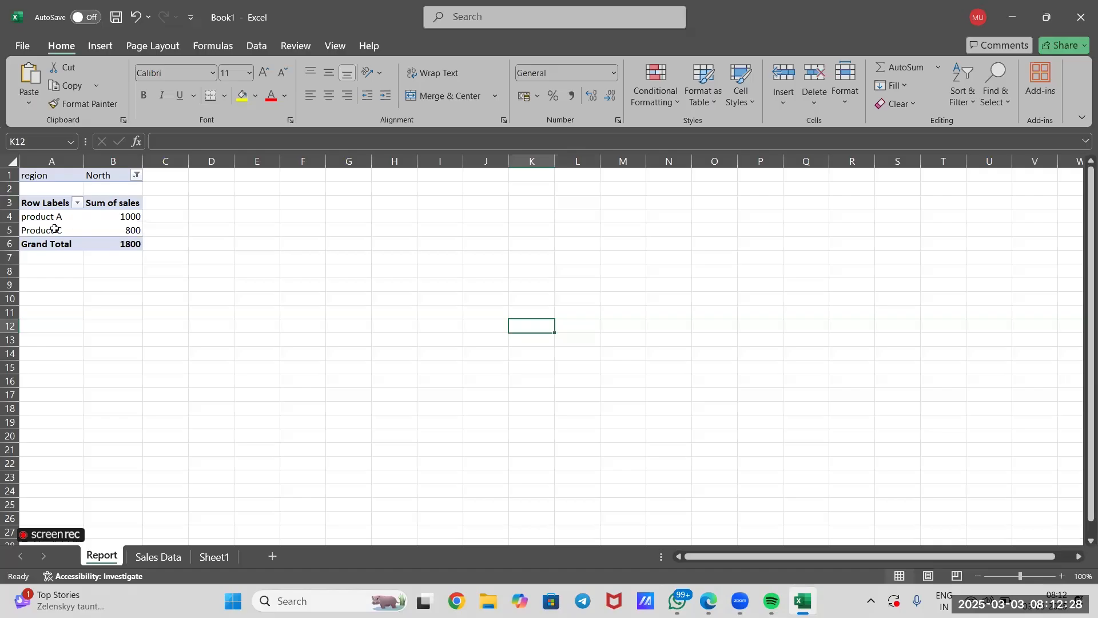
left_click(121, 232)
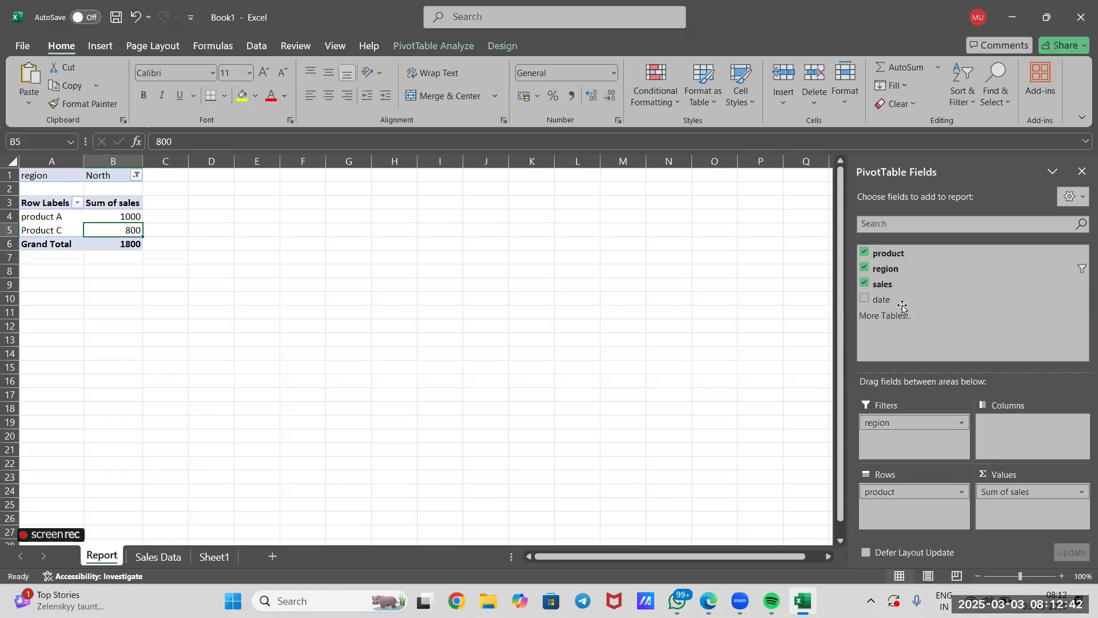
Add the date field to the pivot table's Filters area and filter the report to 01-01-2025.
left_click_drag(899, 300, 896, 445)
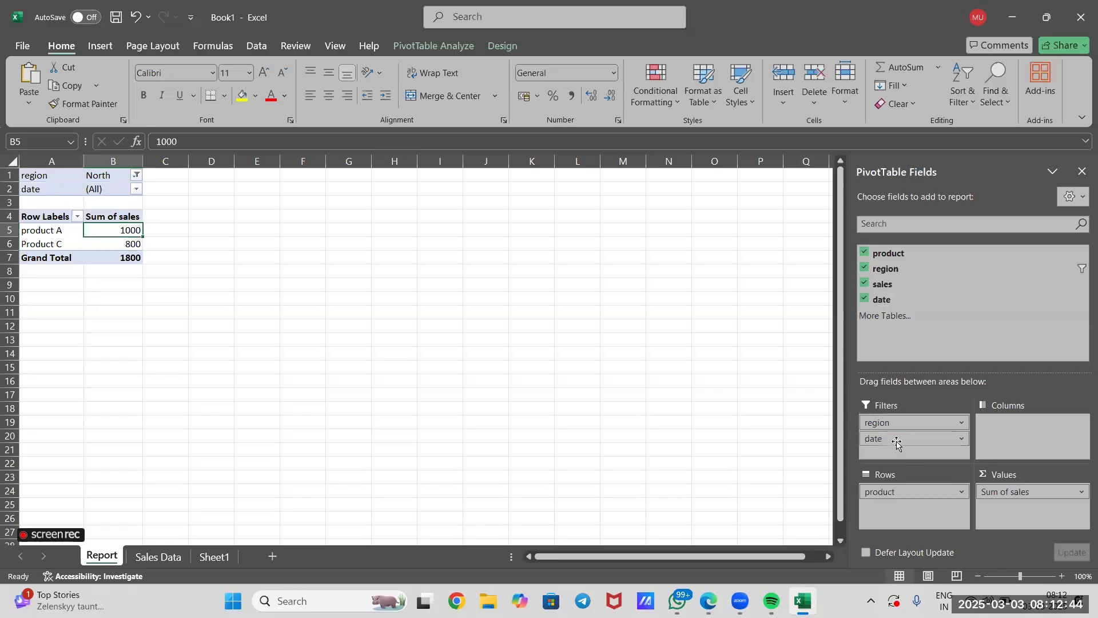
left_click(283, 299)
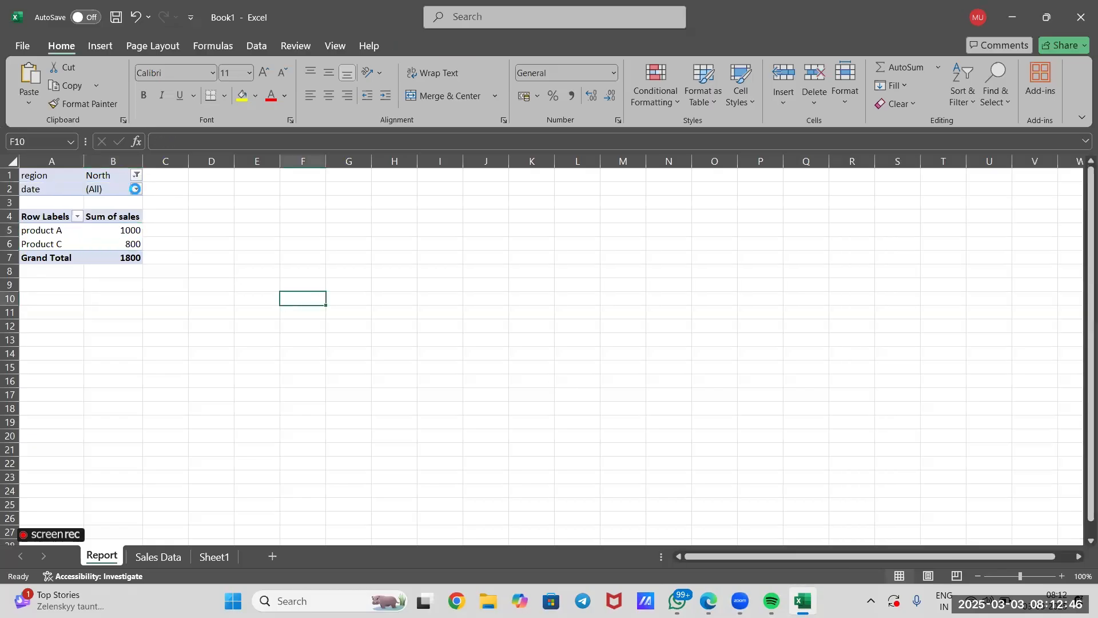
left_click(136, 189)
left_click(57, 238)
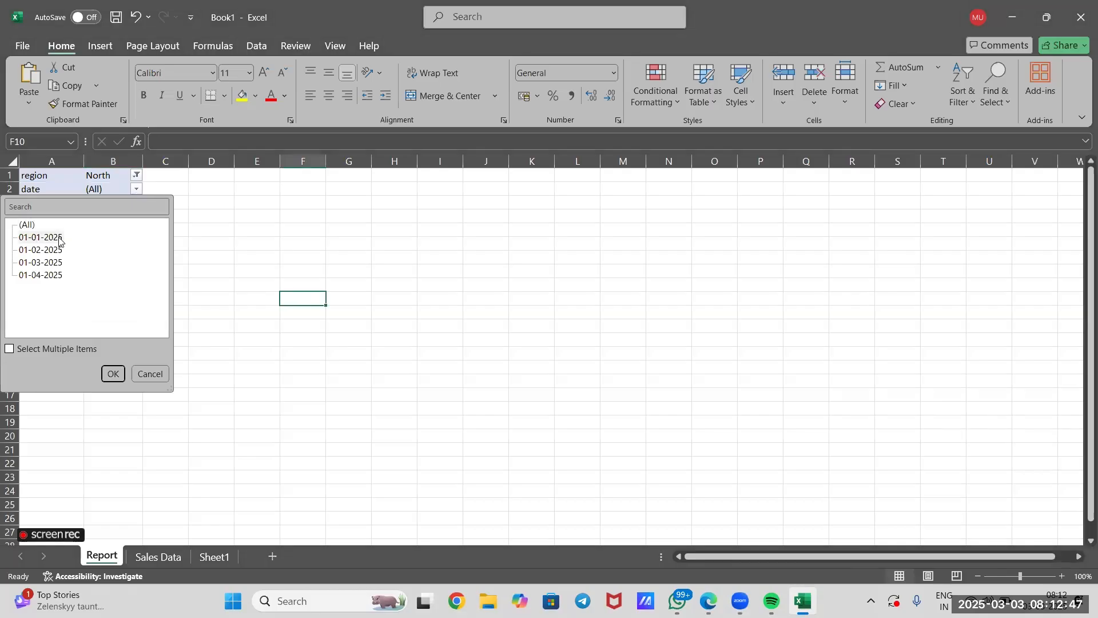
left_click(111, 373)
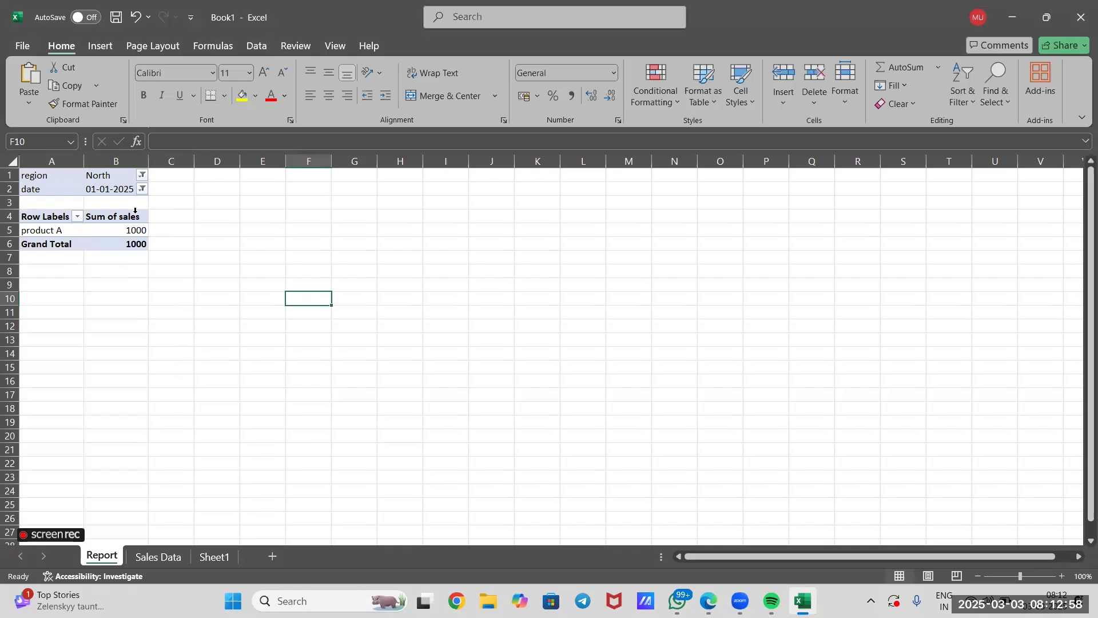
left_click(117, 232)
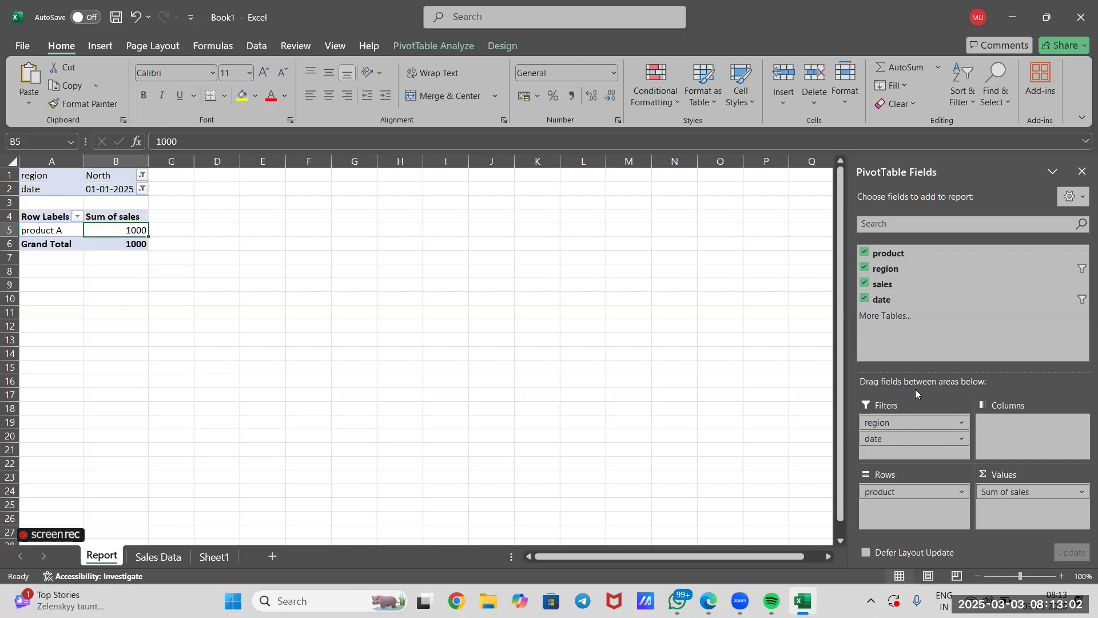
Remove the date field from the pivot table's Filters area.
left_click(961, 438)
left_click(960, 438)
left_click(960, 438)
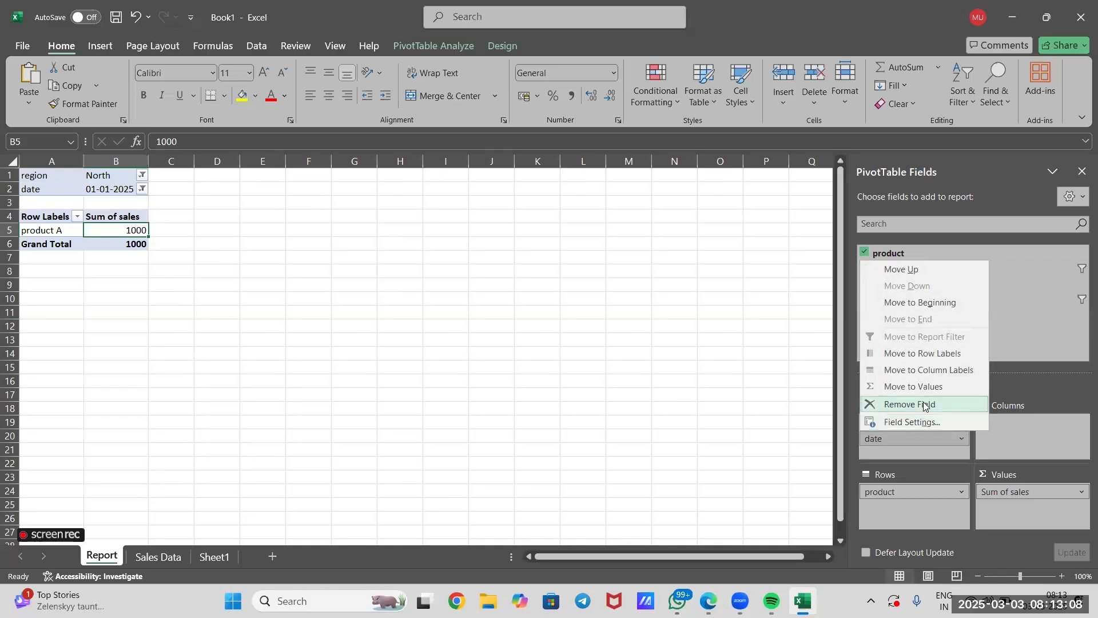
left_click(923, 403)
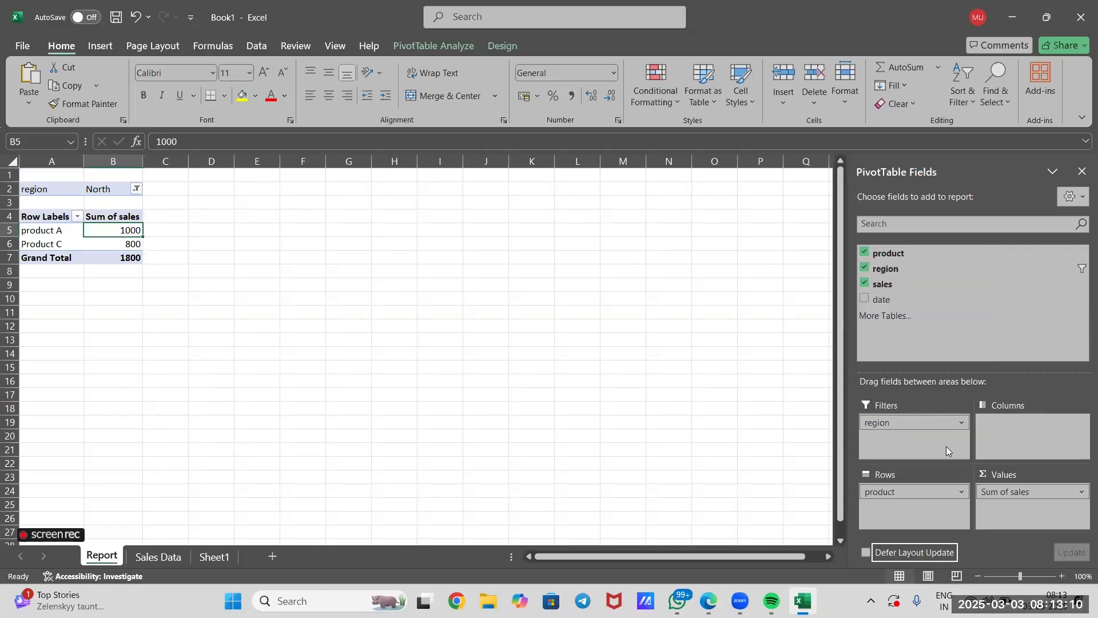
Add the date field to the pivot table's Columns area and remove the Months (date) and Days (date) fields from it.
left_click_drag(906, 300, 1023, 439)
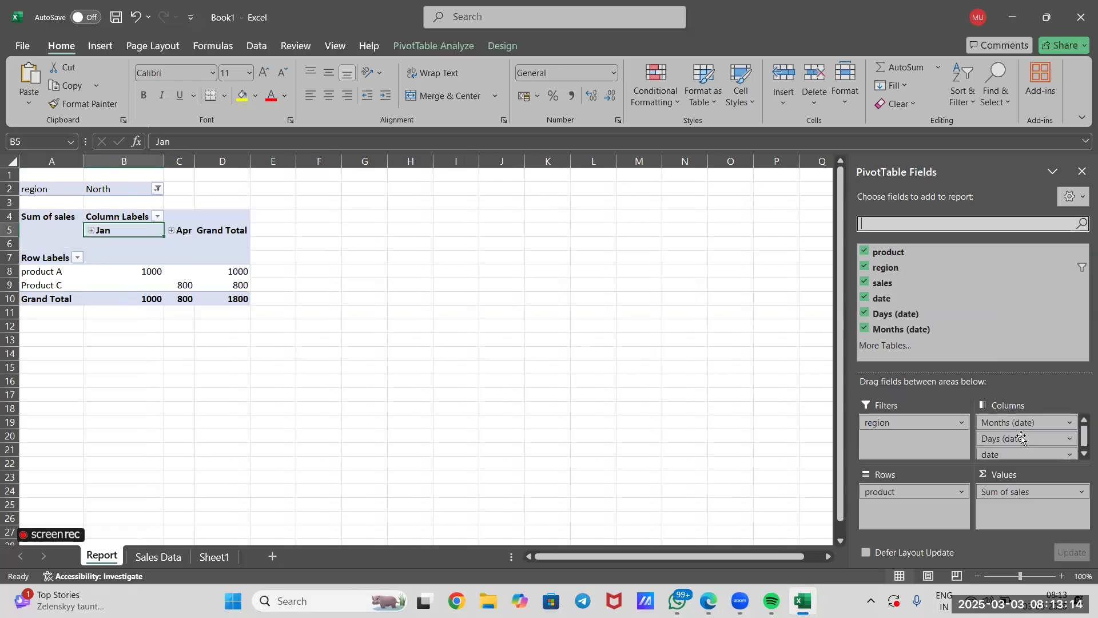
scroll(1036, 436, "down", 1)
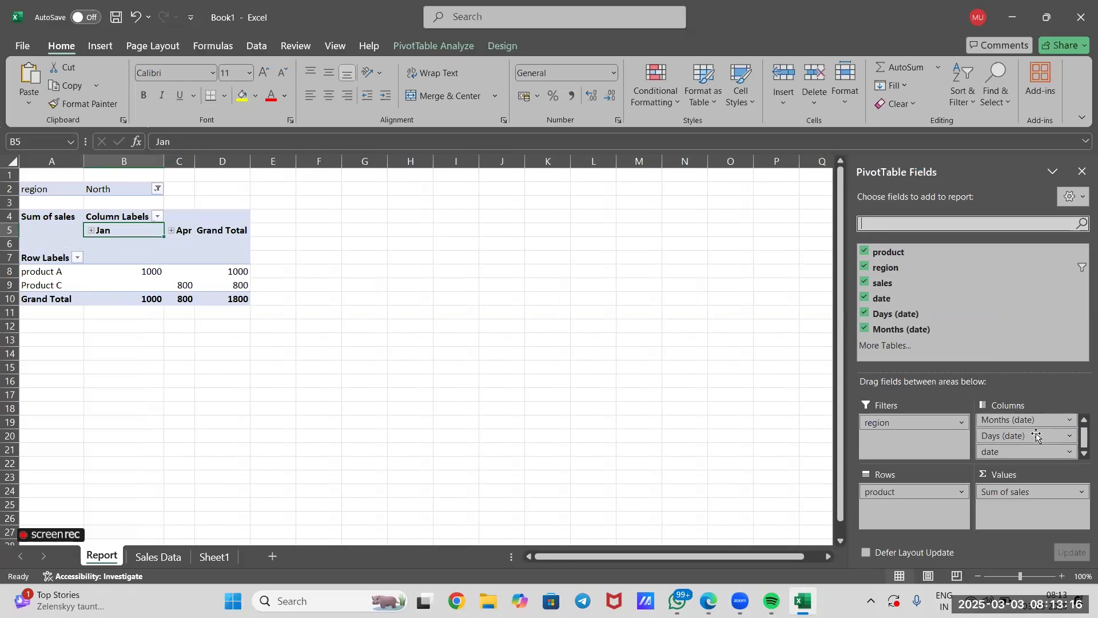
left_click(1069, 420)
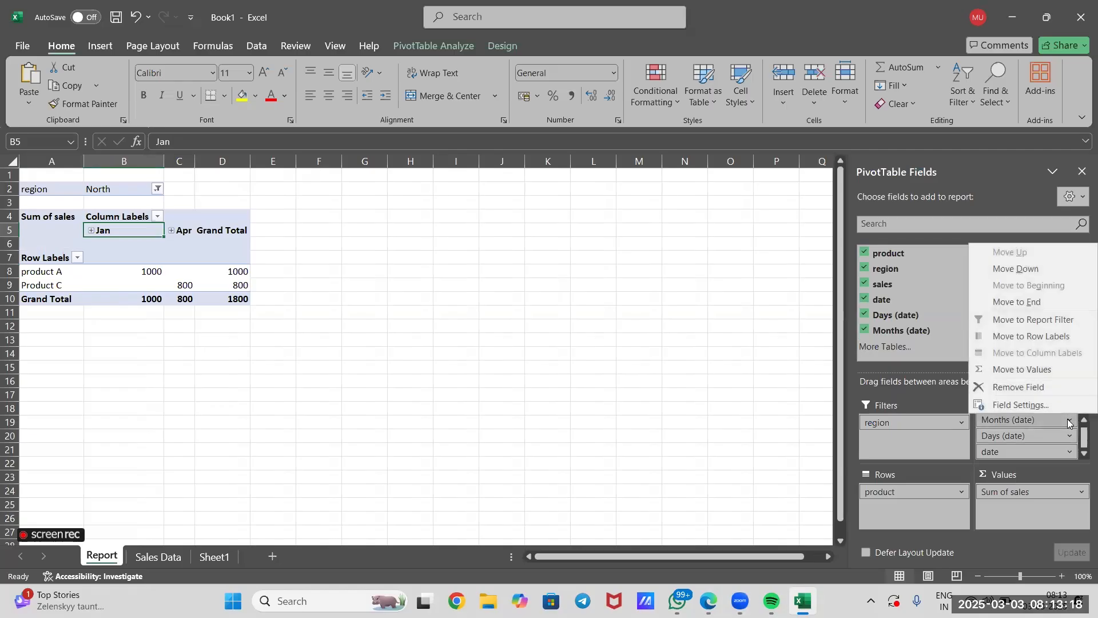
left_click(1051, 388)
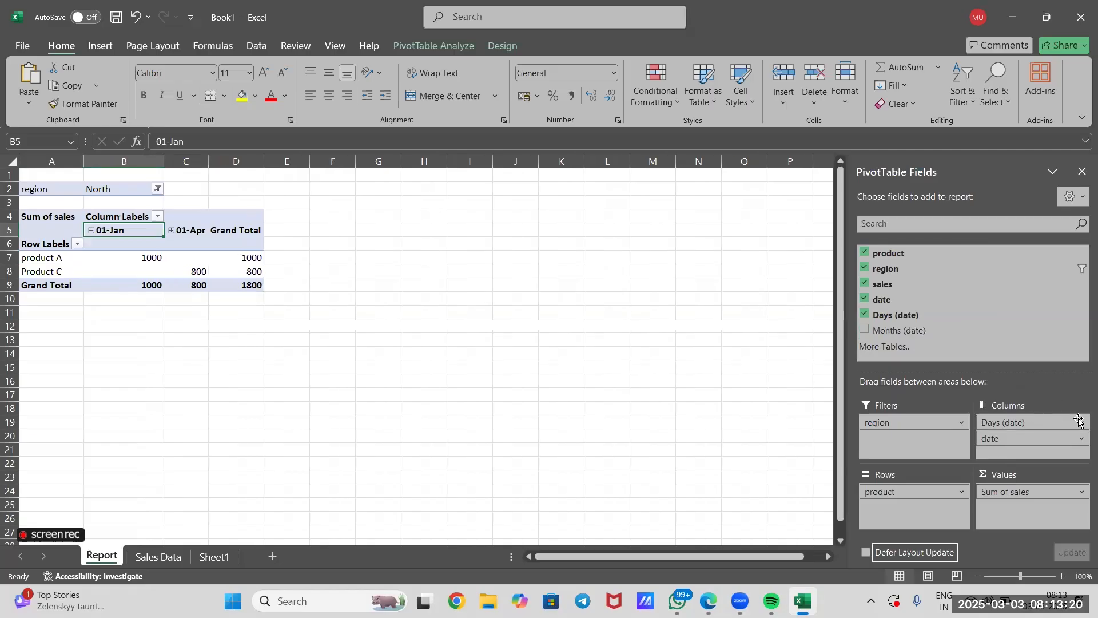
left_click(1079, 422)
left_click(1046, 387)
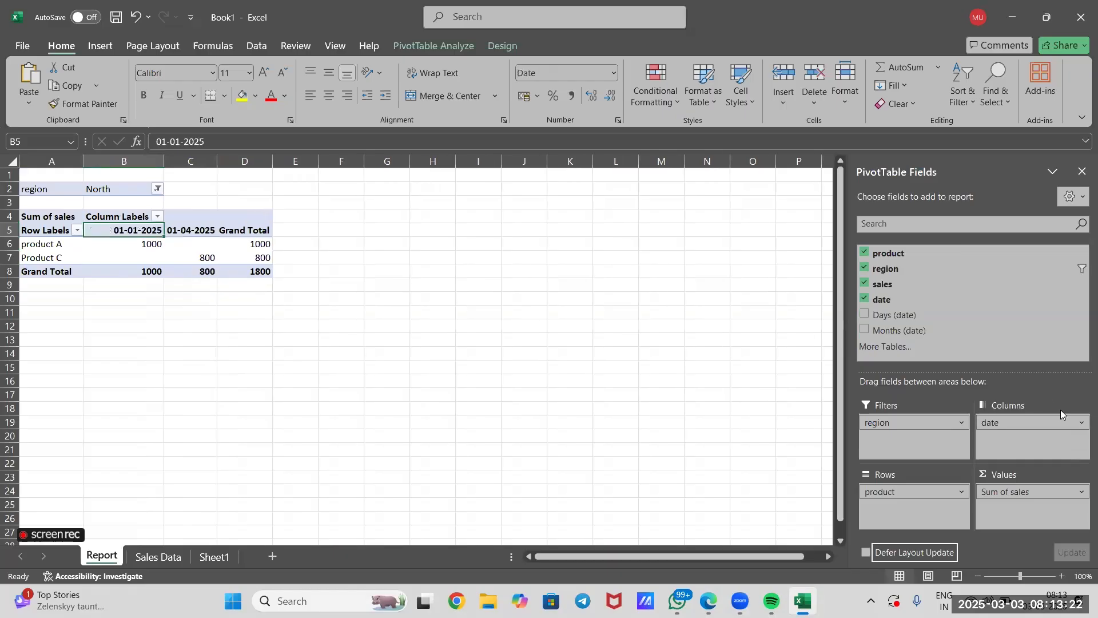
left_click(1079, 422)
left_click(1040, 390)
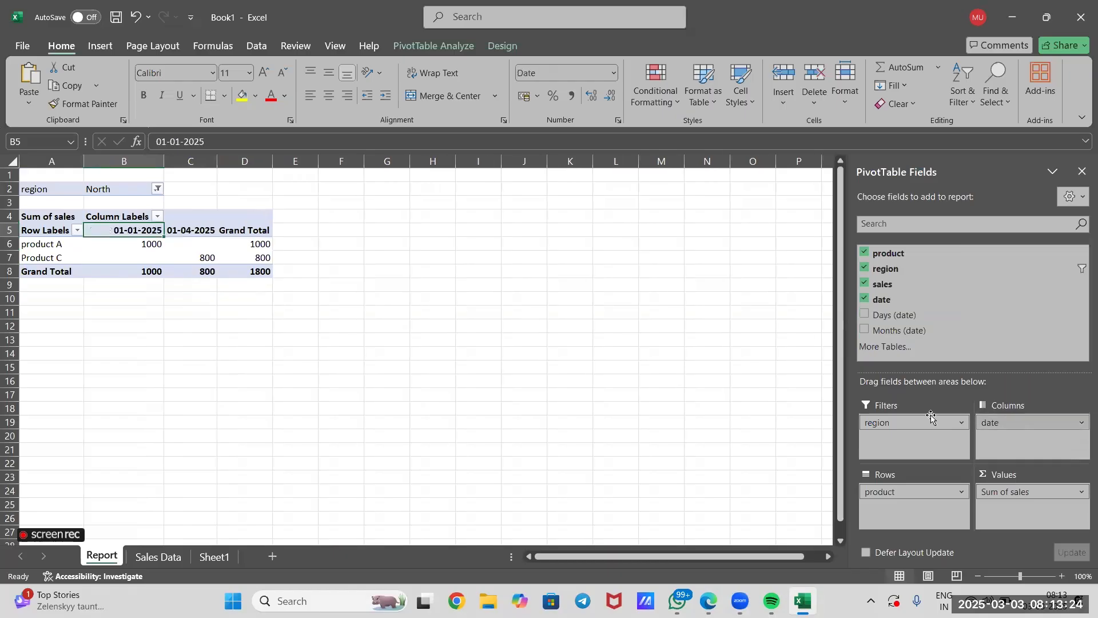
Rearrange the pivot table with the region field in the Columns area and the date field in the Filters area.
left_click_drag(918, 422, 1014, 430)
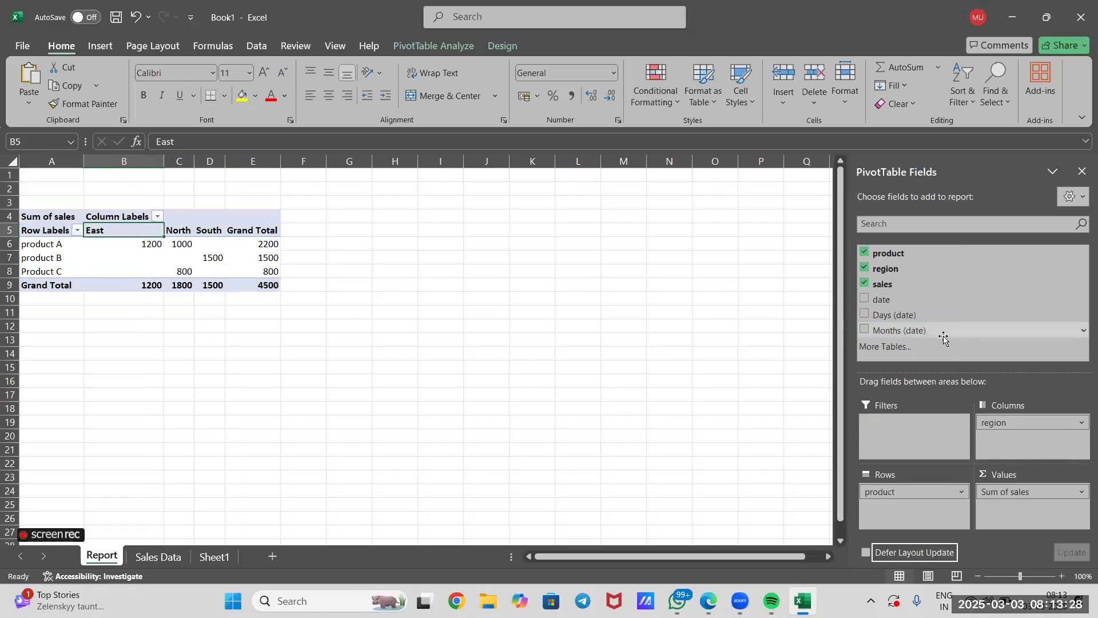
left_click_drag(921, 299, 899, 430)
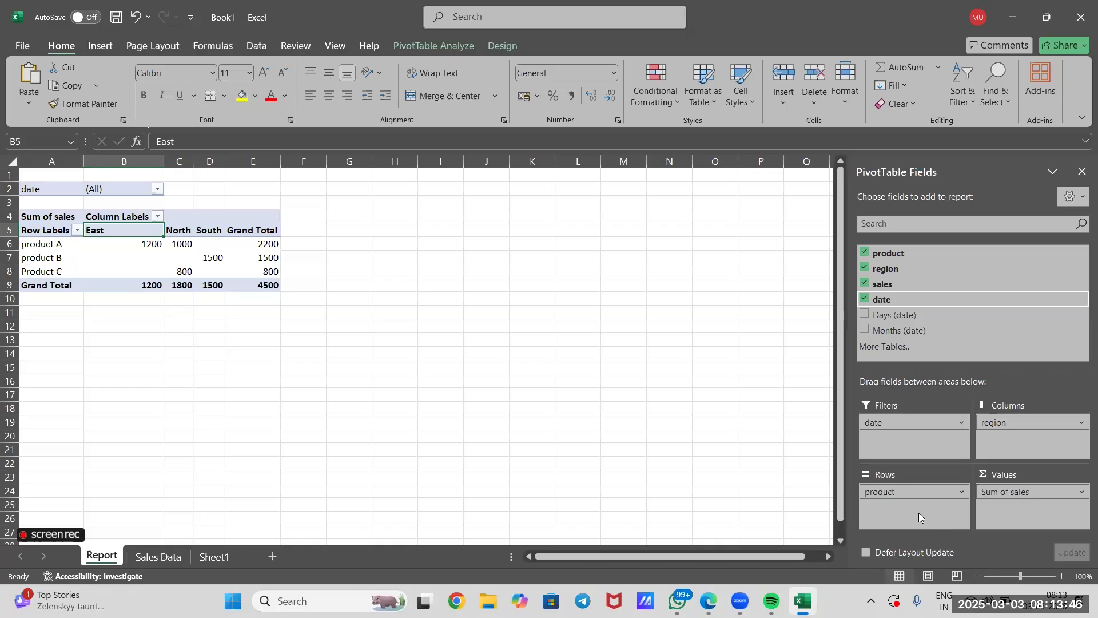
left_click(911, 491)
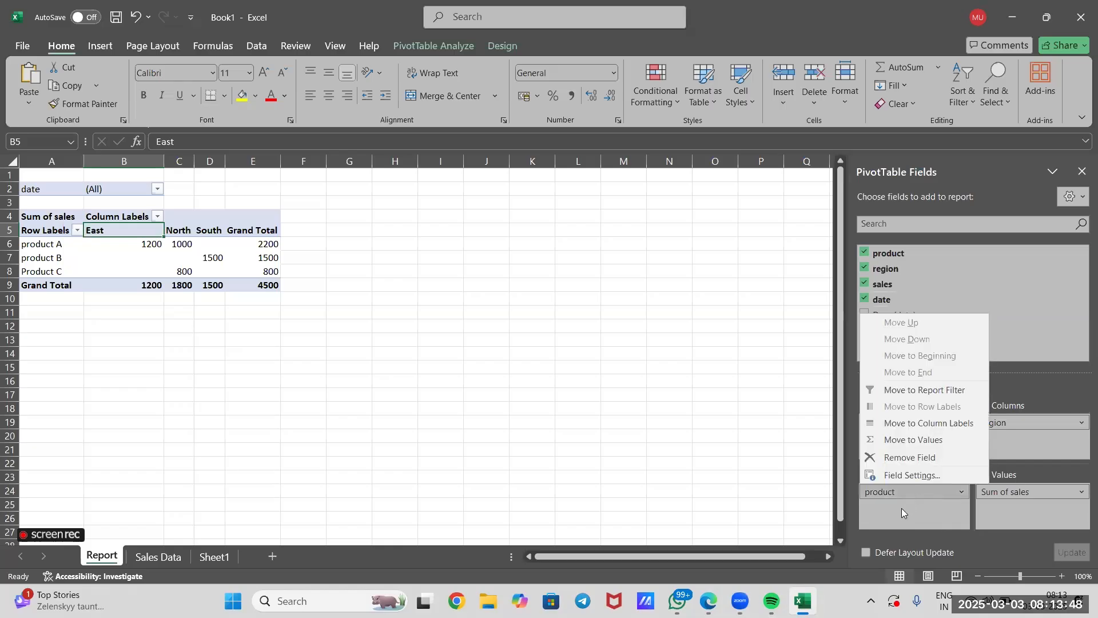
left_click(901, 515)
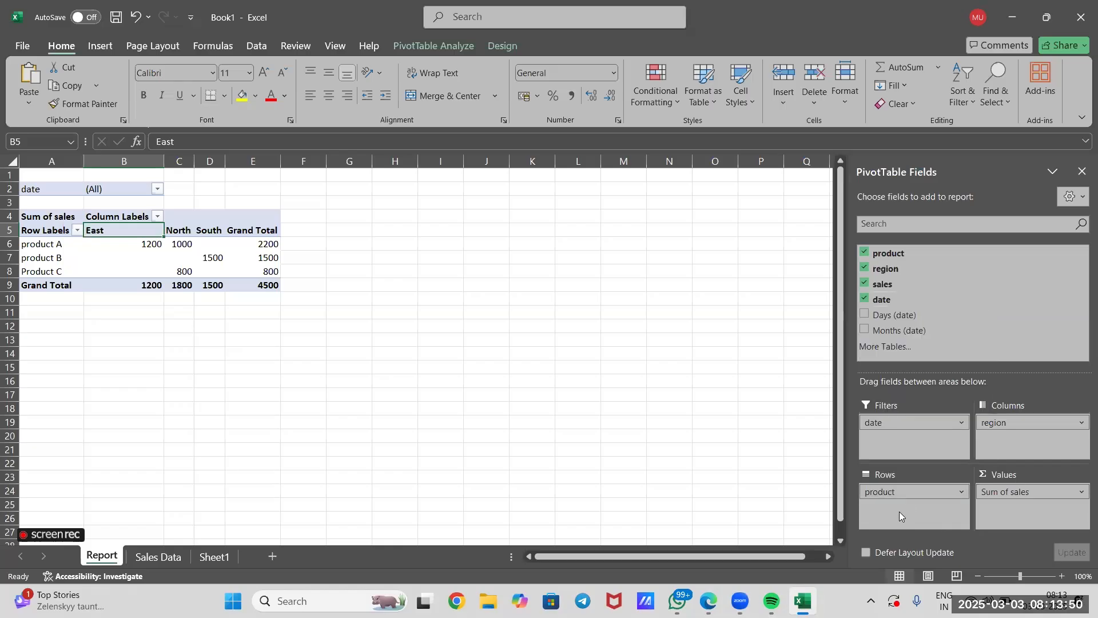
left_click(997, 421)
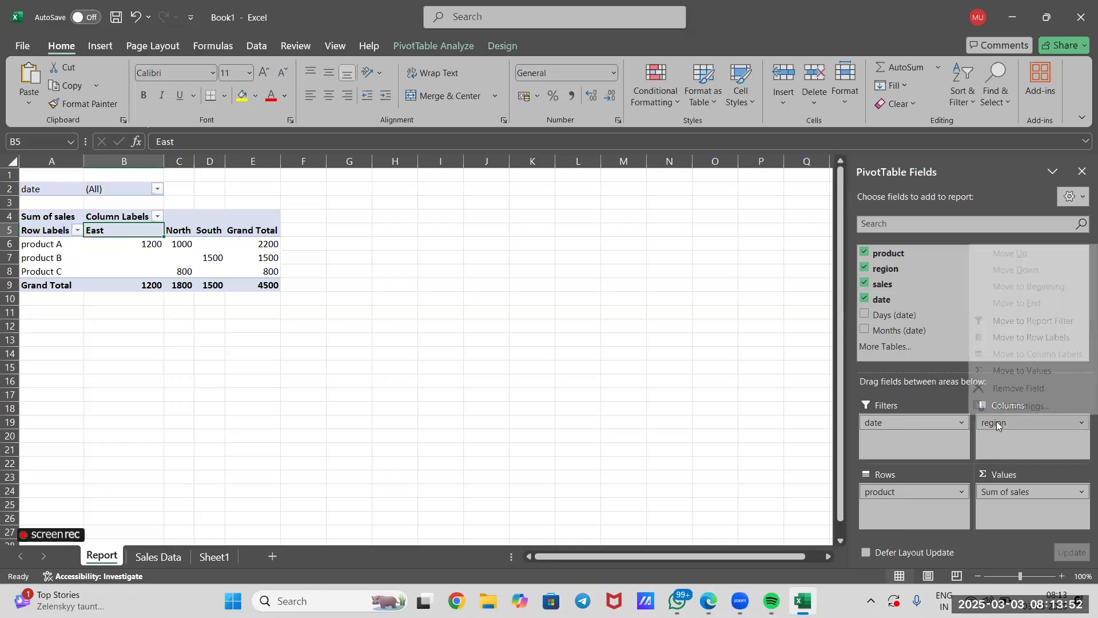
left_click(1006, 450)
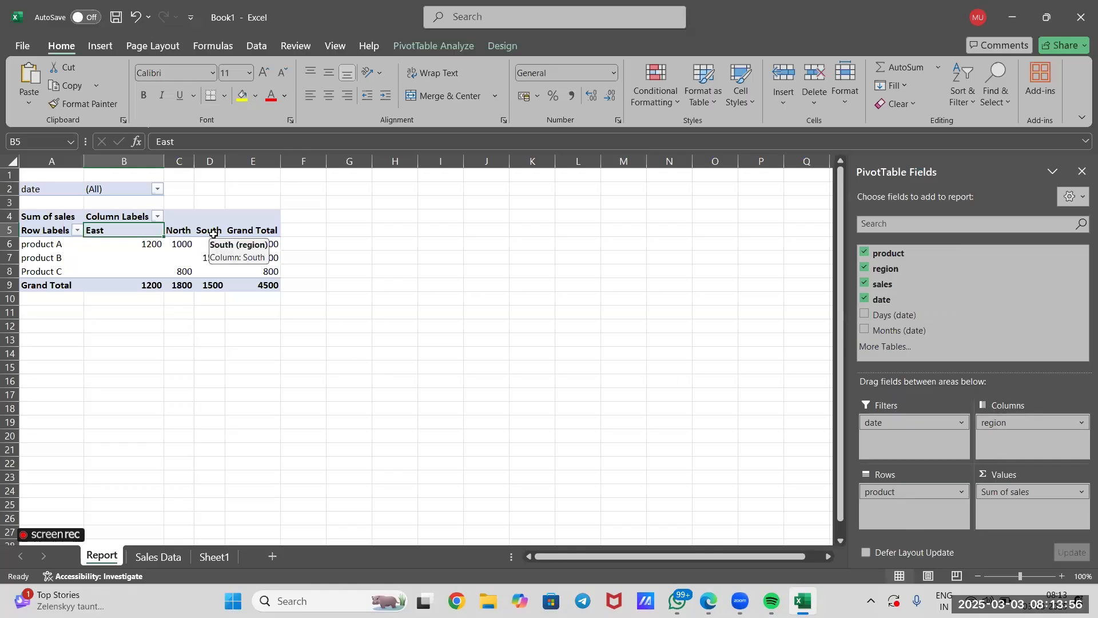
Examine the pivot table's product A row and its North and South column headings.
left_click(34, 235)
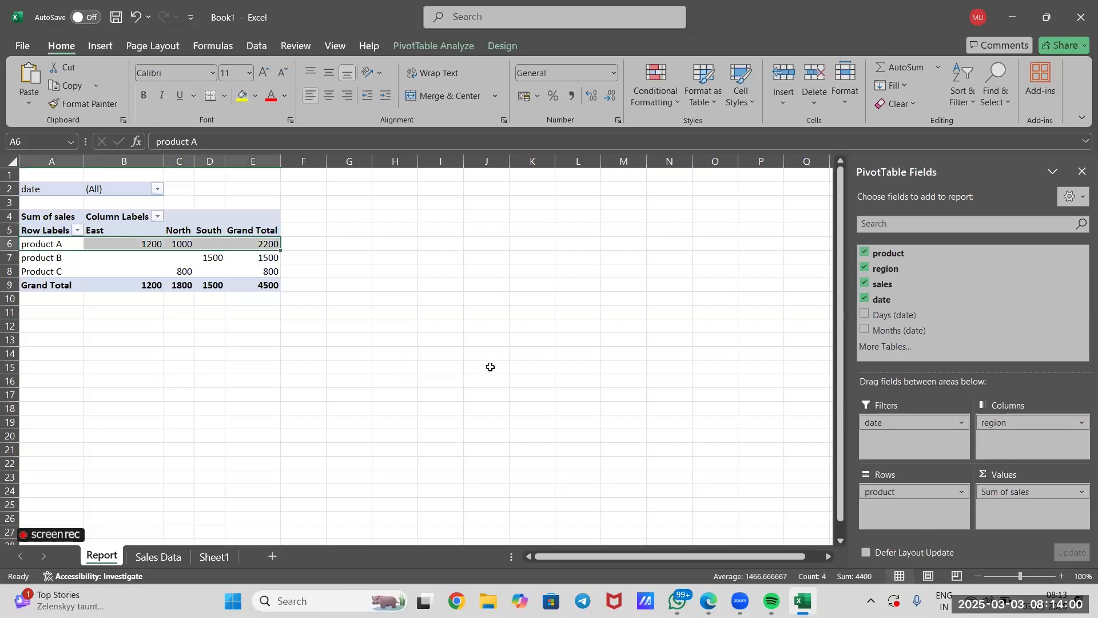
left_click(188, 230)
left_click(212, 229)
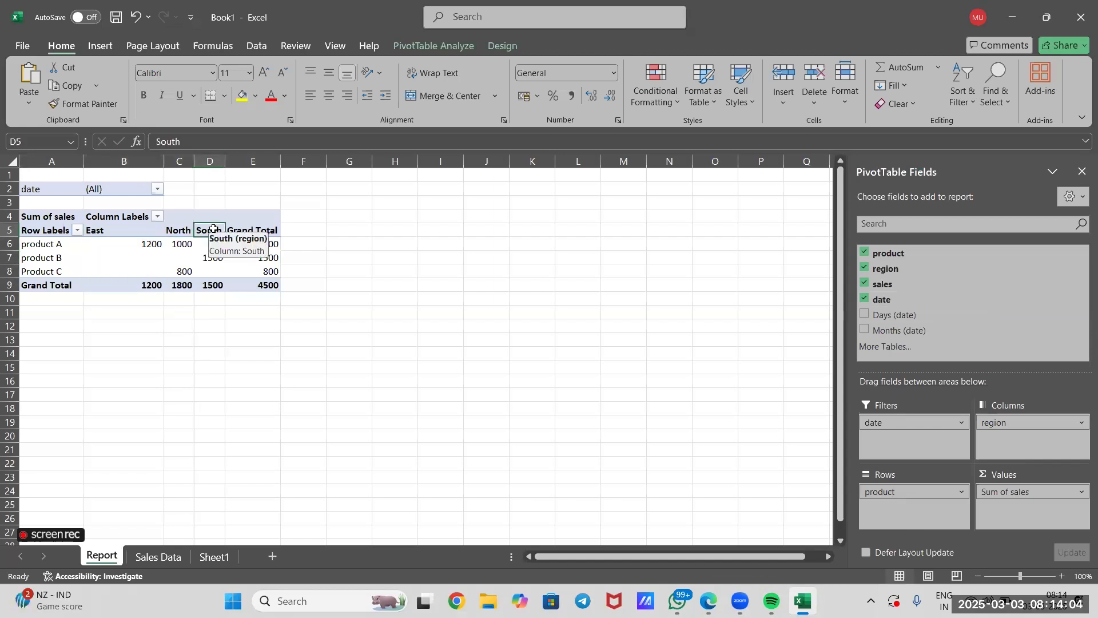
left_click(34, 244)
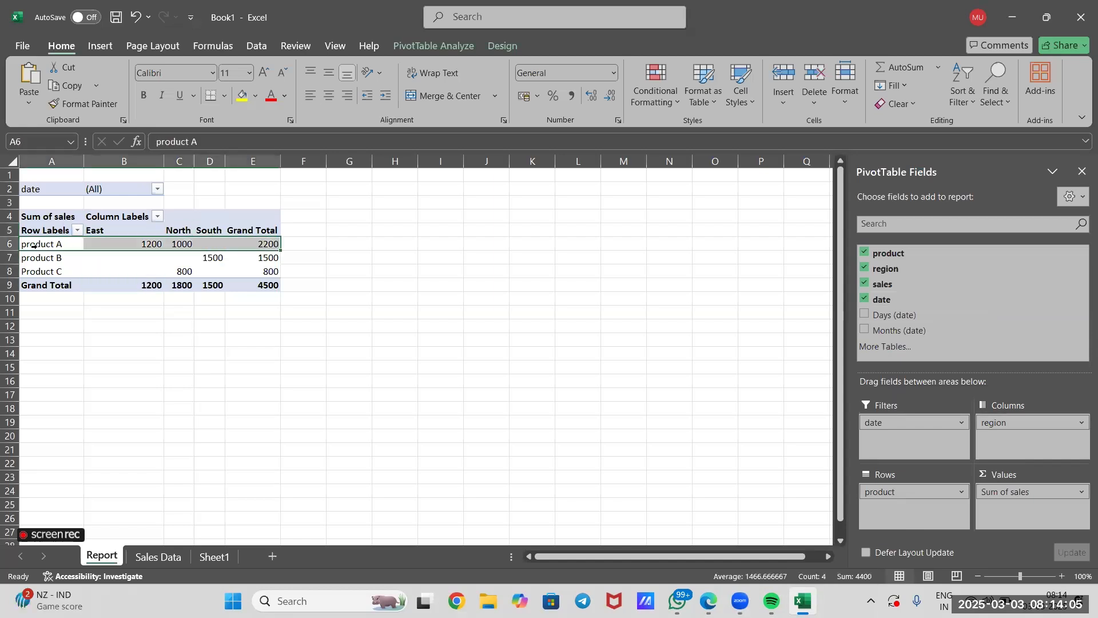
Show the detail records behind product A's East sales, check the region filter list, and undo the drill-down.
double_click(127, 244)
left_click(278, 309)
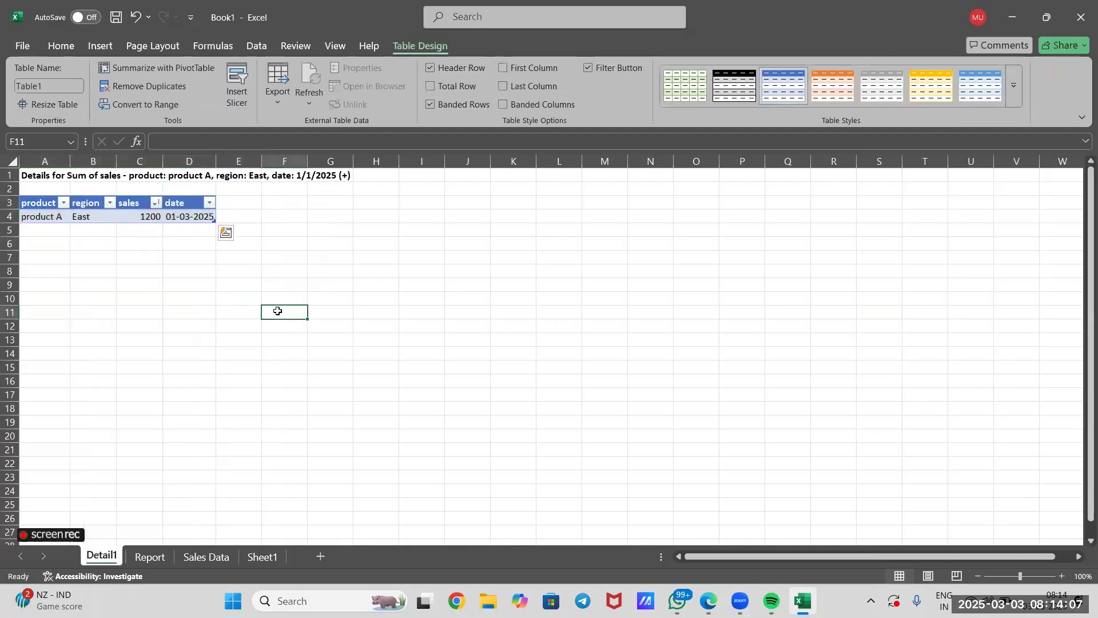
left_click(107, 213)
left_click(110, 203)
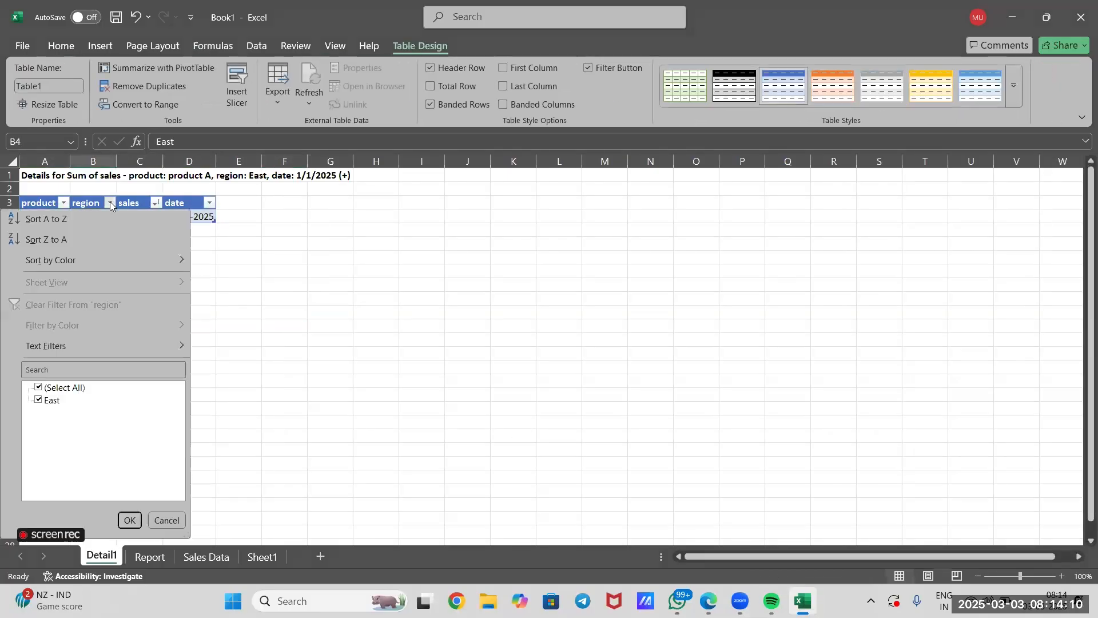
left_click(351, 278)
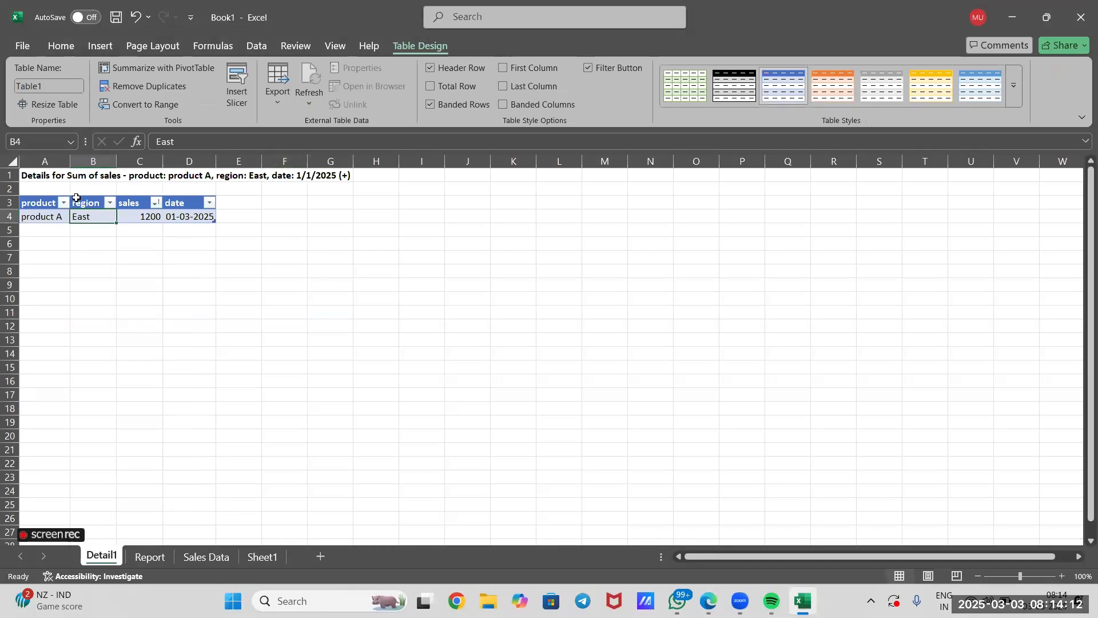
left_click(305, 331)
key("ctrl+z")
left_click(304, 330)
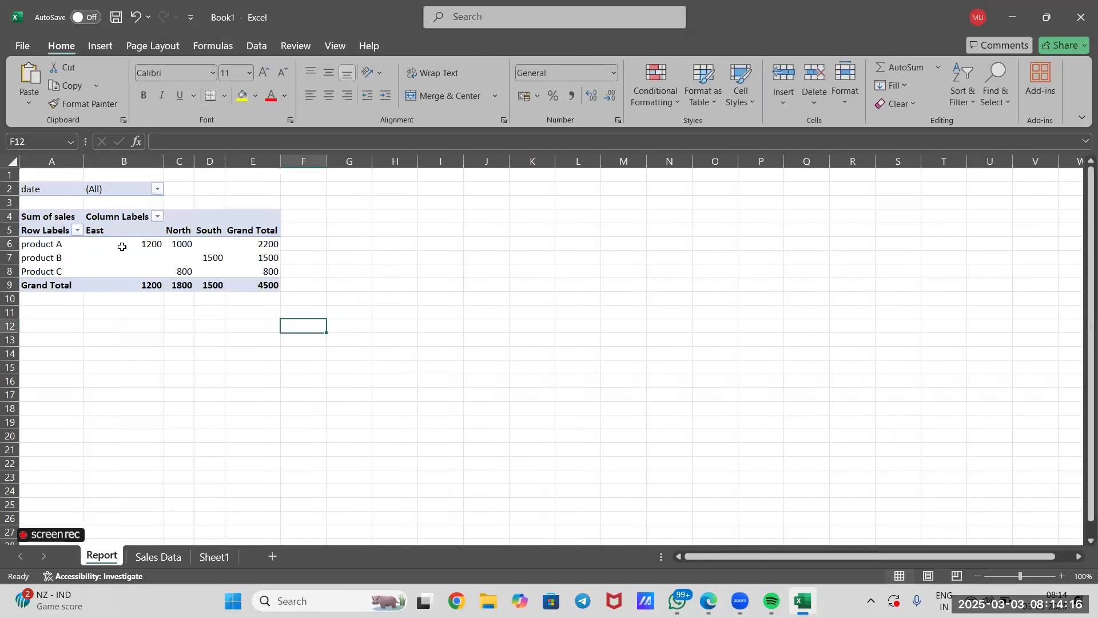
Review the pivot table's sums by product and region, and the region and date entries on the Sales Data sheet.
mouse_move(117, 245)
mouse_move(211, 261)
left_click(227, 341)
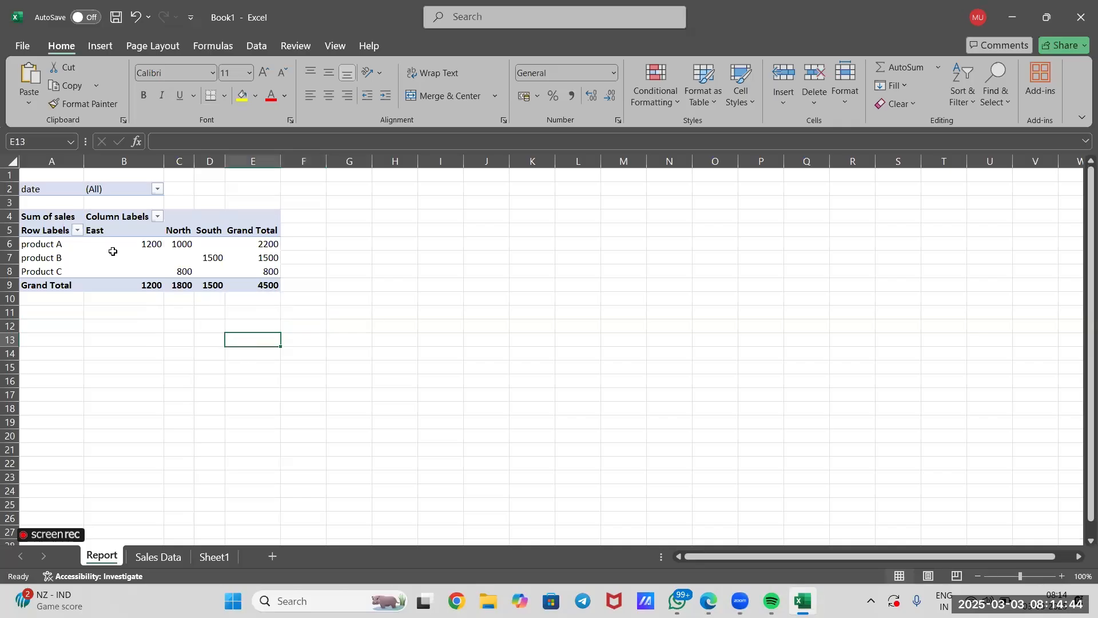
left_click(112, 255)
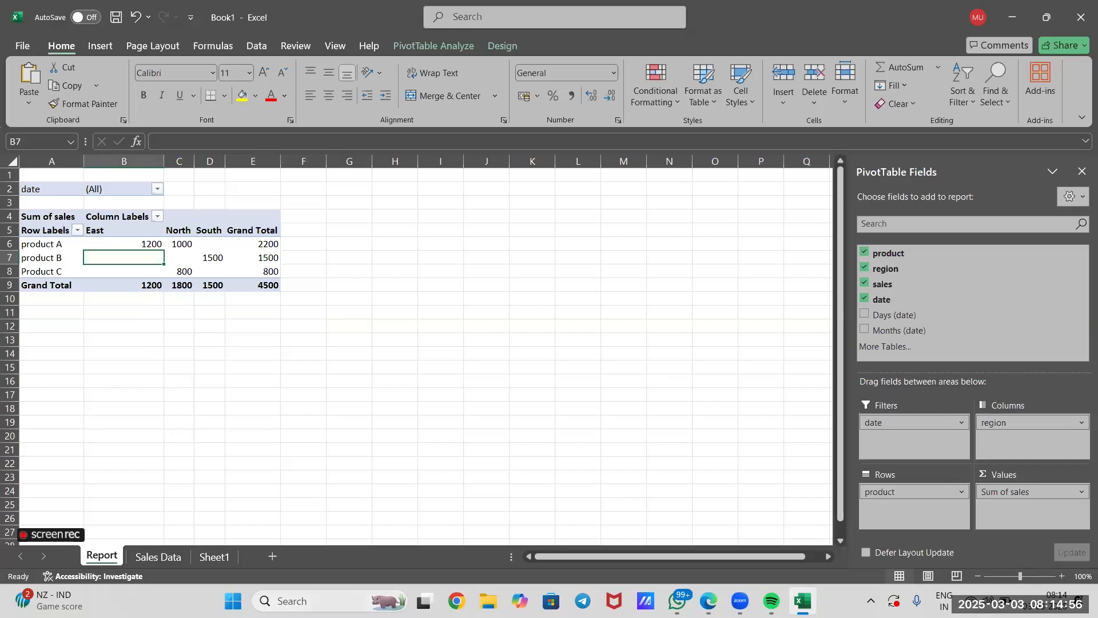
left_click(158, 559)
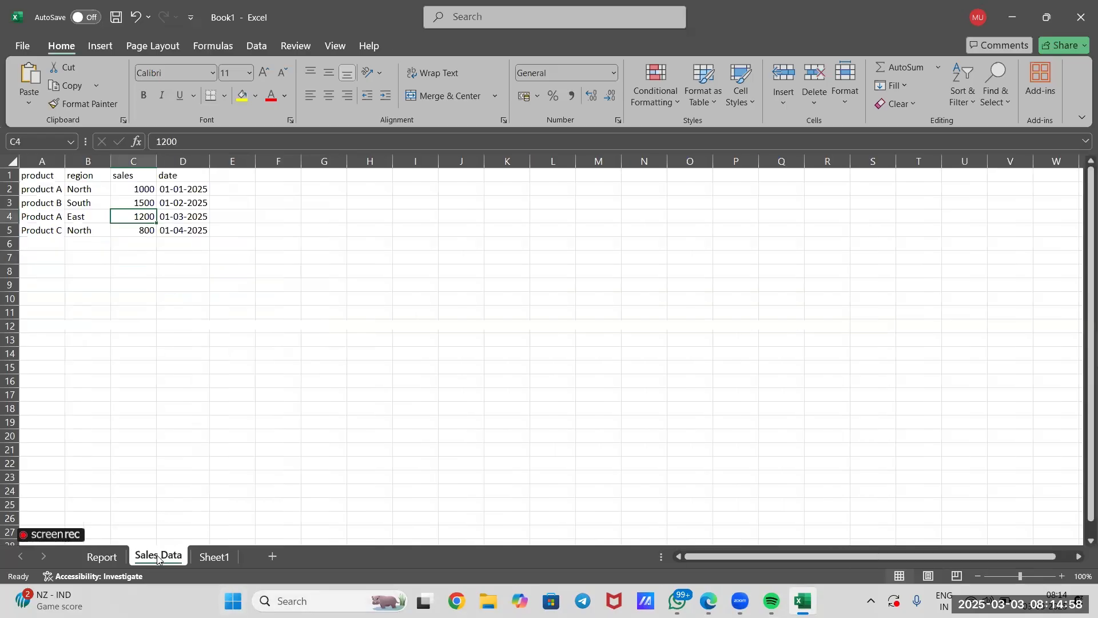
left_click(165, 391)
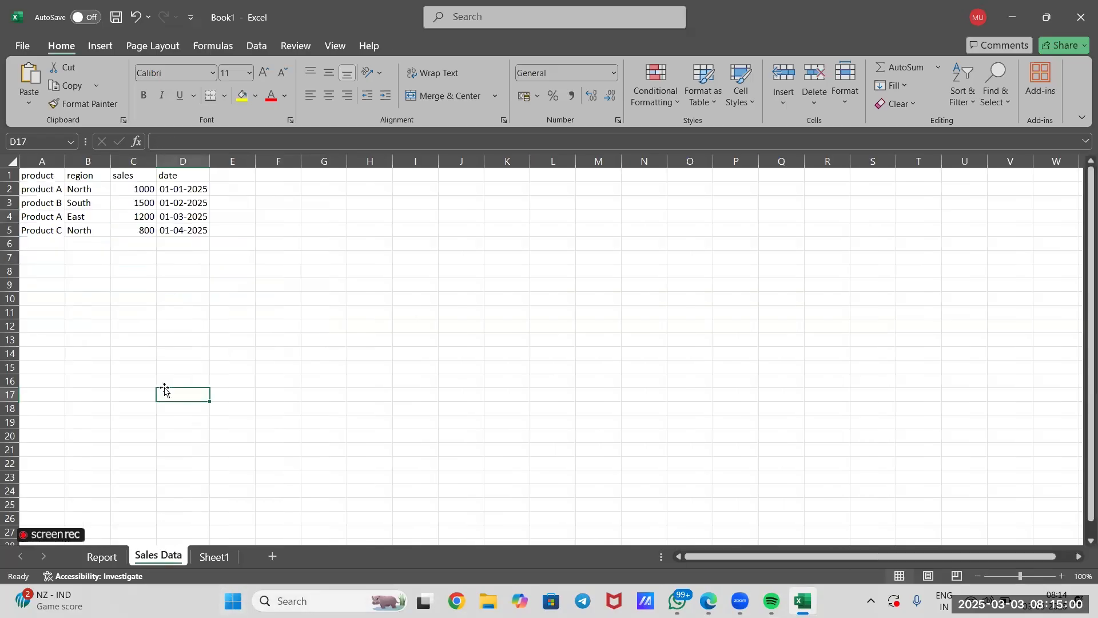
left_click_drag(102, 219, 105, 227)
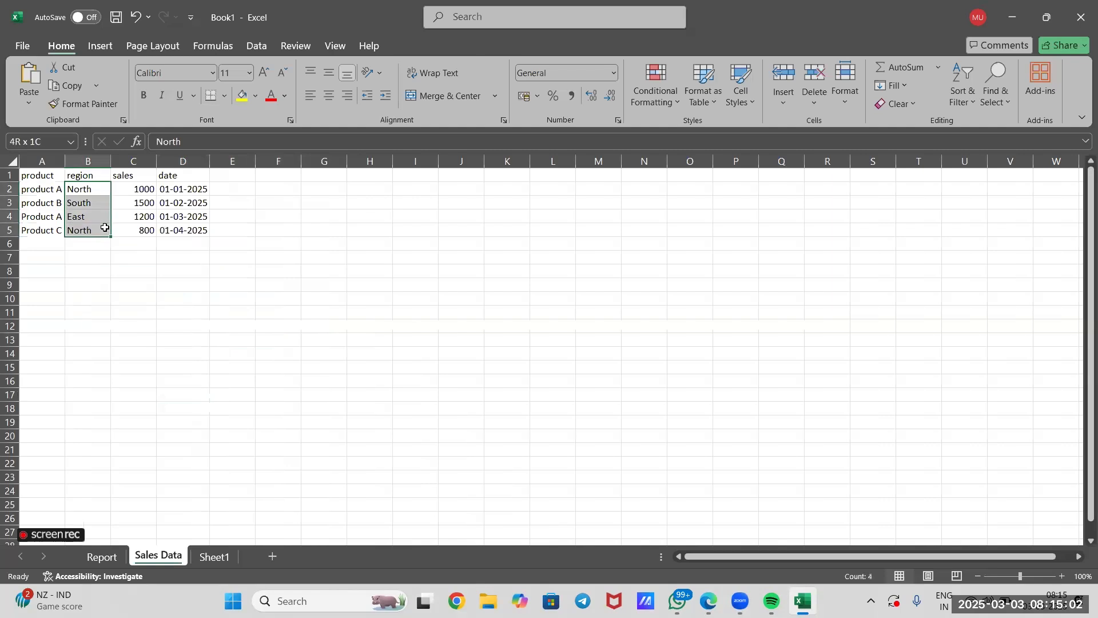
left_click(93, 190)
left_click(95, 205)
left_click(100, 228)
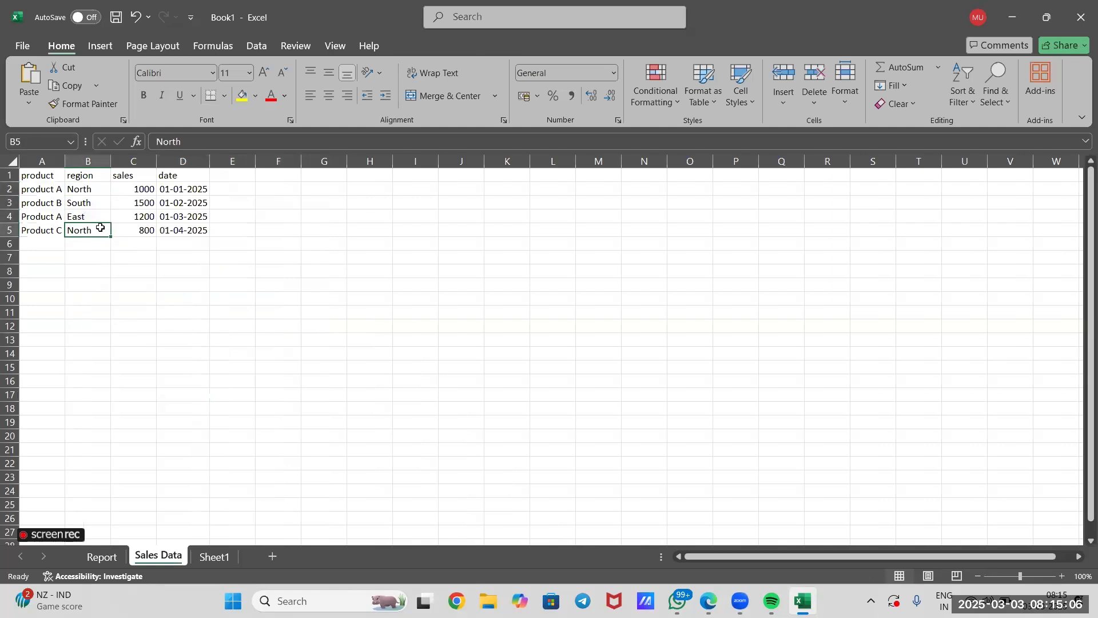
left_click_drag(192, 189, 199, 224)
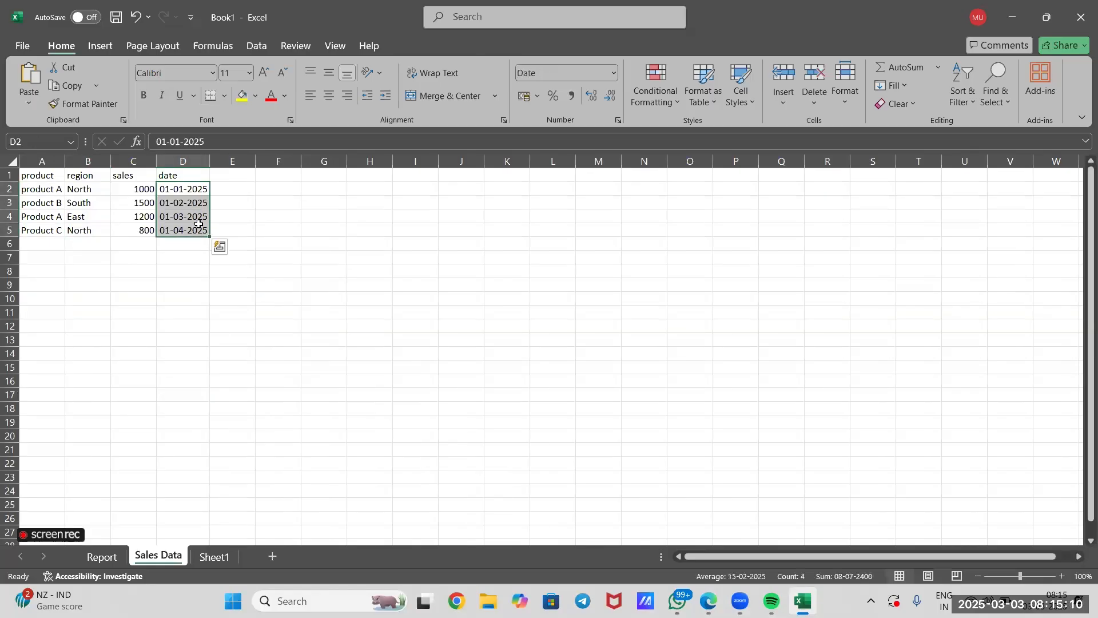
left_click(190, 192)
left_click(192, 204)
key("Down")
Add a "team" column heading in cell E1 of the Sales Data sheet.
double_click(227, 172)
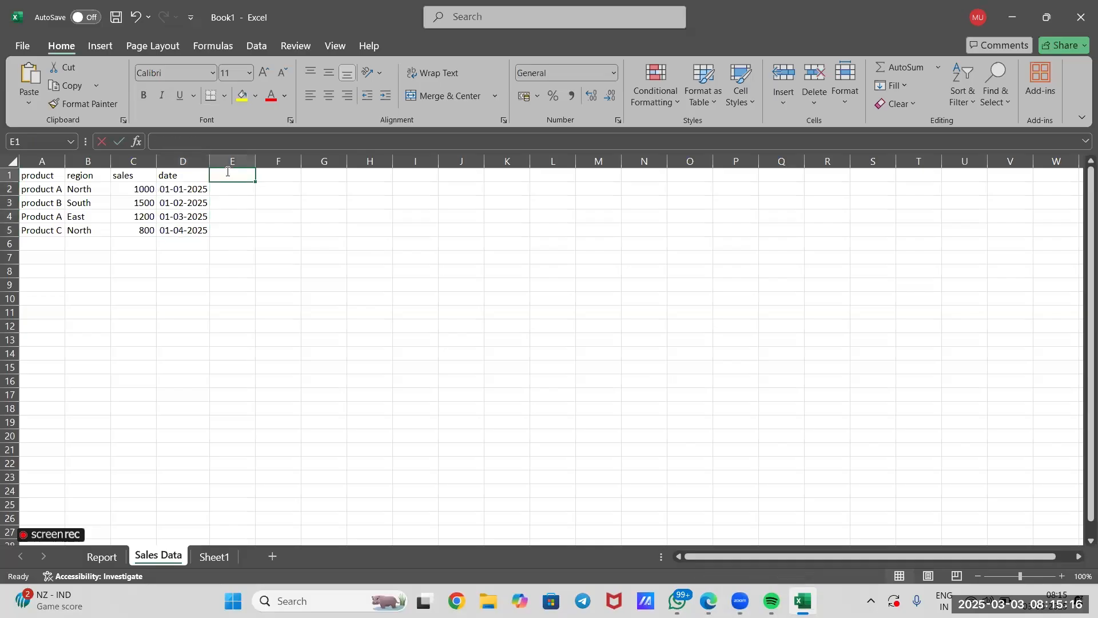
type("tea")
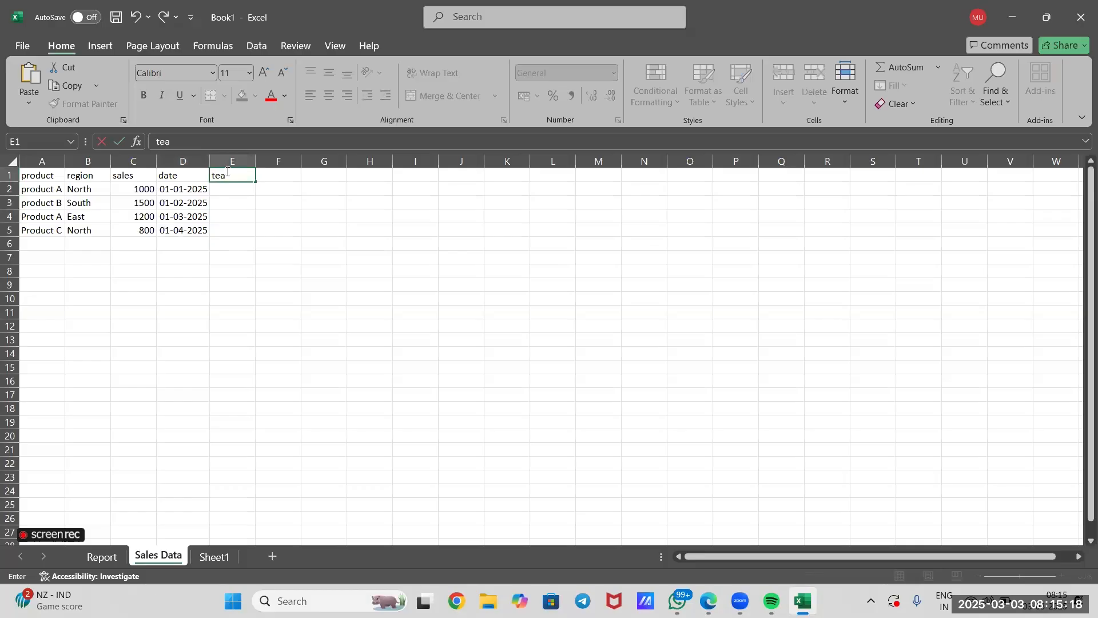
type("M=M")
key("BackSpace")
key("BackSpace")
key("BackSpace")
type("m")
Enter "team A" in cell E2 and "team B" in cell E3.
left_click(238, 195)
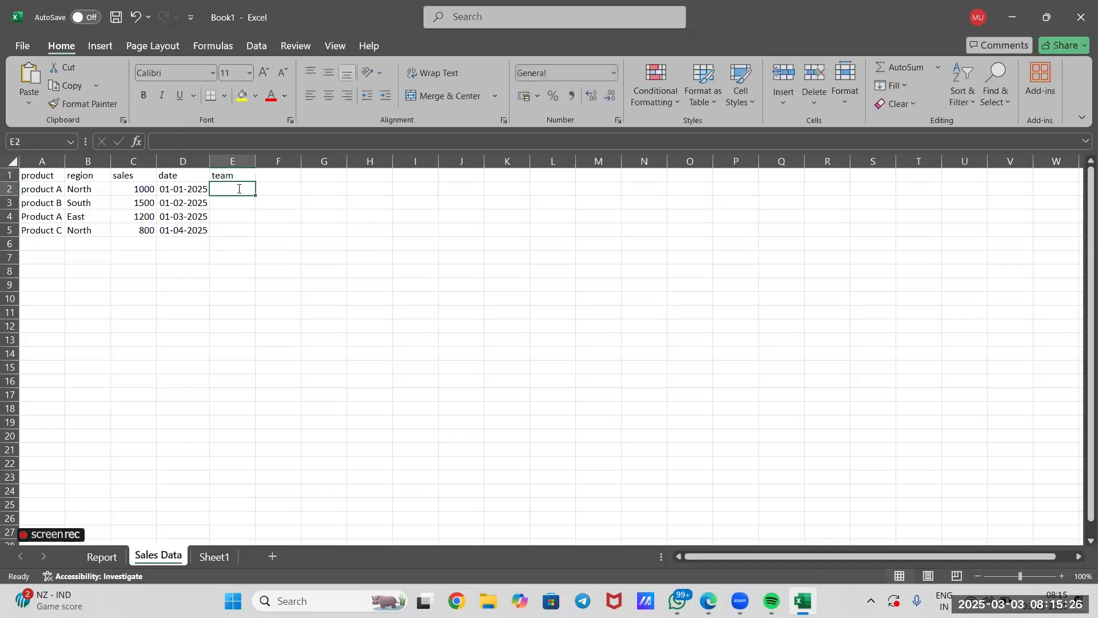
type("team A")
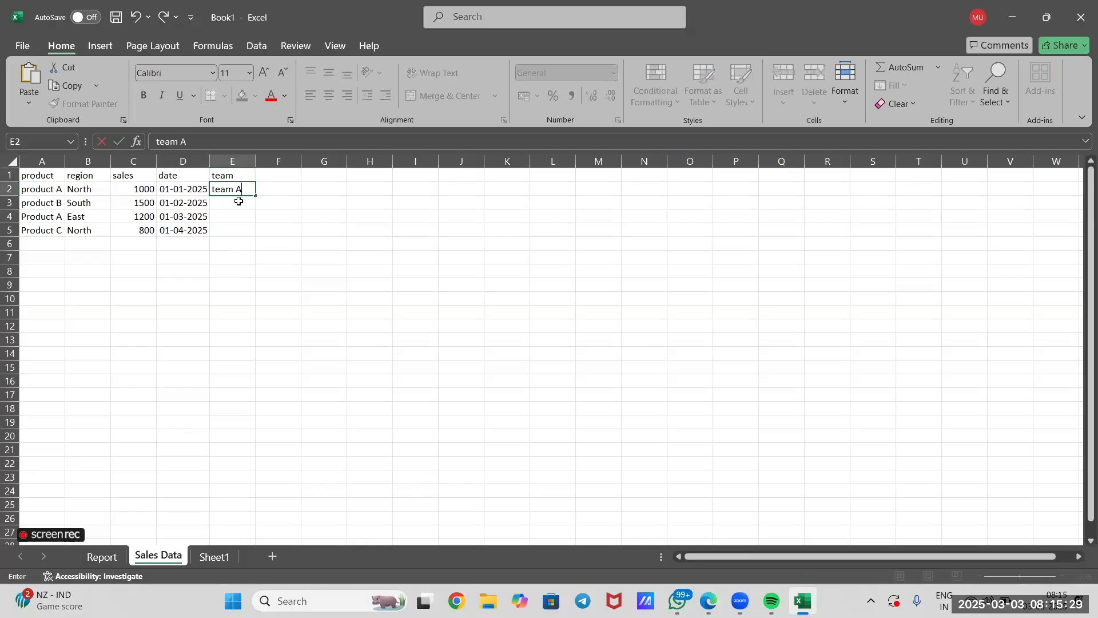
left_click(239, 201)
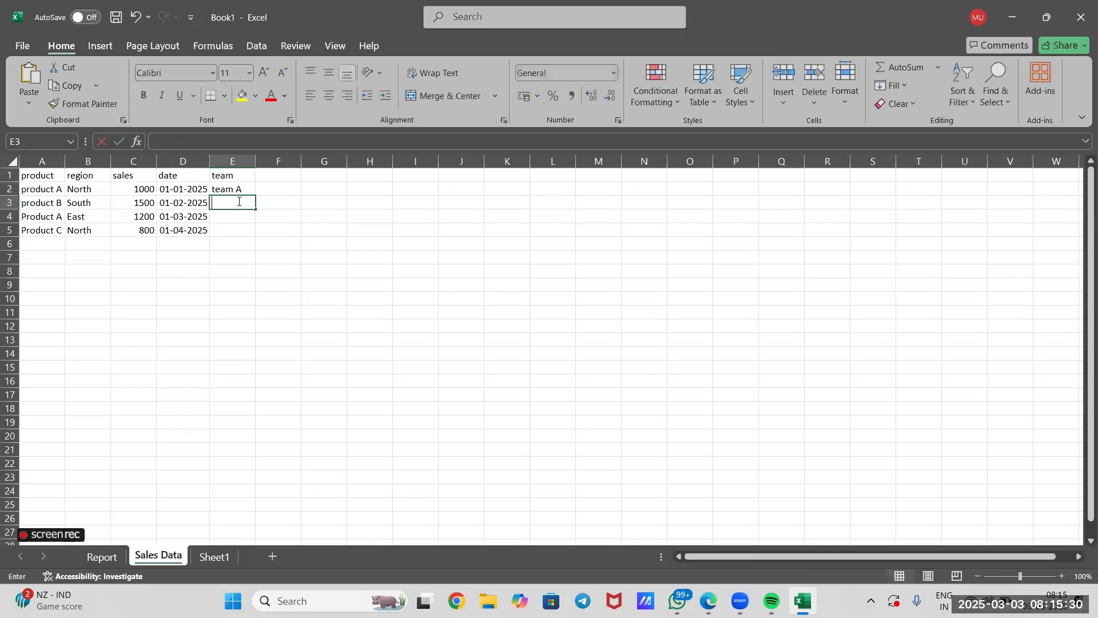
type("team B")
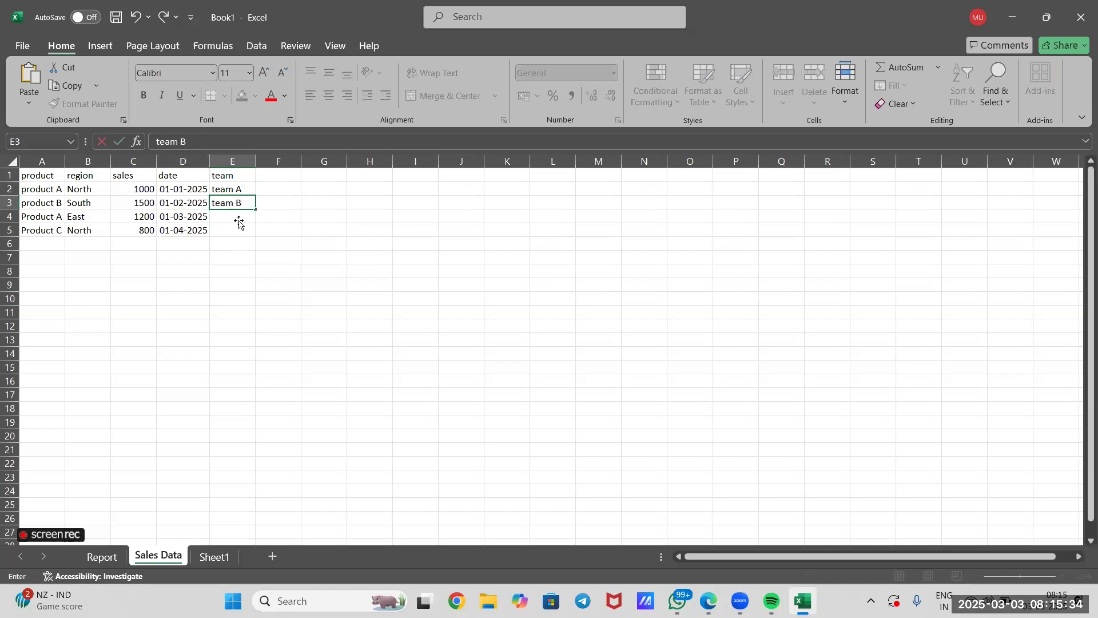
Copy "team A" from cell E2 into E4 and enter "team C" in cell E5.
left_click(239, 220)
left_click(241, 194)
key("ctrl+c")
left_click(245, 215)
key("ctrl+v")
key("ctrl")
left_click(238, 229)
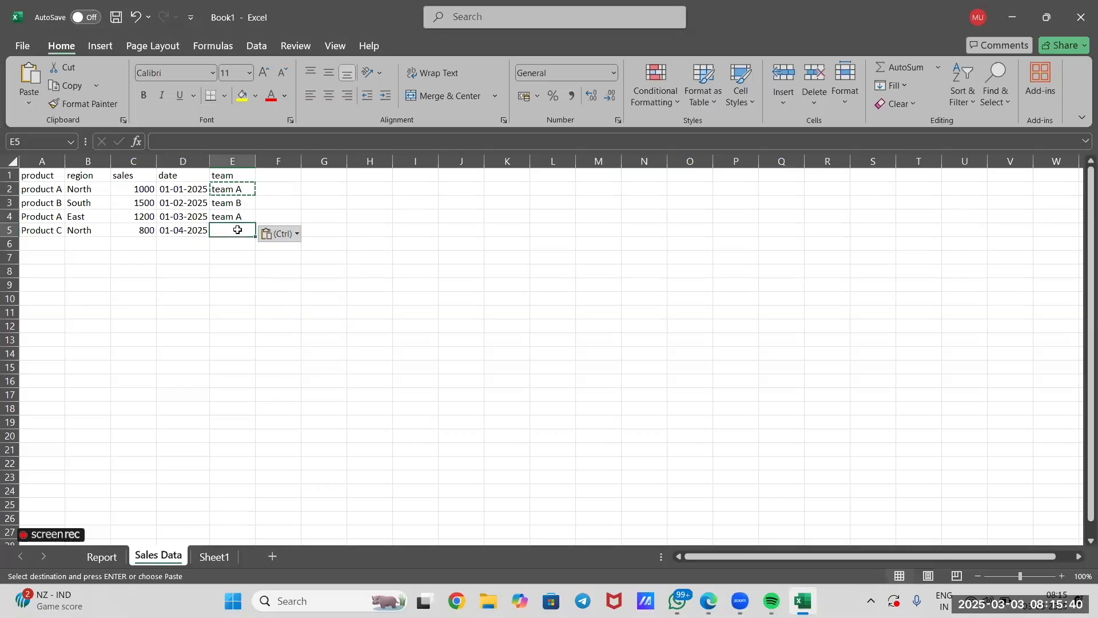
type("team C")
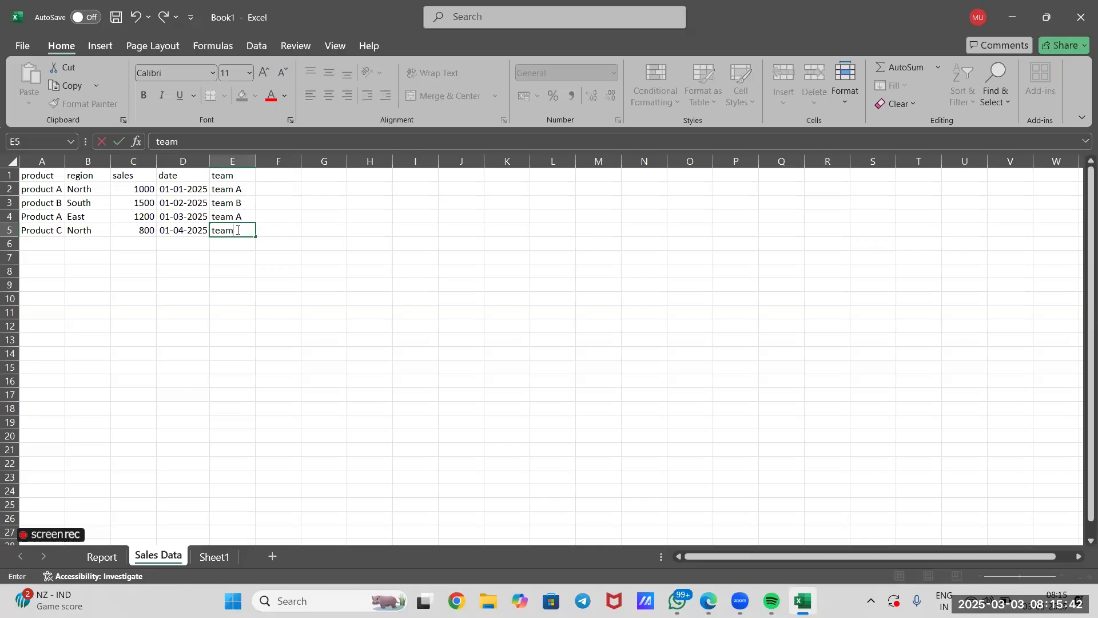
left_click(265, 242)
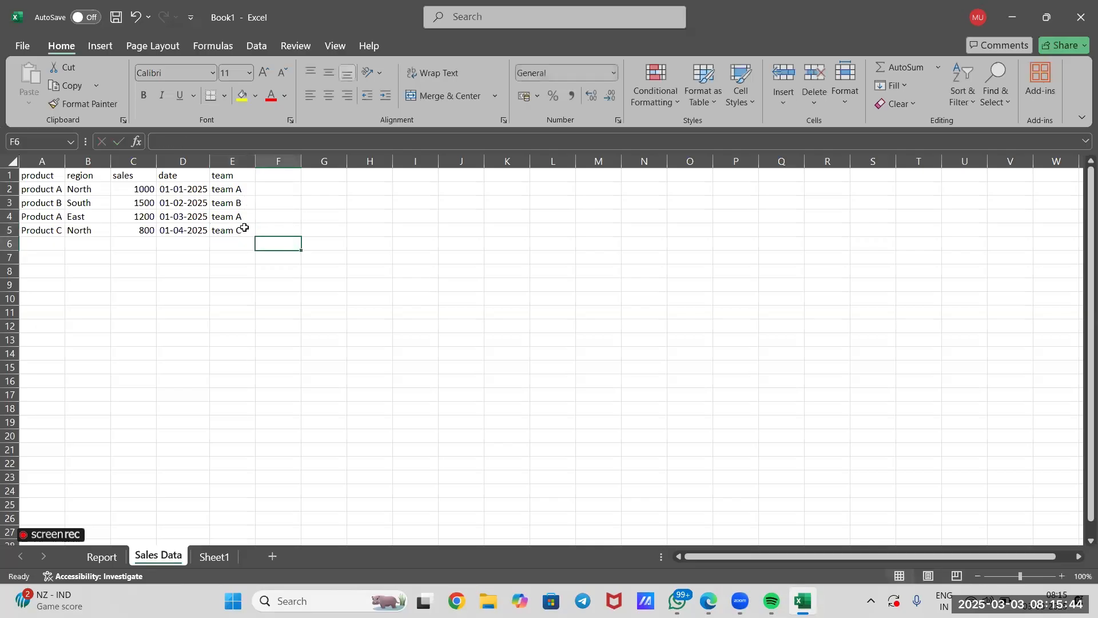
Insert a pivot table on a new worksheet from the Sales Data range A1:E5.
left_click_drag(246, 232, 5, 177)
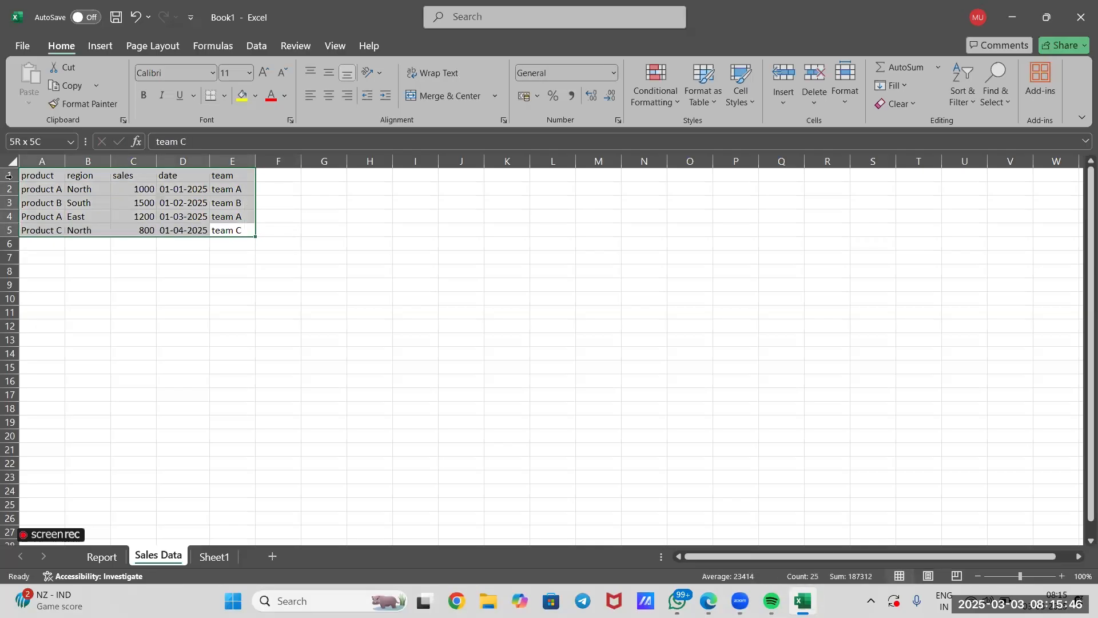
left_click(96, 49)
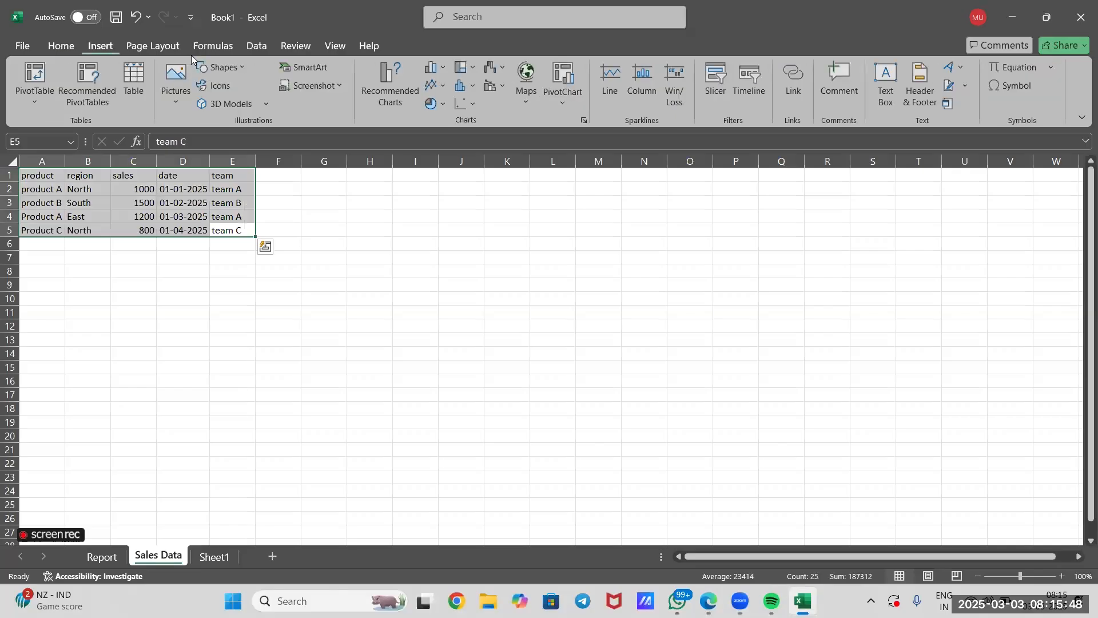
left_click(32, 67)
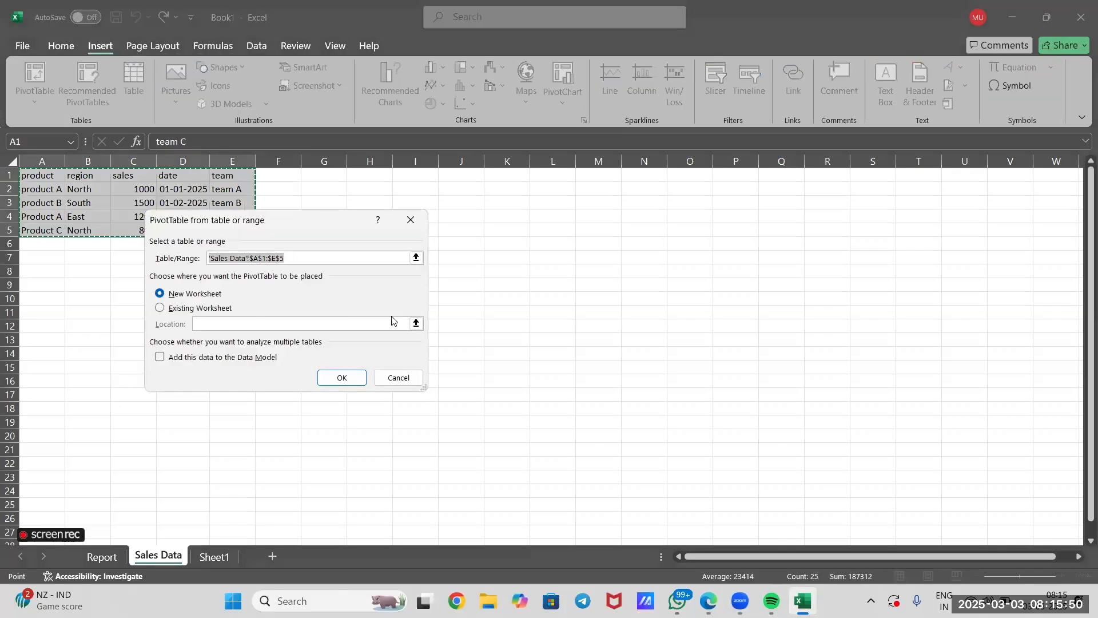
left_click(332, 379)
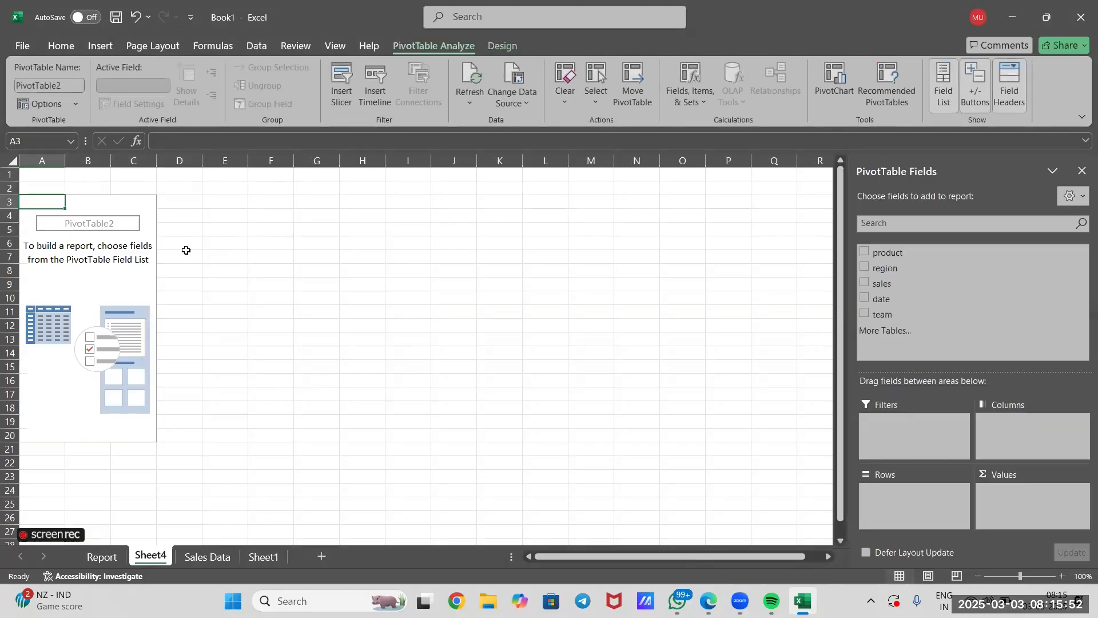
left_click(127, 207)
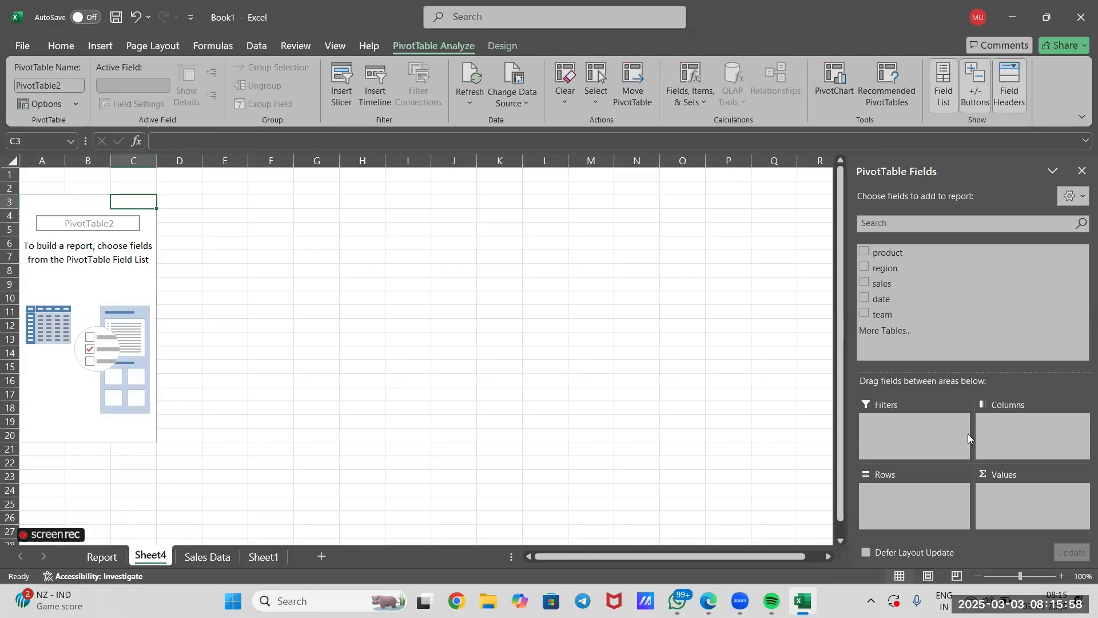
left_click(917, 495)
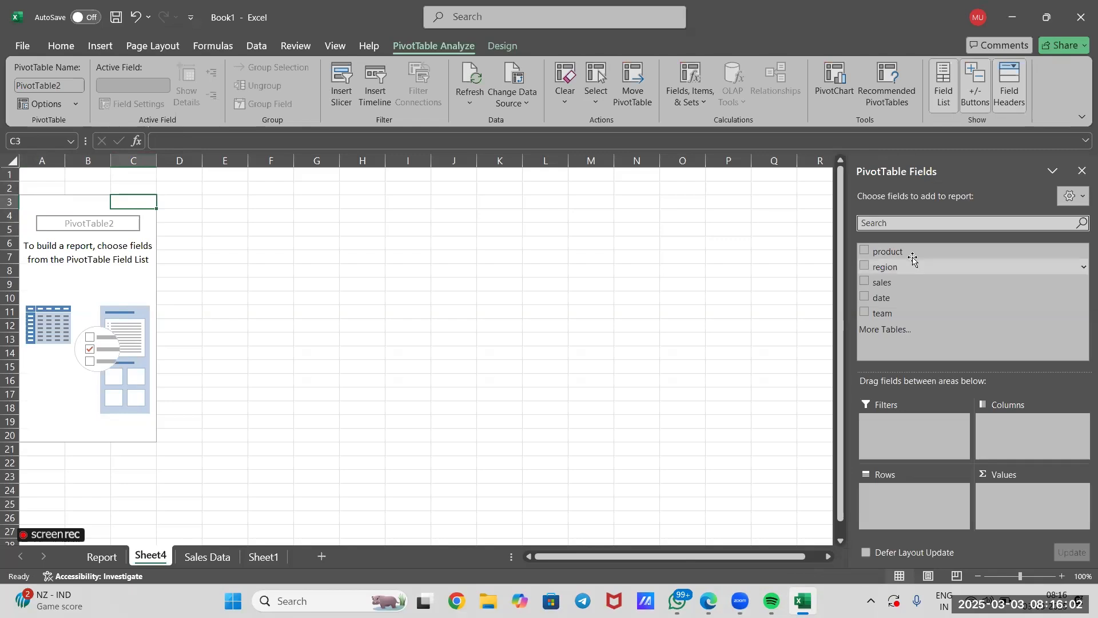
Lay out the new pivot table with product in rows, sales in values, region and date as filters, and team in columns.
left_click_drag(913, 254, 911, 498)
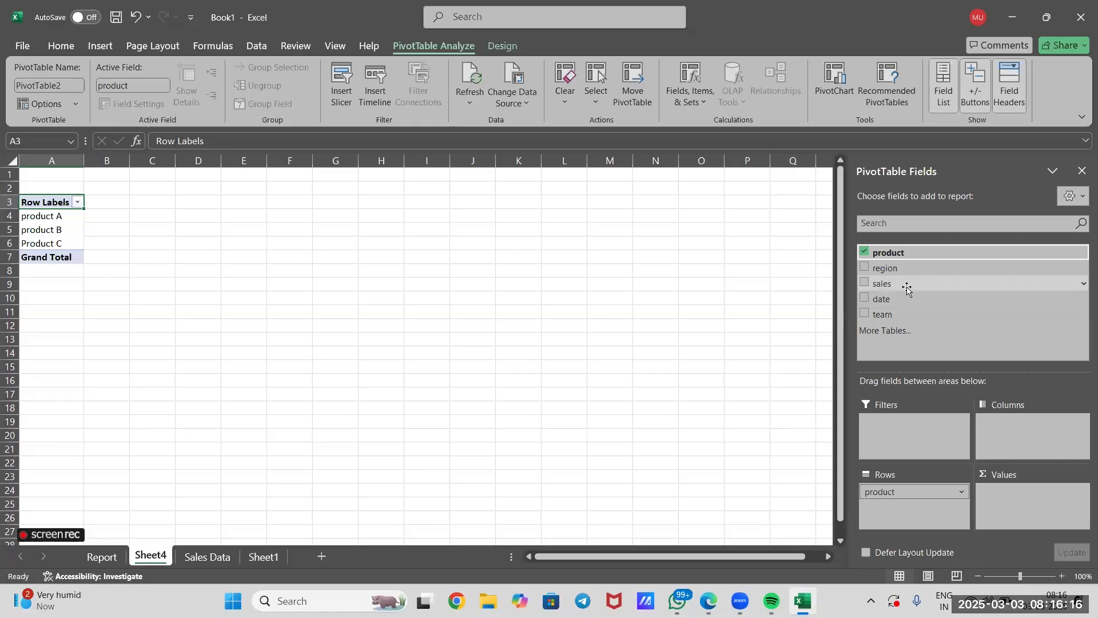
left_click_drag(907, 289, 1015, 503)
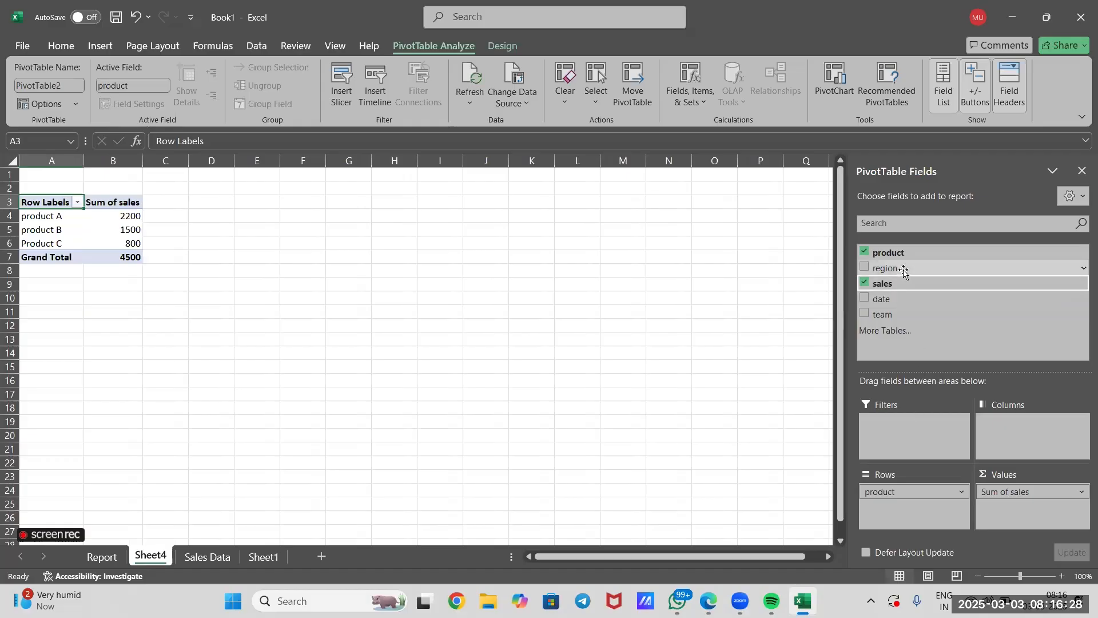
left_click_drag(902, 269, 901, 431)
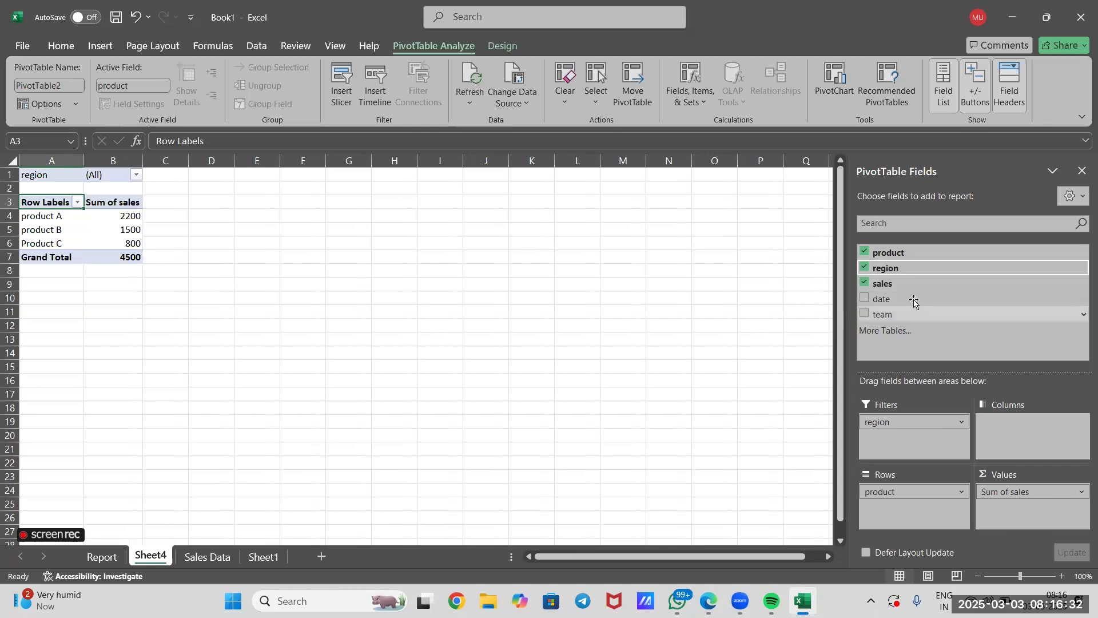
left_click_drag(914, 303, 891, 439)
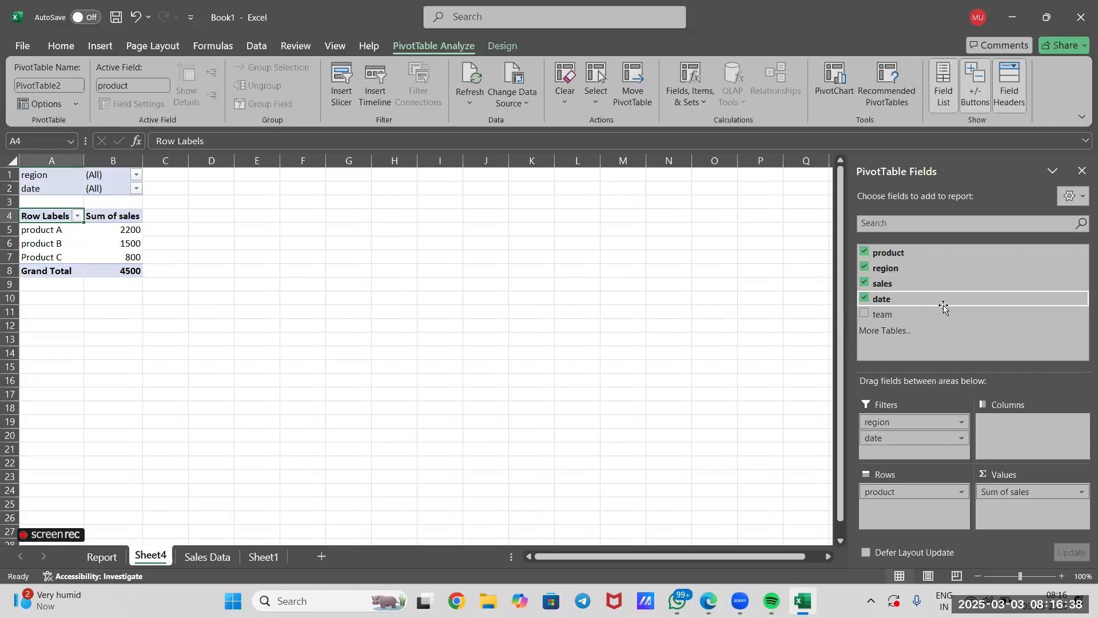
left_click_drag(923, 315, 1025, 424)
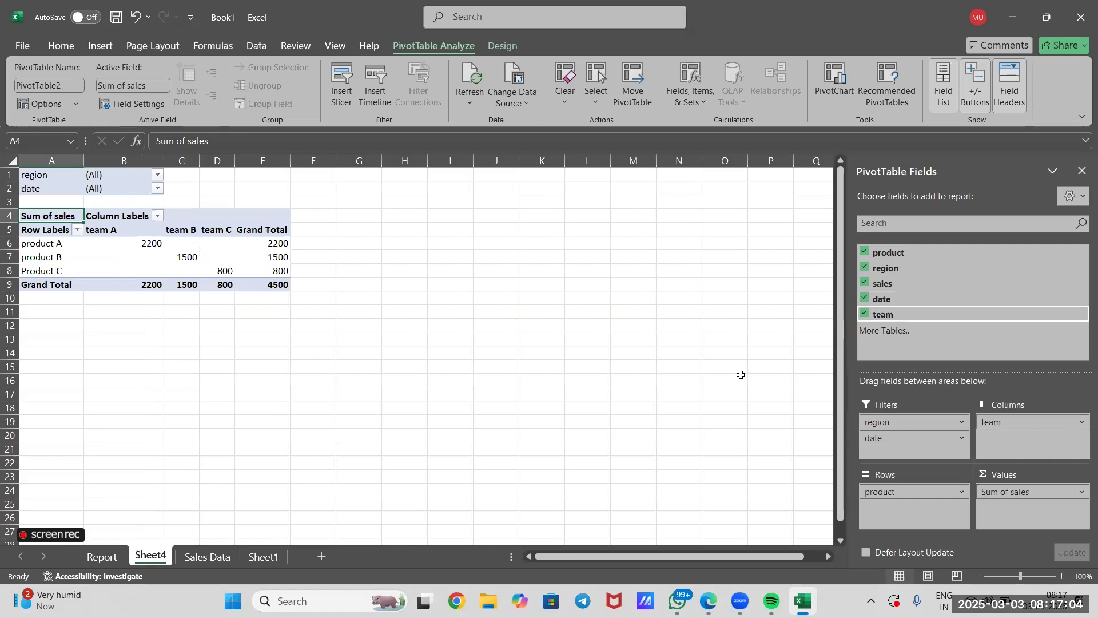
Filter the Sheet4 pivot table to the East region.
left_click(50, 244)
left_click(57, 257)
left_click(63, 277)
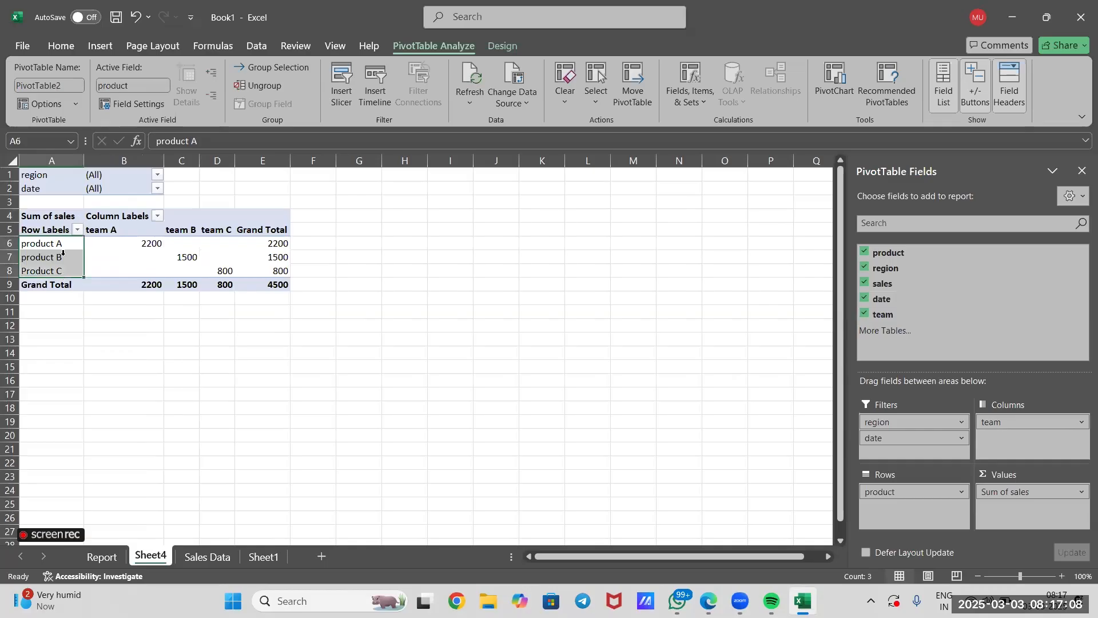
left_click(158, 174)
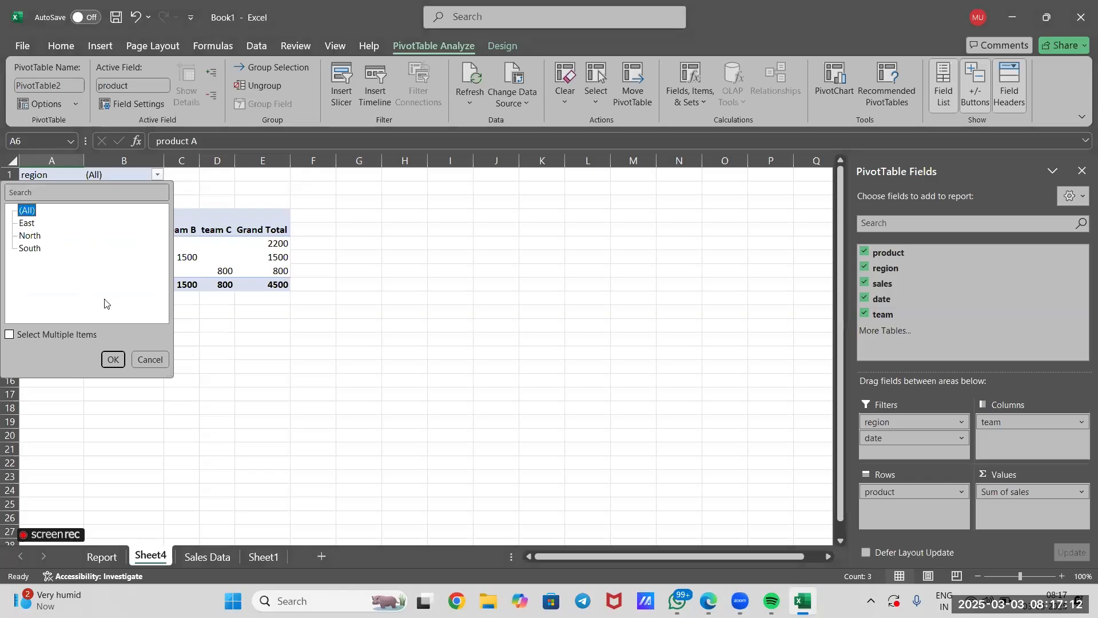
key("Down")
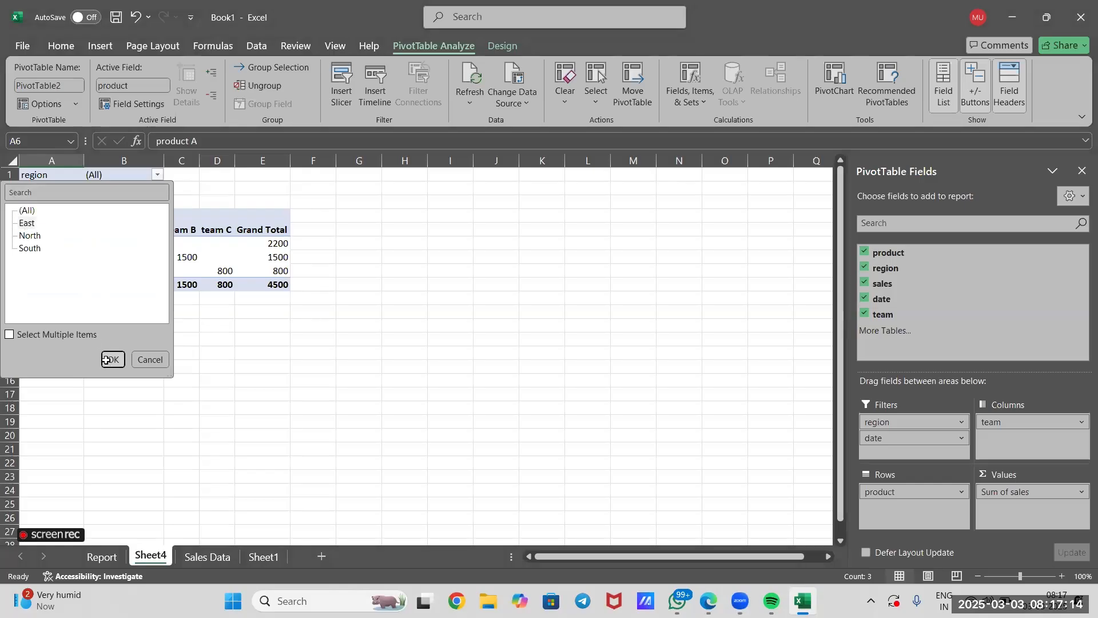
left_click(113, 360)
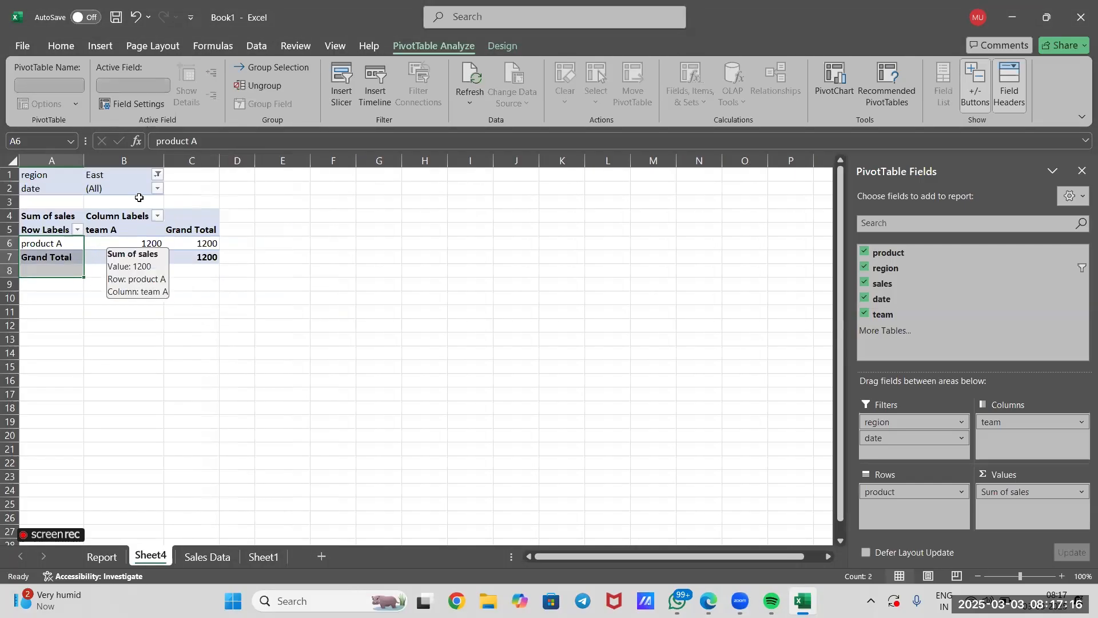
Reset the pivot table's region filter to (All).
left_click(157, 189)
left_click(158, 174)
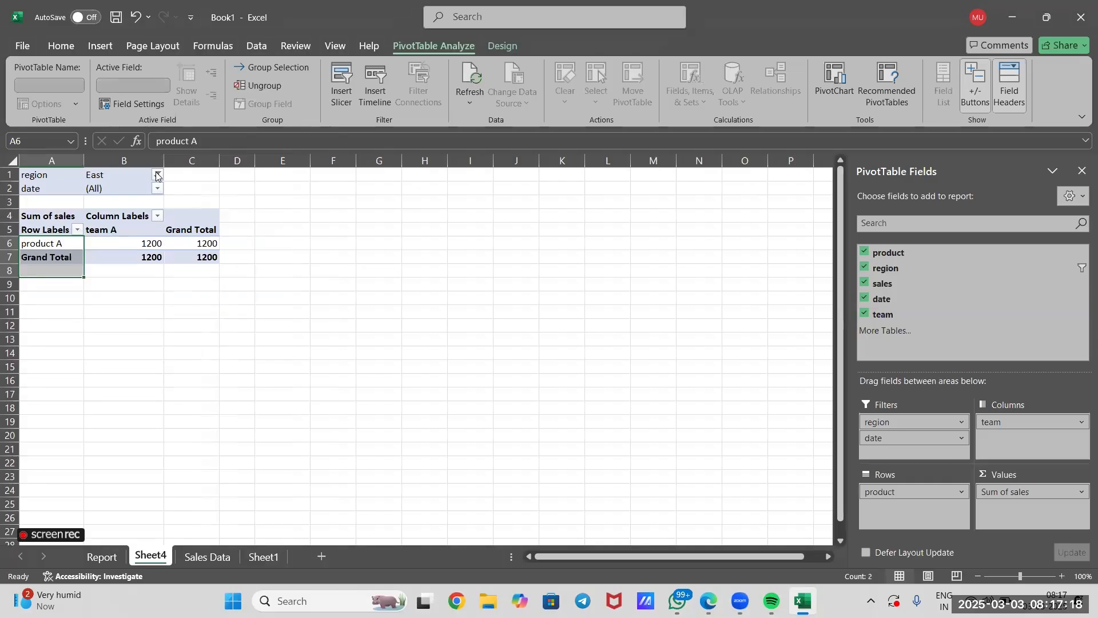
left_click(158, 174)
left_click(27, 211)
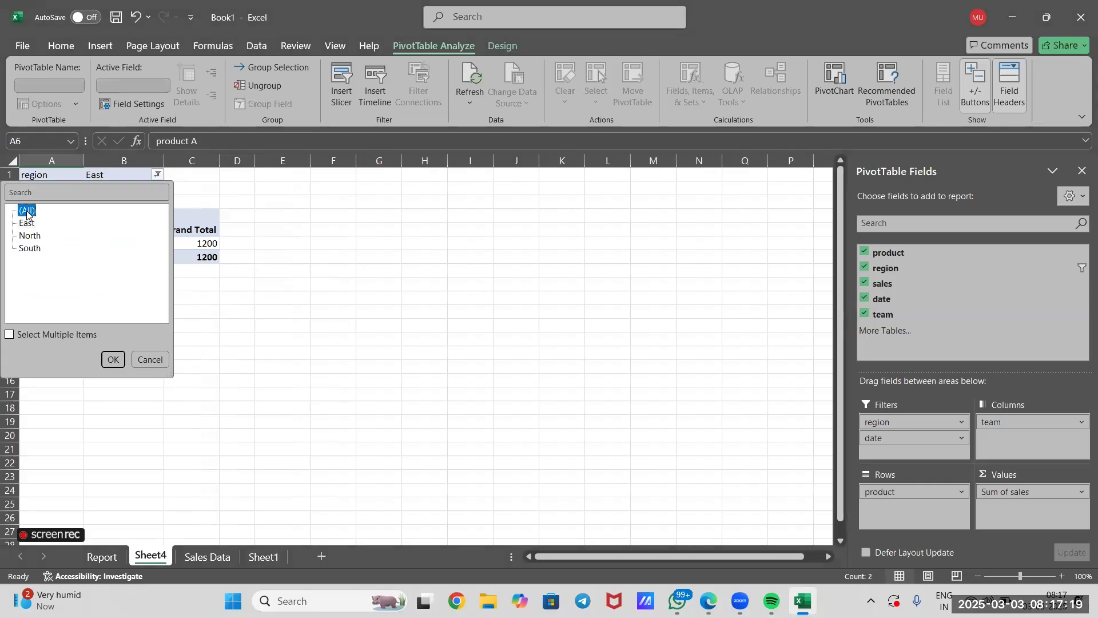
left_click(113, 360)
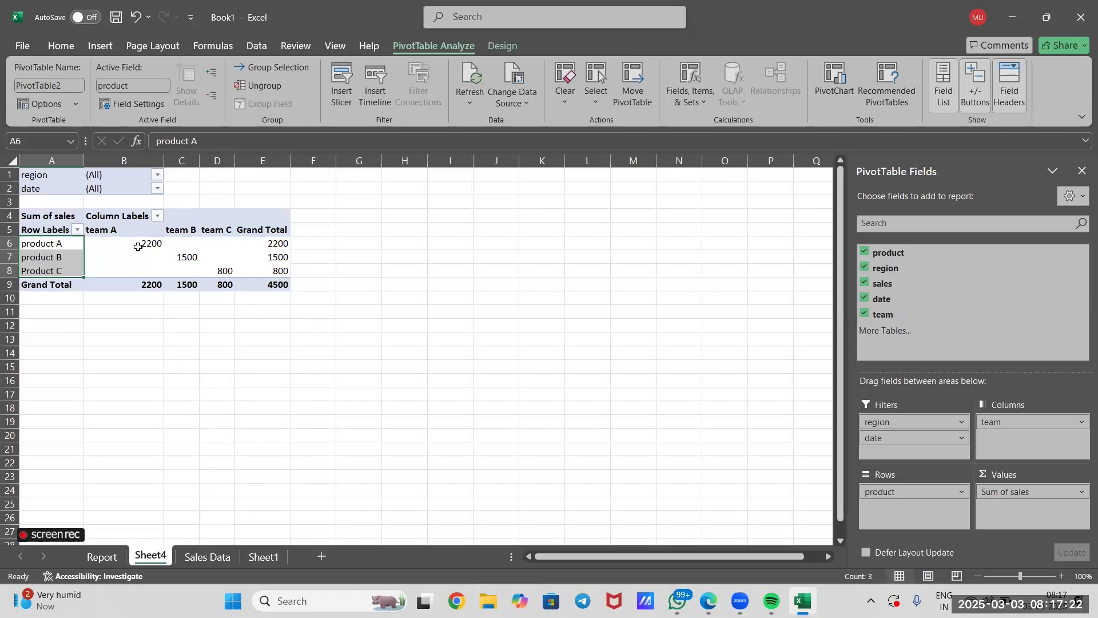
Examine each product's sales by team and its grand total in the Sheet4 pivot table.
left_click(140, 245)
left_click(60, 247)
left_click(143, 244)
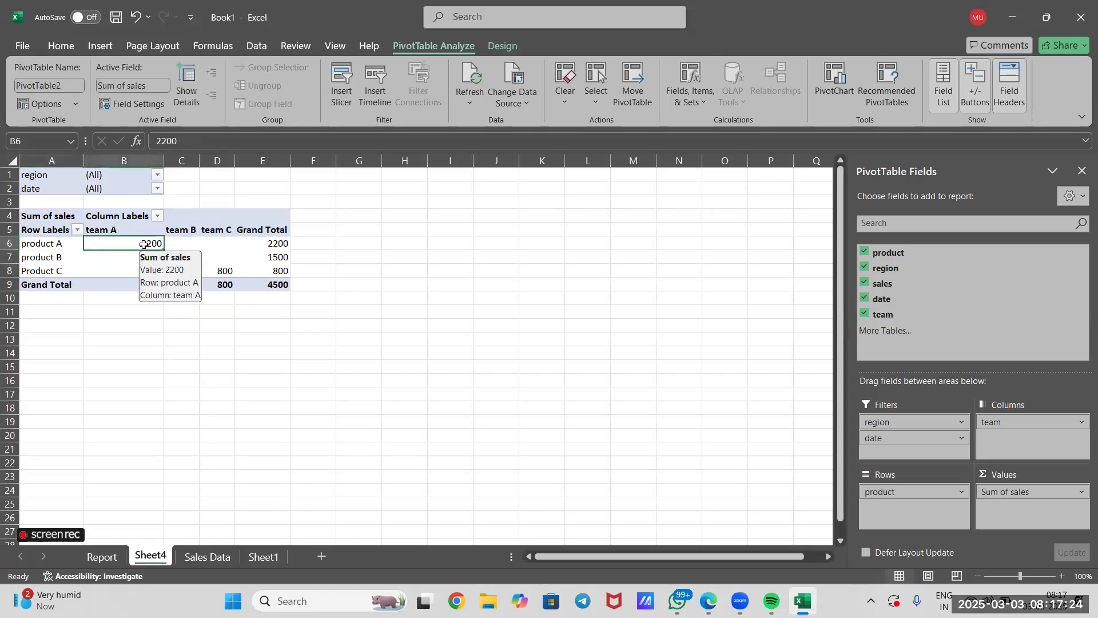
left_click(243, 243)
left_click(185, 257)
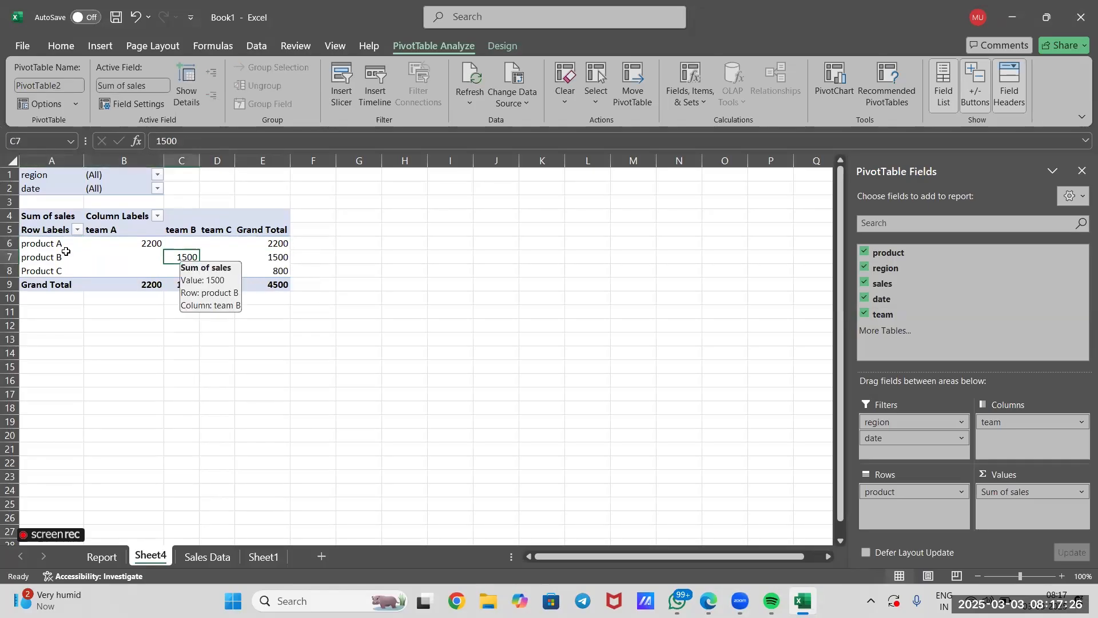
left_click(225, 247)
left_click(226, 265)
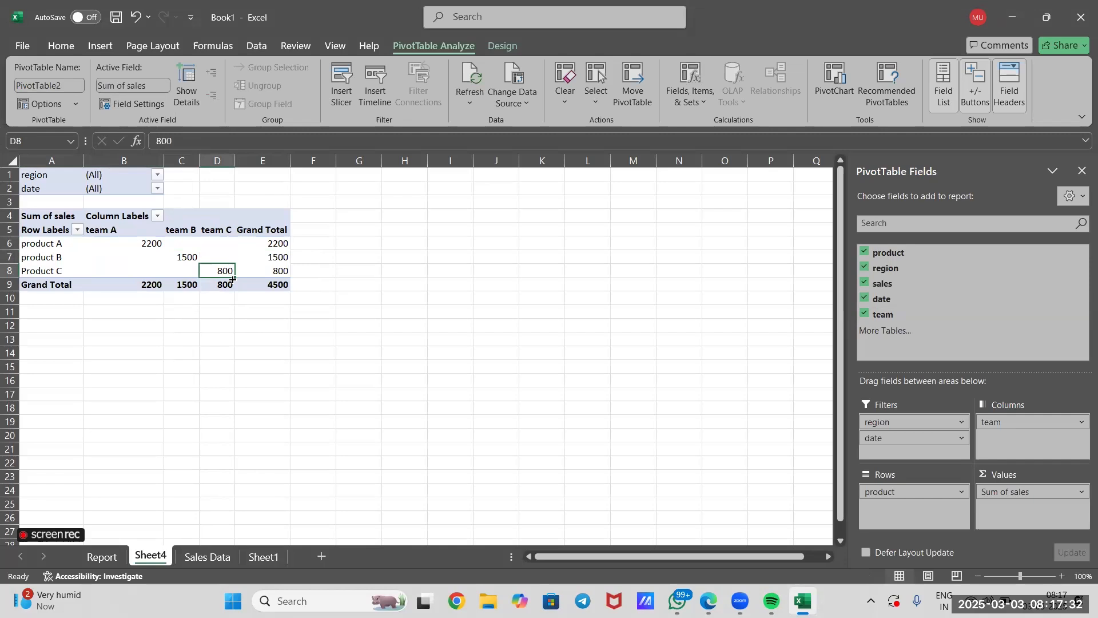
left_click(180, 244)
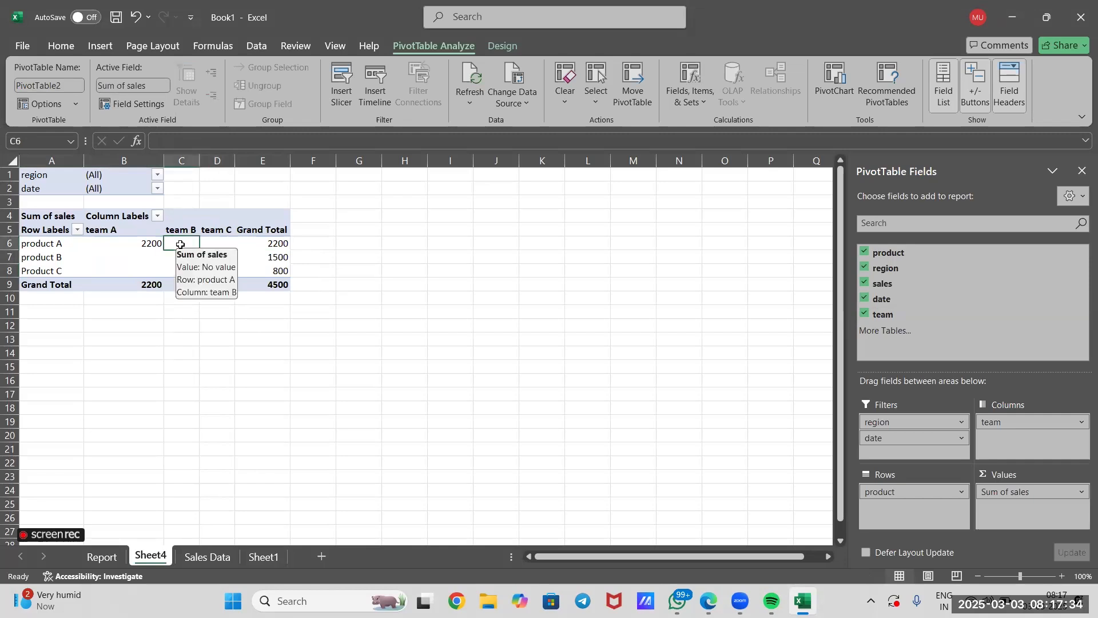
left_click(226, 245)
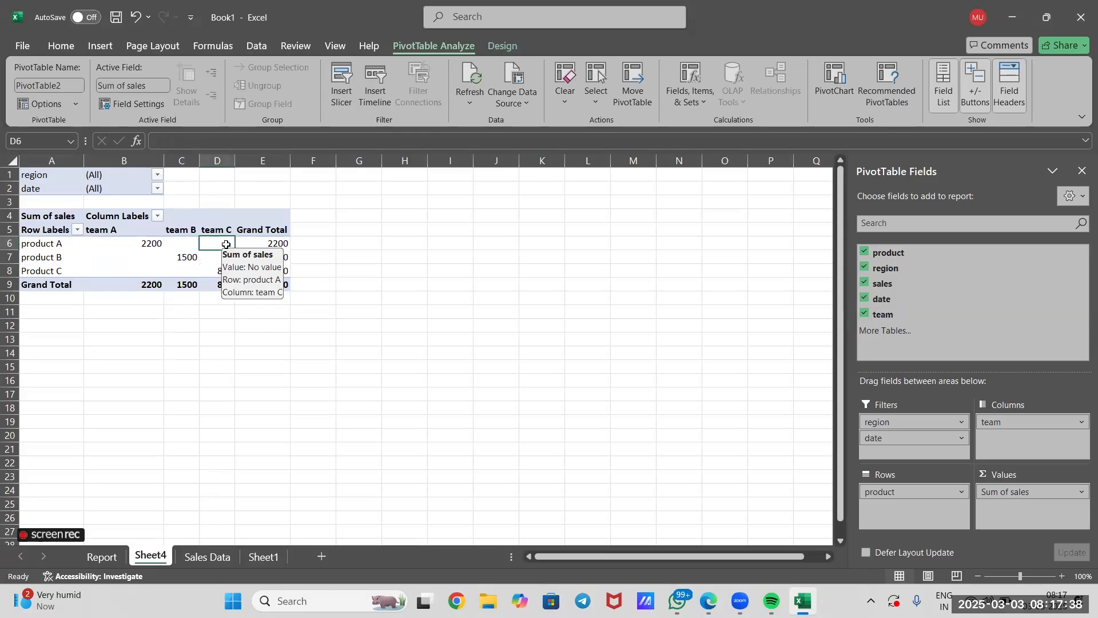
left_click(224, 367)
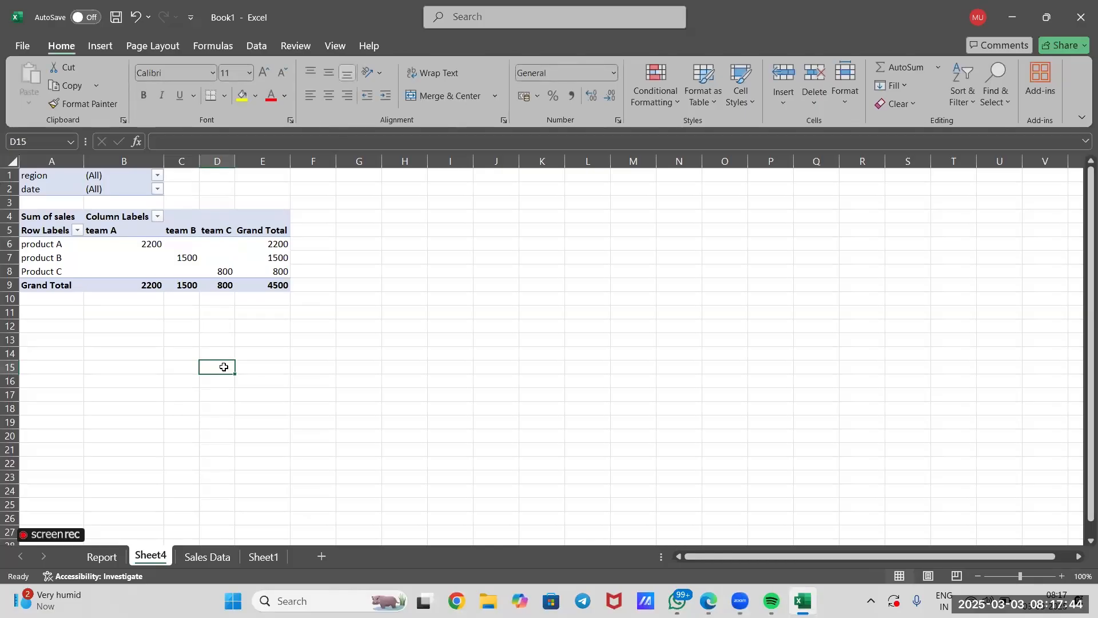
left_click(247, 259)
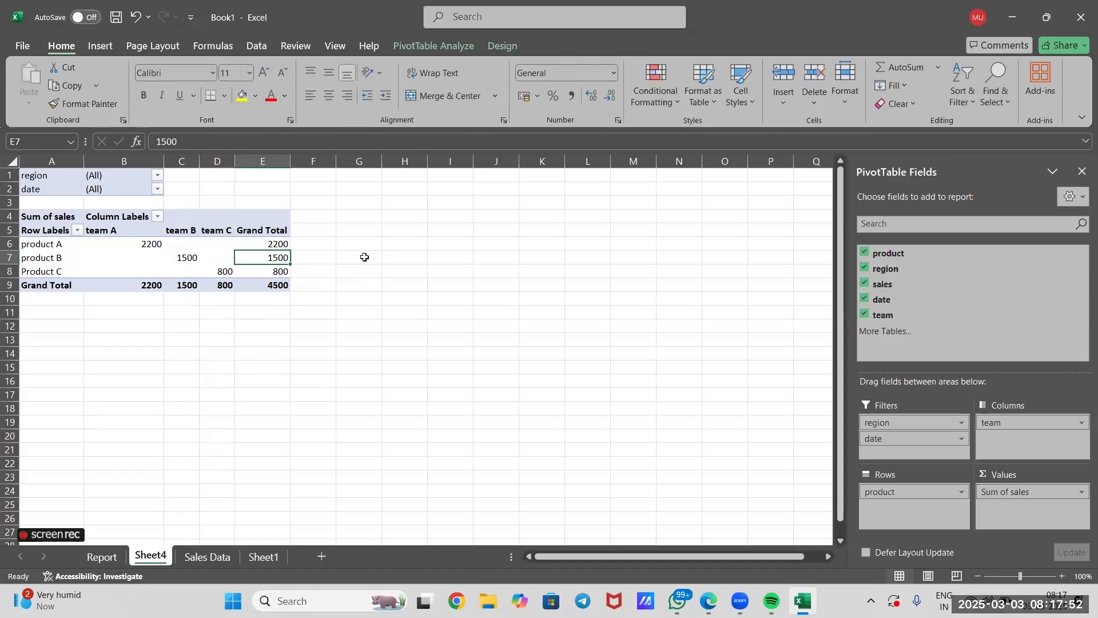
Add the line "4. create a pivot table" in cell D13 of Sheet1.
left_click(265, 557)
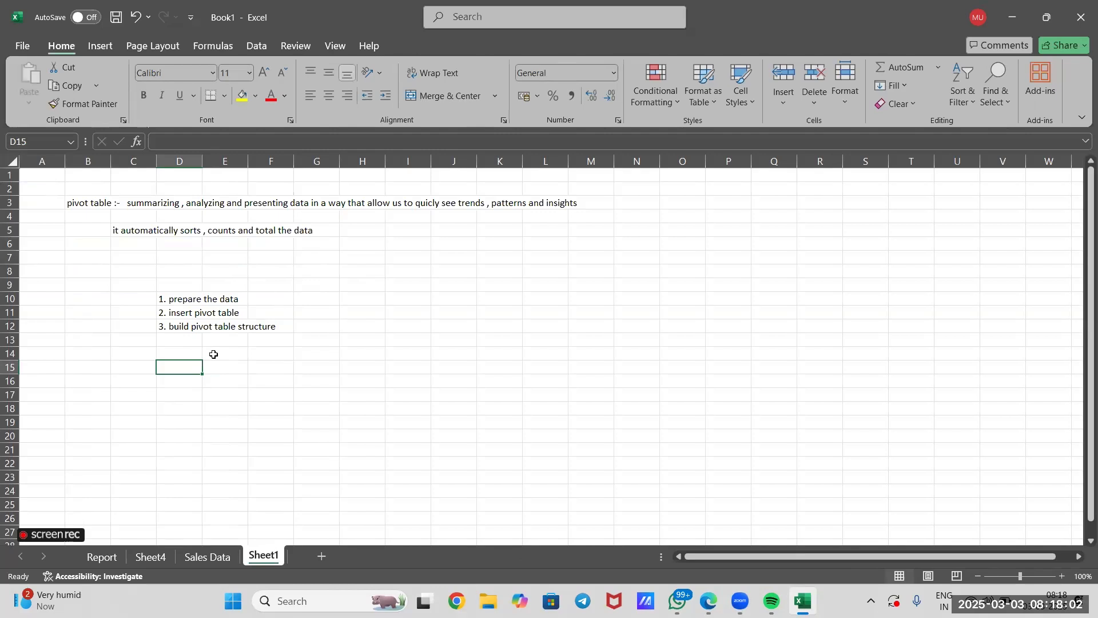
double_click(187, 339)
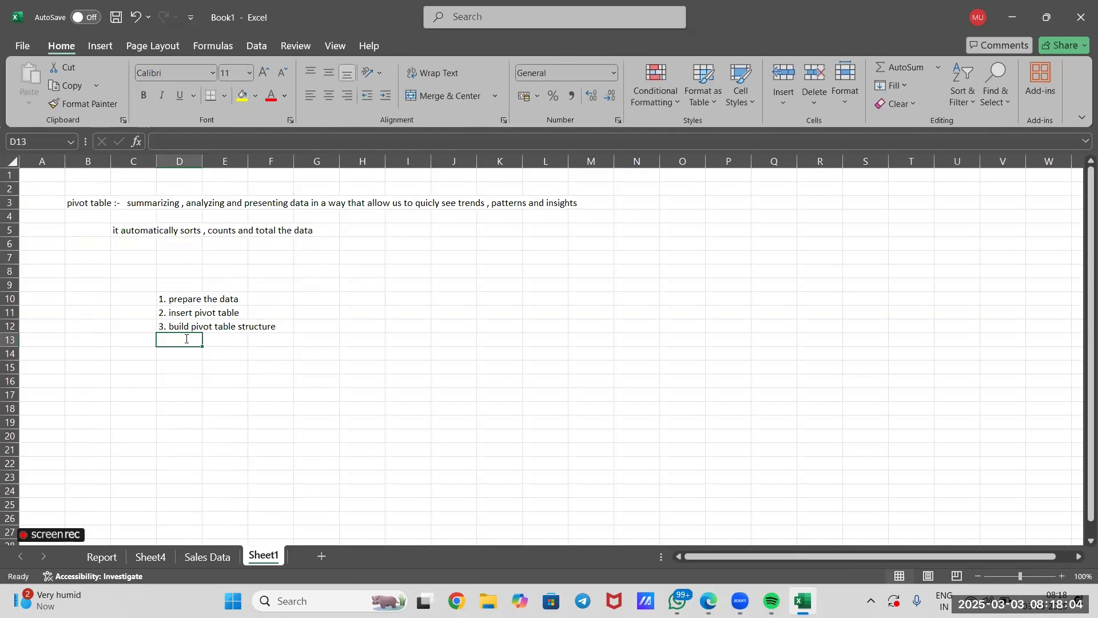
type("4.")
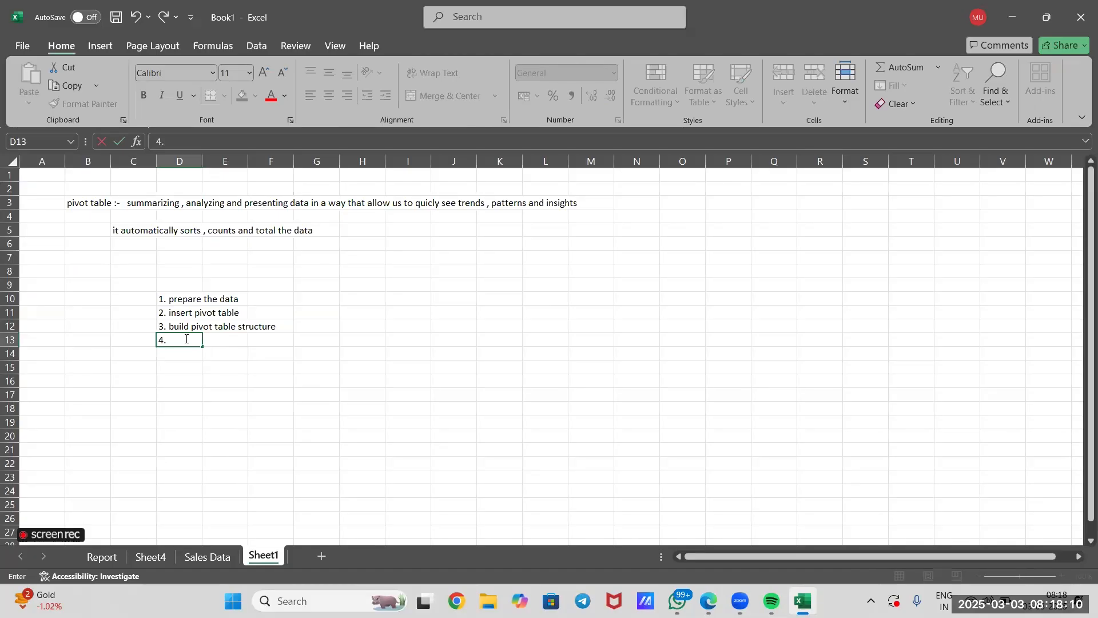
type(" create a pivot table")
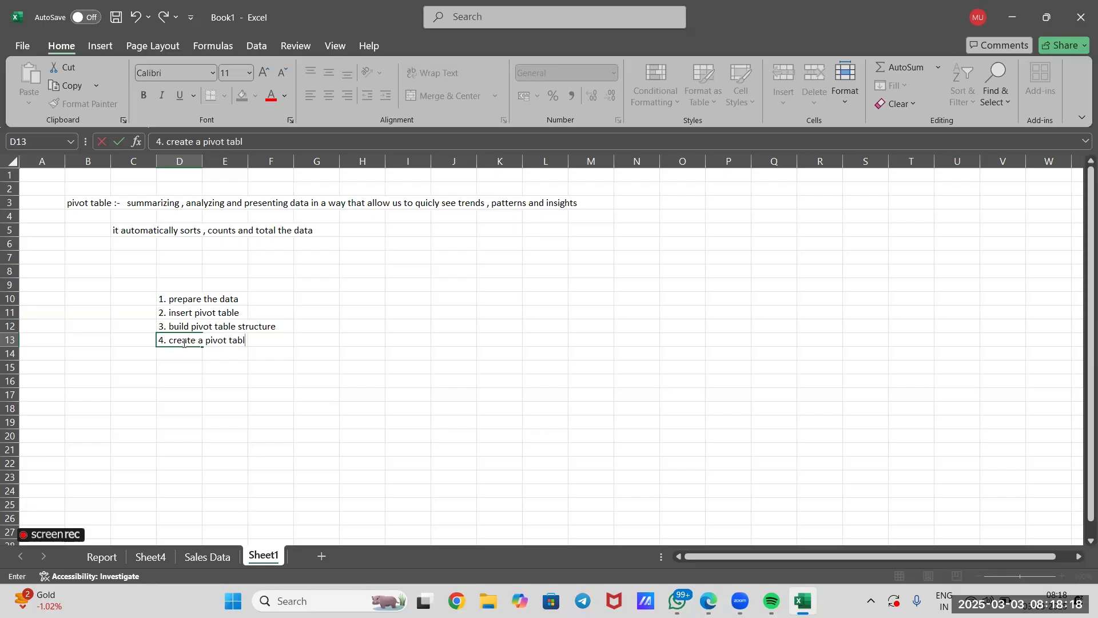
Add the line "5. analyse the pivot table" in cell D14 below the other steps.
left_click(182, 353)
type("5.")
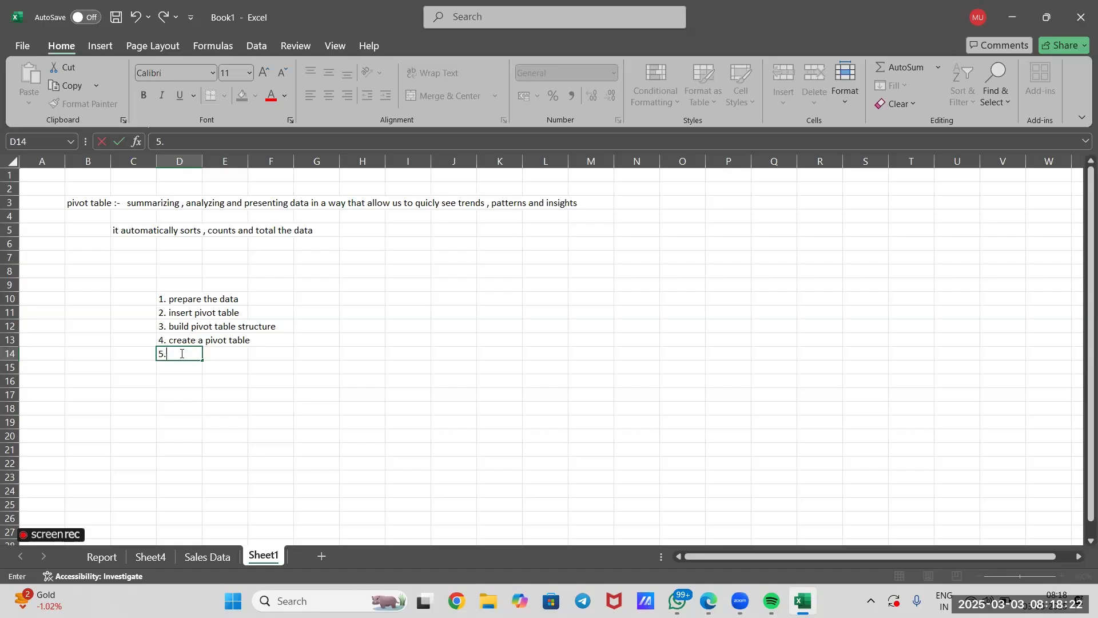
type("aNA")
key("BackSpace")
key("BackSpace")
type("nalyse the p")
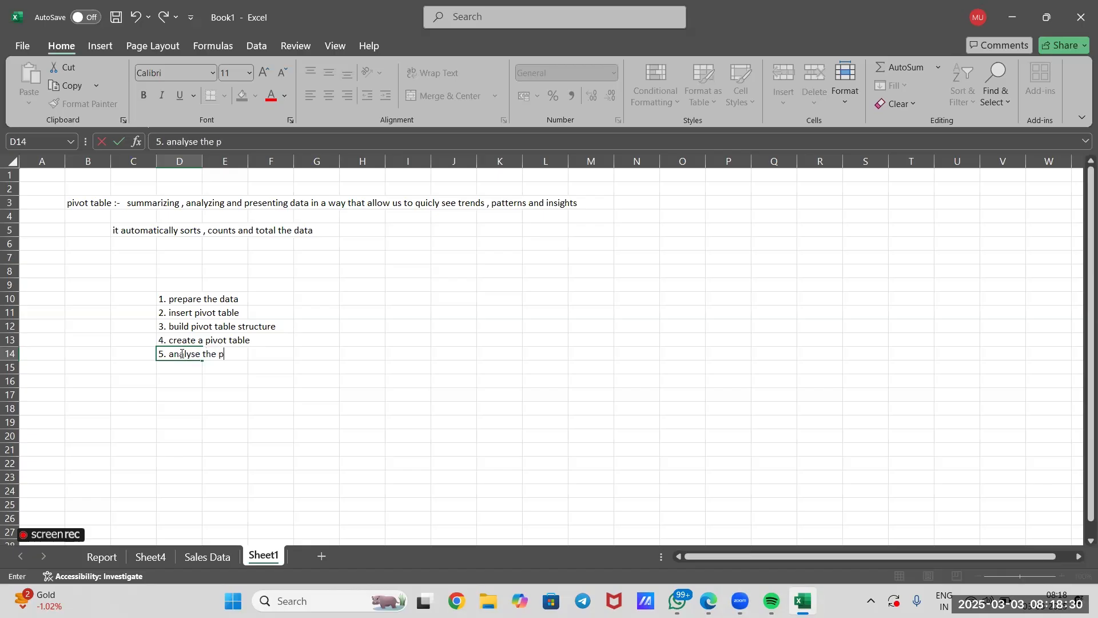
type("ivot table")
left_click(188, 394)
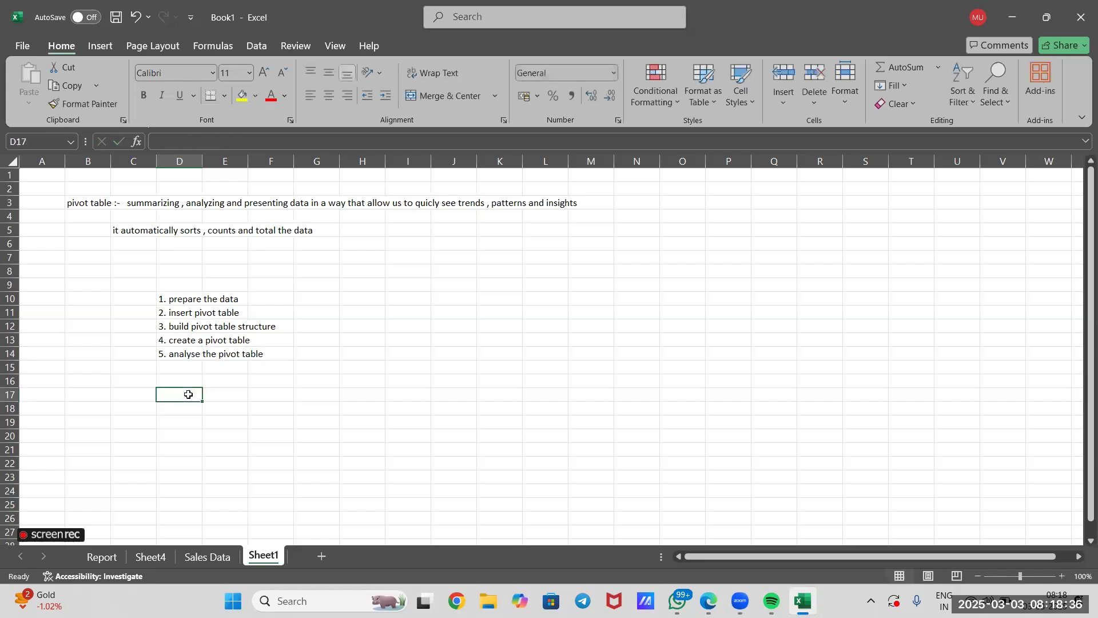
Review the pivot tables on Sheet4 and Report, and return to the step list on Sheet1.
left_click(152, 555)
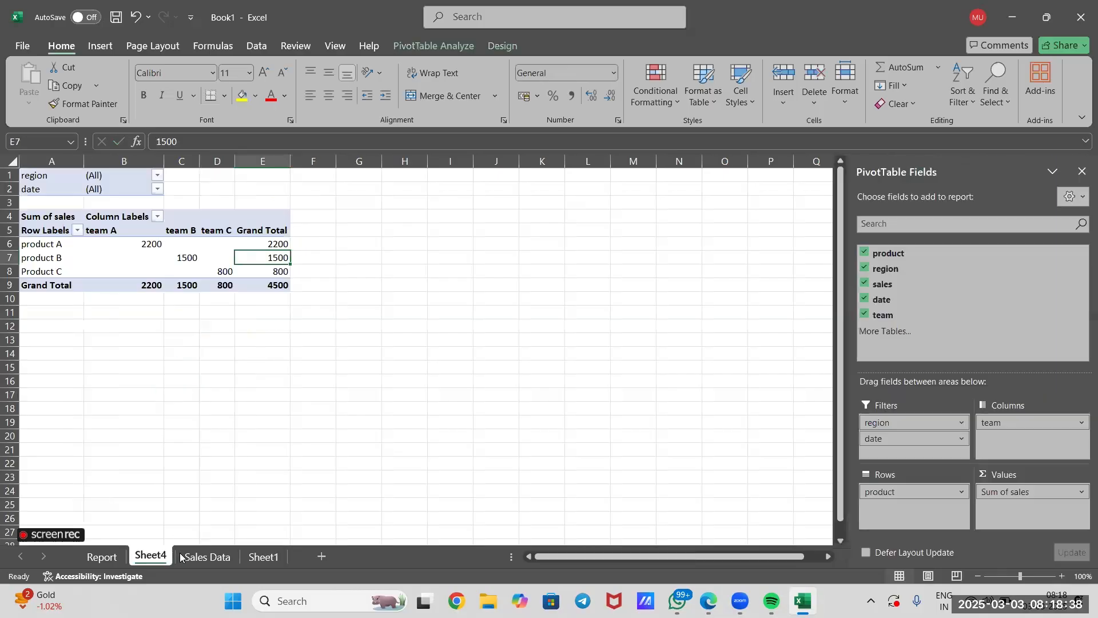
left_click(101, 560)
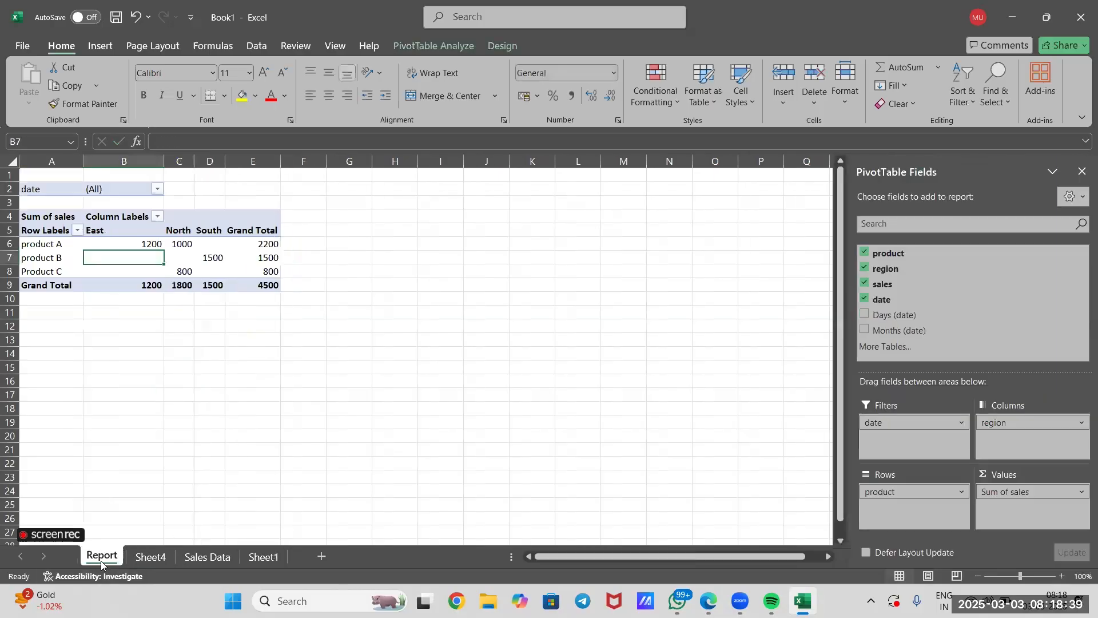
left_click(142, 443)
left_click(125, 370)
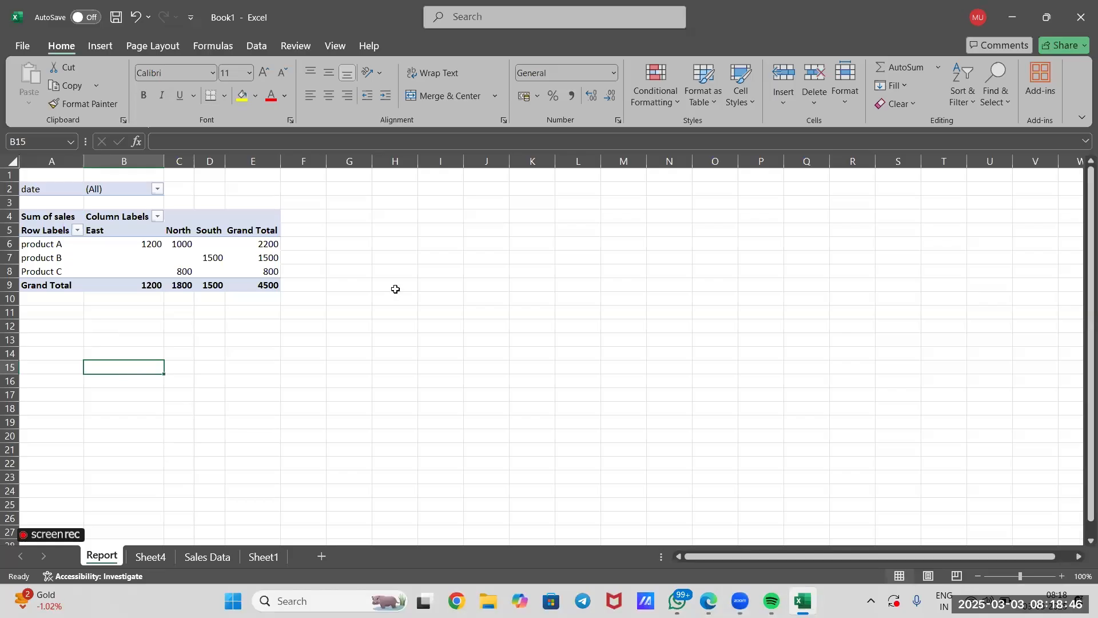
left_click(312, 326)
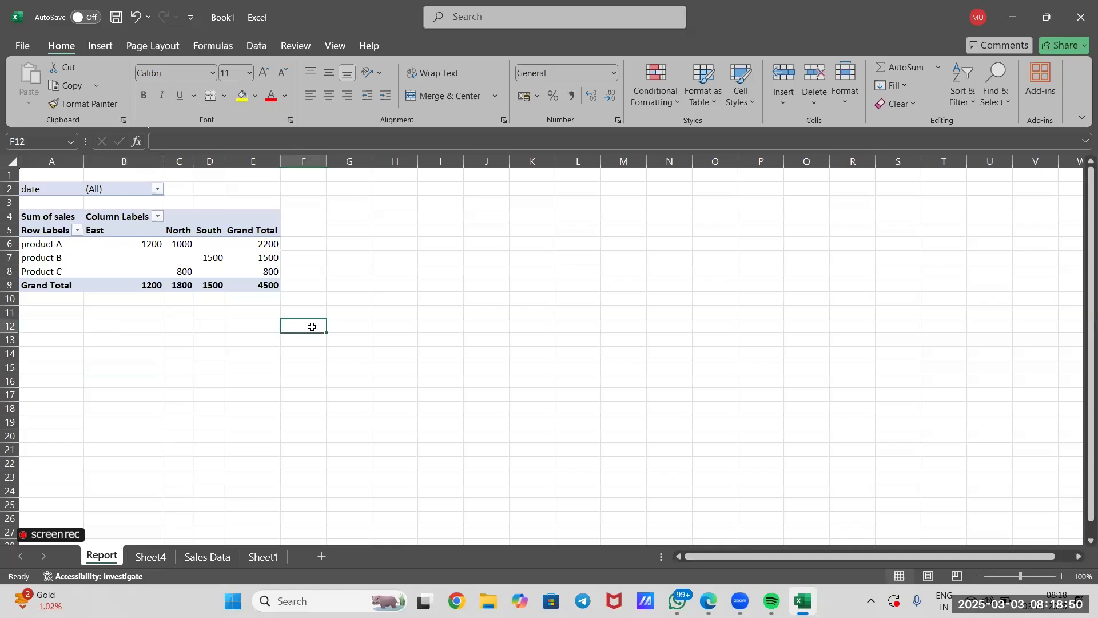
left_click(258, 557)
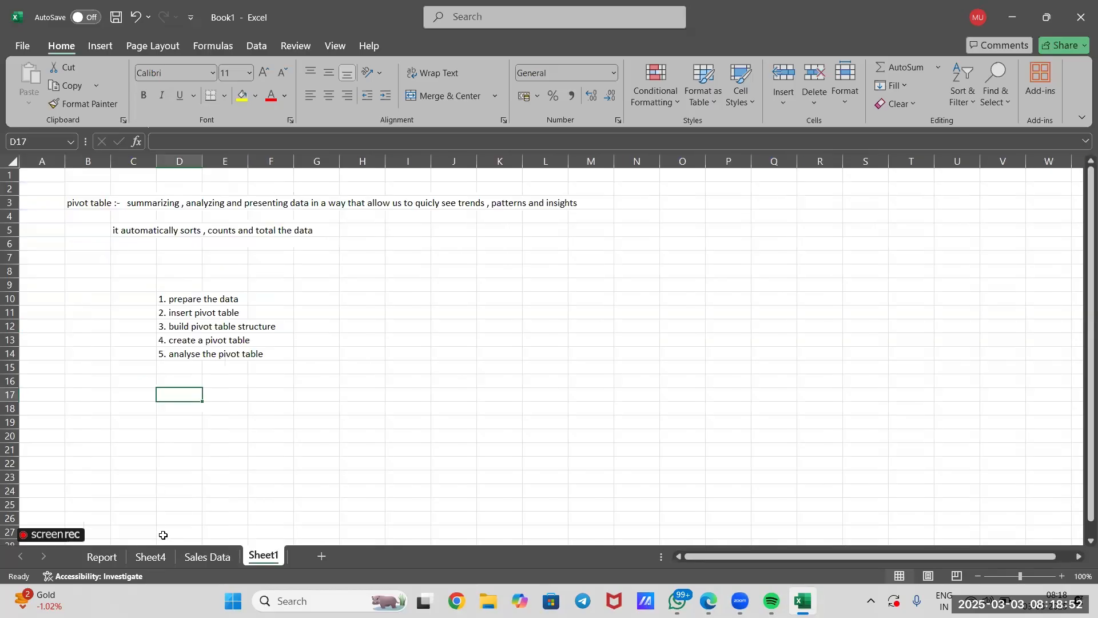
Examine which team sold product A and product B, and their grand totals, in the Sheet4 pivot table.
left_click(151, 556)
left_click(69, 297)
left_click(55, 245)
left_click(273, 249)
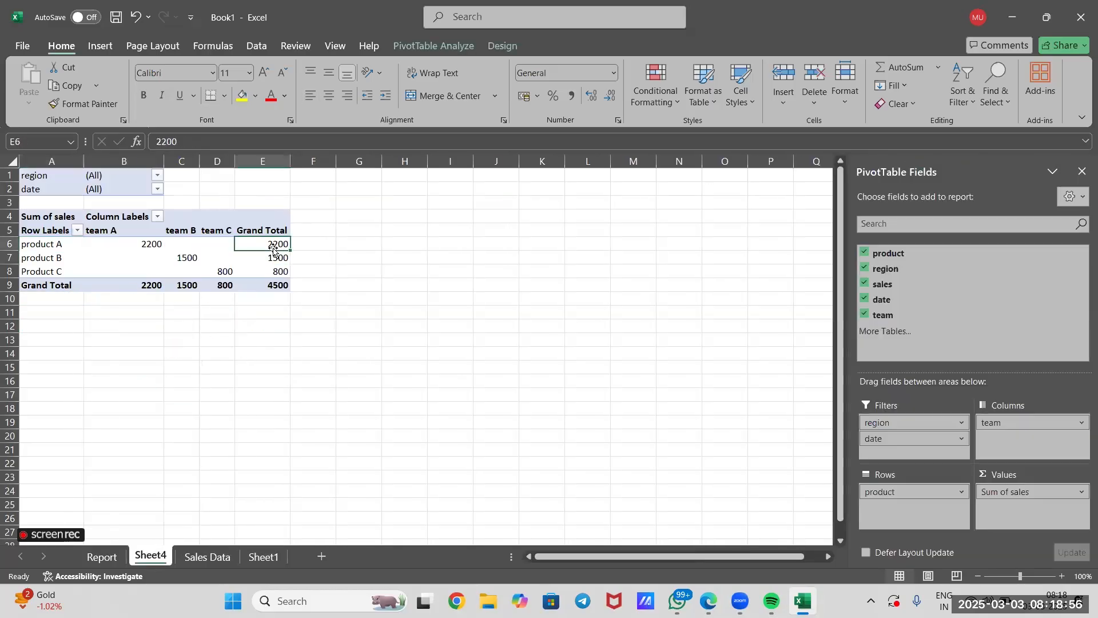
left_click(128, 244)
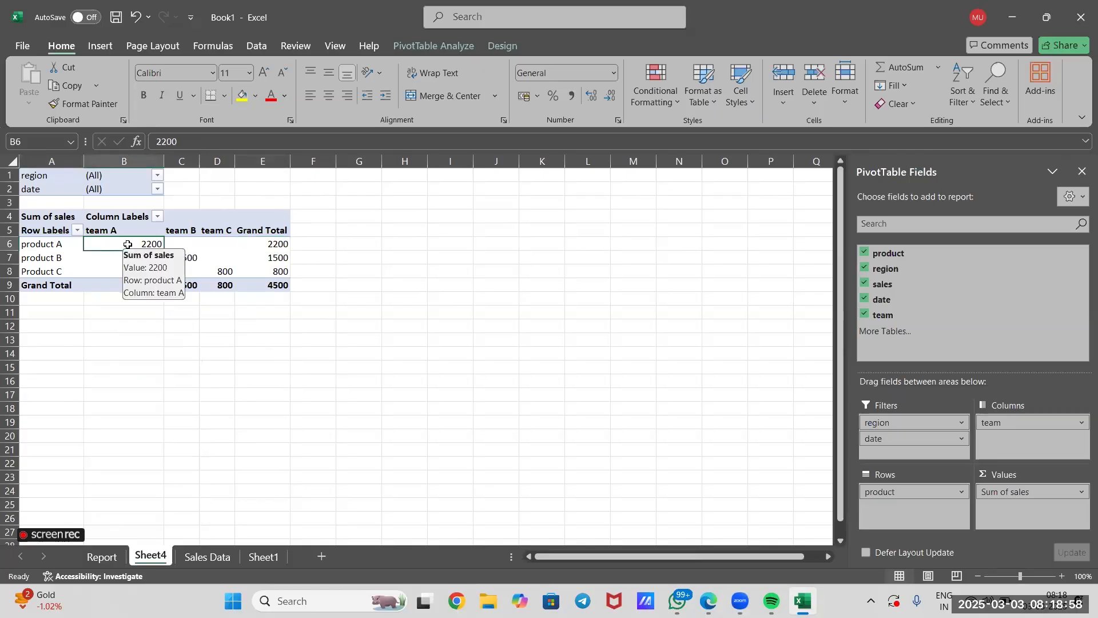
left_click(49, 259)
key("Right")
key("Right")
key("Right")
key("Right")
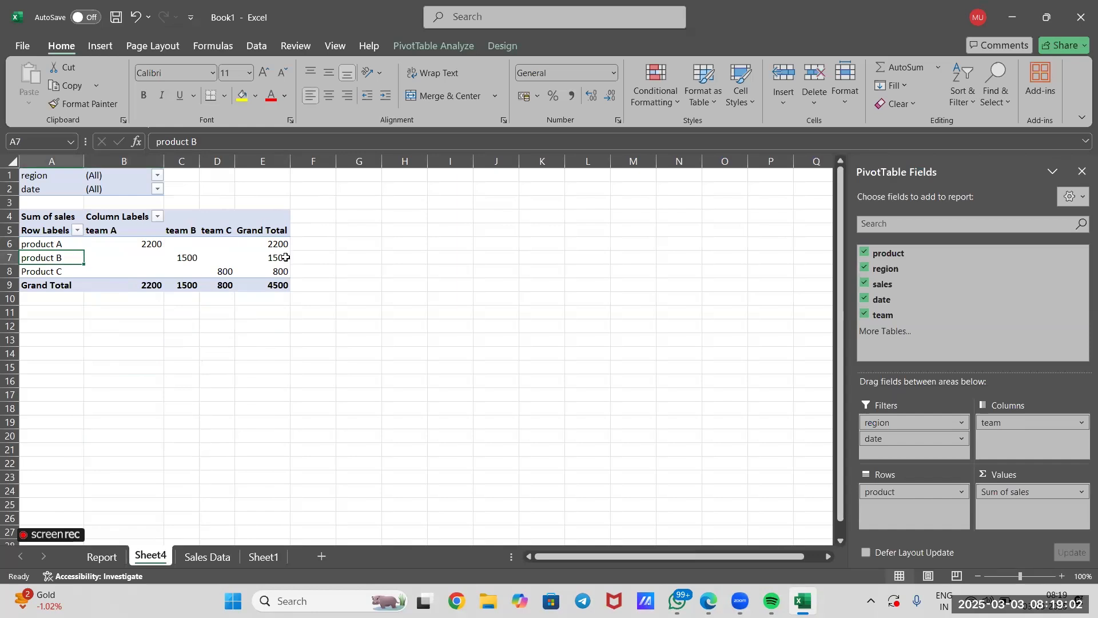
left_click(191, 258)
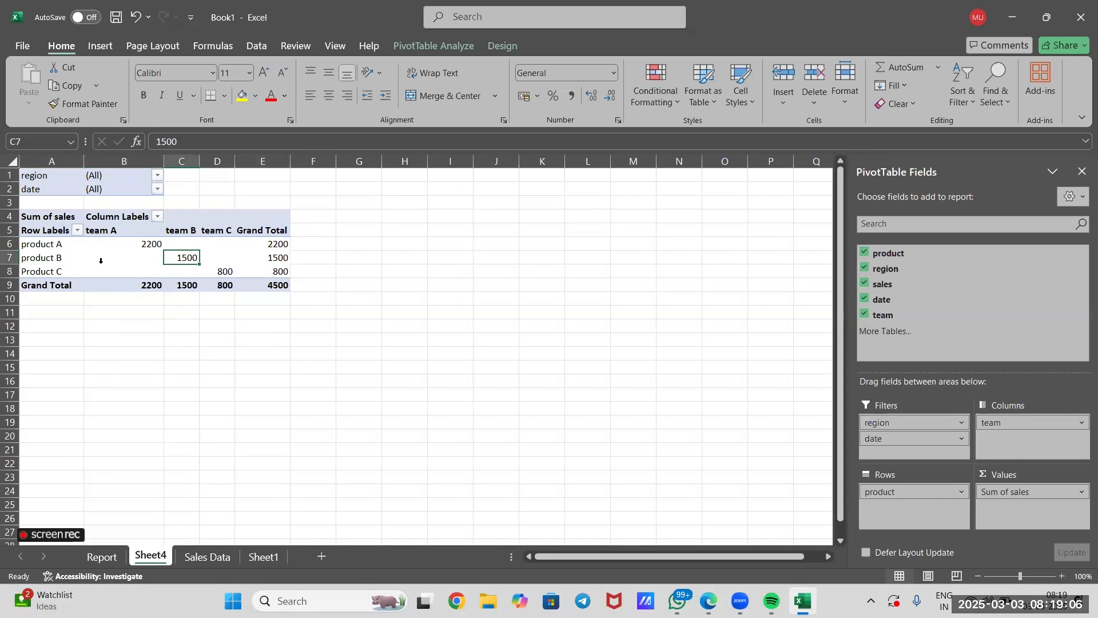
Examine product C's sales by team, each team's grand total, and the overall grand total in the Sheet4 pivot table.
left_click(51, 273)
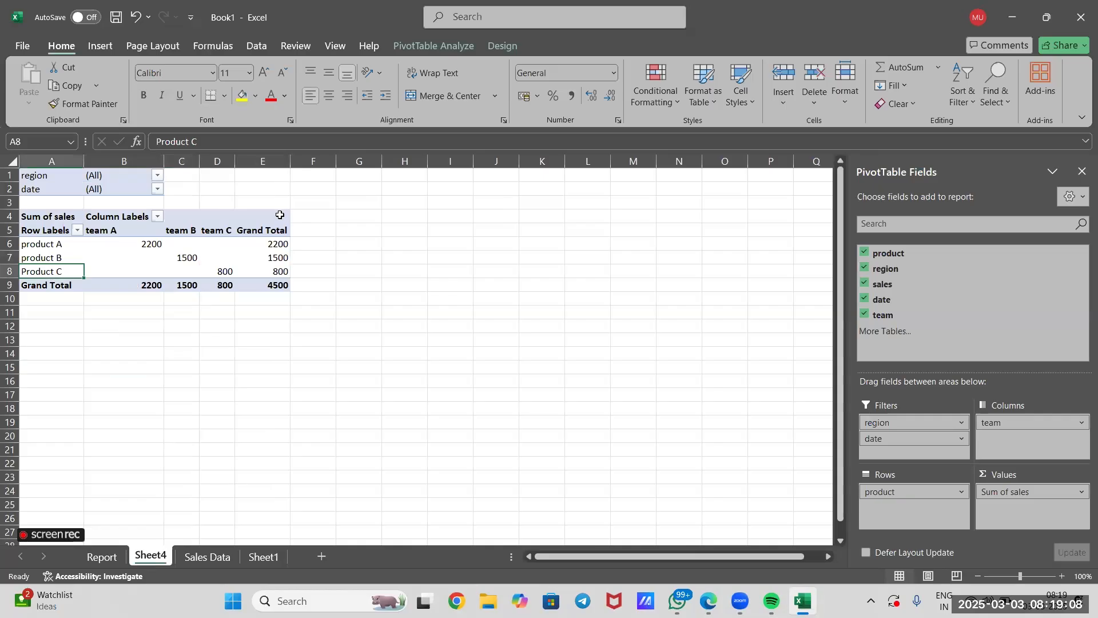
left_click(285, 276)
left_click(220, 272)
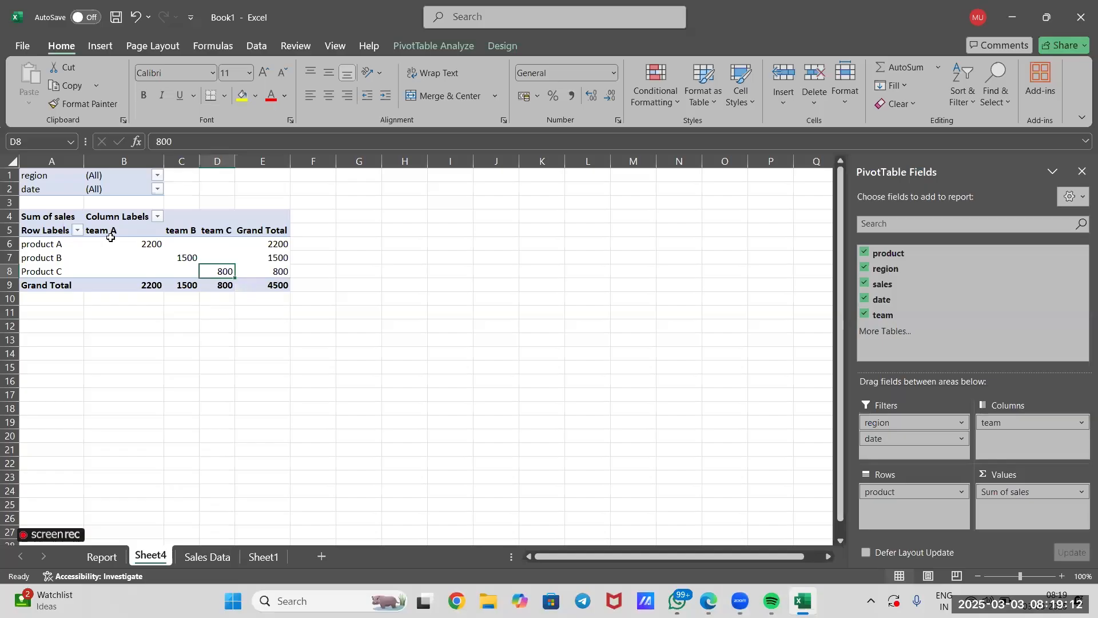
left_click(127, 294)
left_click(127, 286)
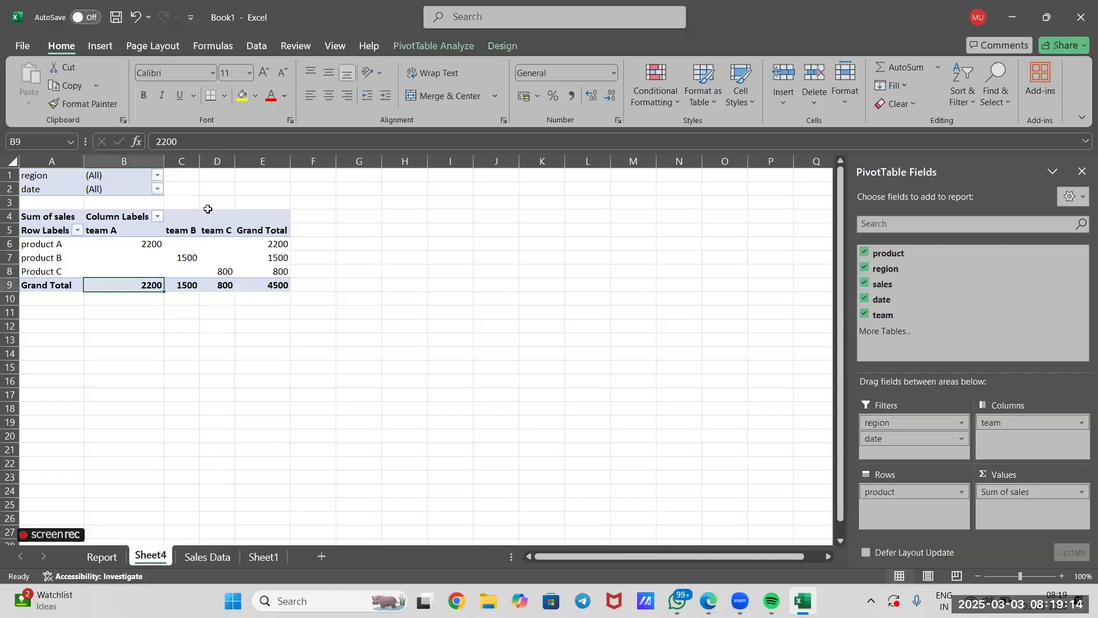
left_click(195, 285)
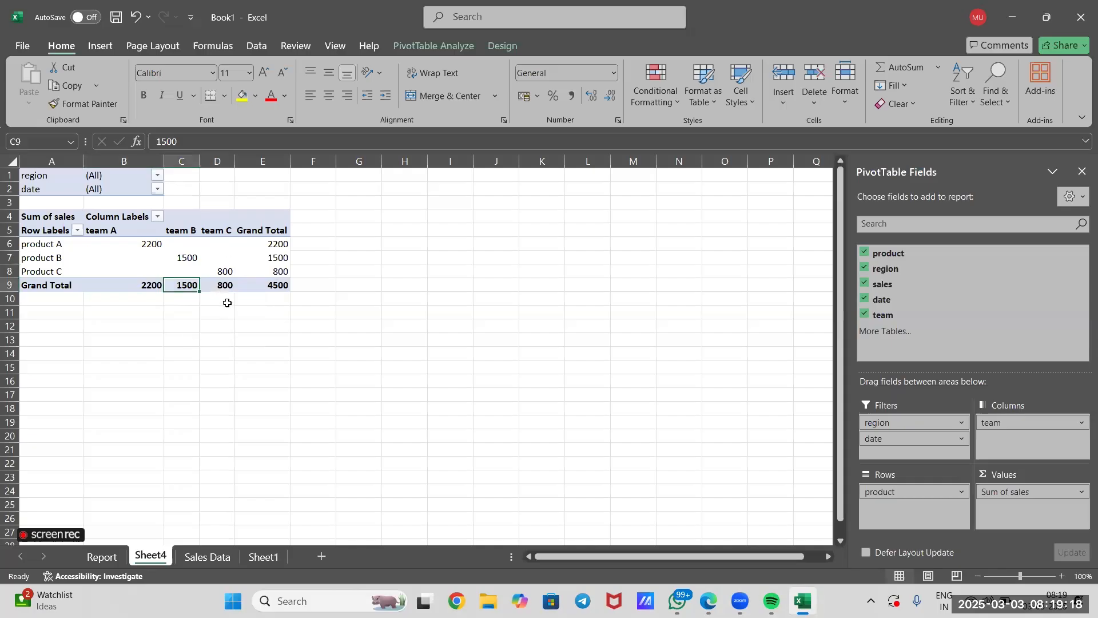
left_click(229, 285)
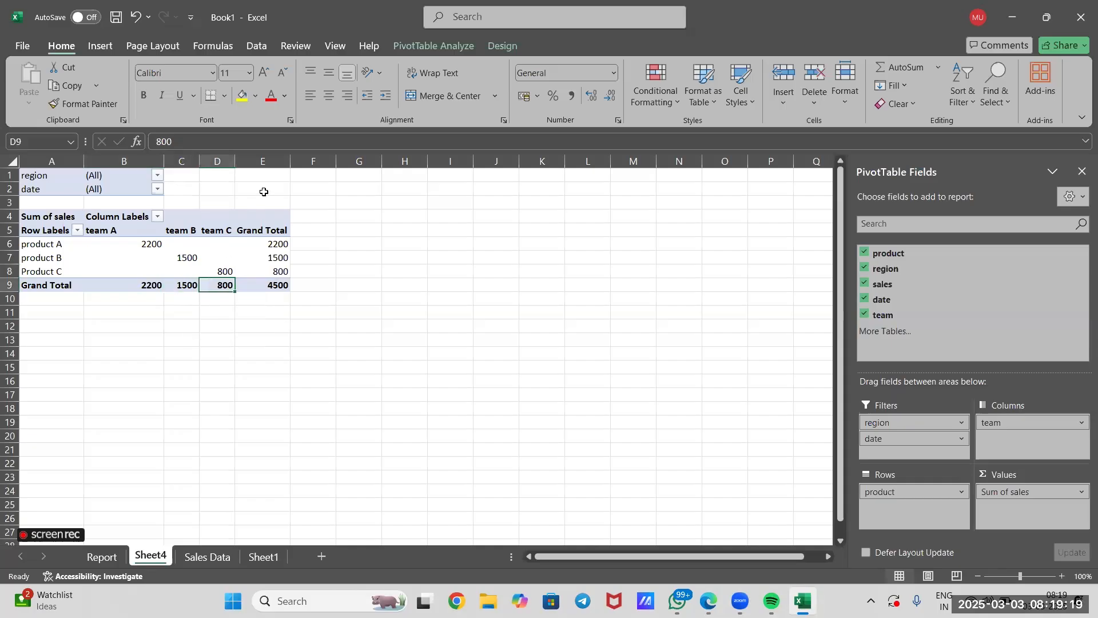
left_click(269, 285)
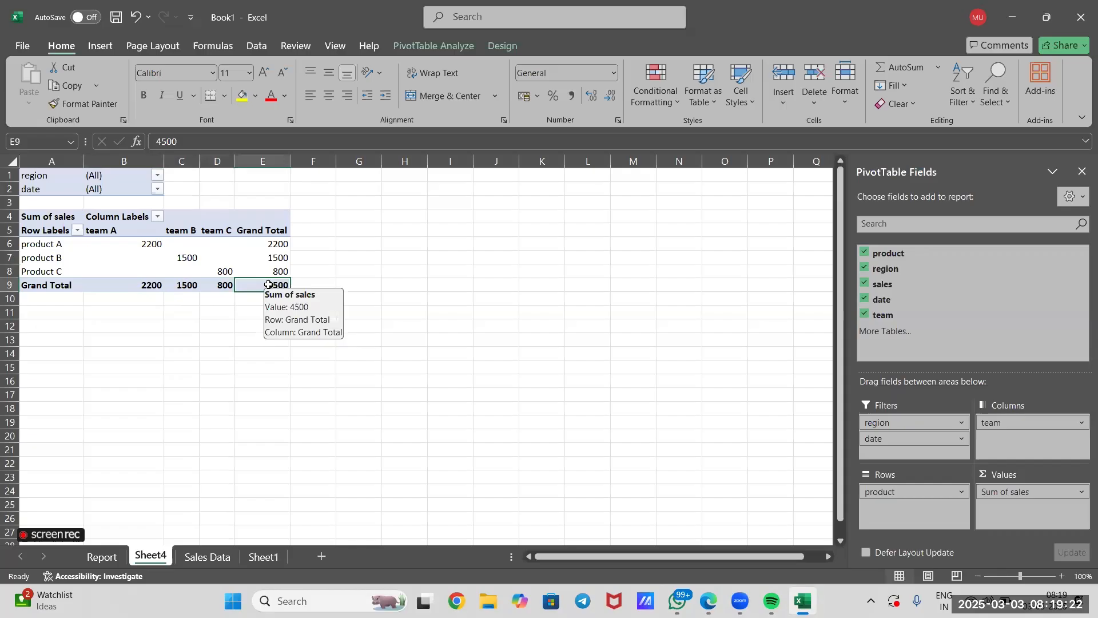
left_click(266, 392)
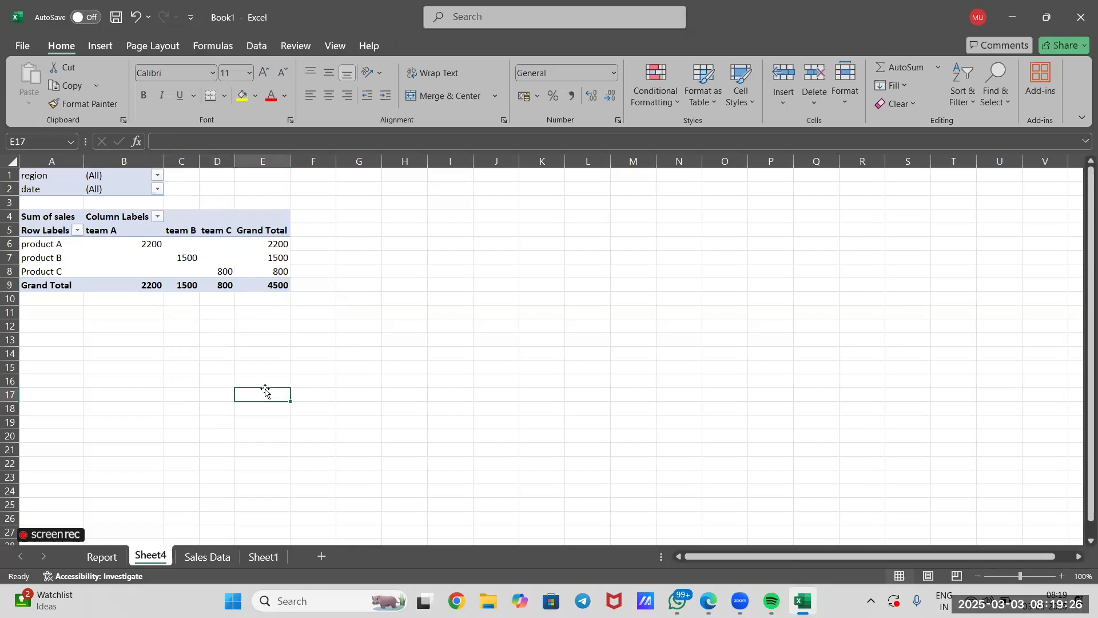
Enter the heading "Key Findings :-" in cell I7 of Sheet4.
left_click(439, 258)
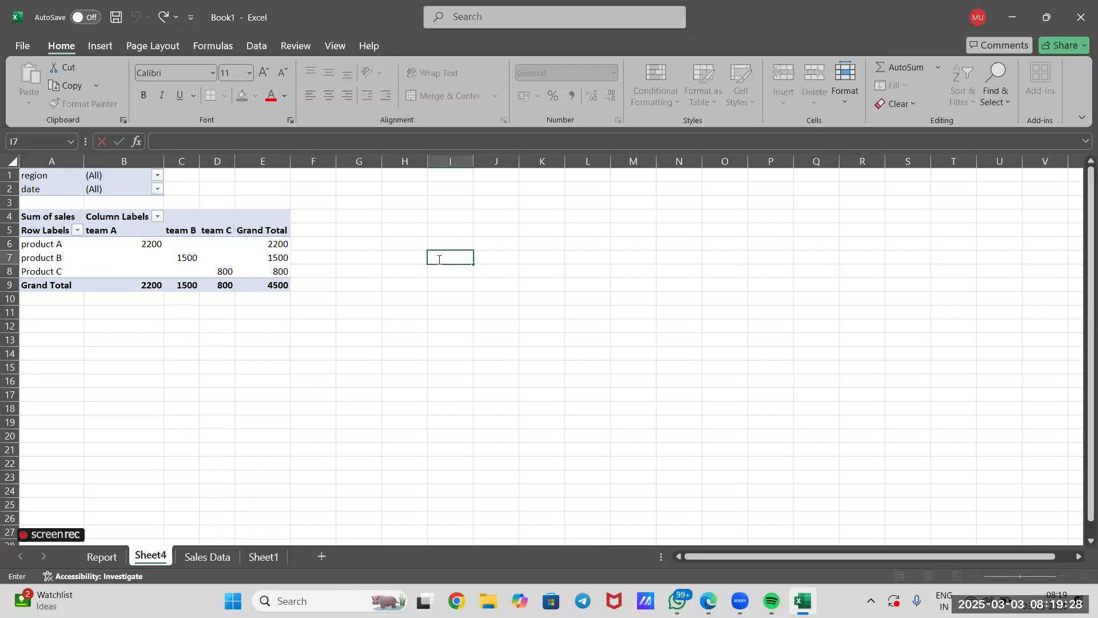
type("Key Findings :")
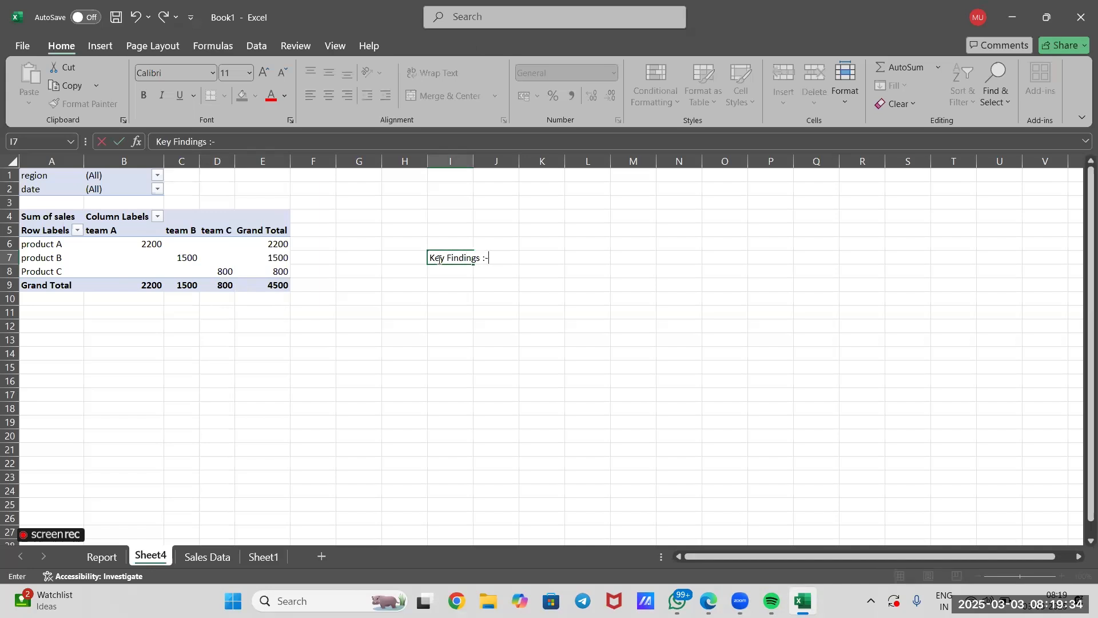
type("-")
key("Return")
key("Return")
double_click(445, 270)
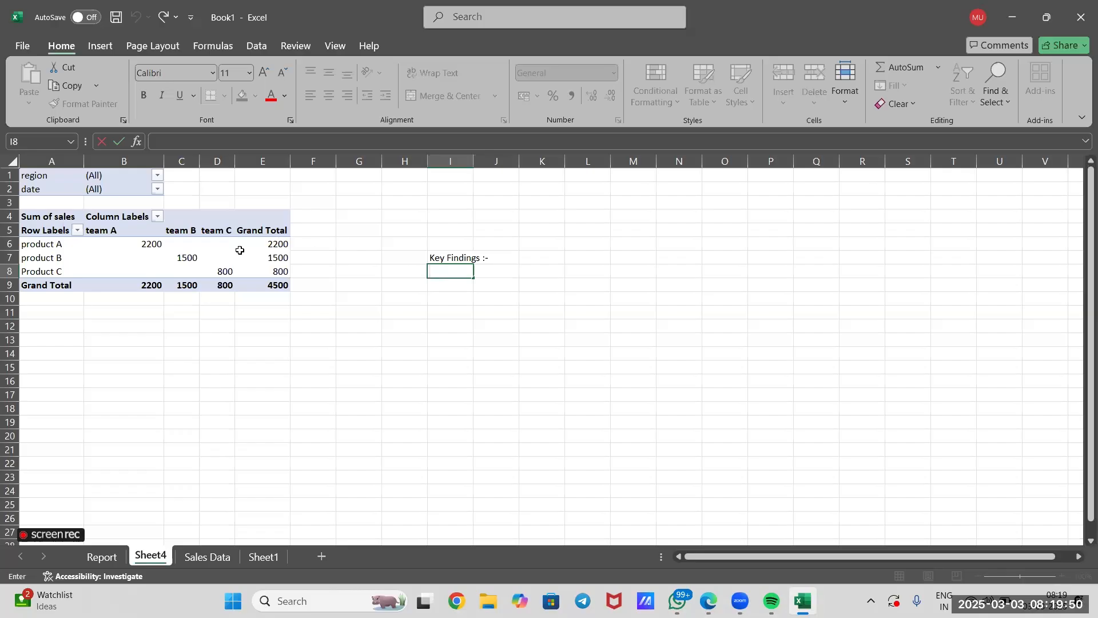
left_click(338, 270)
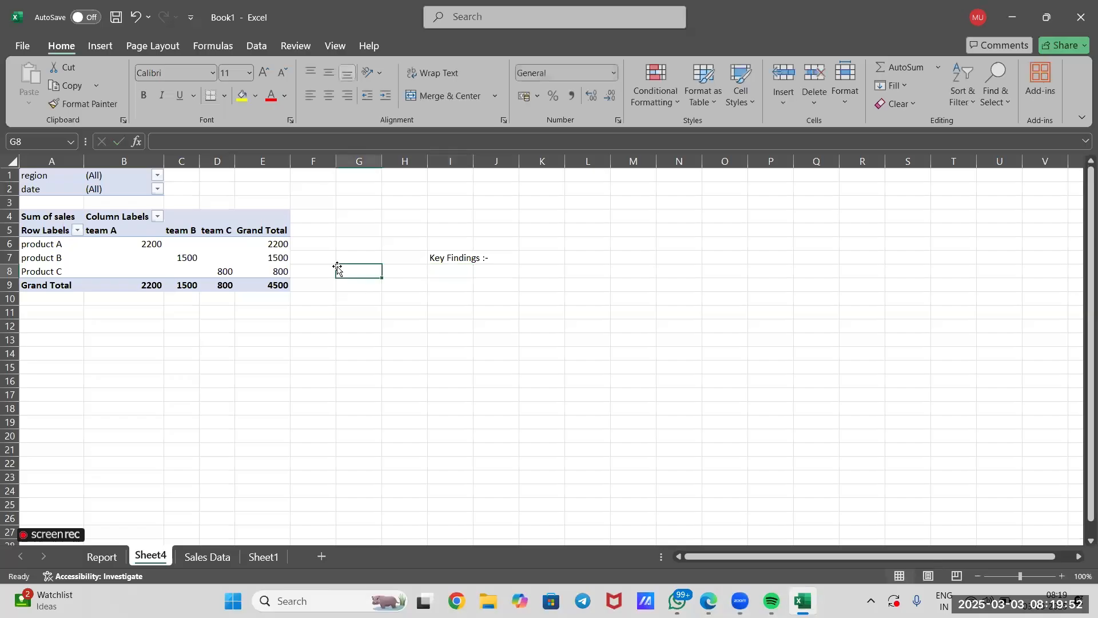
left_click(237, 250)
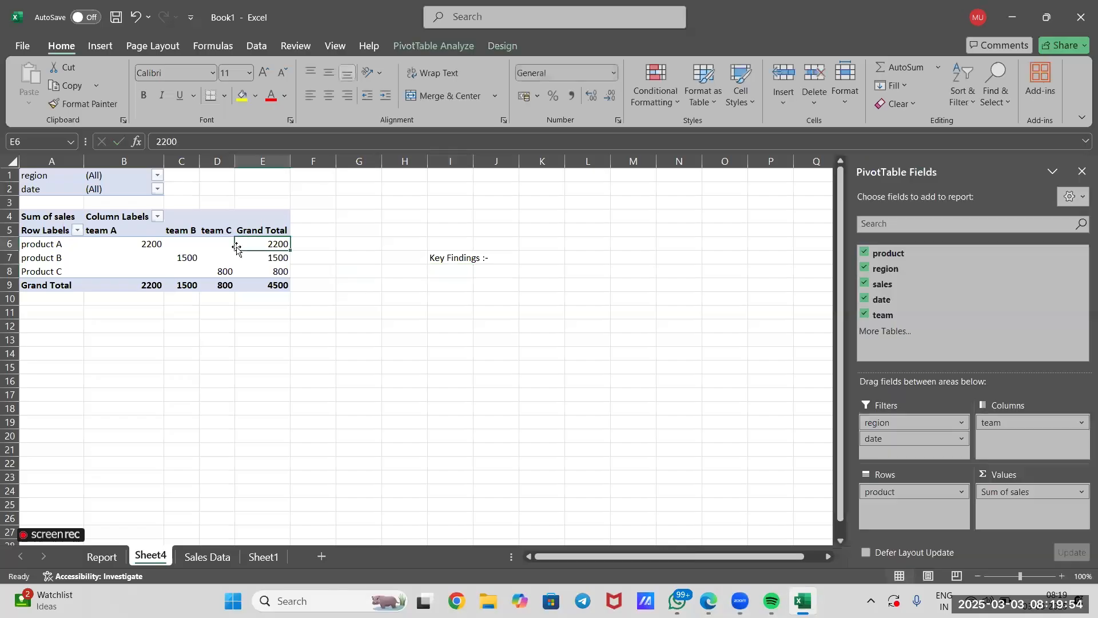
left_click(219, 256)
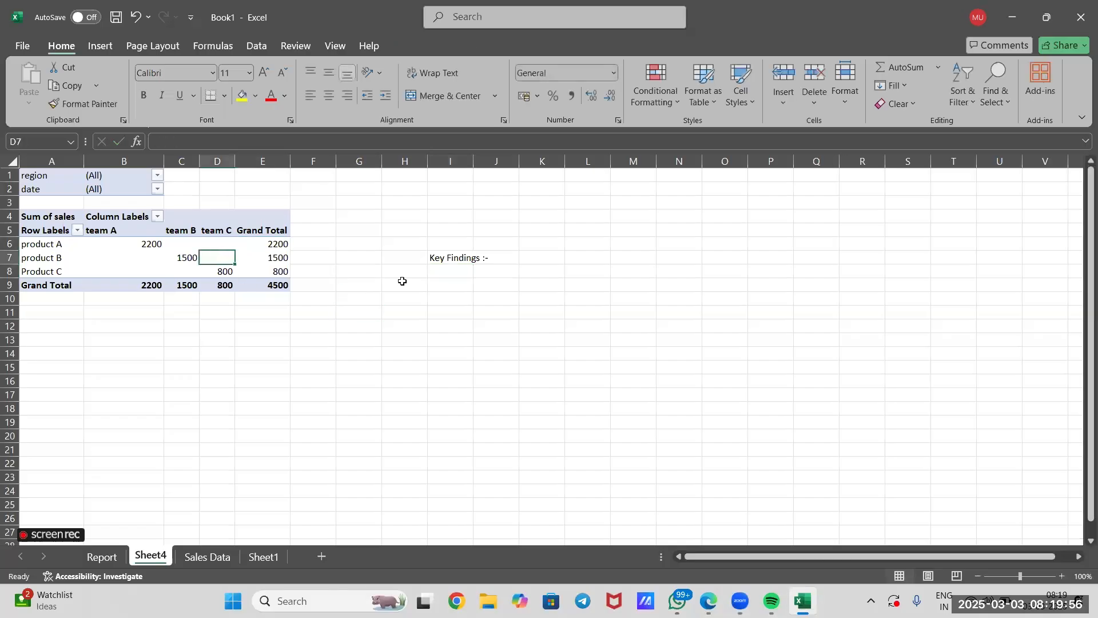
left_click(468, 276)
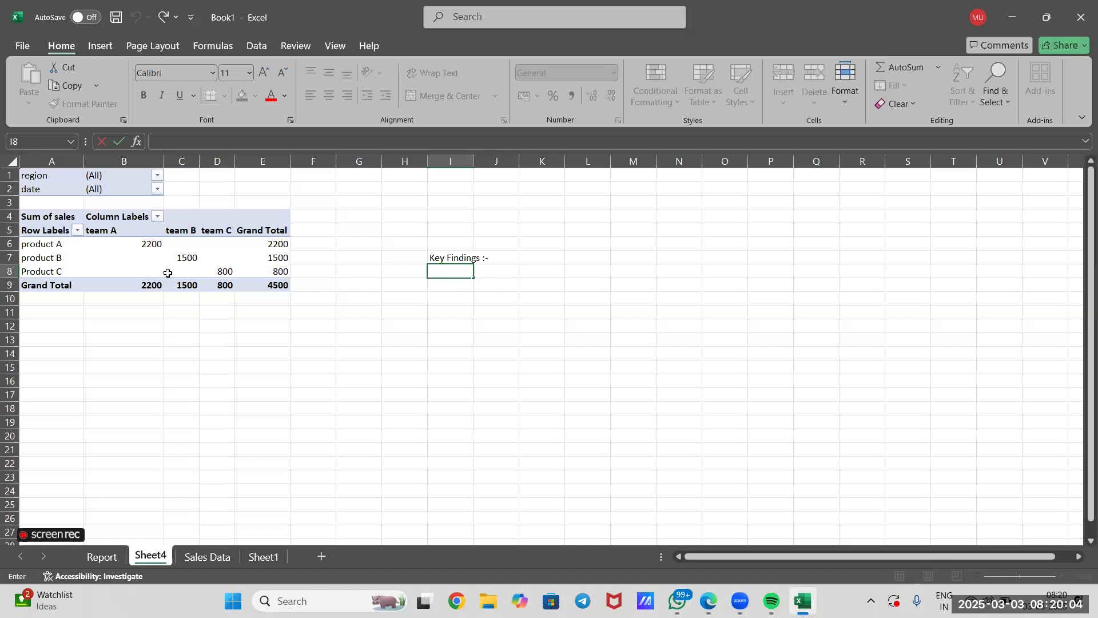
left_click(404, 398)
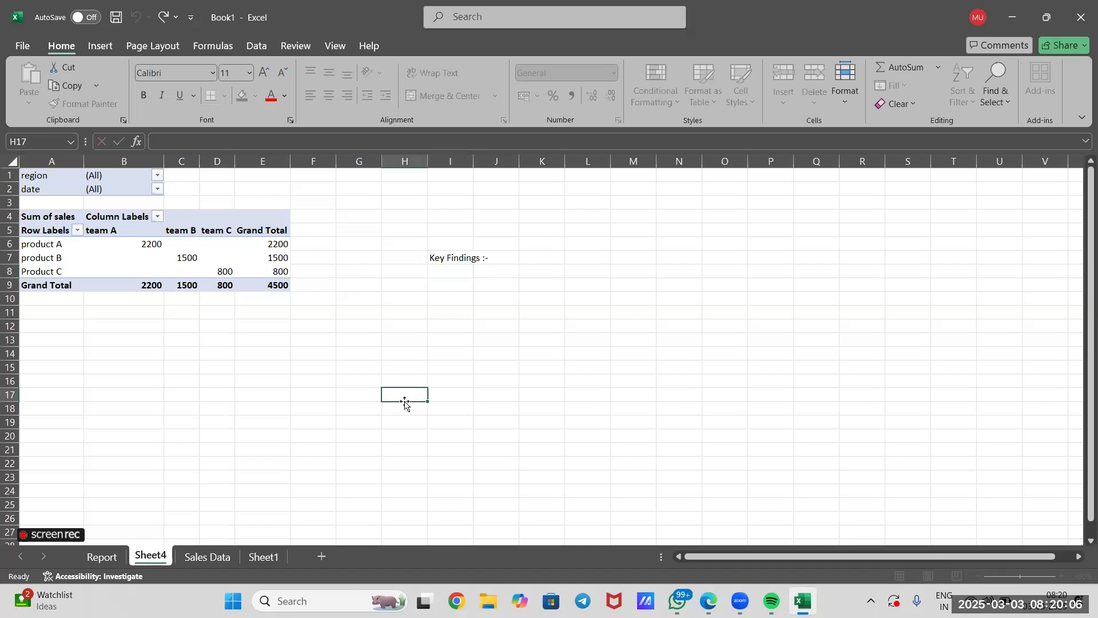
Filter the Sheet4 pivot table to the date 01-02-2025.
left_click(157, 189)
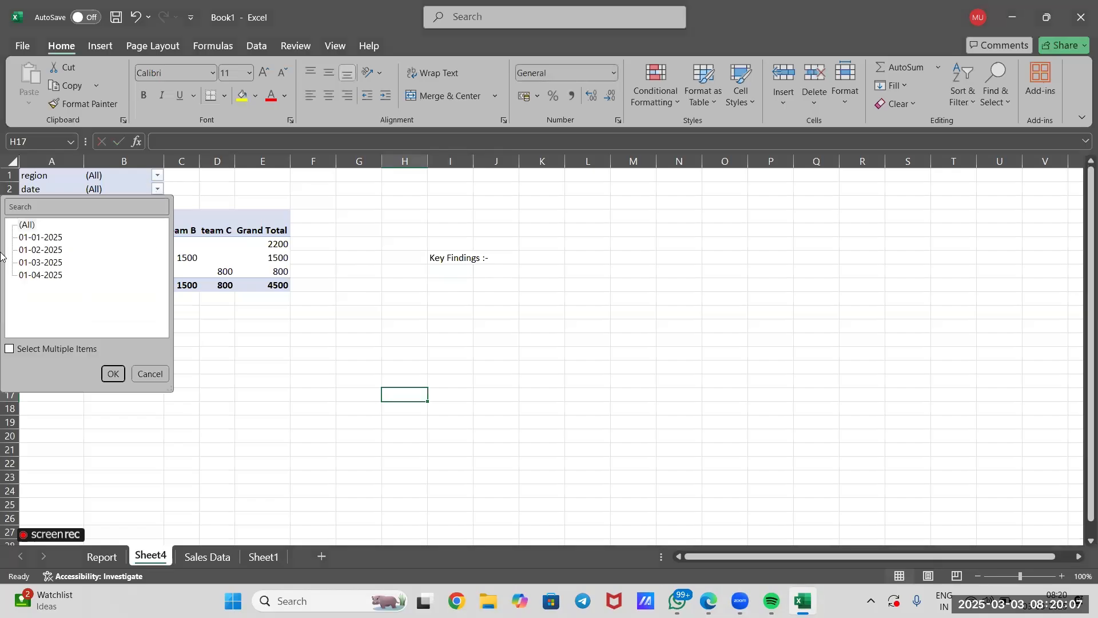
left_click(36, 250)
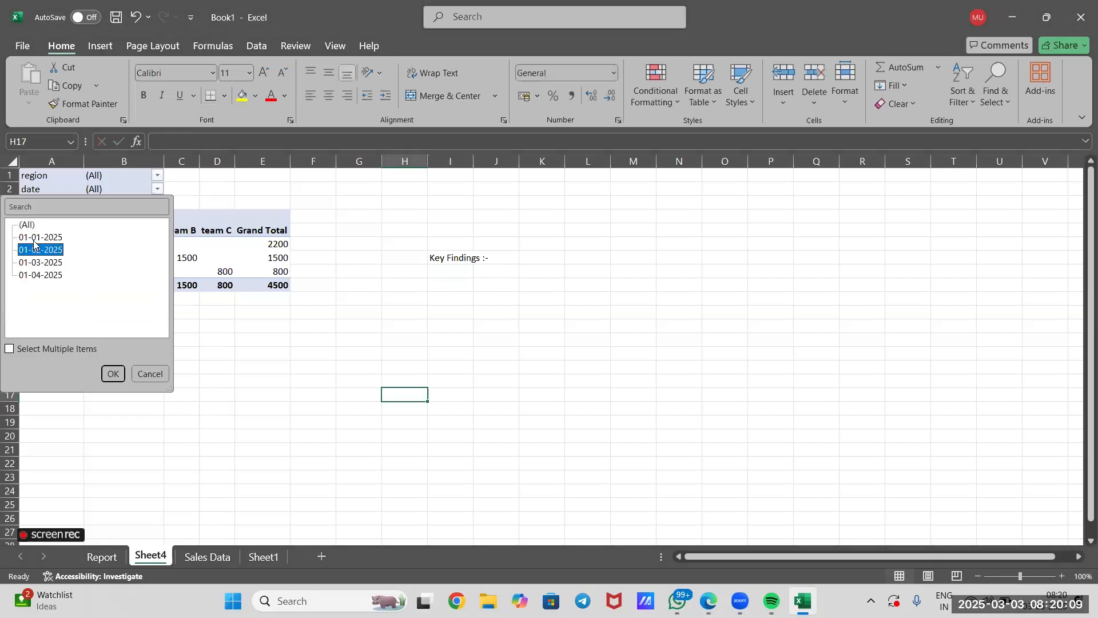
left_click(113, 374)
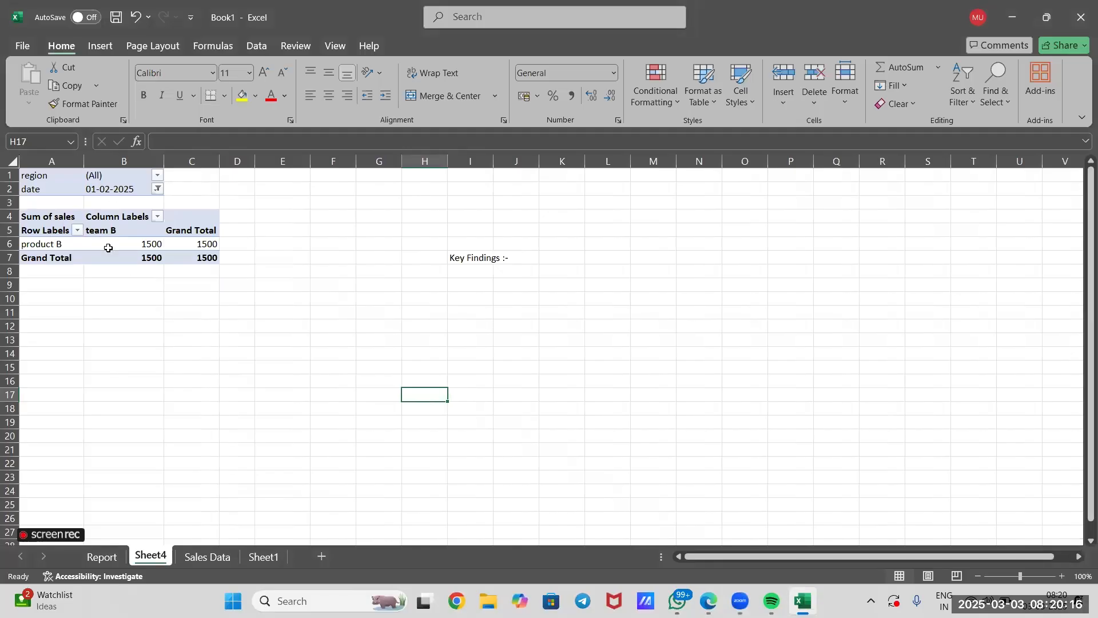
left_click(371, 350)
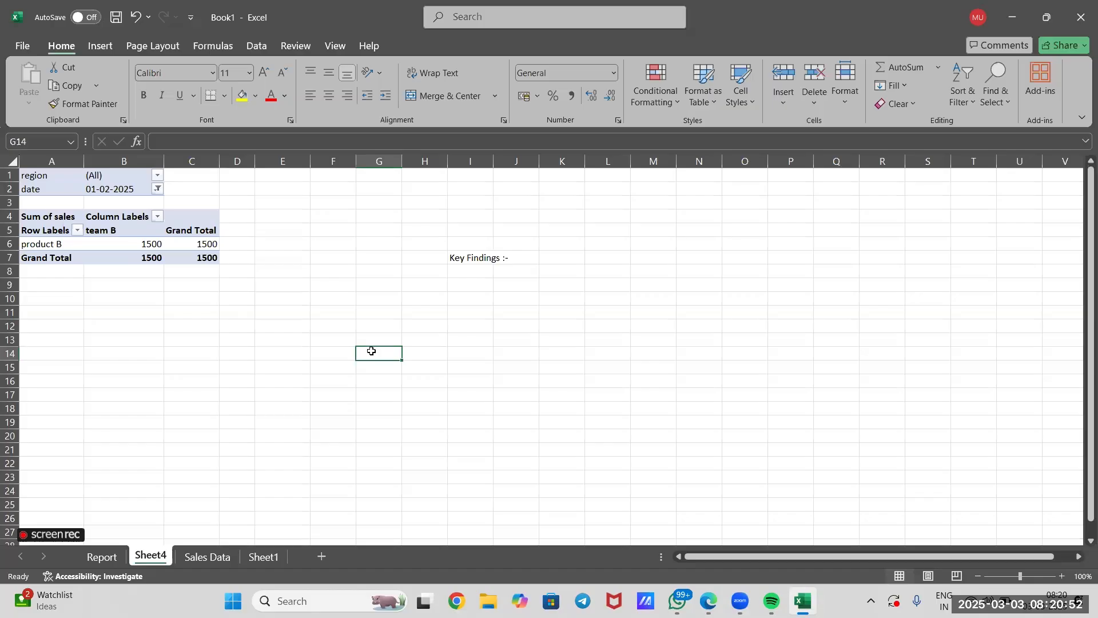
Try the orange and yellow PivotTable styles on the Sheet4 pivot table and settle on the green bordered style.
left_click(149, 243)
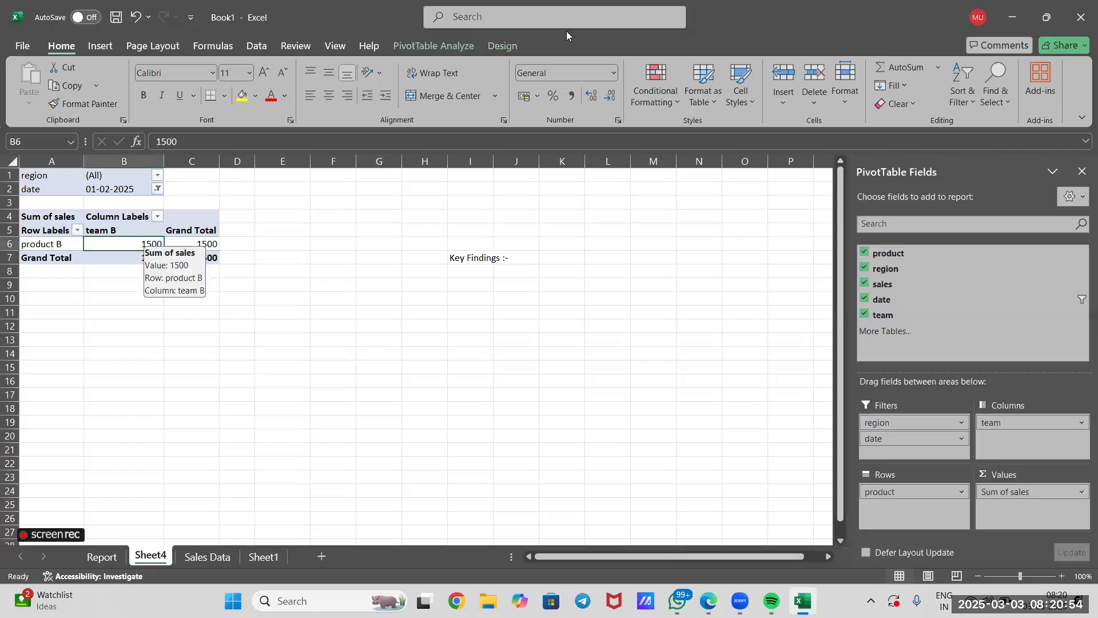
left_click(433, 47)
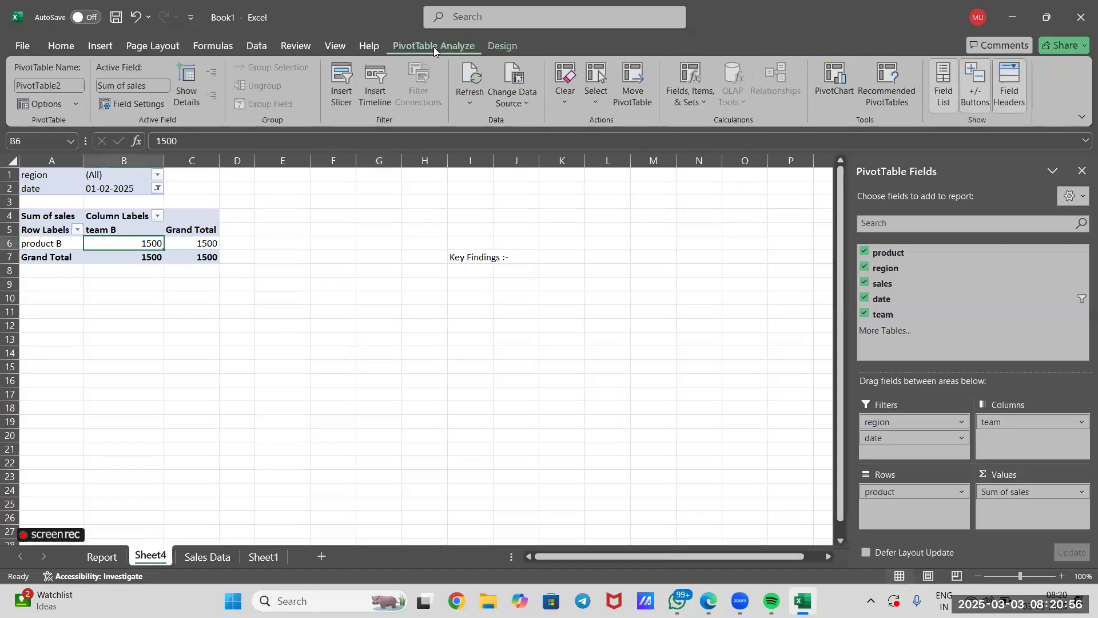
left_click(498, 48)
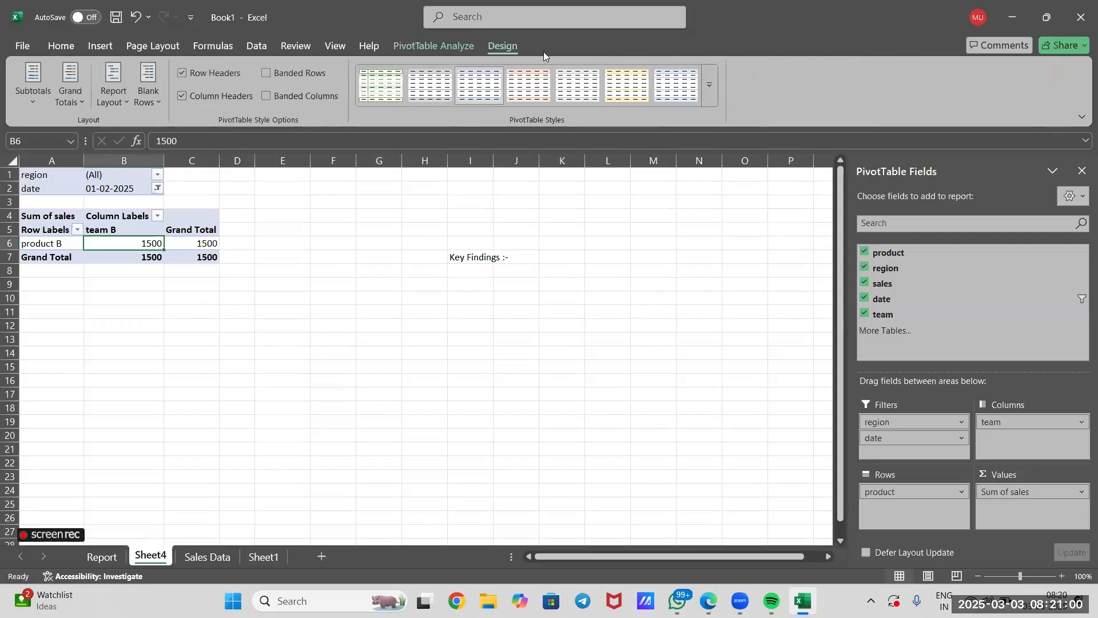
left_click(528, 86)
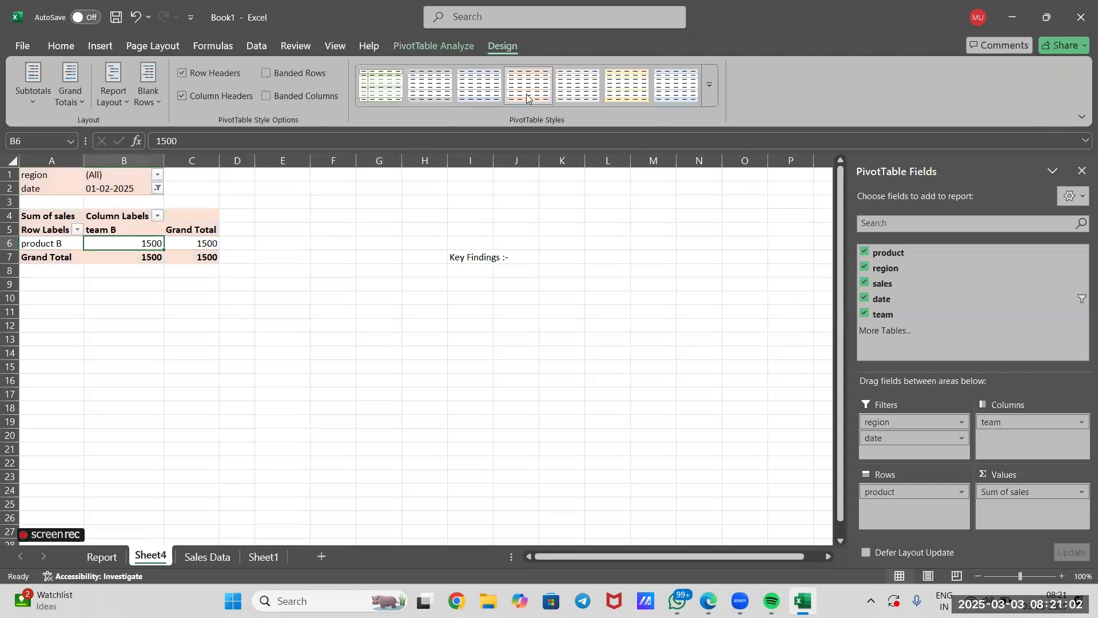
left_click(606, 94)
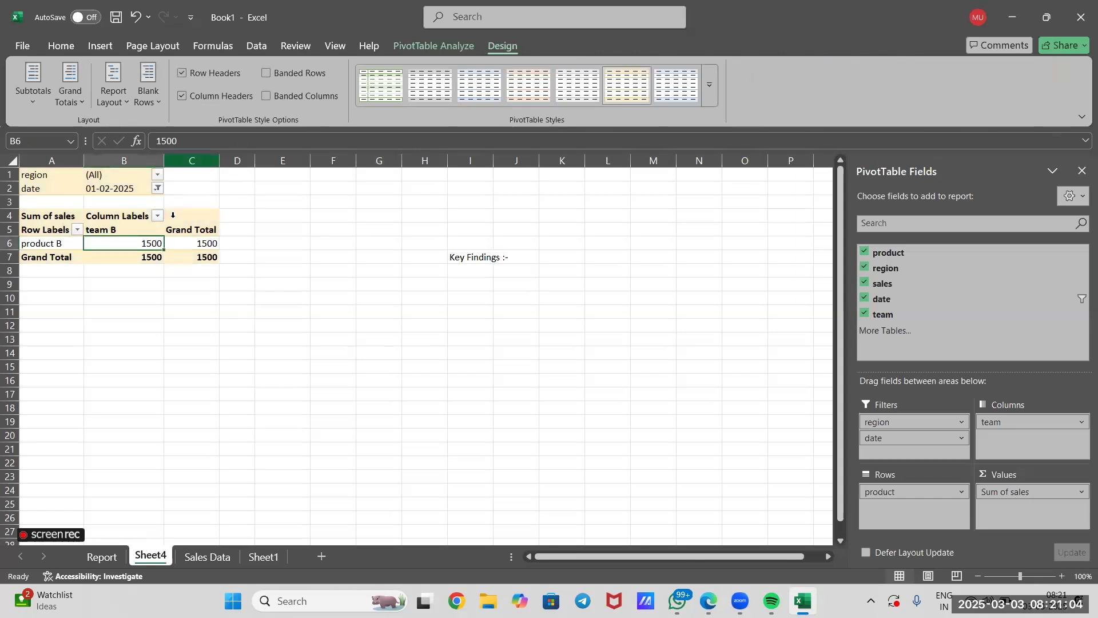
left_click(386, 86)
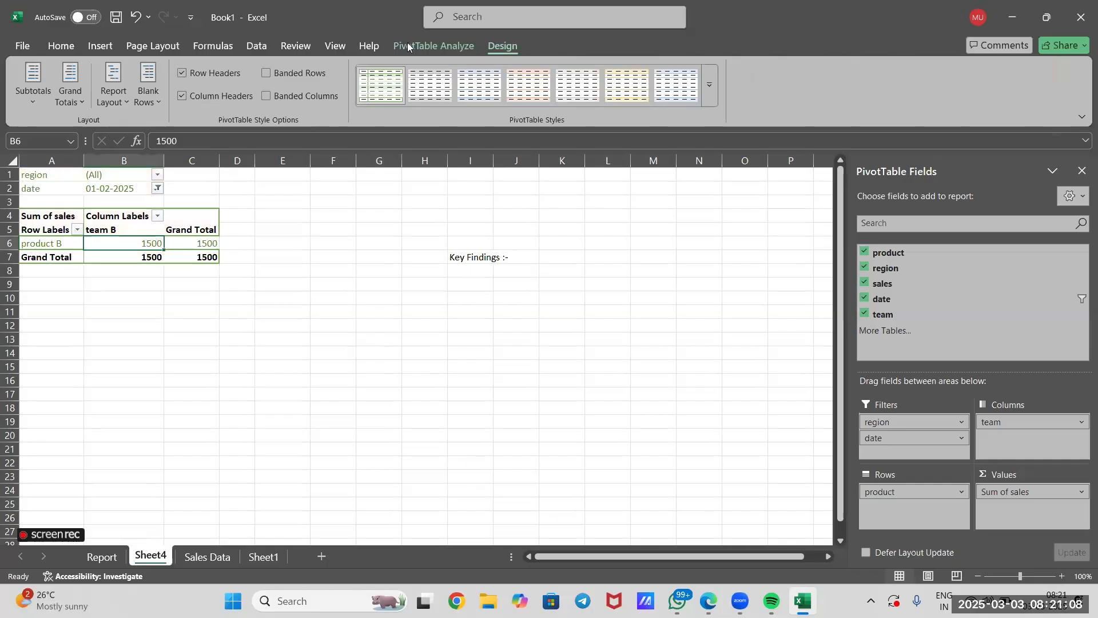
left_click(446, 47)
Inspect team B's sales value for product B in the filtered pivot table, together with the pivot's field layout.
left_click(347, 369)
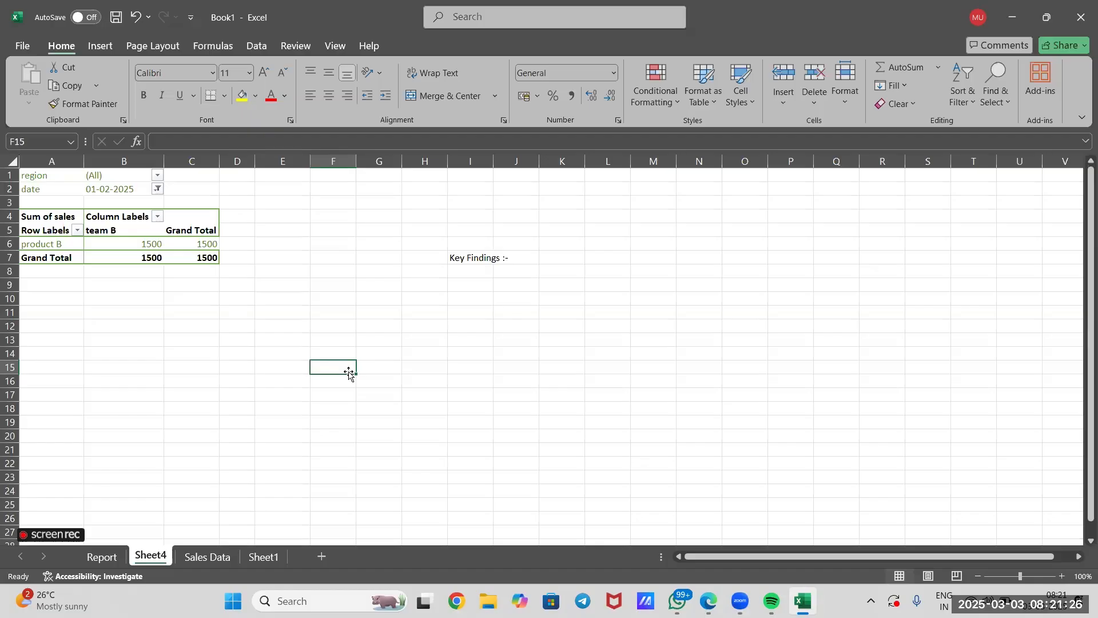
left_click(283, 328)
left_click(203, 223)
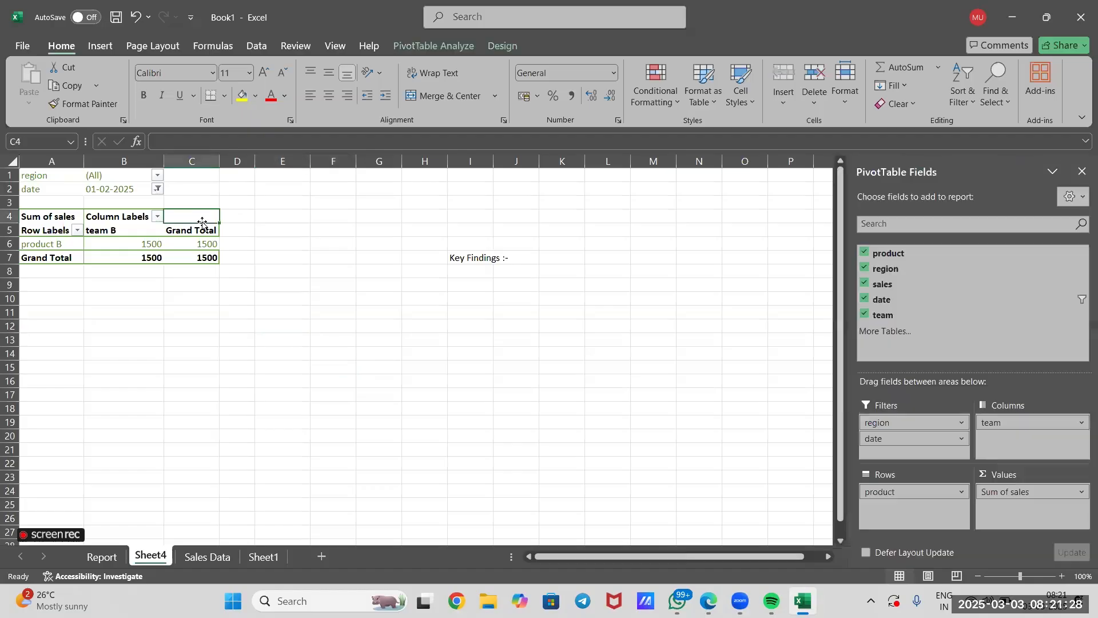
left_click(252, 289)
left_click(152, 246)
mouse_move(151, 246)
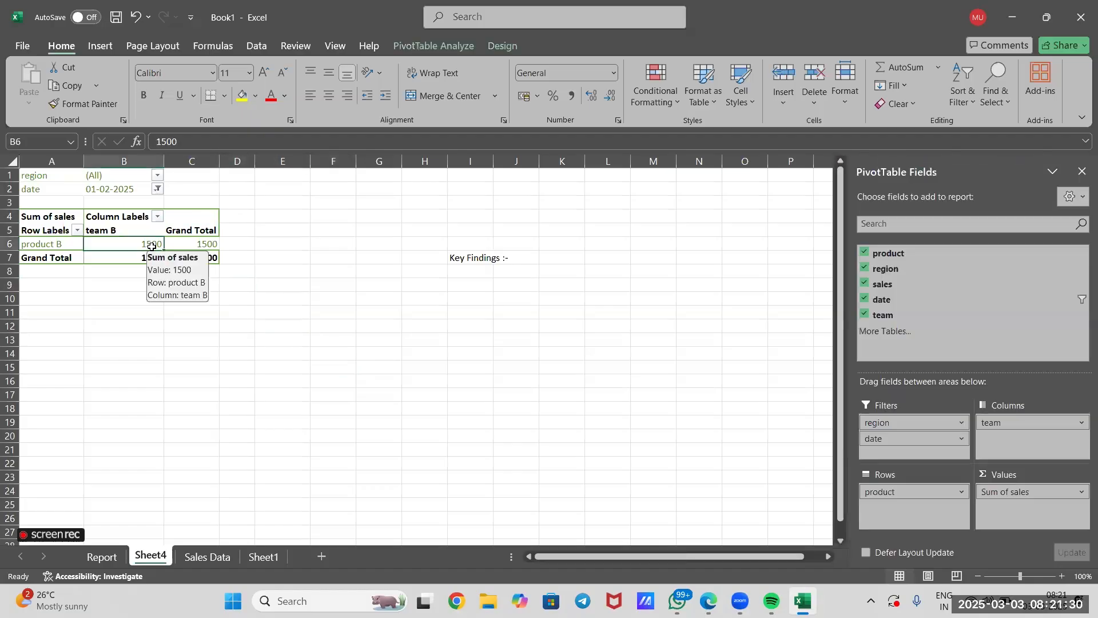
left_click(284, 293)
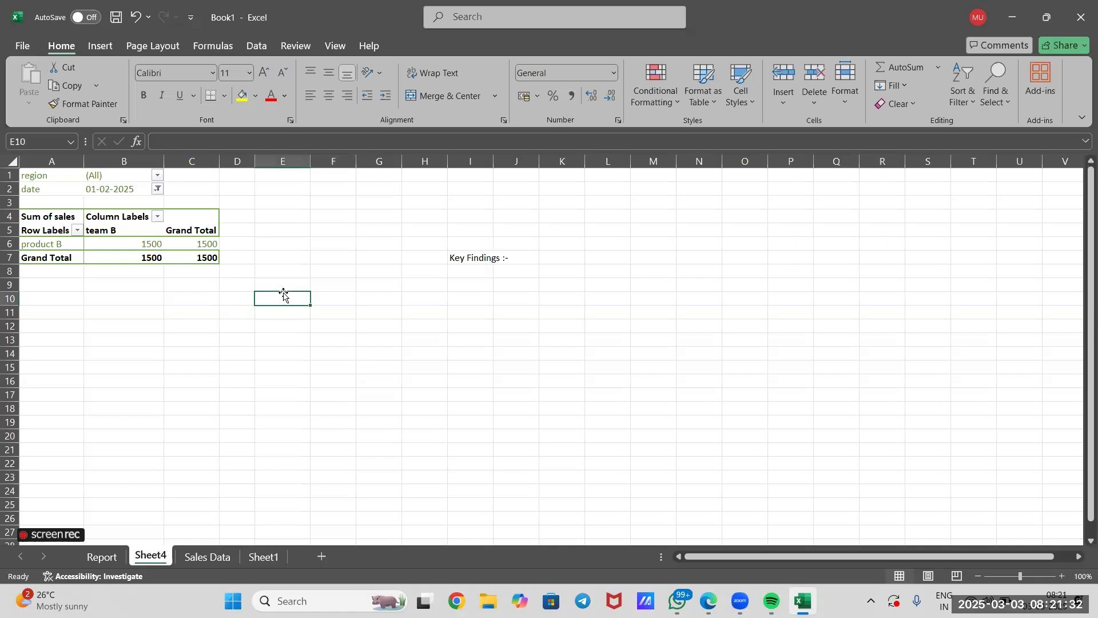
left_click(115, 243)
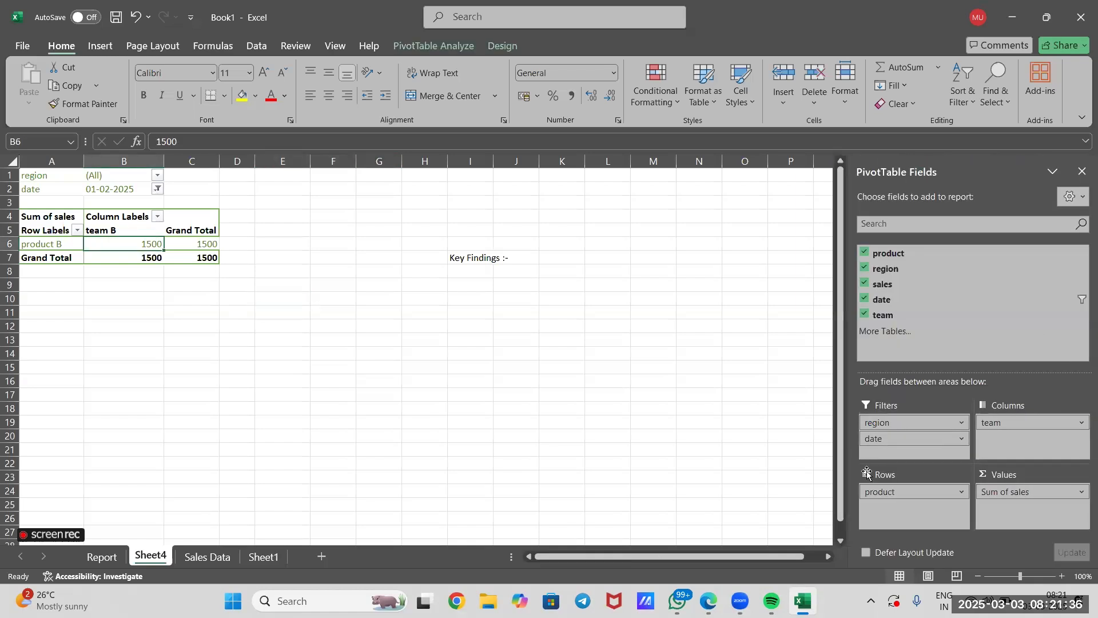
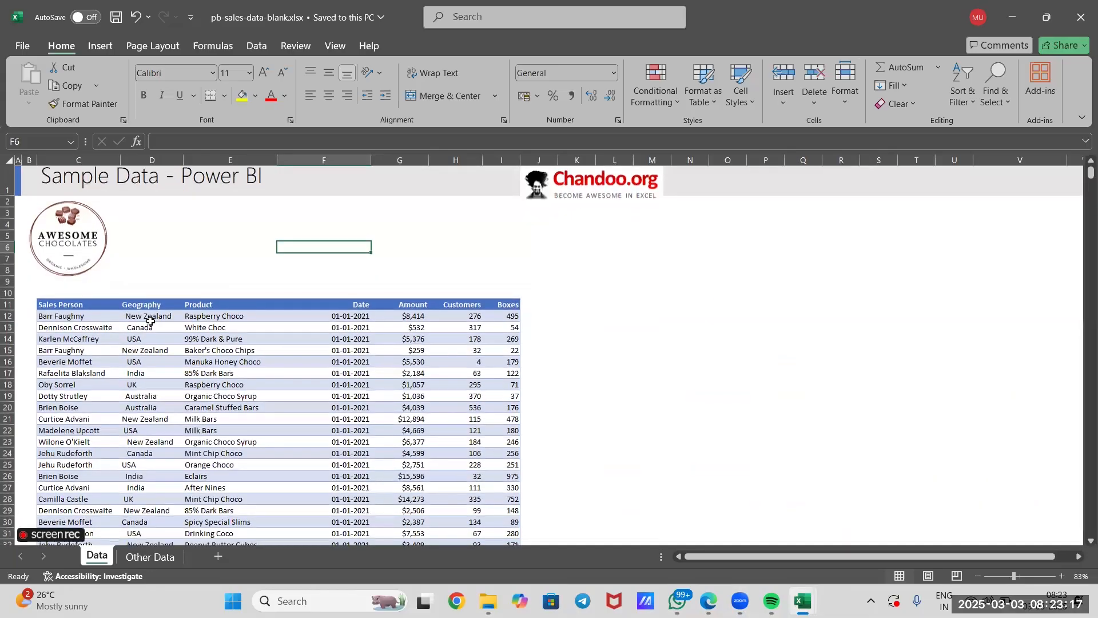
Examine the first record of the Data sheet in pb-sales-data-blank.xlsx, field by field from Sales Person to Boxes.
scroll(150, 321, "up", 3)
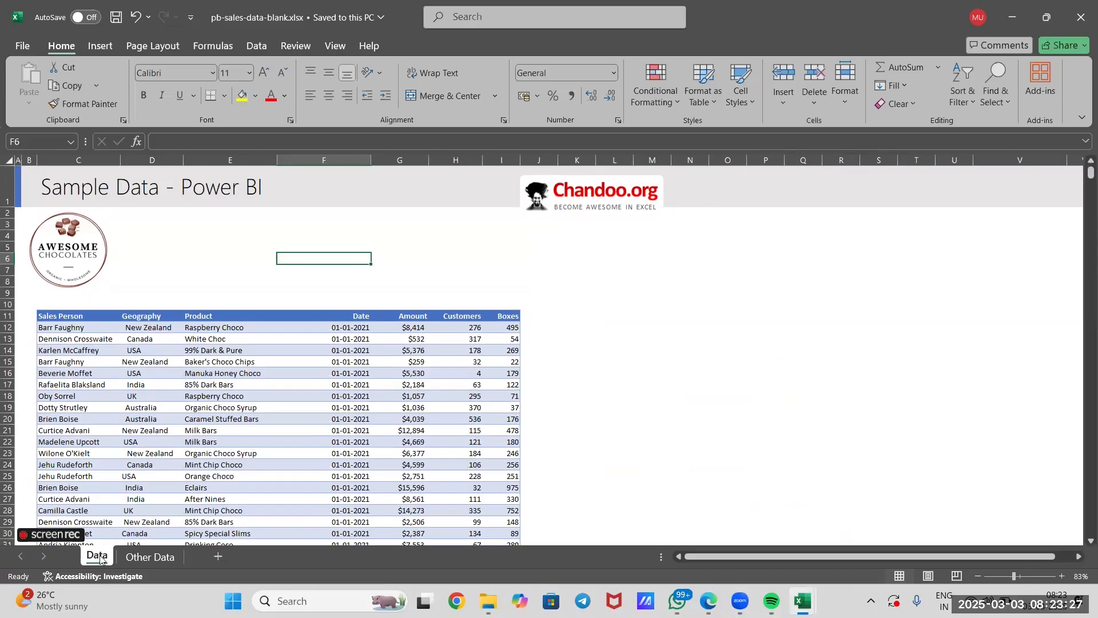
left_click(67, 327)
left_click(153, 329)
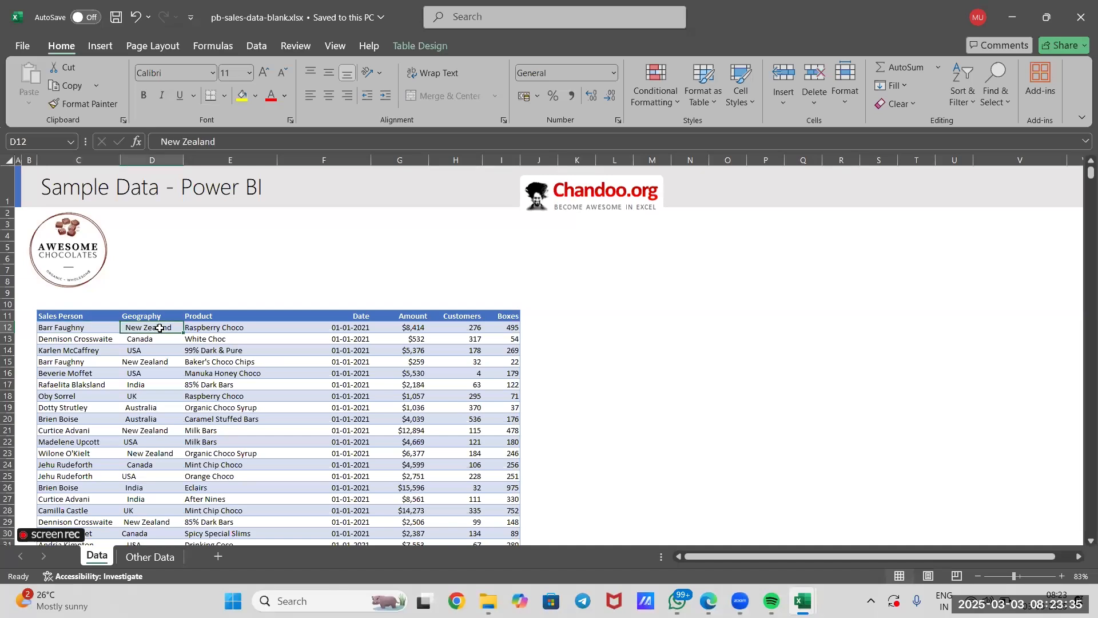
left_click(211, 332)
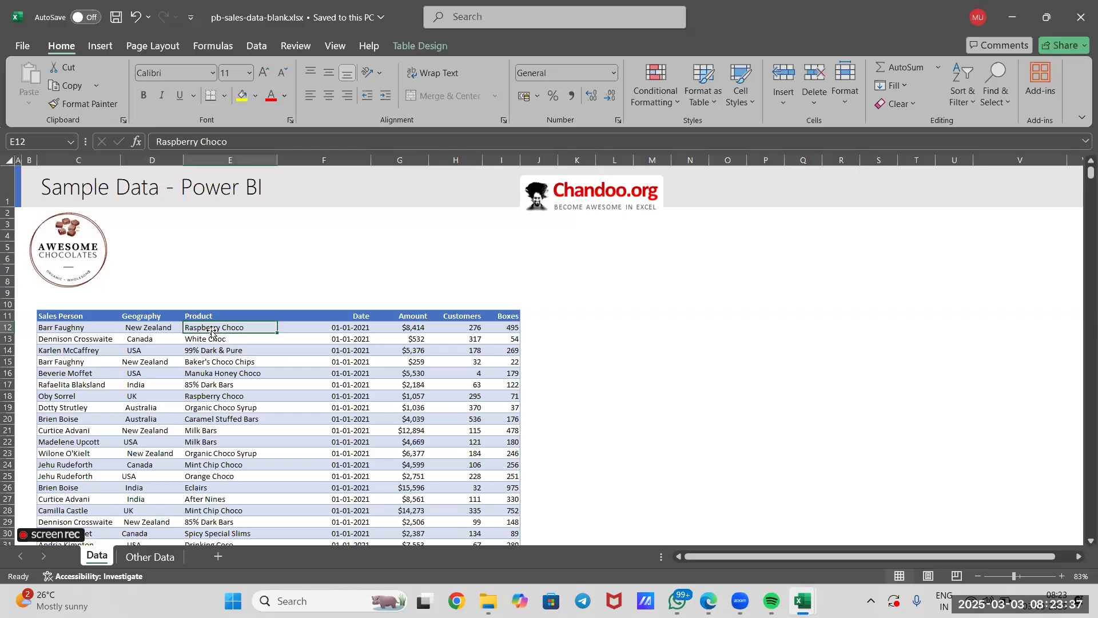
left_click(357, 330)
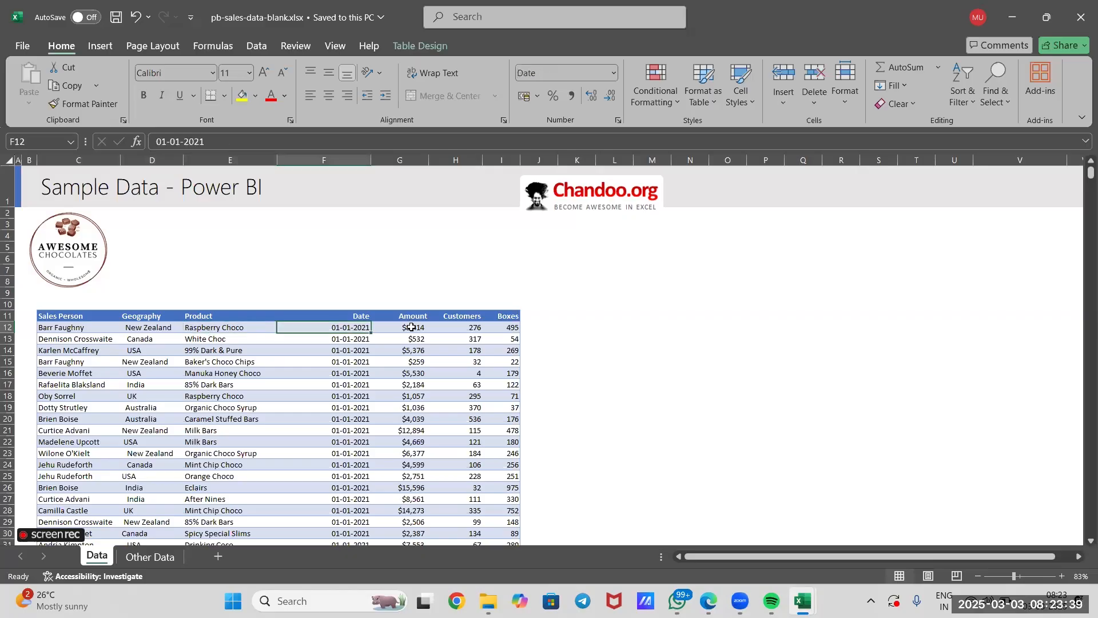
left_click(410, 326)
left_click(472, 331)
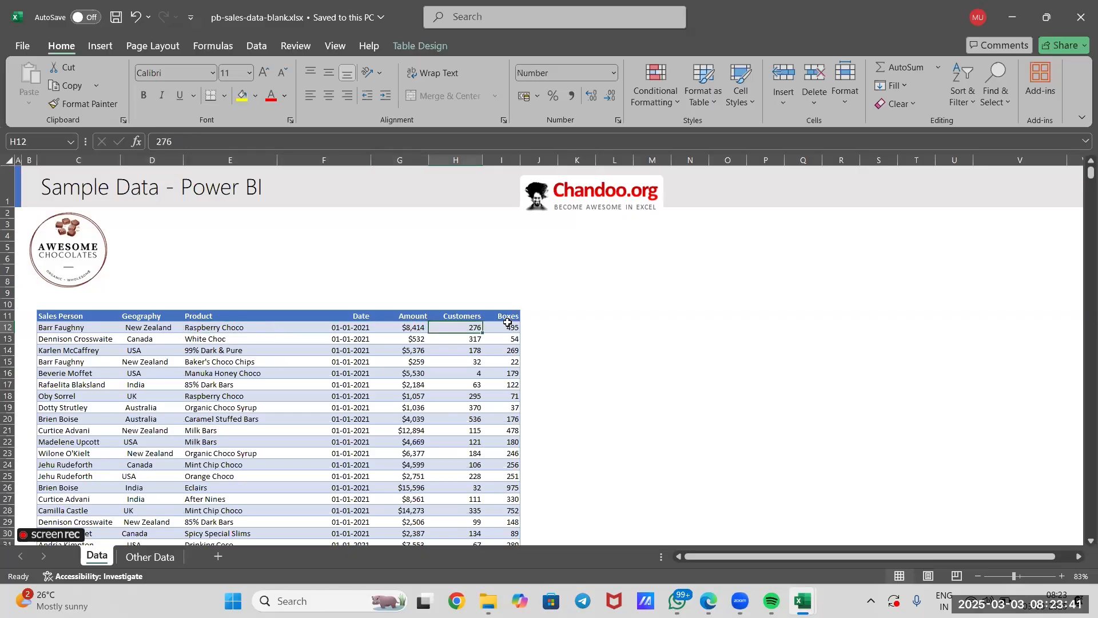
left_click(512, 331)
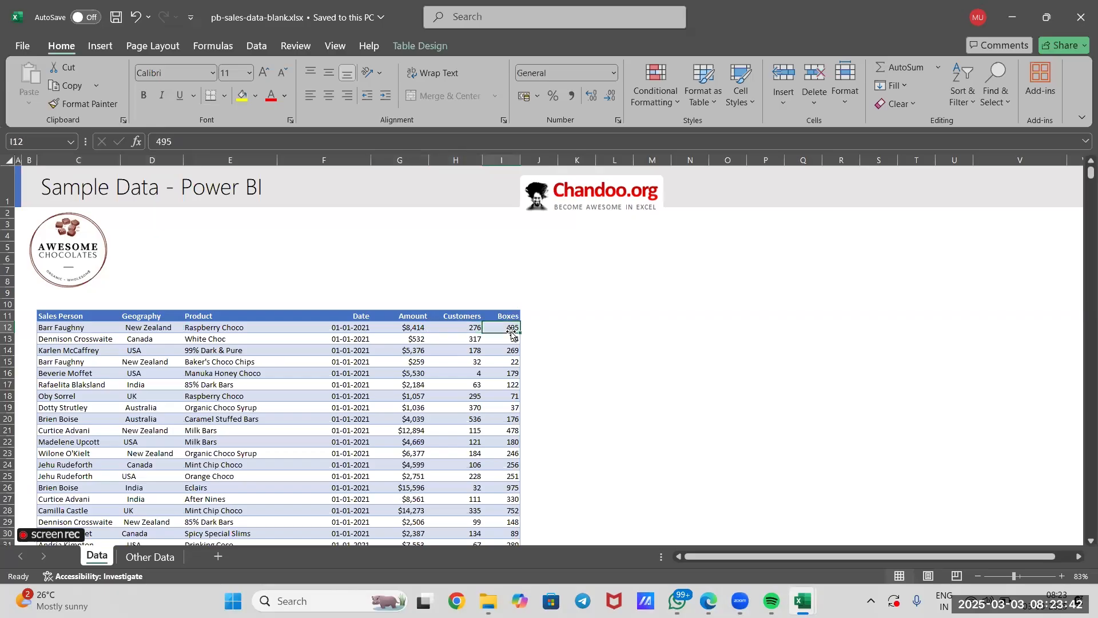
left_click(577, 348)
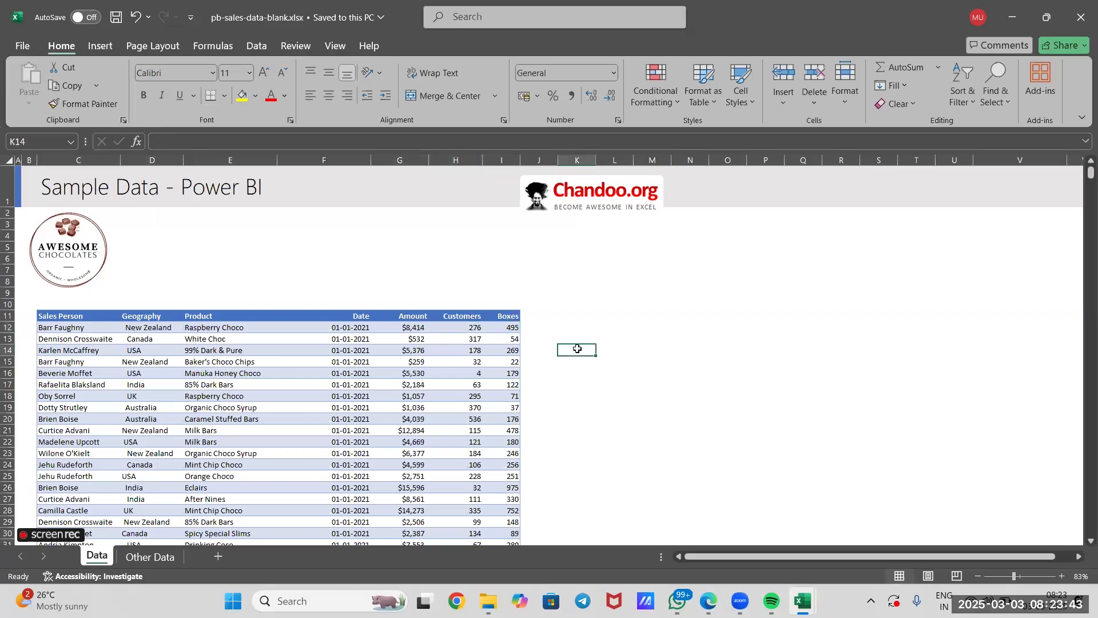
left_click(509, 328)
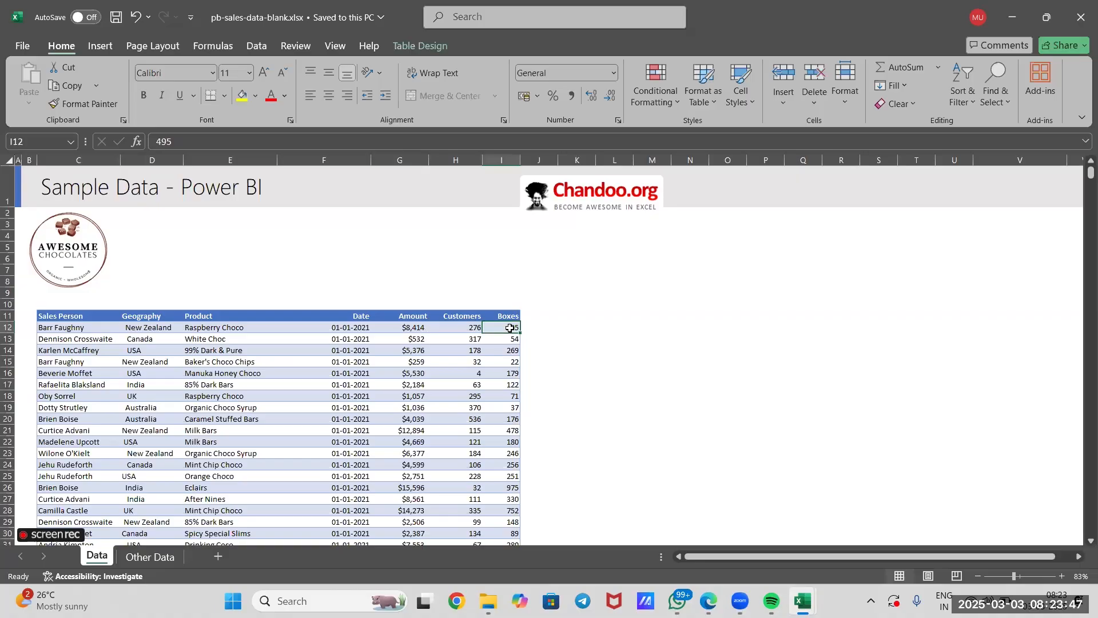
Examine the product table on the Other Data sheet, covering its Product, Category and Size columns.
left_click(143, 555)
scroll(243, 380, "down", 2)
scroll(243, 381, "right", 5)
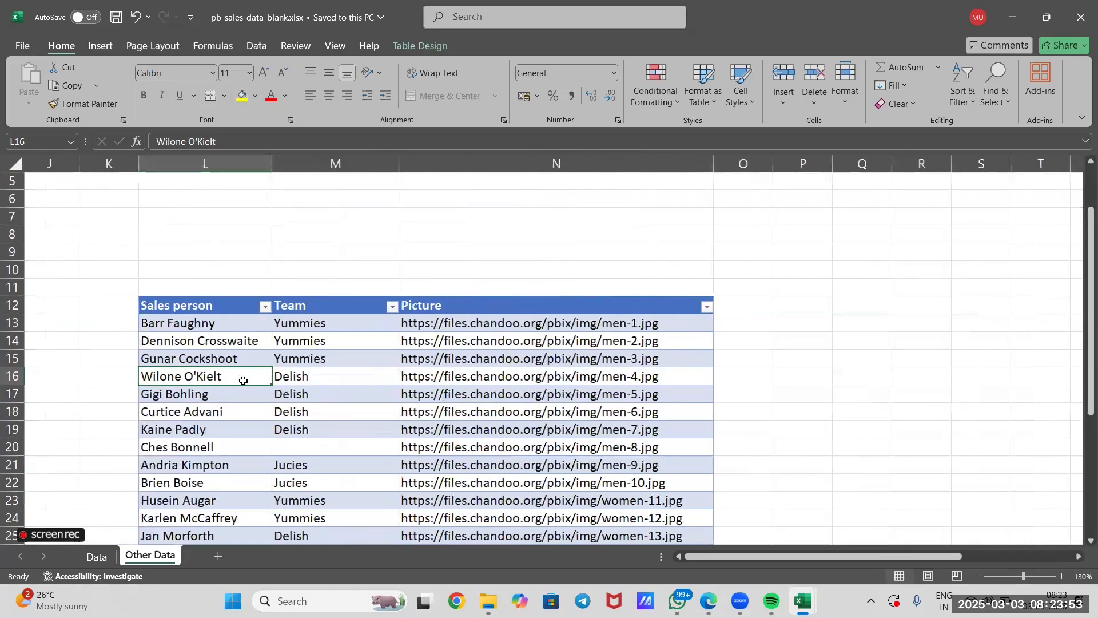
scroll(241, 380, "left", 5)
scroll(187, 307, "down", 1)
left_click(143, 274)
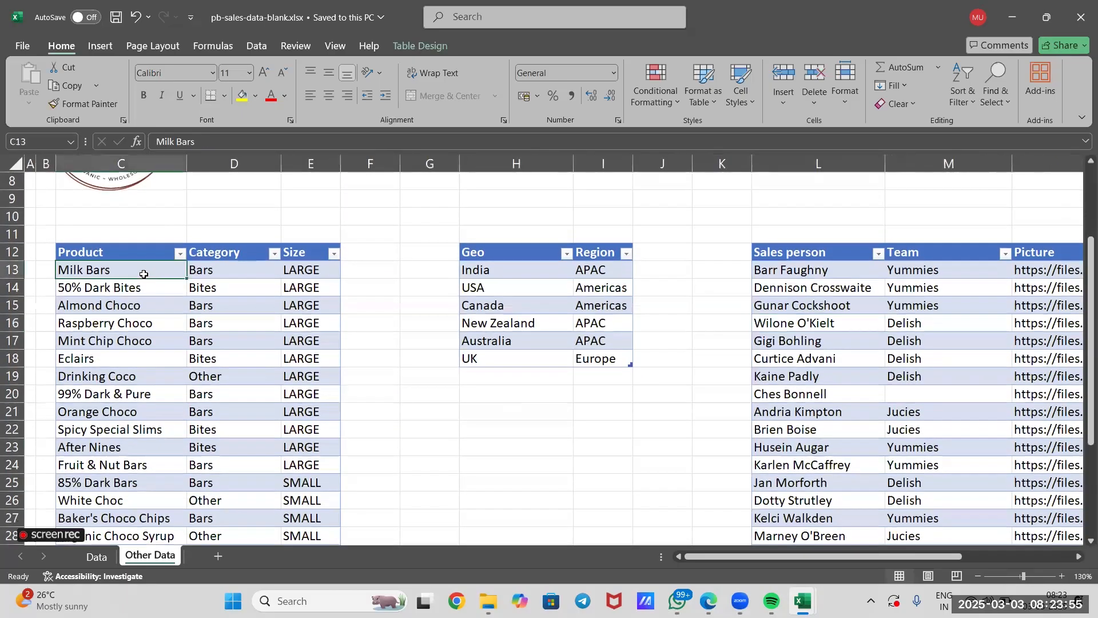
left_click(231, 275)
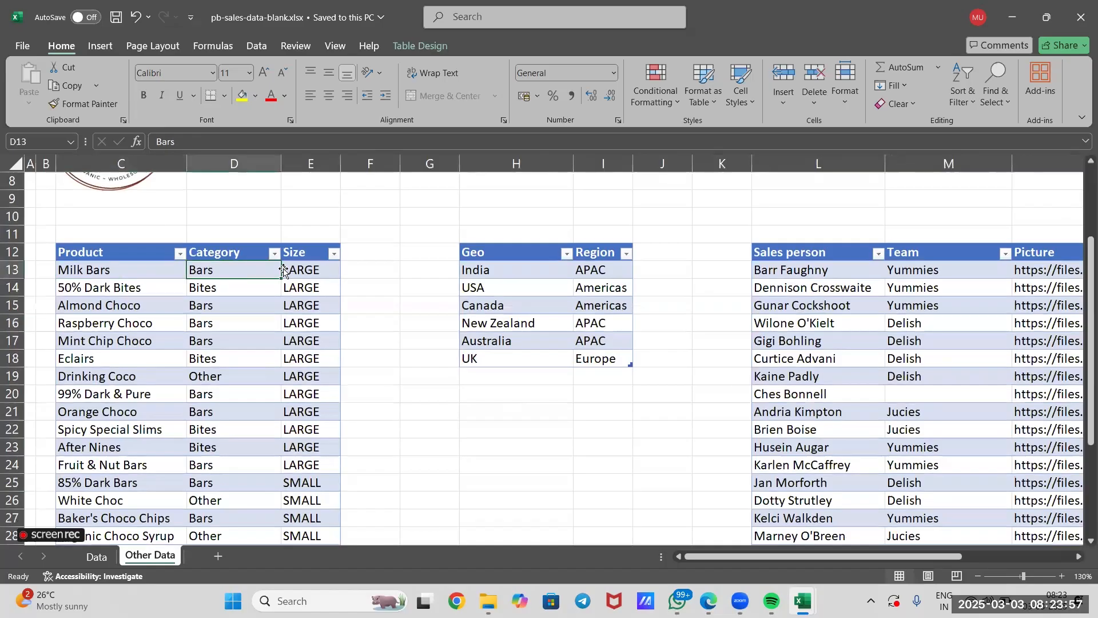
left_click(298, 269)
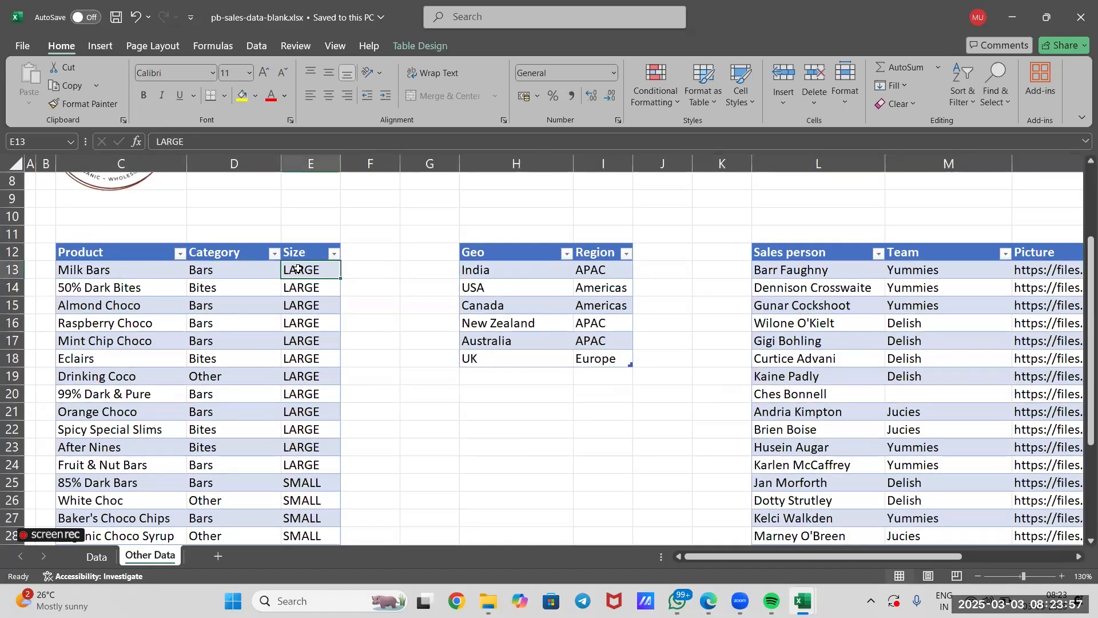
Examine the Geo and Region table and the Sales person, Team and Picture table on the Other Data sheet.
left_click(497, 274)
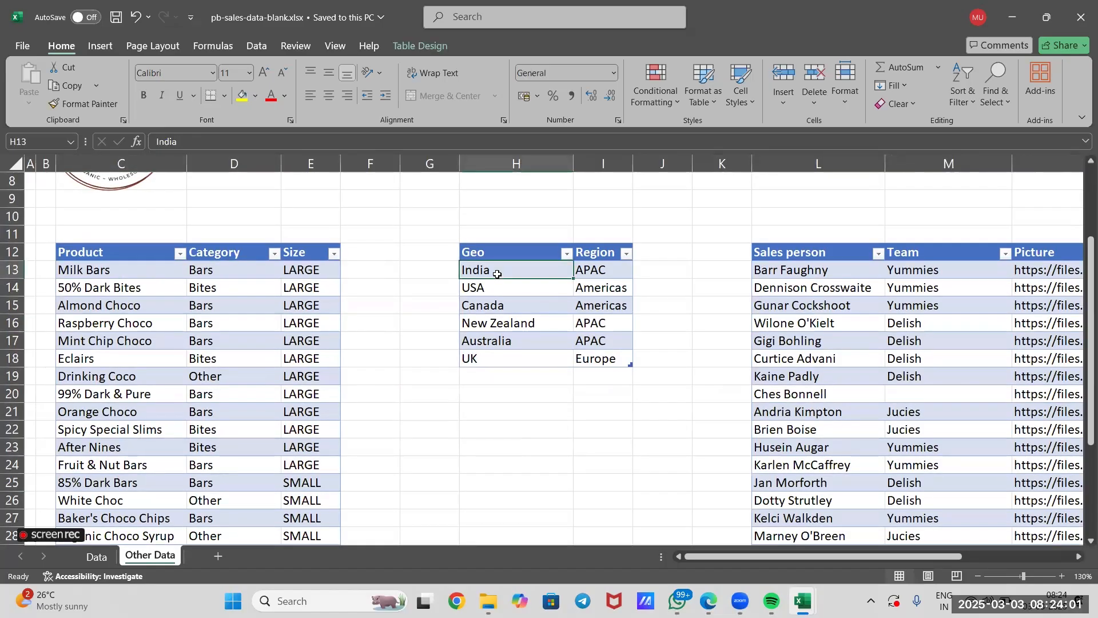
left_click(608, 269)
left_click(609, 302)
left_click(605, 338)
scroll(605, 337, "right", 3)
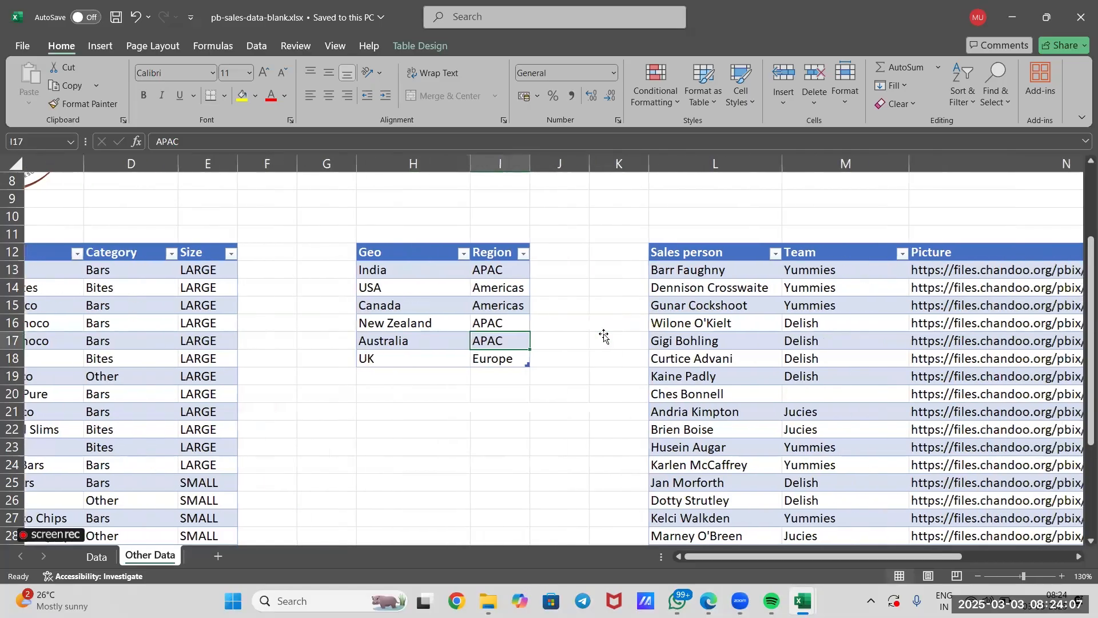
left_click(626, 289)
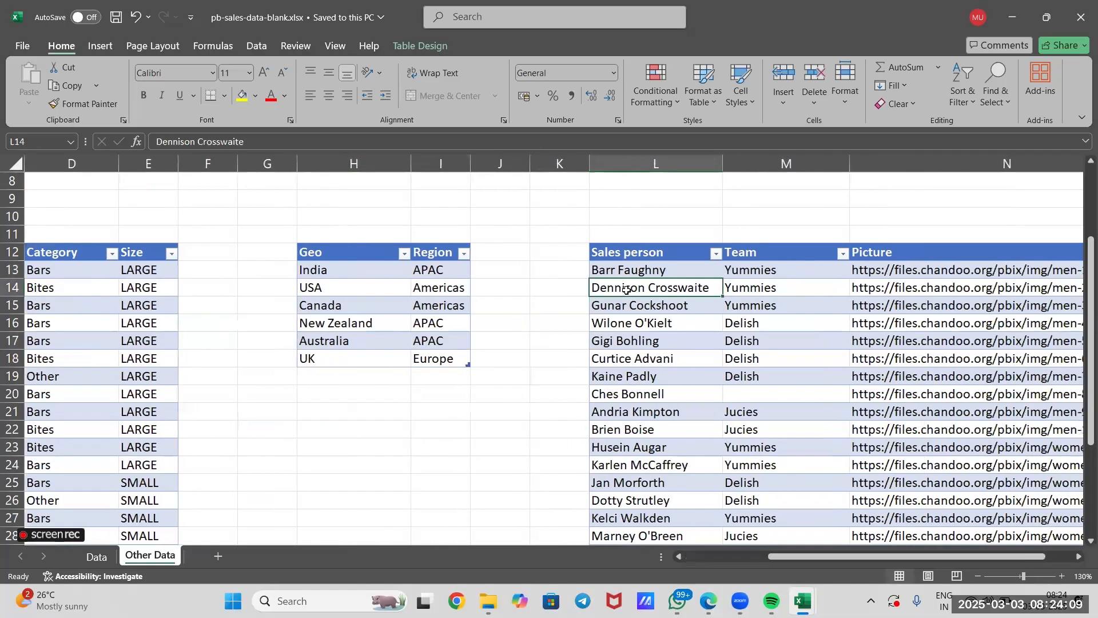
left_click(763, 298)
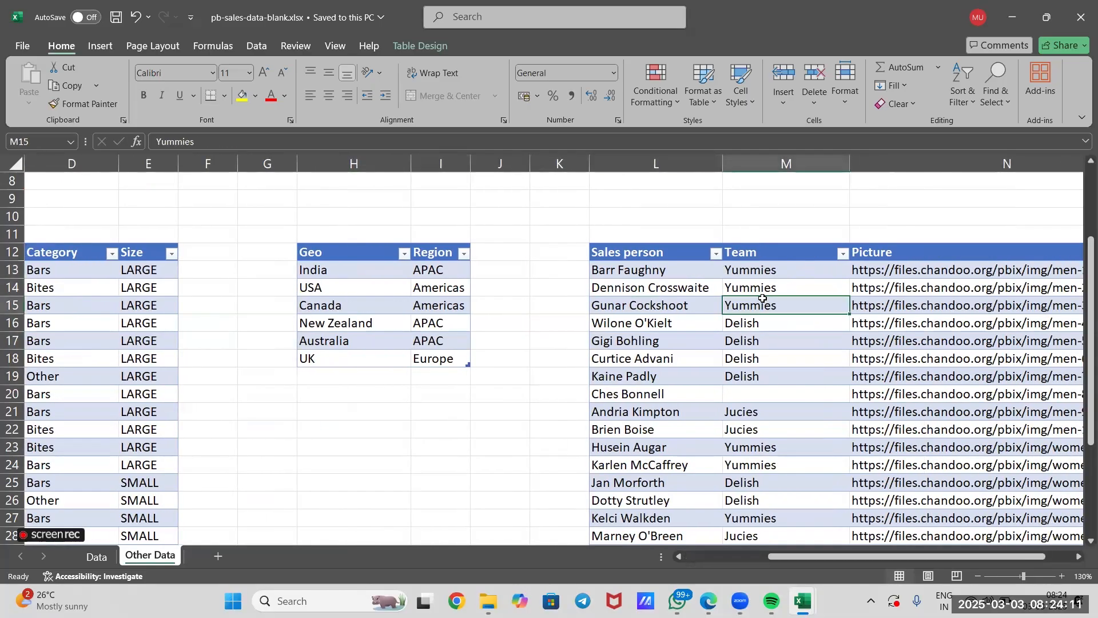
scroll(762, 298, "left", 3)
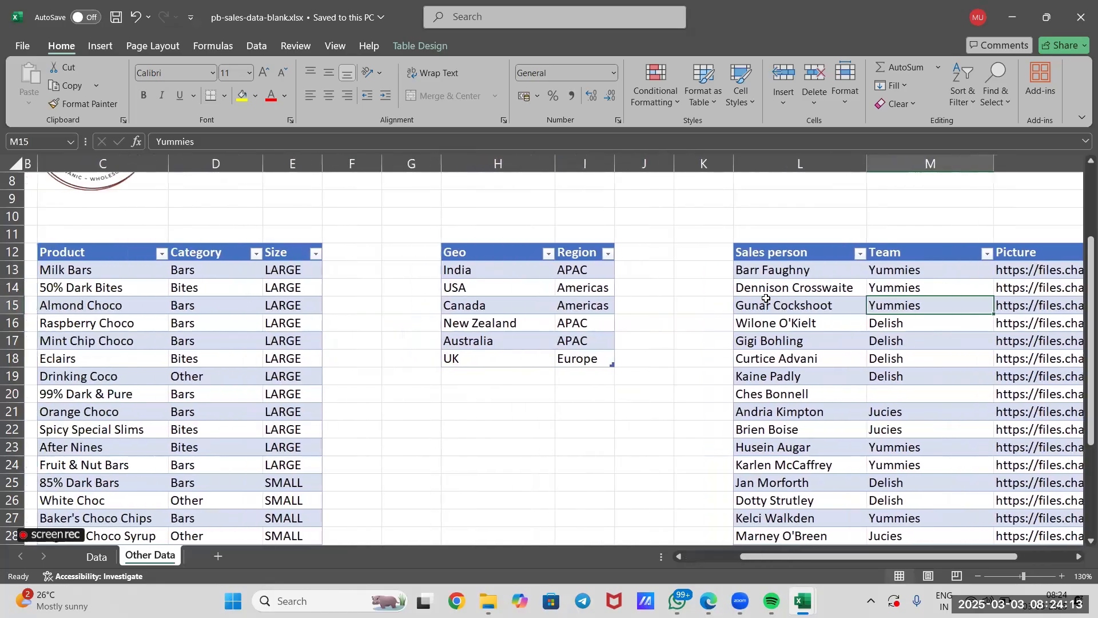
scroll(705, 307, "down", 3, "ctrl")
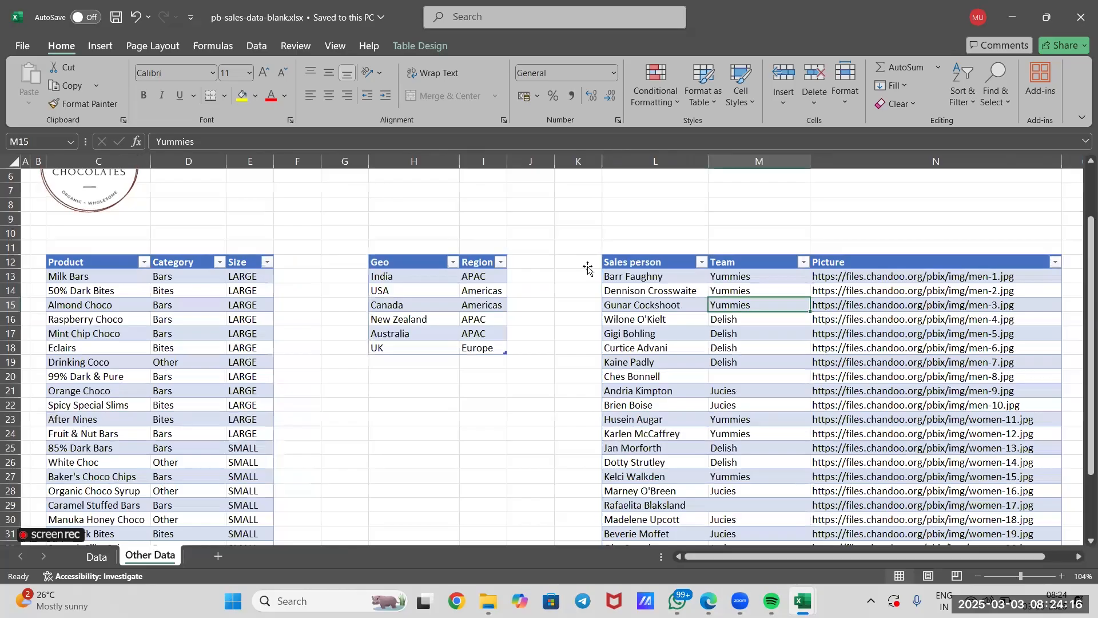
left_click(588, 268)
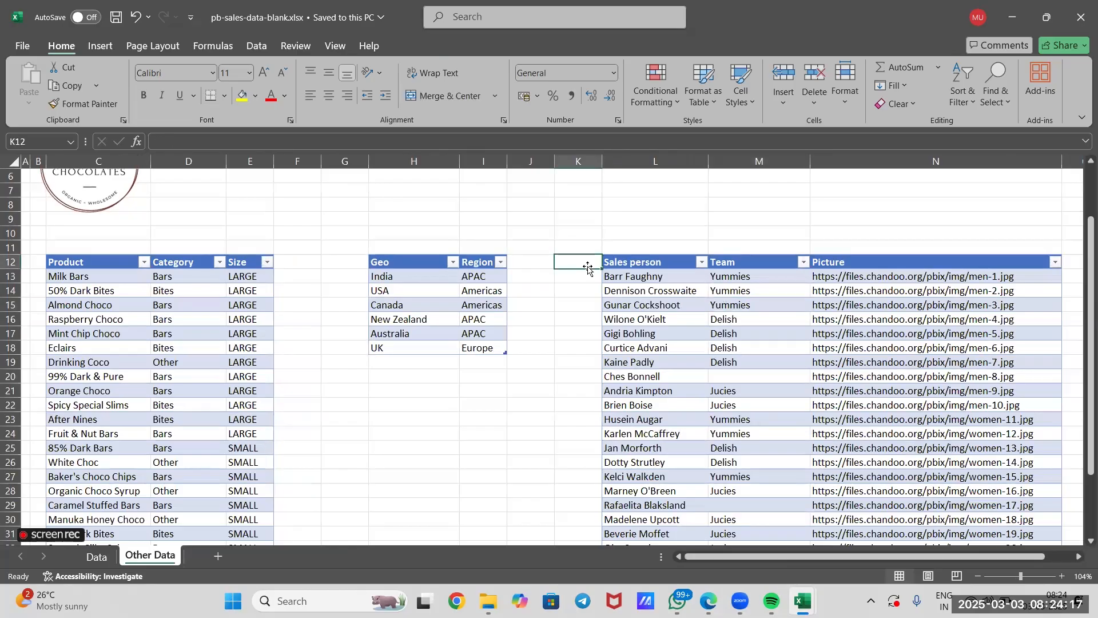
scroll(588, 267, "down", 2, "ctrl")
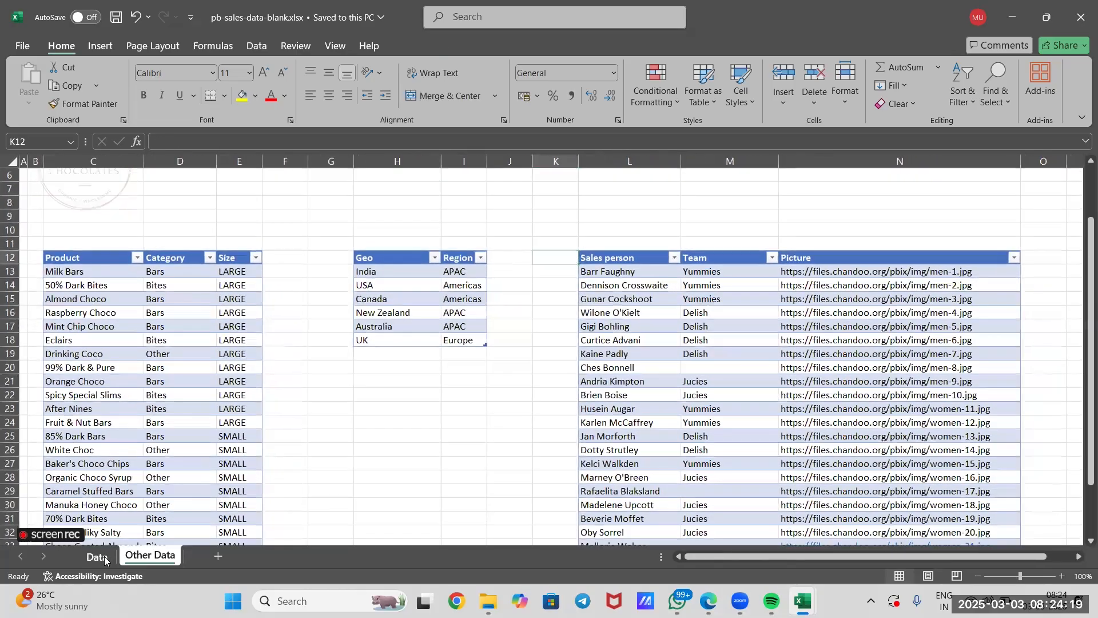
Compare the sales records on the Data sheet with the lookup tables on the Other Data sheet.
left_click(97, 556)
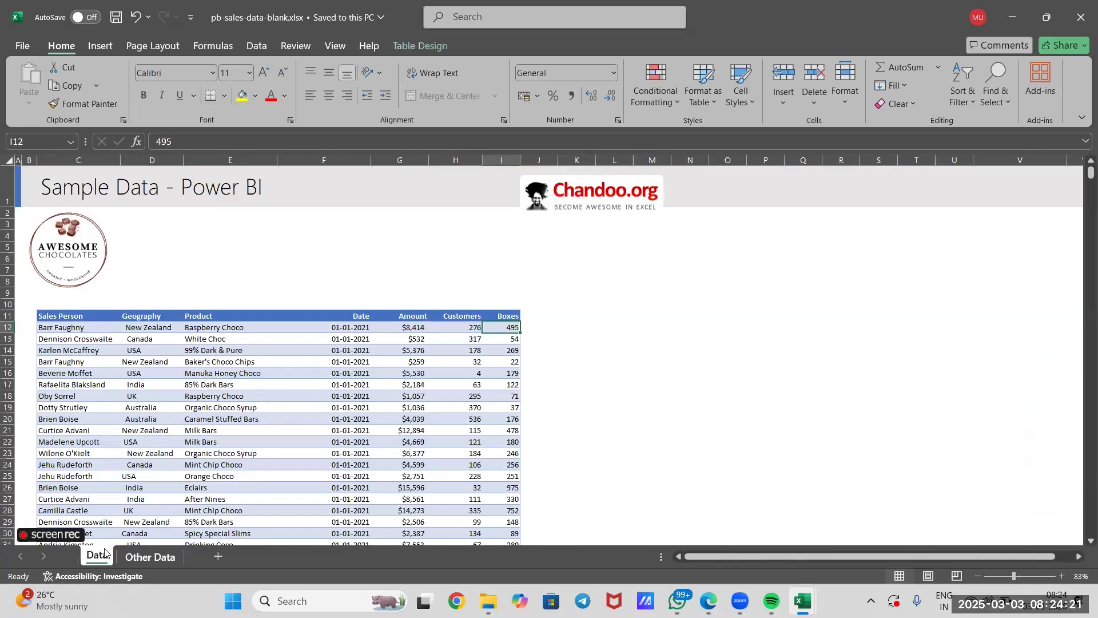
key("ctrl+Page_Down")
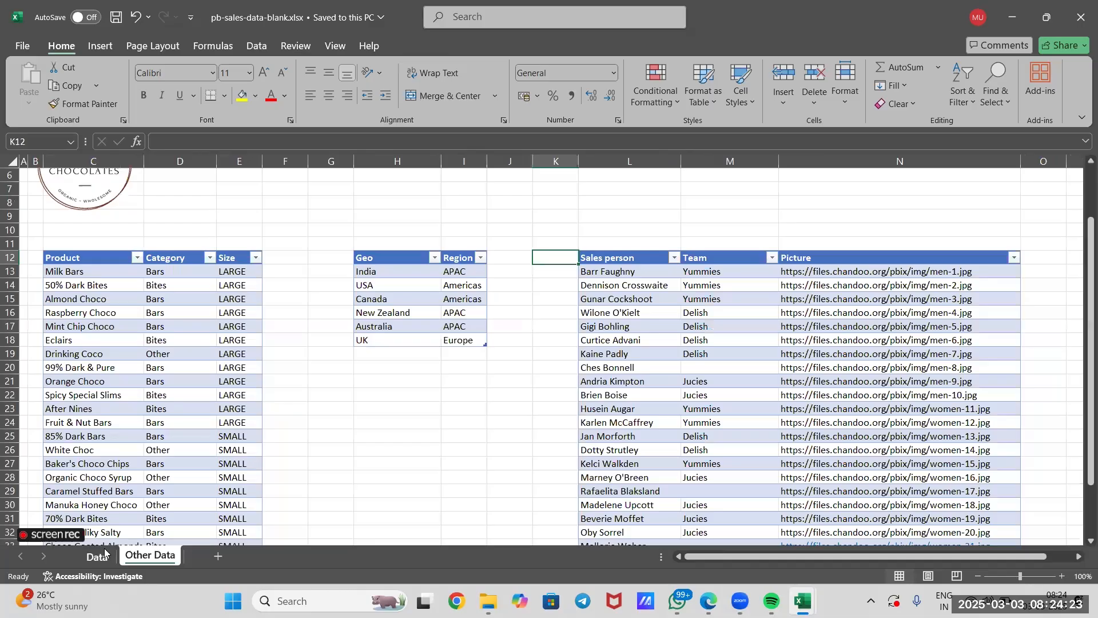
left_click(92, 555)
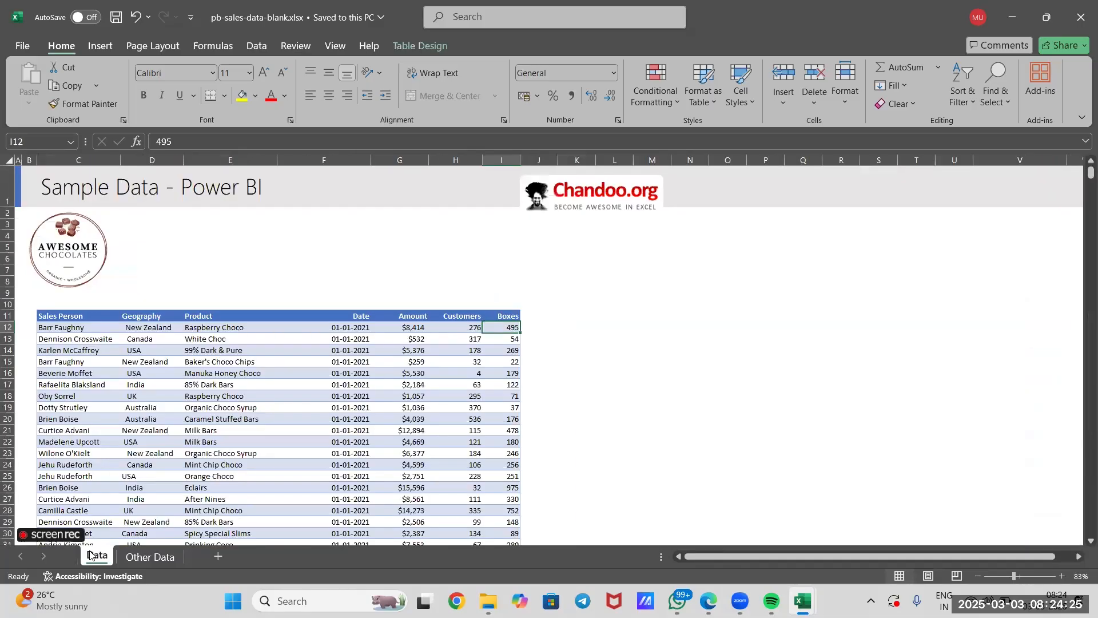
left_click(263, 263)
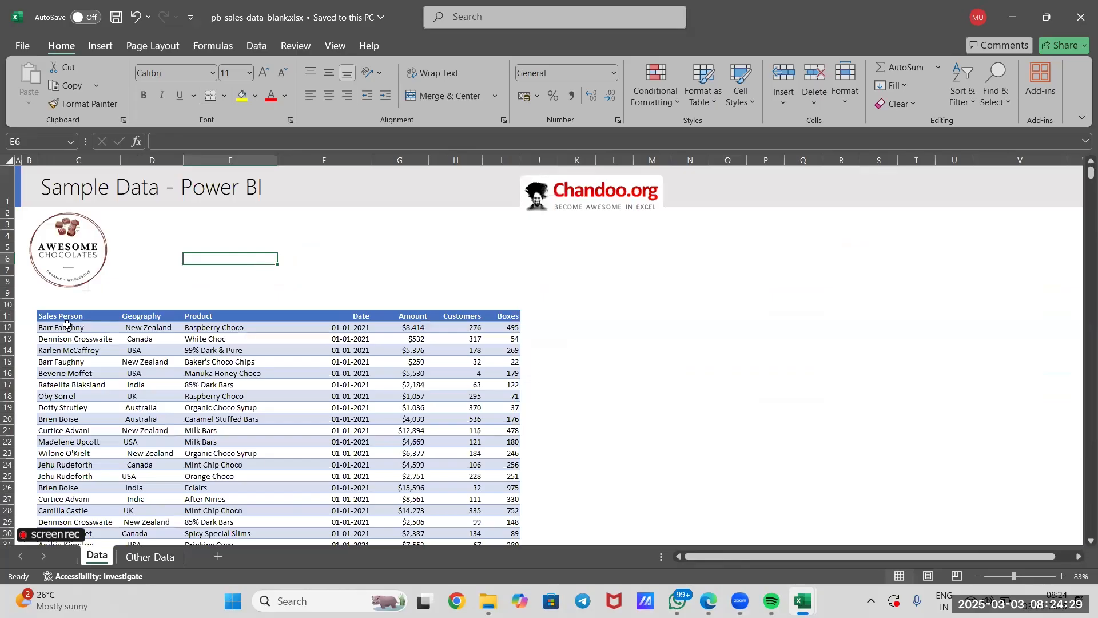
left_click_drag(68, 327, 518, 342)
left_click(649, 392)
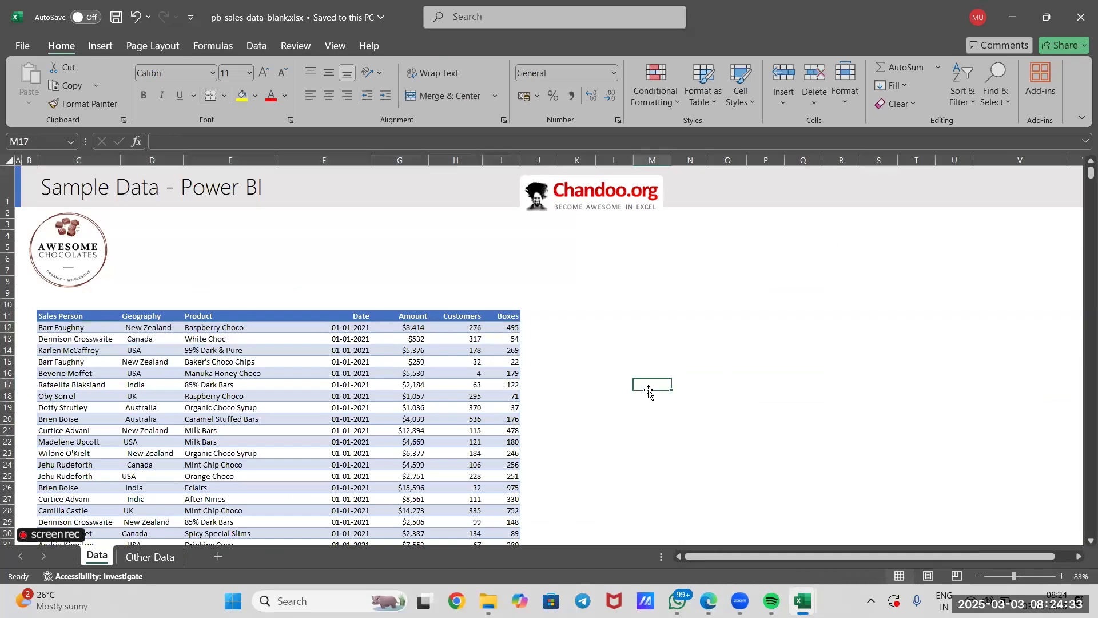
left_click(164, 556)
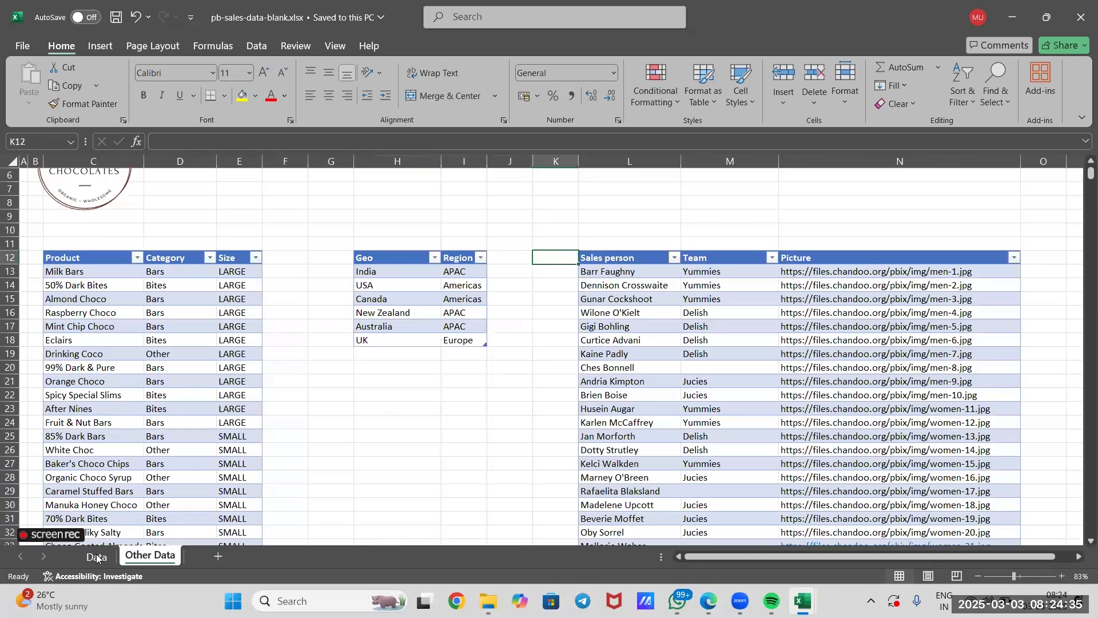
left_click(96, 555)
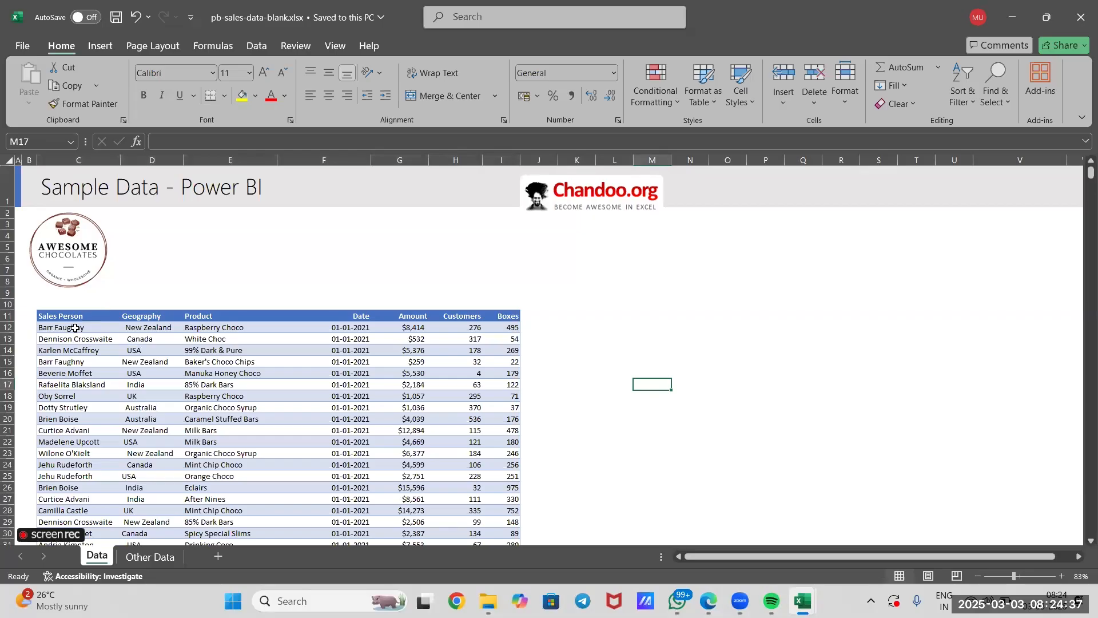
Look up the category of the first record's product, Raspberry Choco, in the Other Data product table and return to the Data sheet.
left_click(207, 326)
left_click(146, 561)
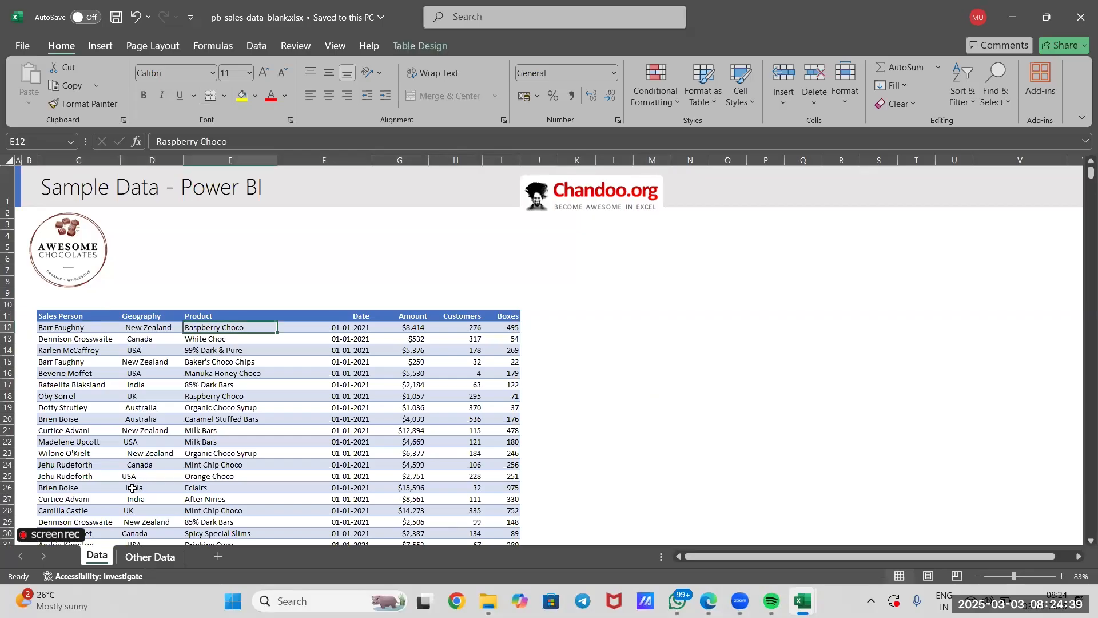
left_click(101, 558)
left_click(151, 557)
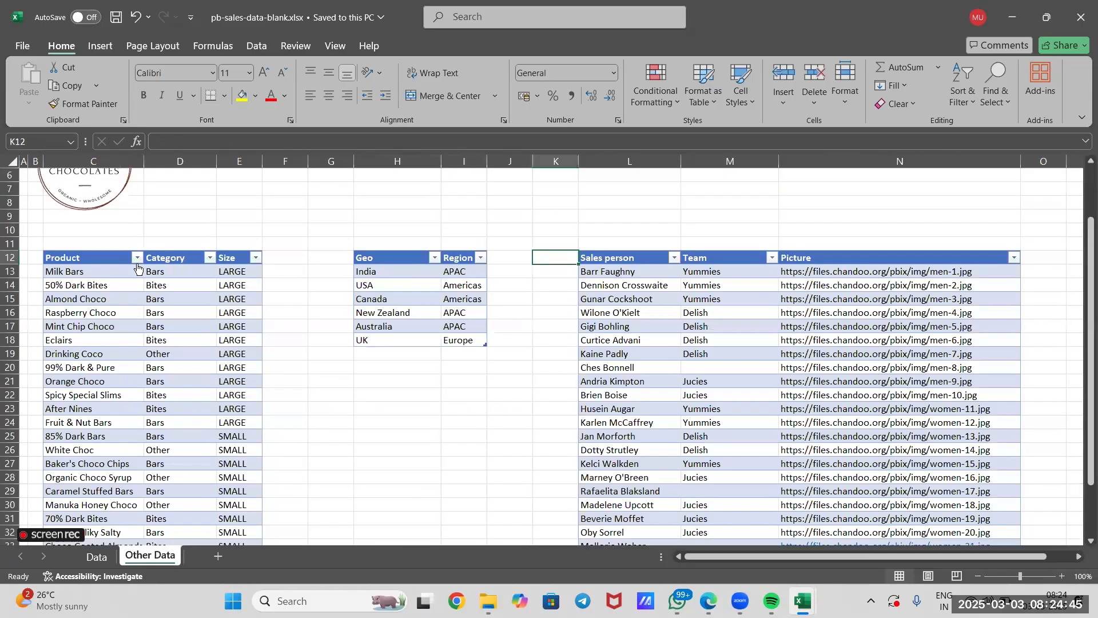
left_click(121, 314)
left_click(156, 314)
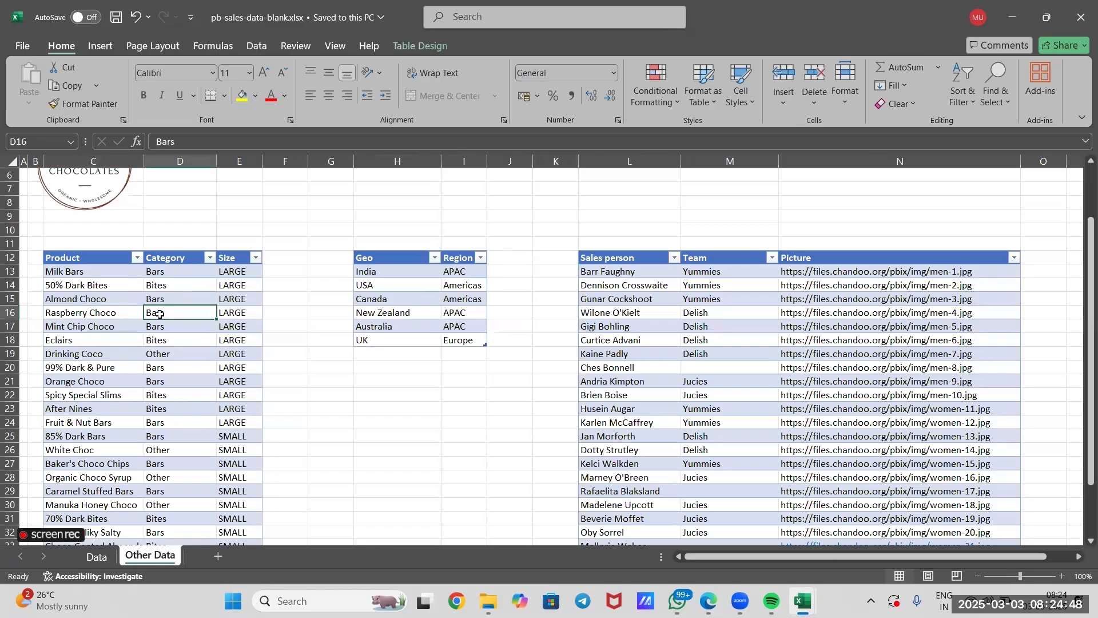
left_click(95, 557)
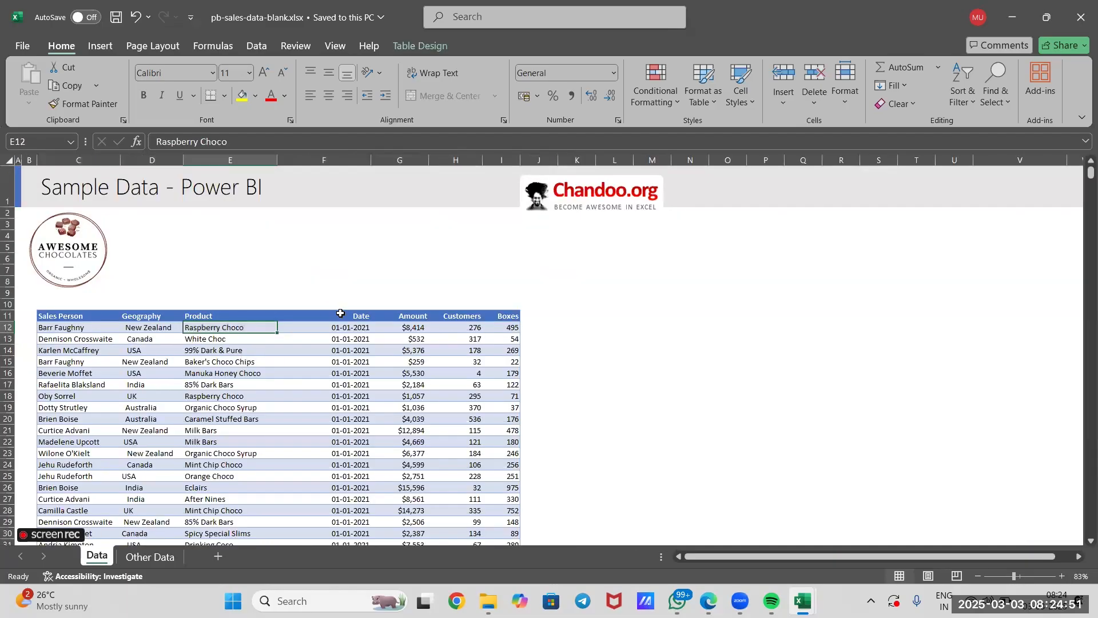
Examine how individual products map to categories such as Bars and Bites in the Other Data product table.
left_click(149, 565)
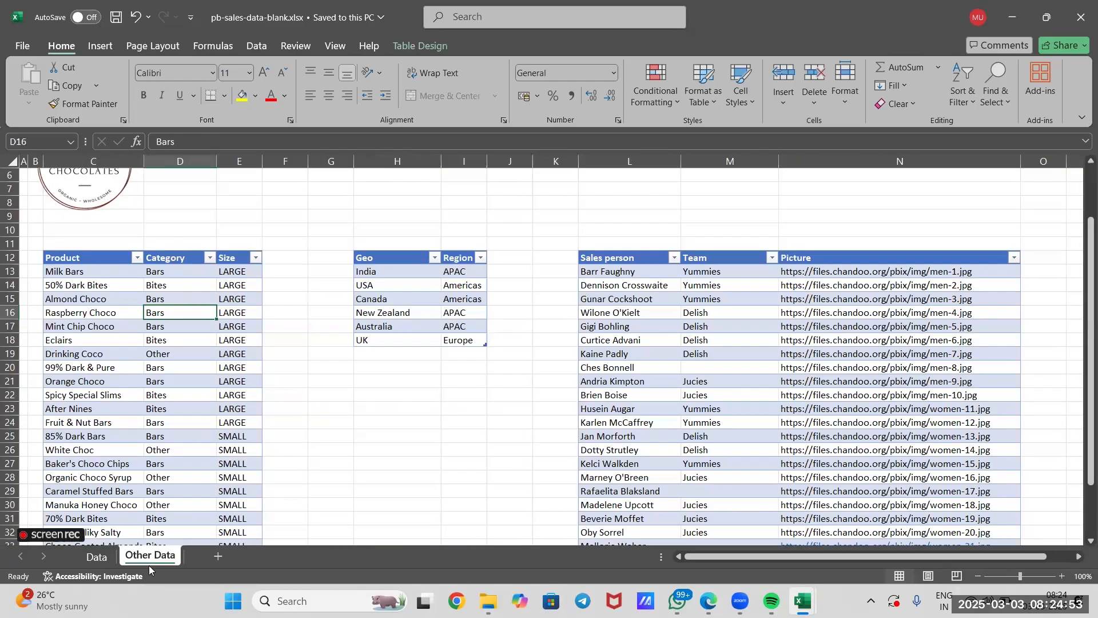
left_click(80, 324)
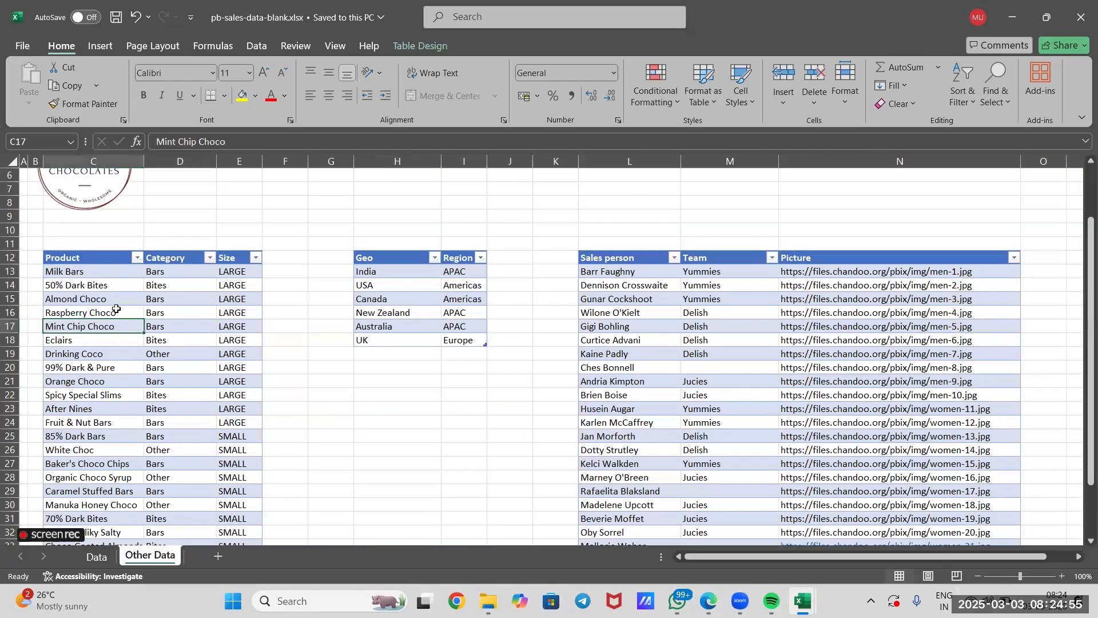
left_click(170, 300)
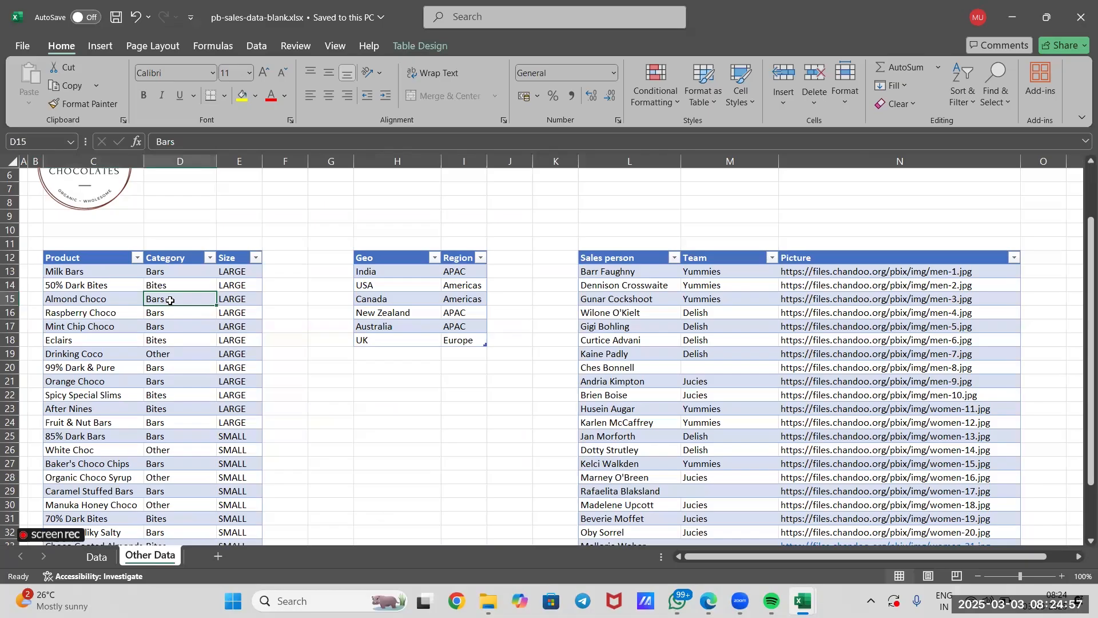
left_click(108, 273)
left_click(144, 285)
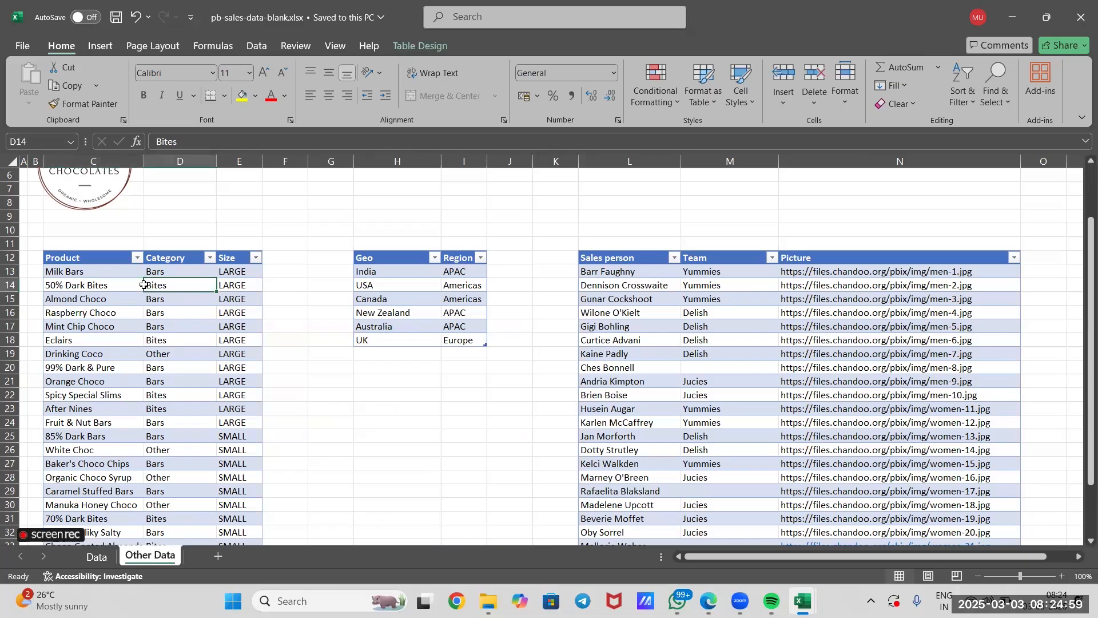
Compare the first record's geography, New Zealand, on the Data sheet with the Geo and Region table on the Other Data sheet.
left_click(429, 297)
left_click(466, 297)
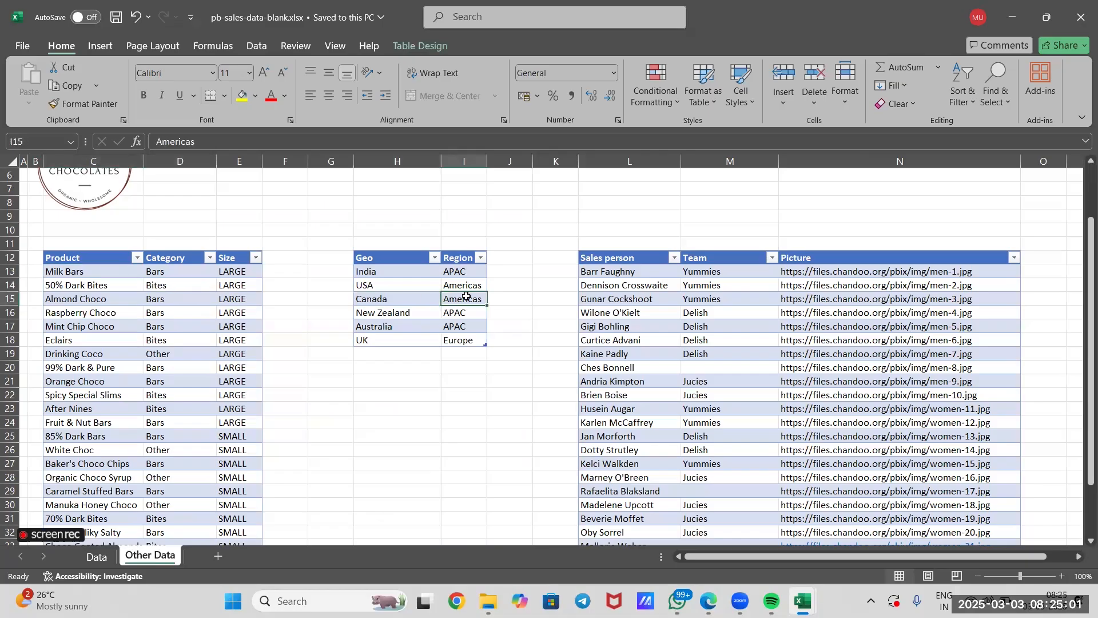
left_click(97, 557)
left_click(156, 328)
left_click(158, 558)
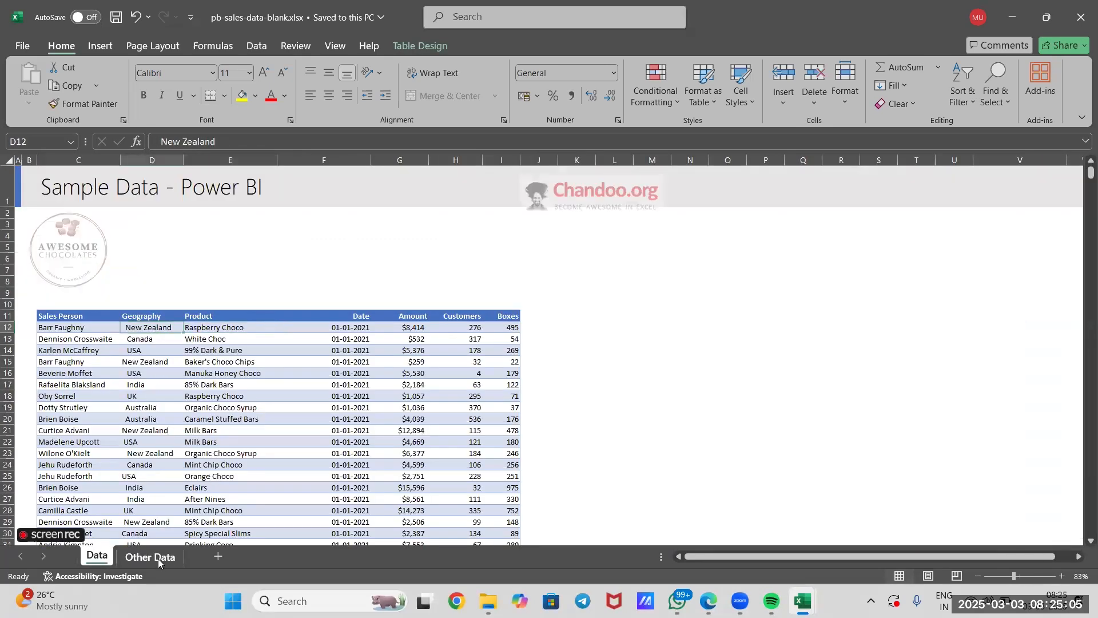
left_click(457, 281)
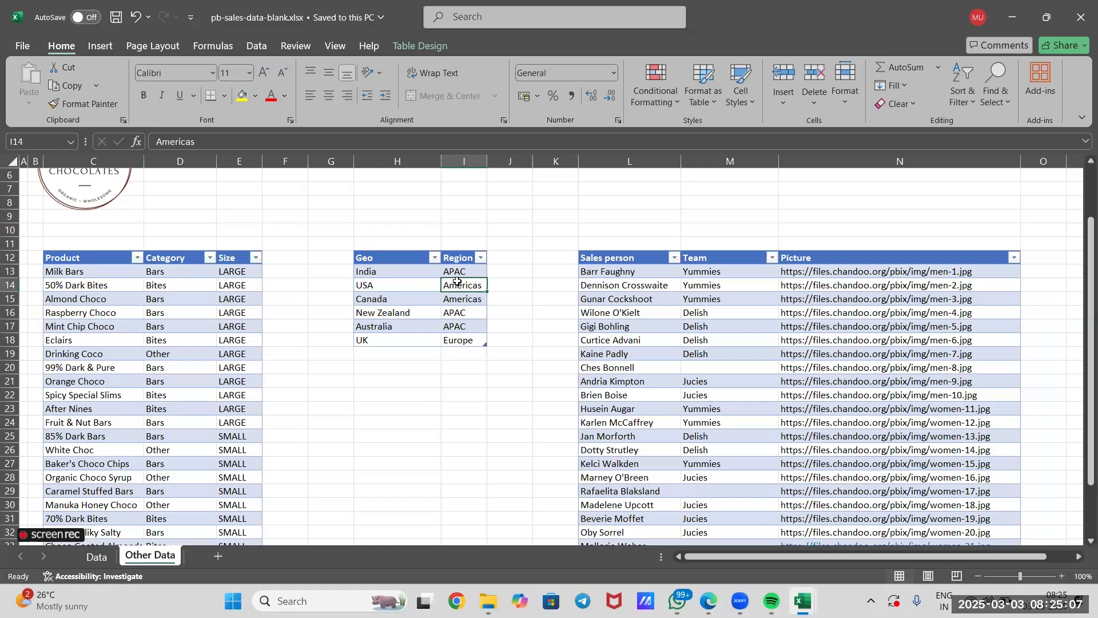
Examine how sales people map to teams on the Other Data sheet and compare them with the sales records on the Data sheet.
left_click(640, 271)
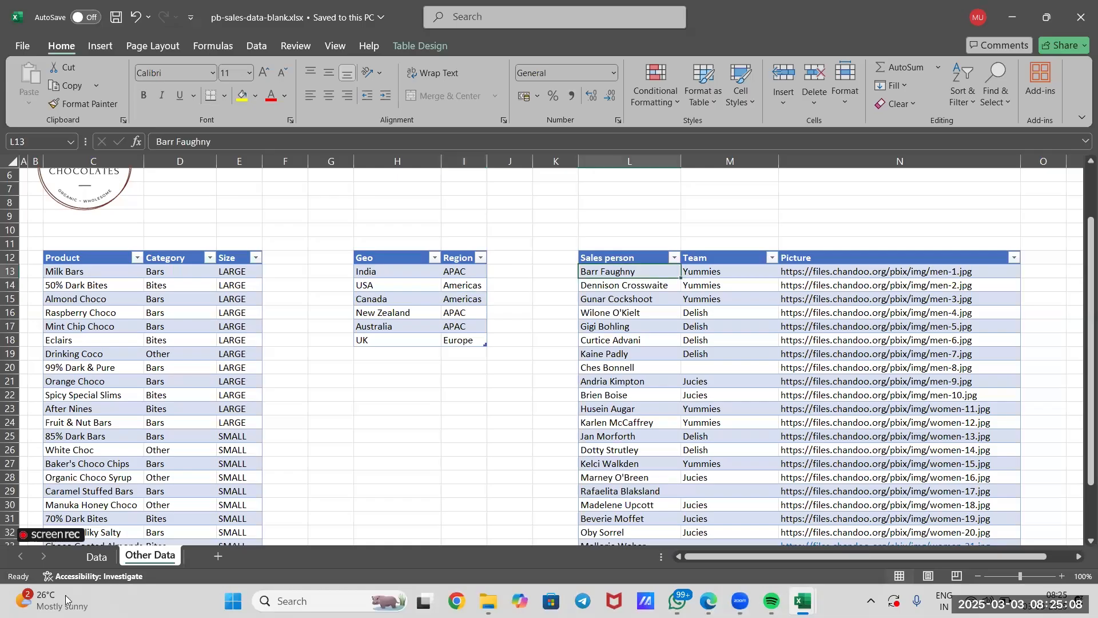
left_click(96, 558)
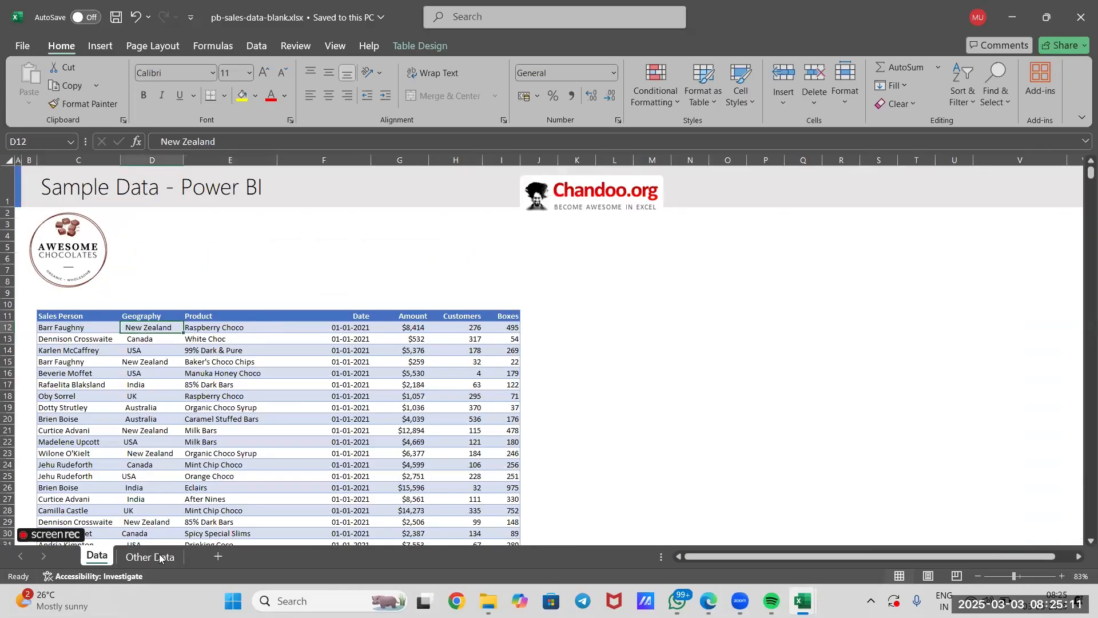
left_click(159, 558)
left_click(733, 315)
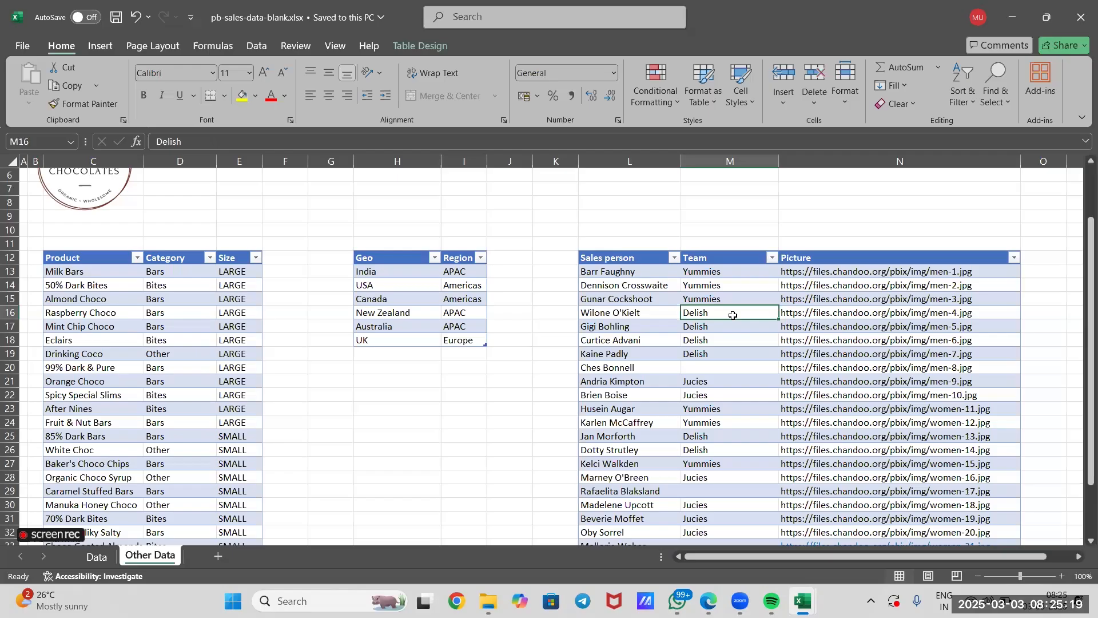
left_click(108, 557)
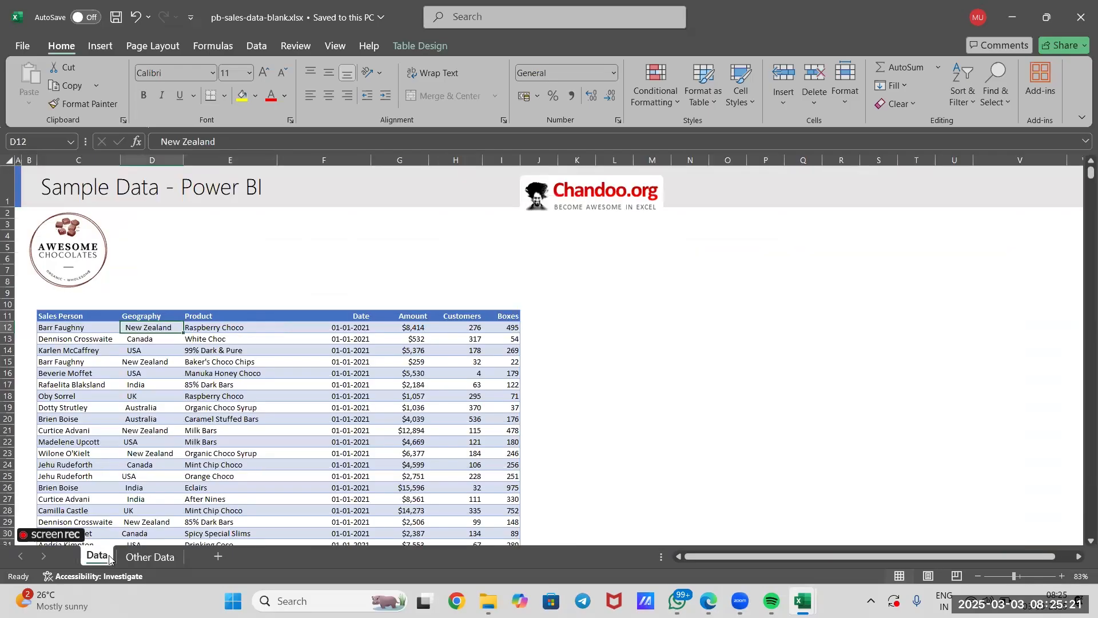
scroll(172, 372, "down", 6)
scroll(137, 261, "up", 3)
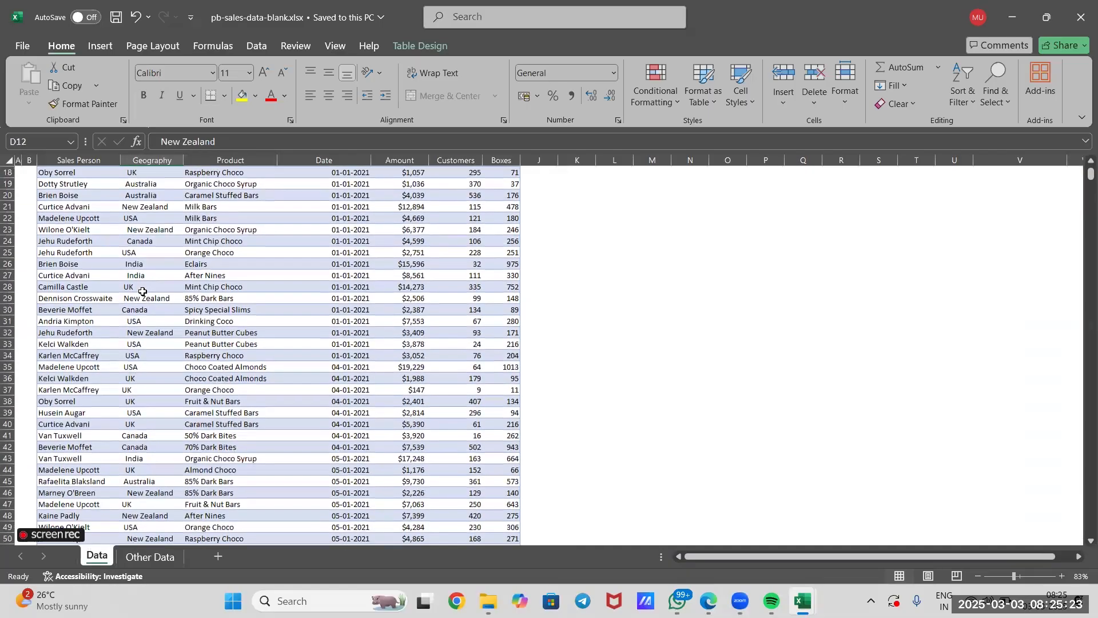
scroll(137, 261, "up", 1)
left_click(162, 228)
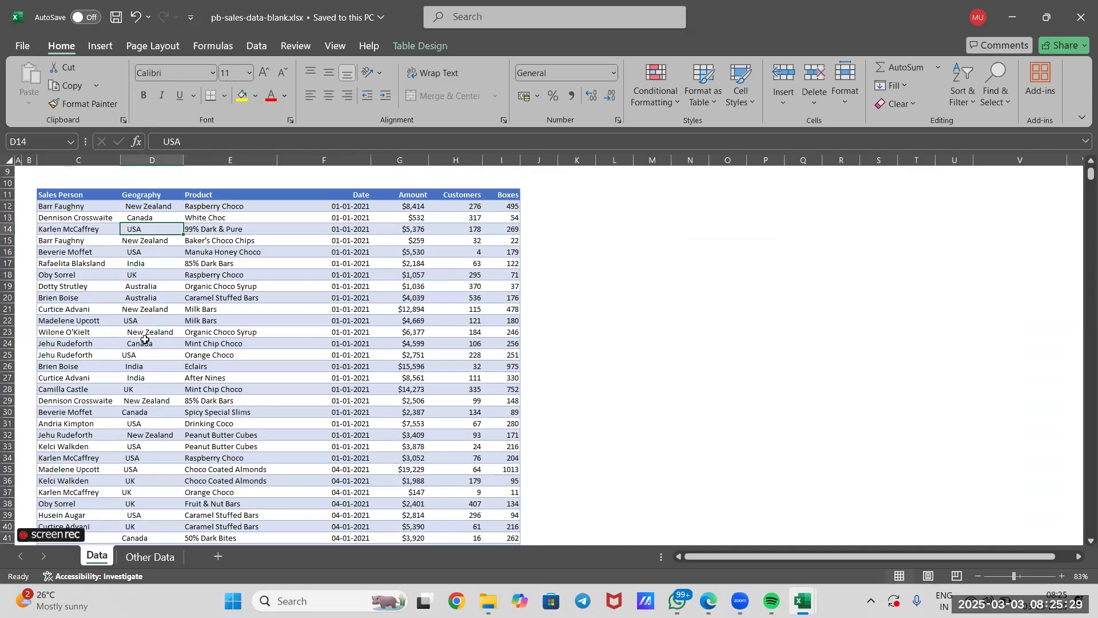
left_click(146, 558)
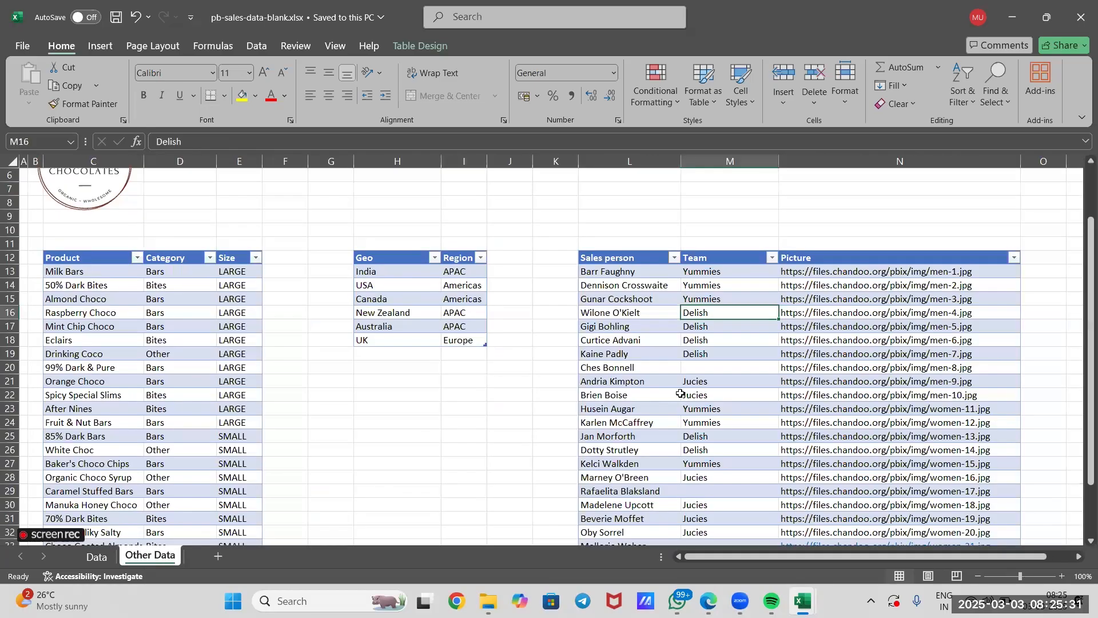
Inspect the Team column of the sales person table on the Other Data sheet for entries without a team.
scroll(727, 243, "down", 3)
left_click(727, 246)
left_click(708, 437)
left_click(718, 370)
left_click(710, 478)
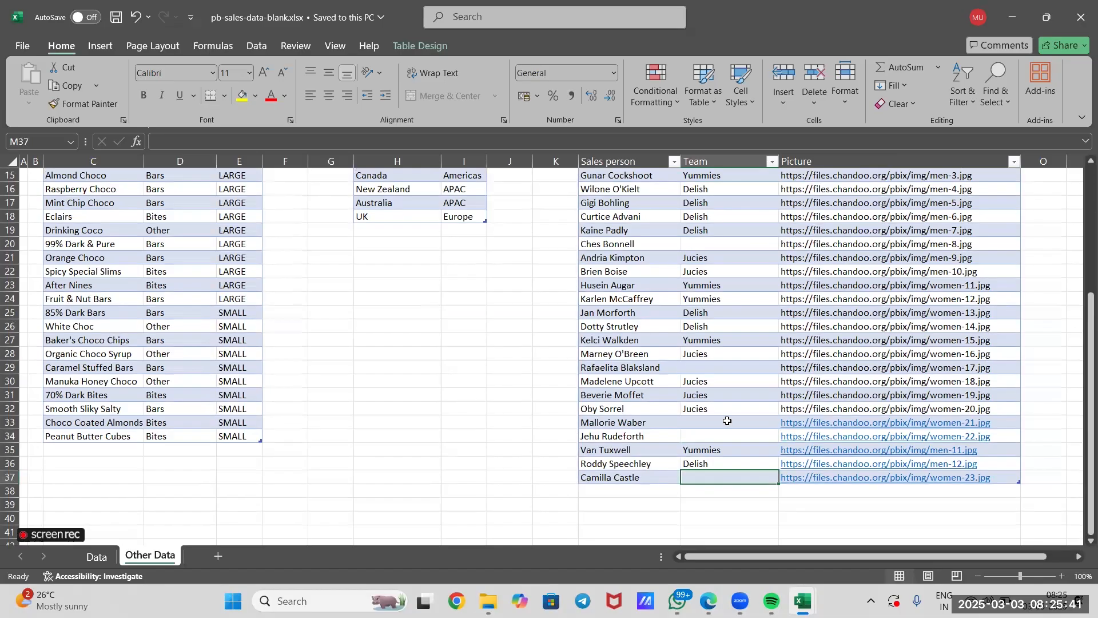
scroll(727, 421, "up", 2)
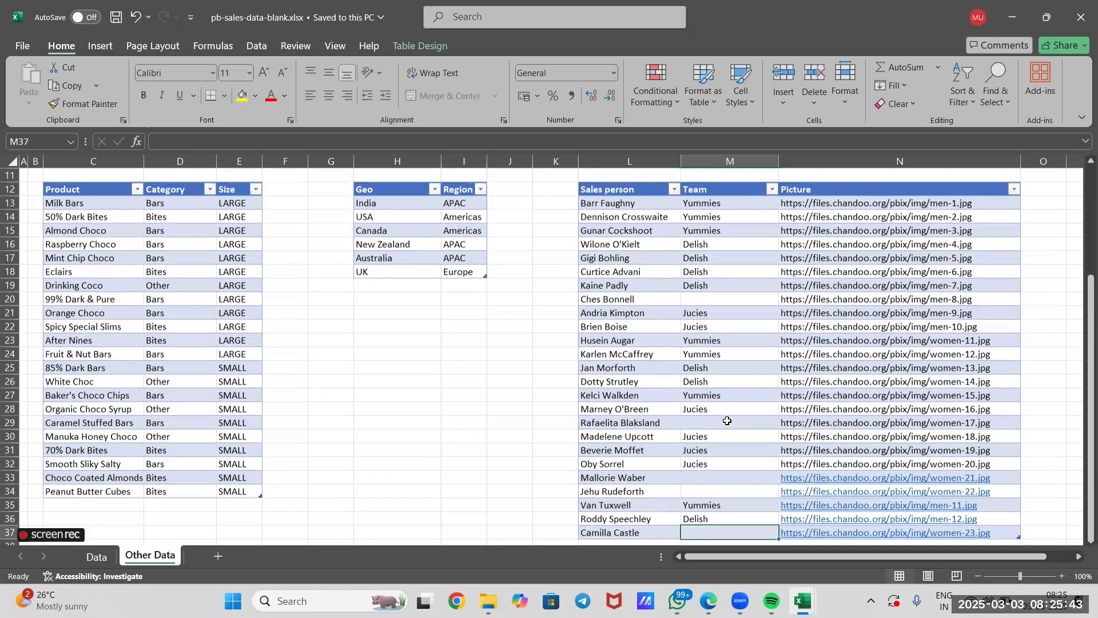
left_click(706, 297)
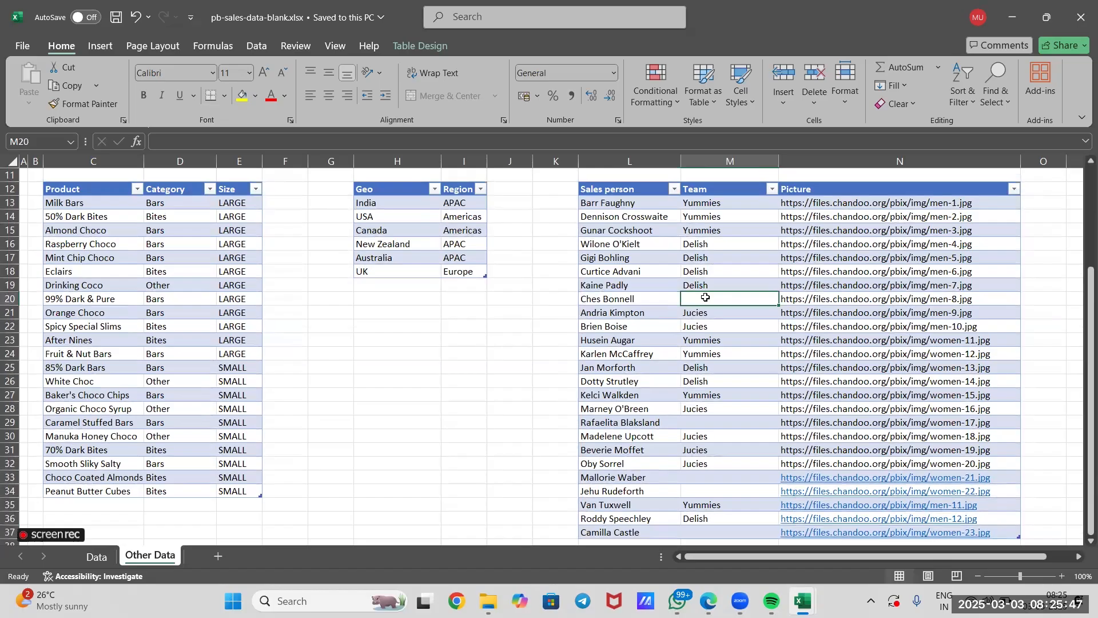
scroll(706, 297, "down", 2)
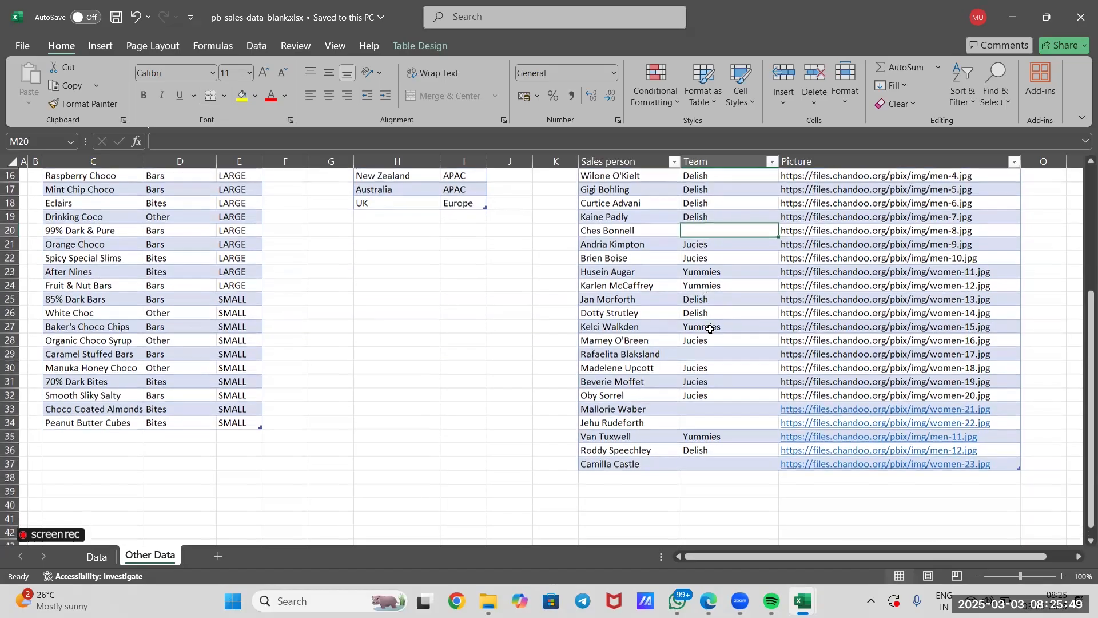
left_click(708, 353)
left_click(705, 421)
left_click(705, 411)
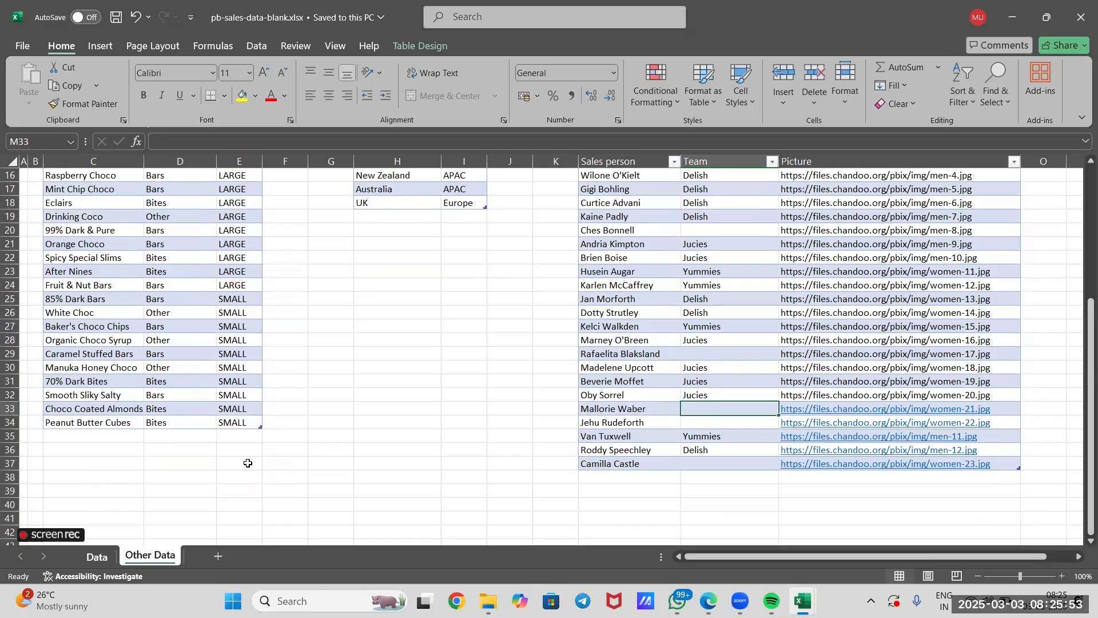
Return to the Data sheet, switch to the Book1 workbook and reset the pivot table's date filter on Sheet4 to (All).
left_click(91, 555)
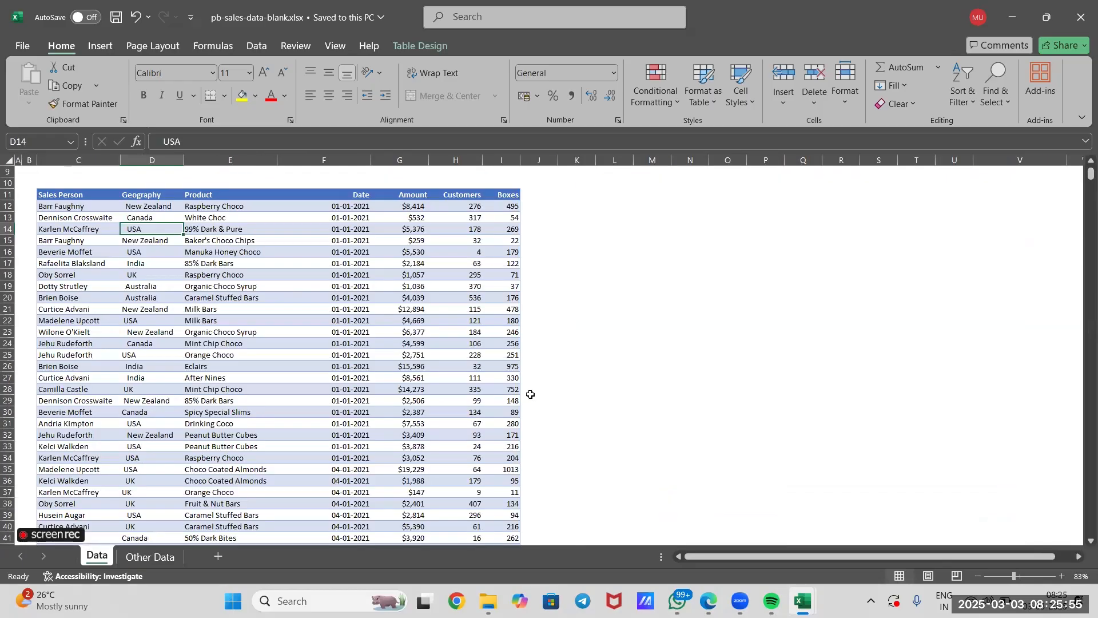
left_click(780, 416)
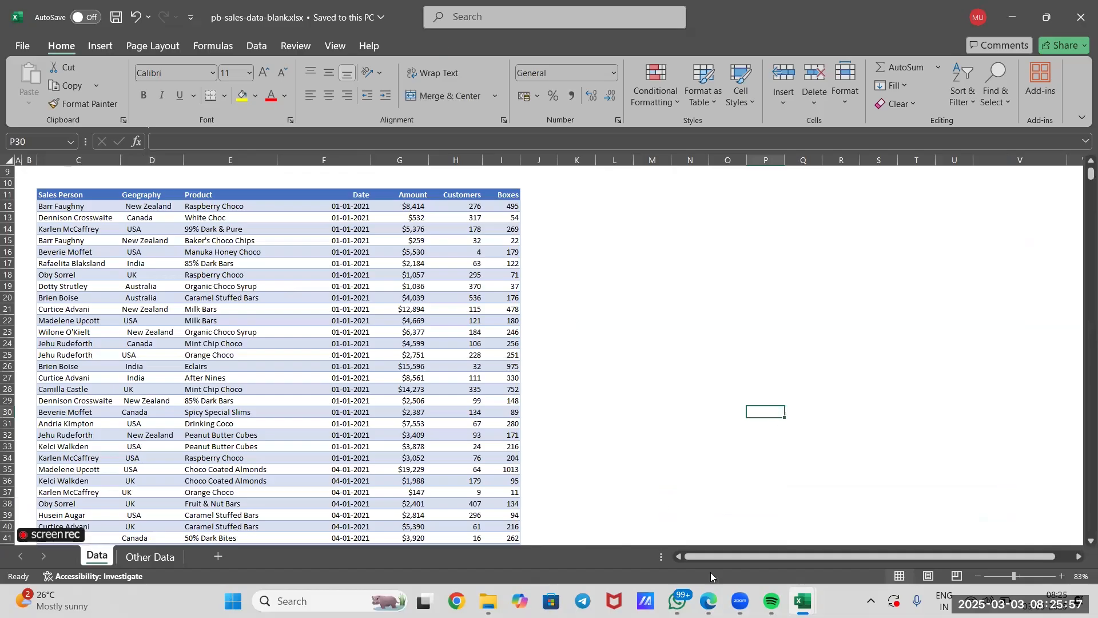
mouse_move(803, 600)
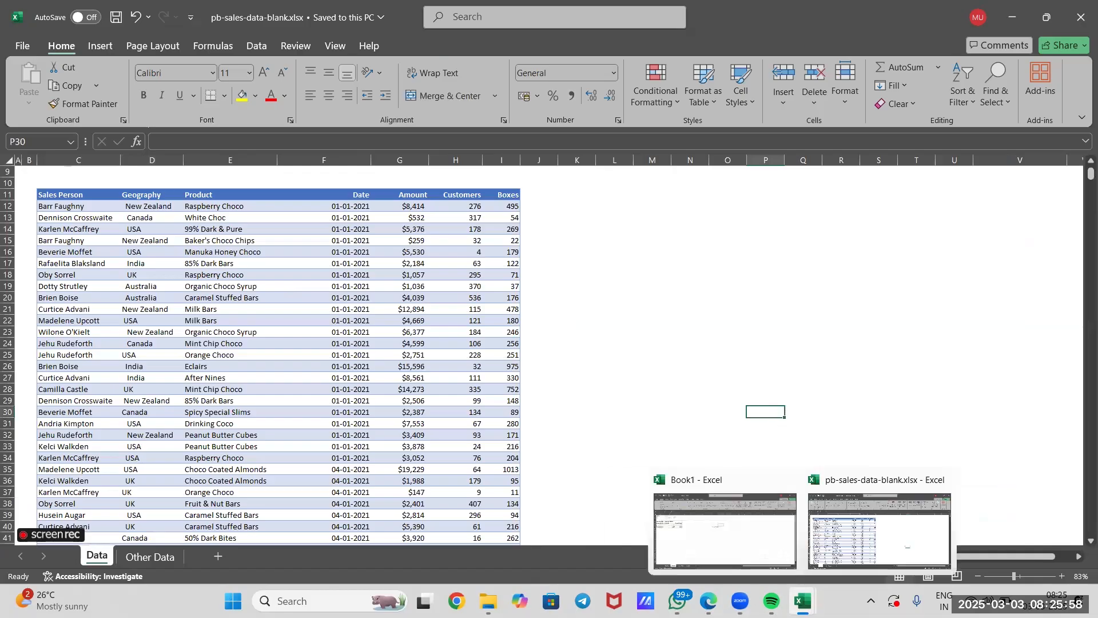
left_click(750, 543)
left_click(138, 339)
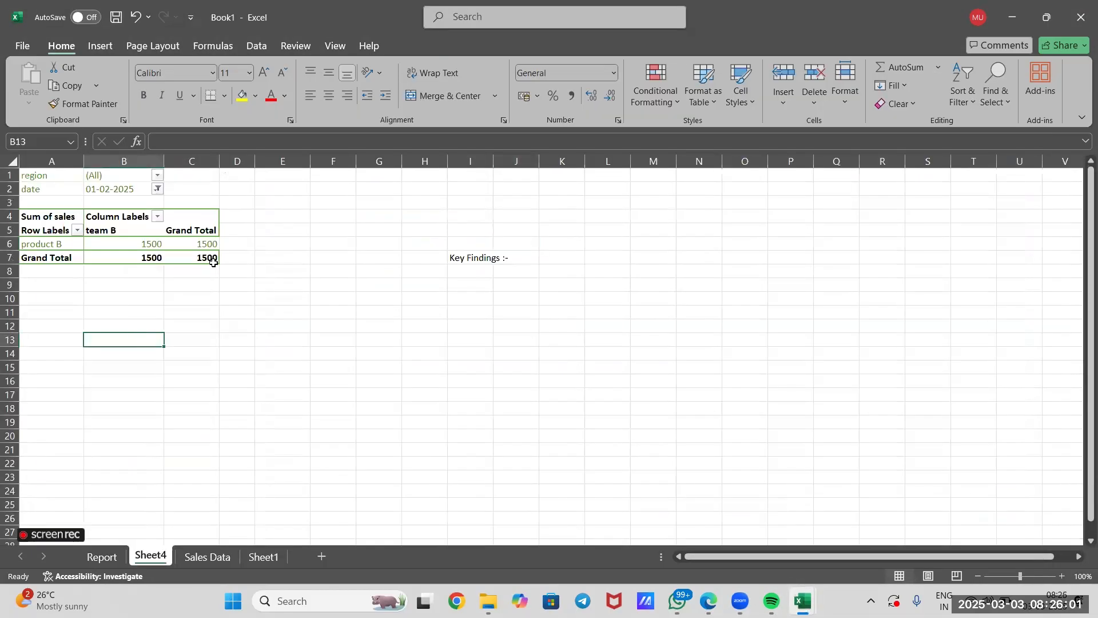
left_click(158, 189)
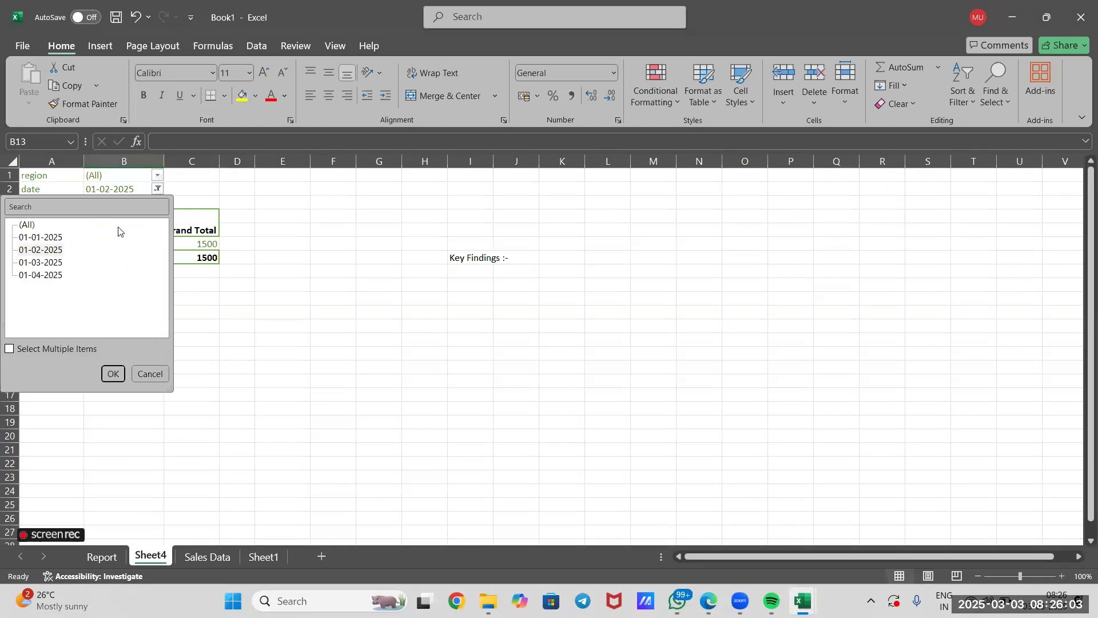
left_click(26, 225)
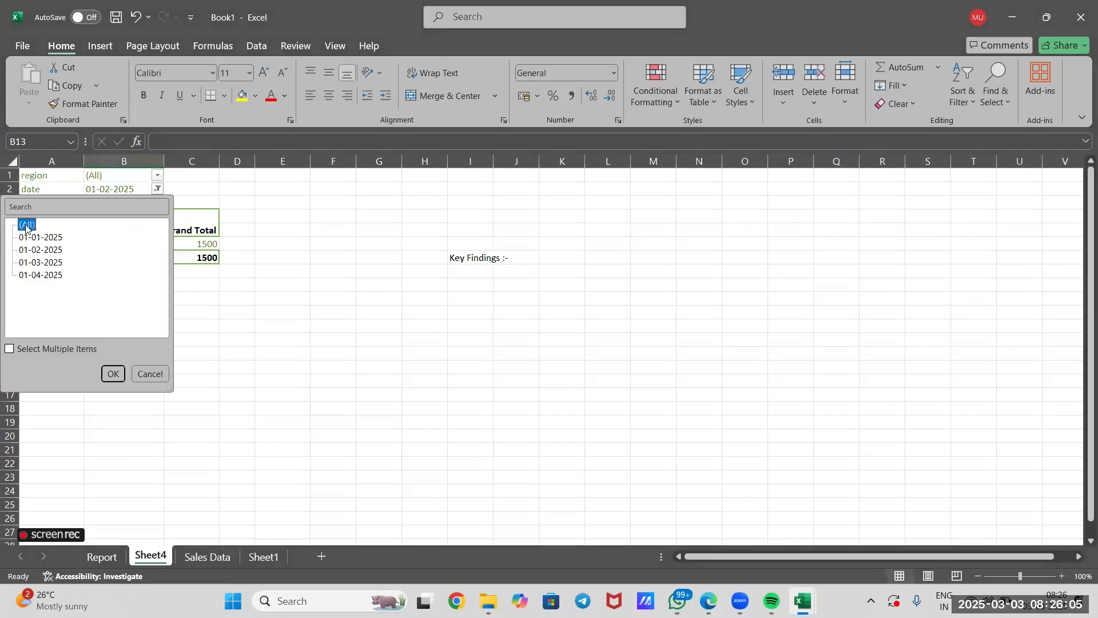
left_click(112, 375)
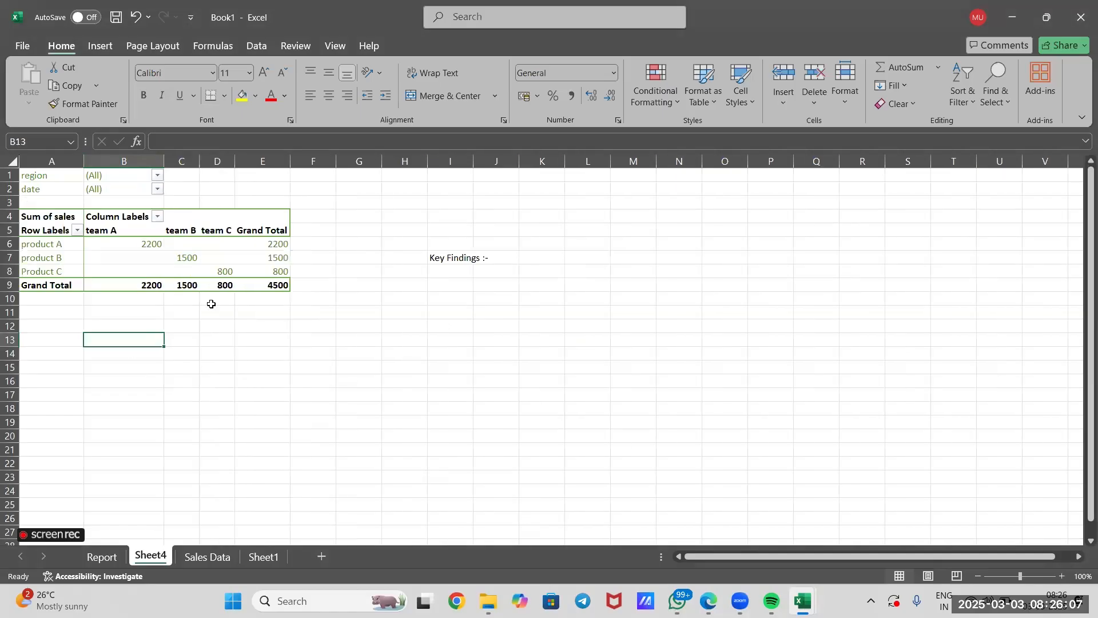
Insert a Clustered Column pivot chart from the Sheet4 pivot table and place it beside the table, clear of its data.
left_click(280, 287)
left_click_drag(59, 231, 48, 216)
left_click(109, 48)
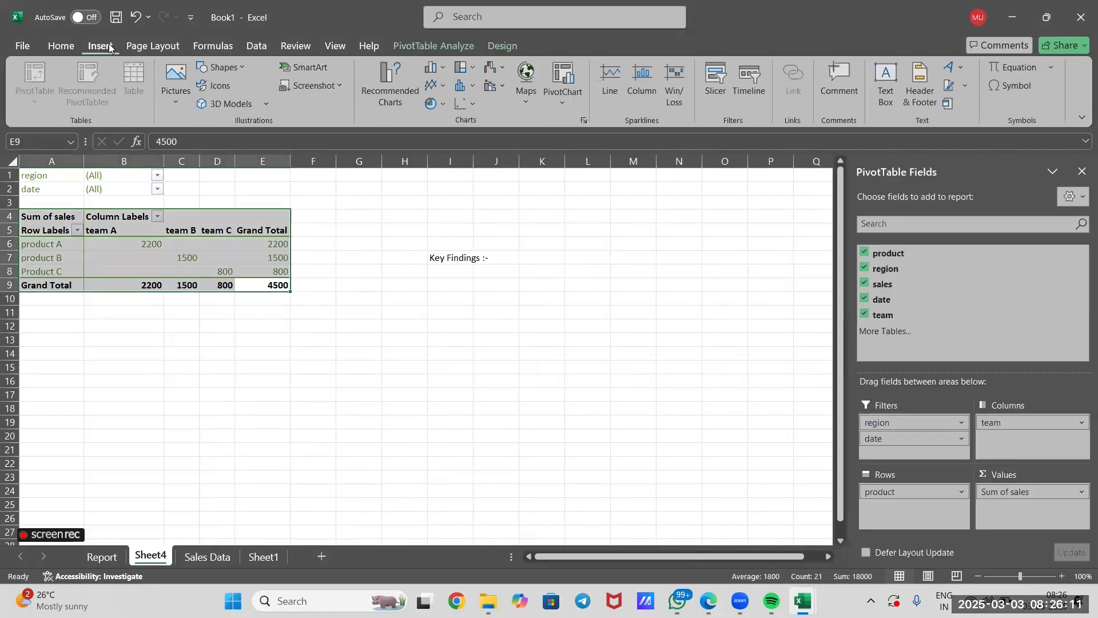
left_click(386, 89)
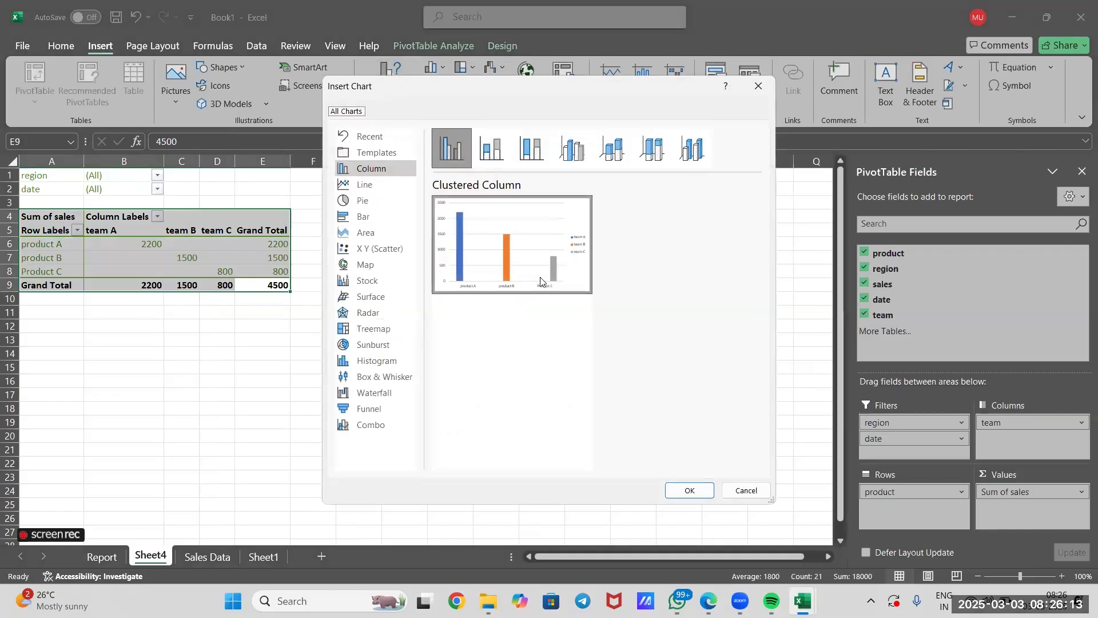
left_click(683, 490)
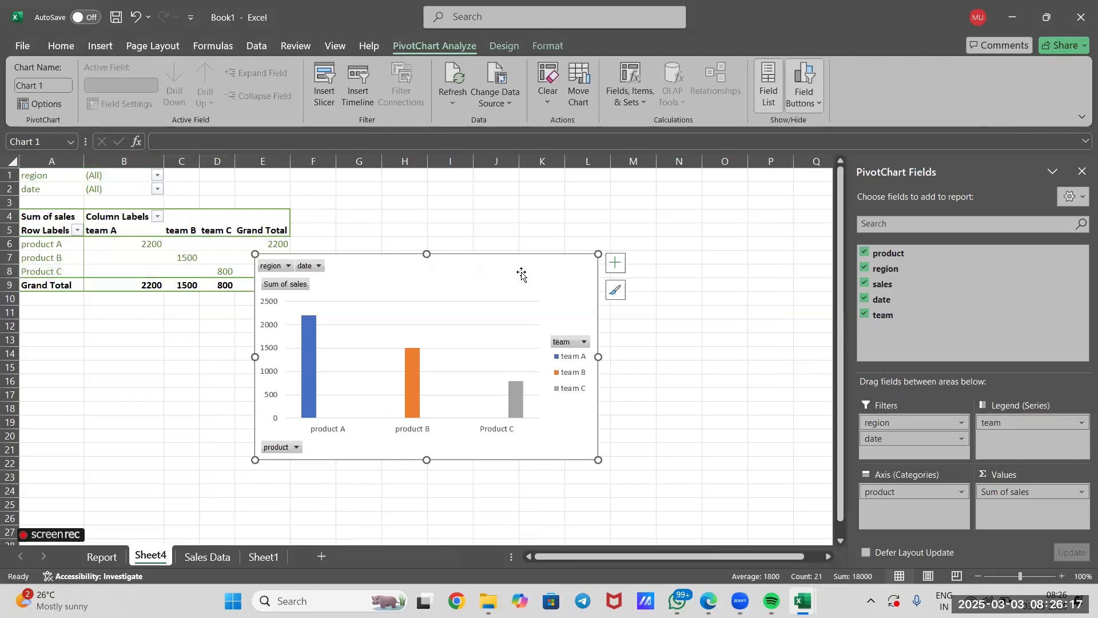
left_click_drag(522, 277, 656, 254)
left_click(575, 301)
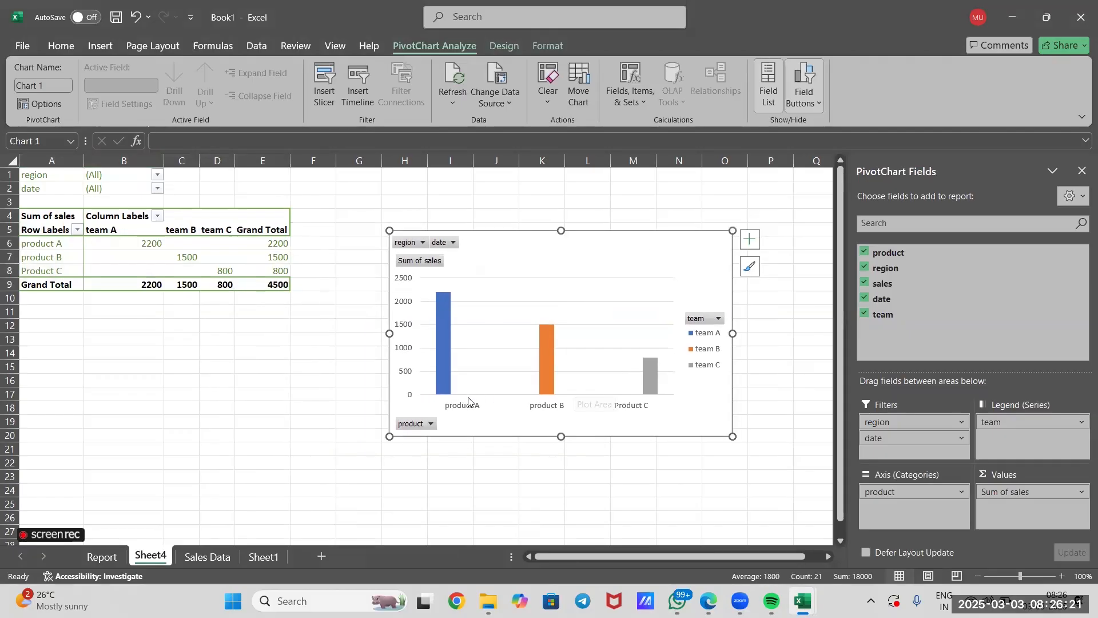
Exclude Product C from the pivot chart with its product filter.
left_click(414, 424)
left_click(262, 309)
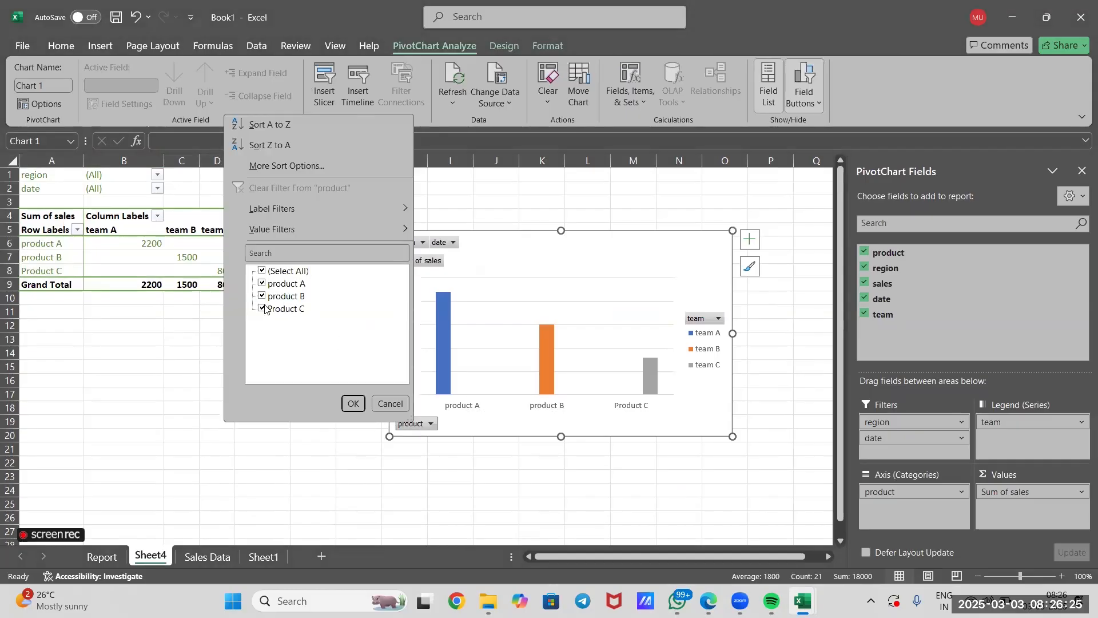
left_click(353, 402)
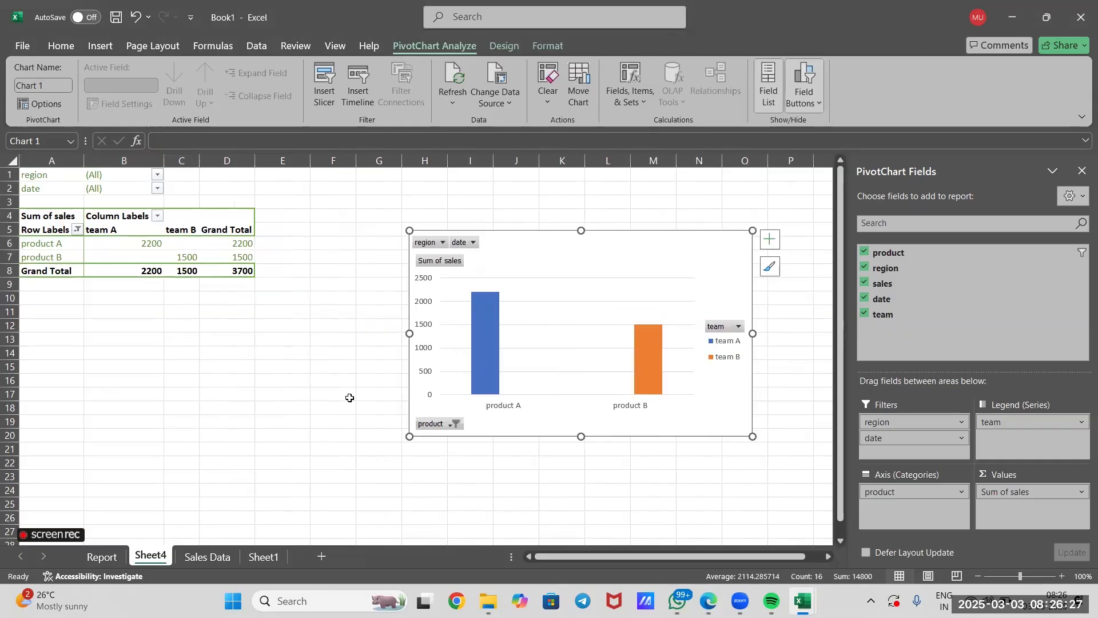
Filter the pivot chart's region to North and select the chart.
left_click(443, 242)
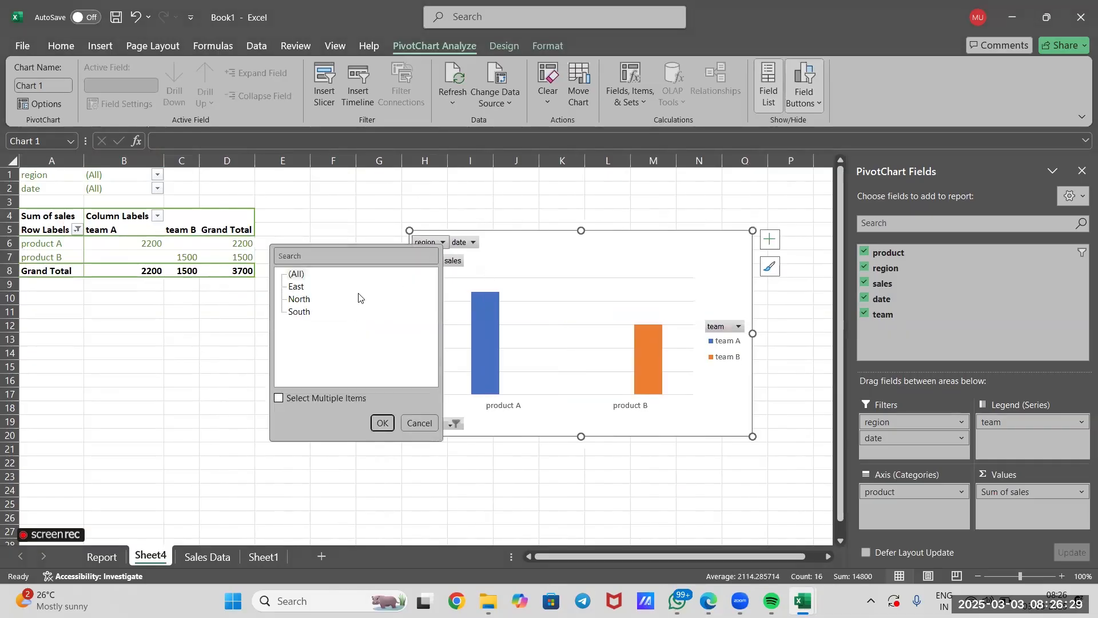
left_click(301, 299)
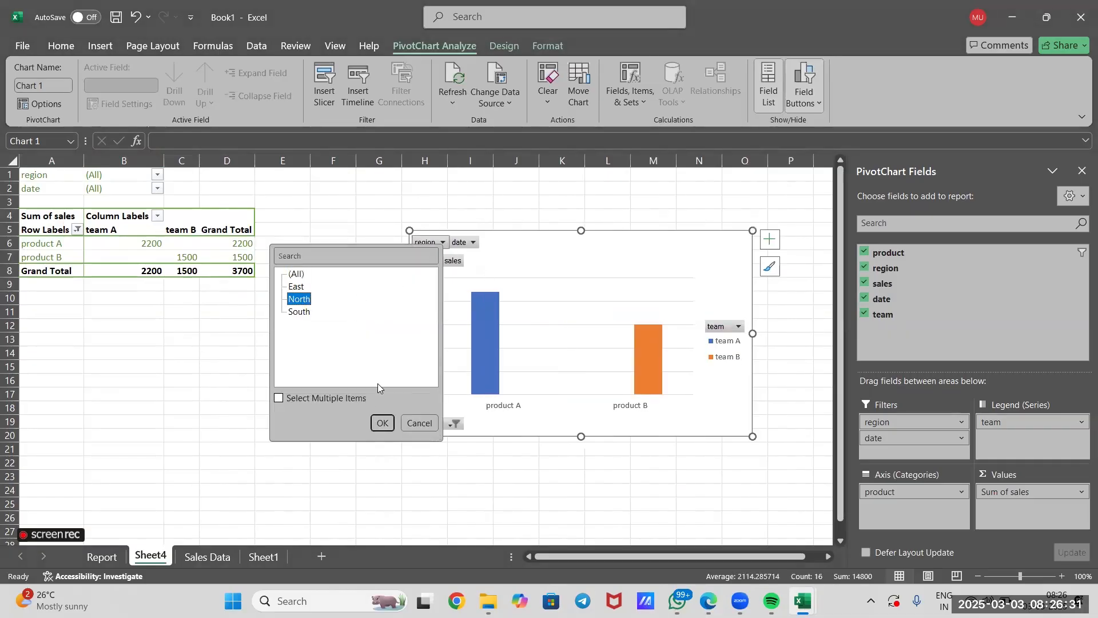
left_click(381, 422)
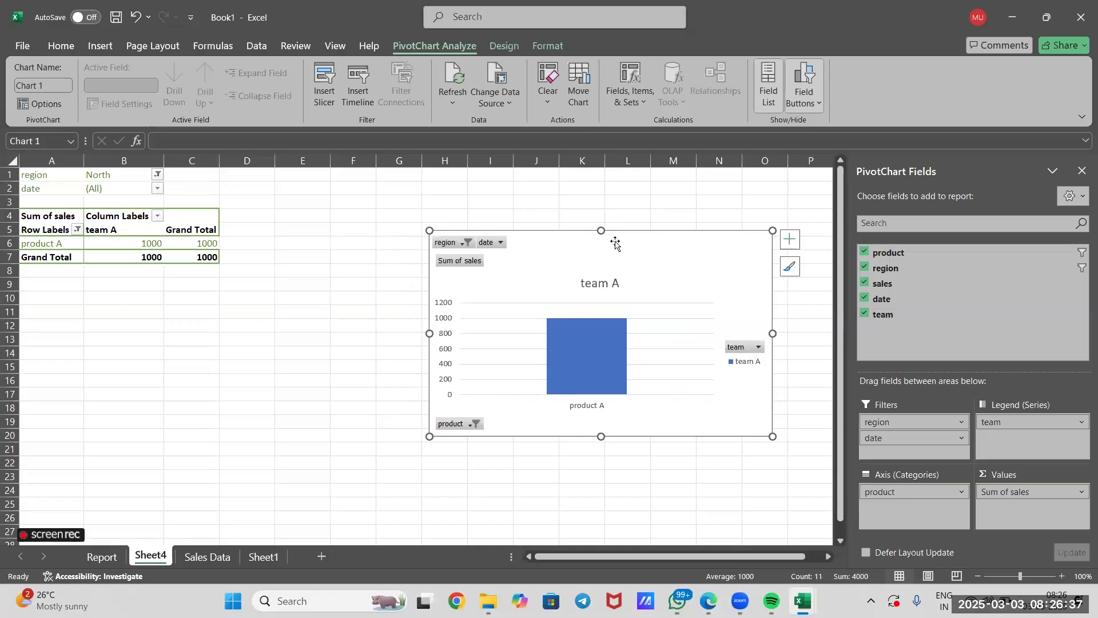
left_click(403, 292)
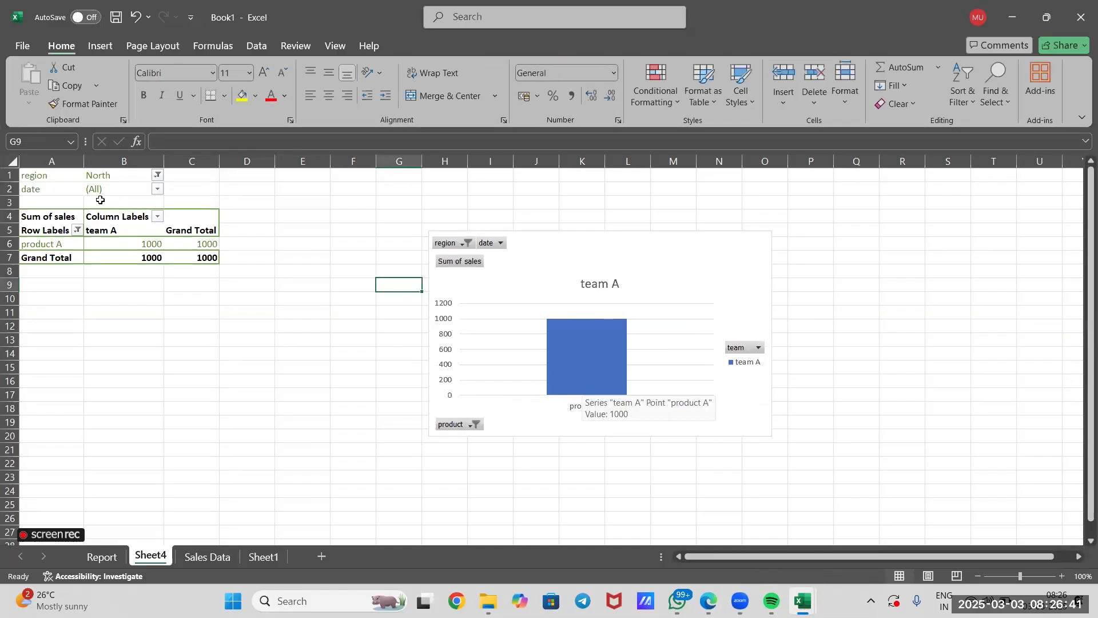
left_click(532, 253)
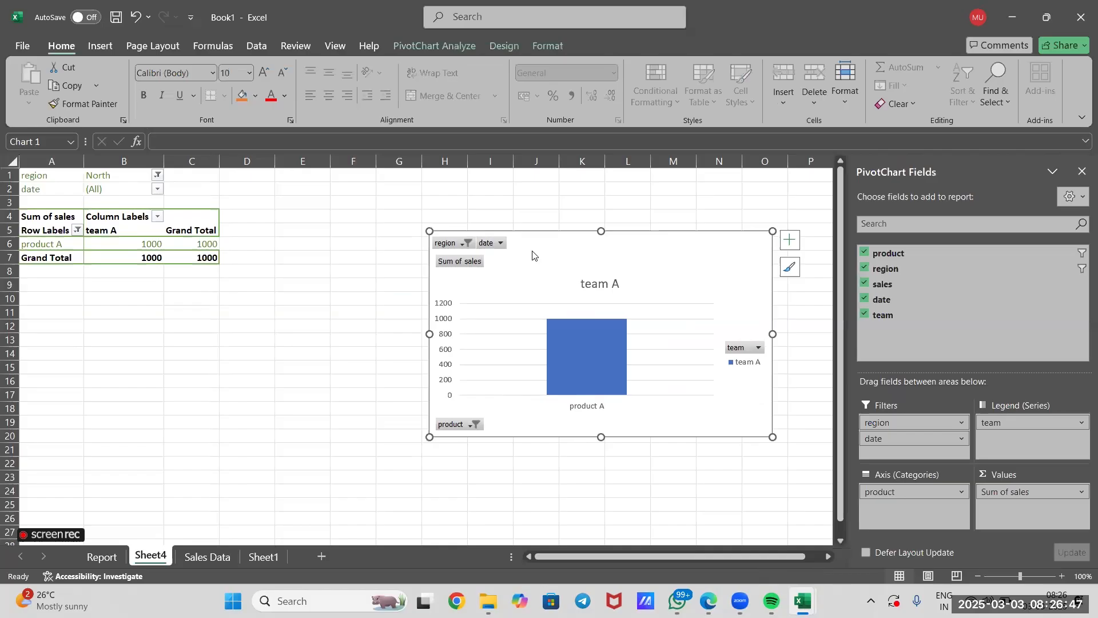
Switch back to the pb-sales-data-blank.xlsx workbook and review the sales records at the start of the Data sheet.
key("alt+Tab")
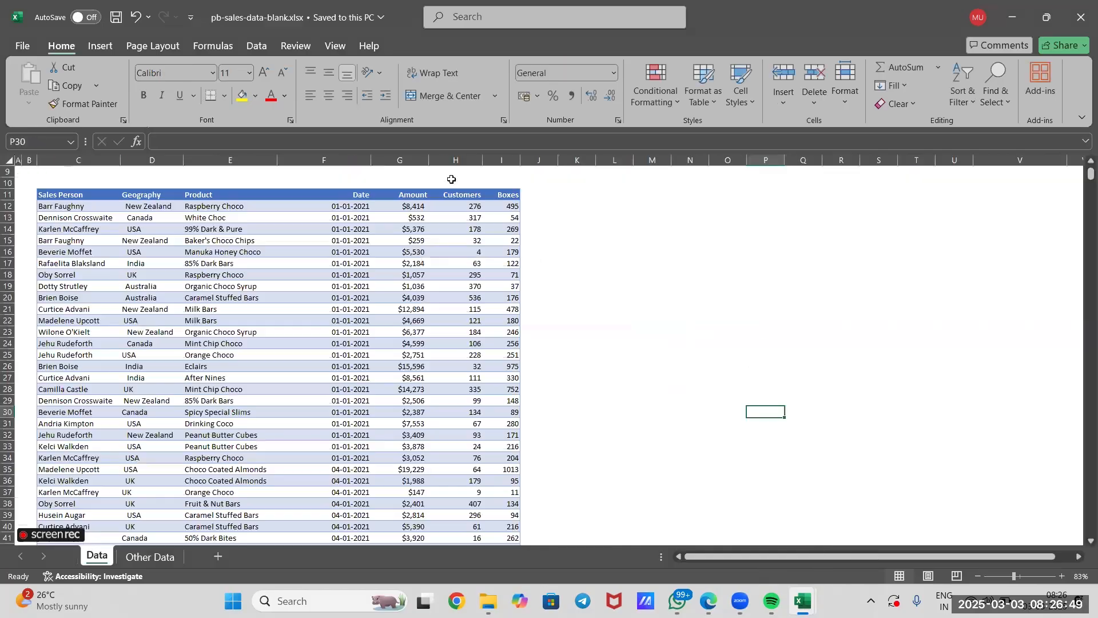
left_click(560, 243)
scroll(559, 245, "up", 3)
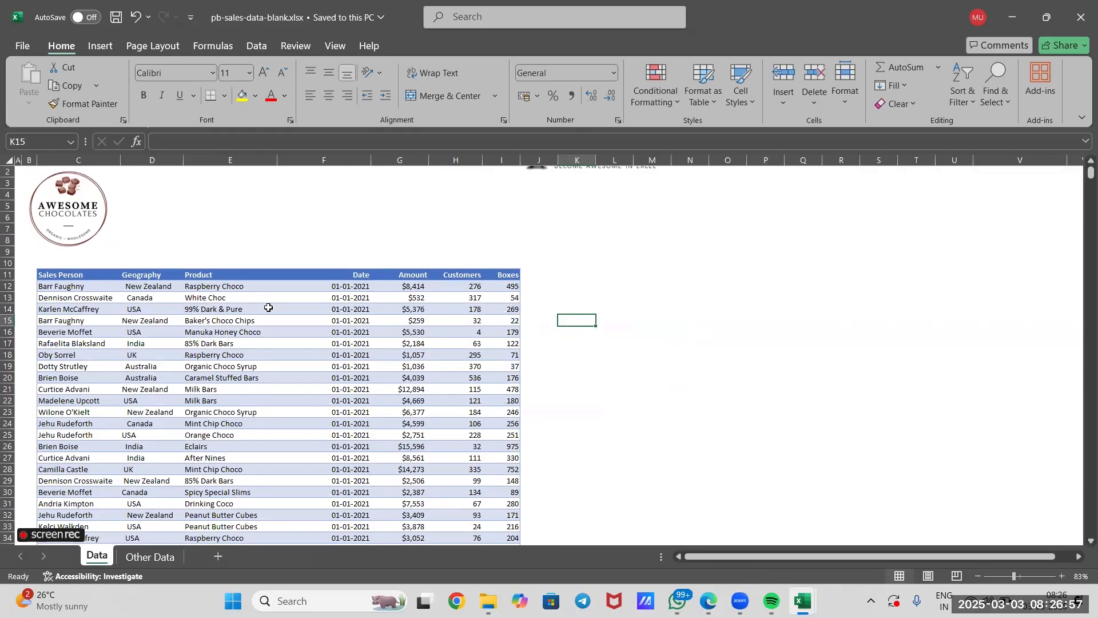
left_click(111, 295)
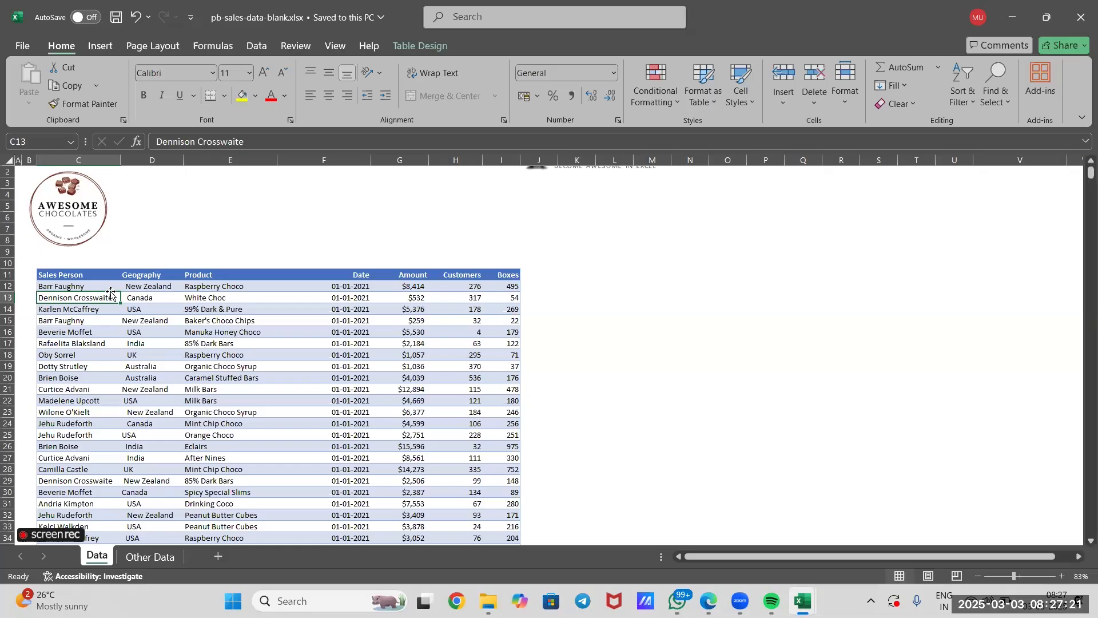
left_click(455, 240)
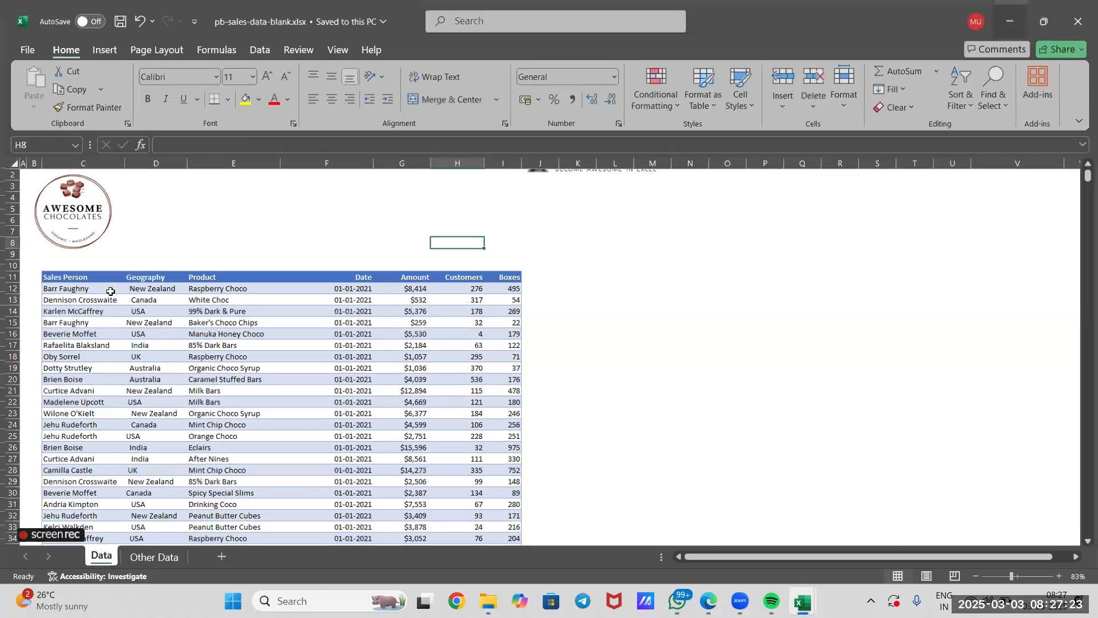